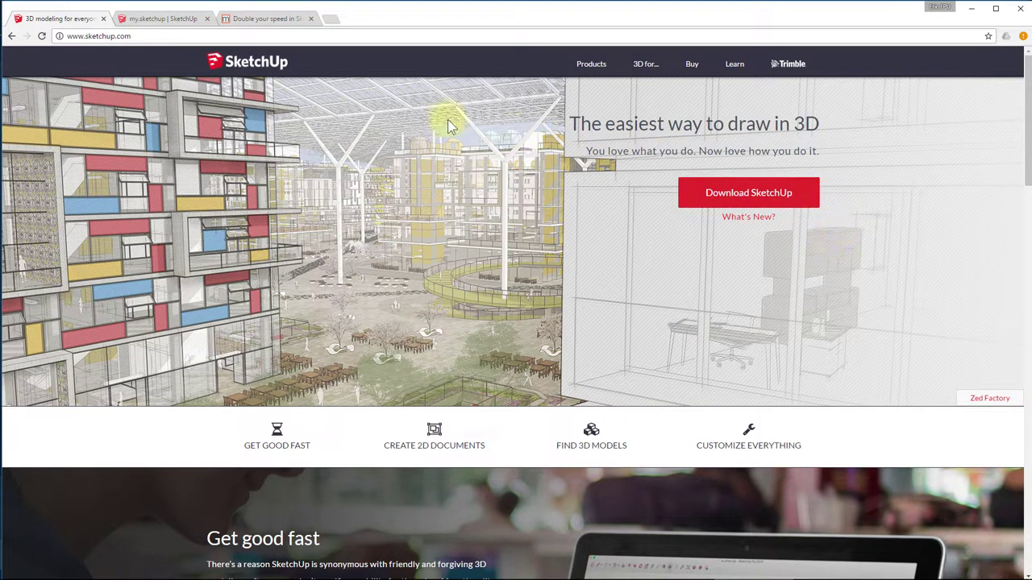
- Launch my.SketchUp in the browser and start modeling without reopening the unsaved model from the last session
{"action": "left_click", "coordinate": [161, 19]}
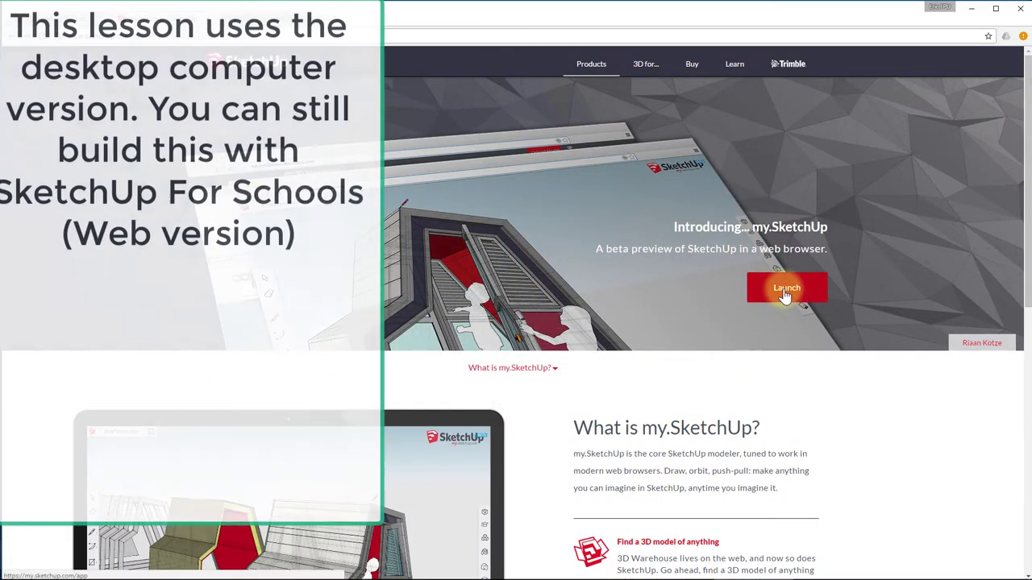
{"action": "left_click", "coordinate": [786, 296]}
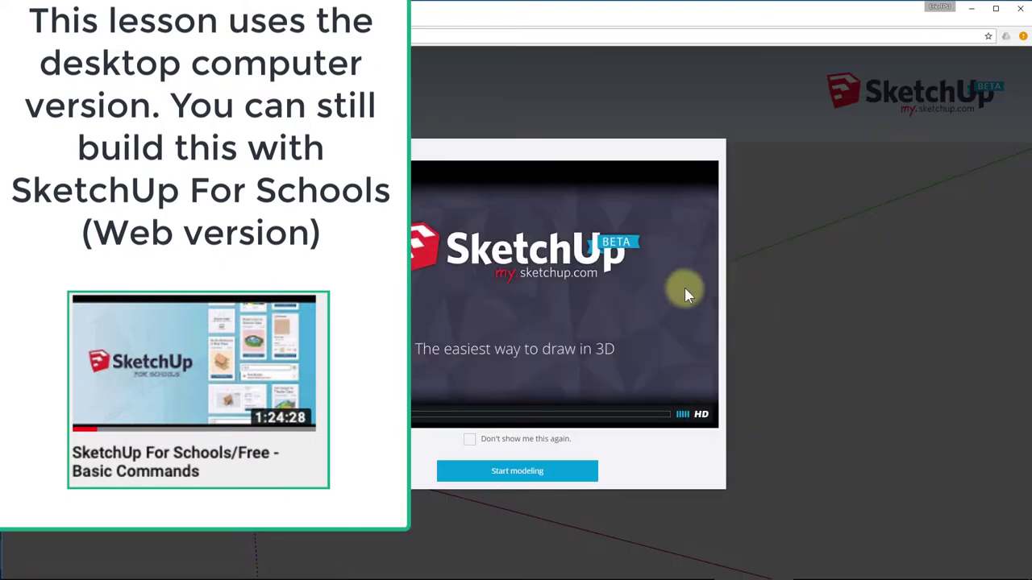
{"action": "left_click", "coordinate": [520, 474]}
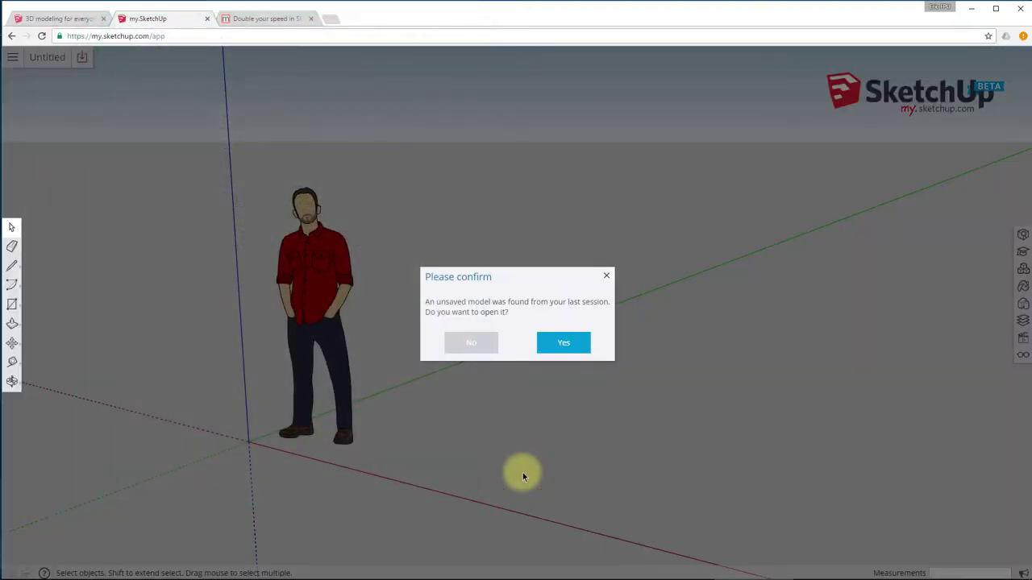
{"action": "left_click", "coordinate": [472, 344]}
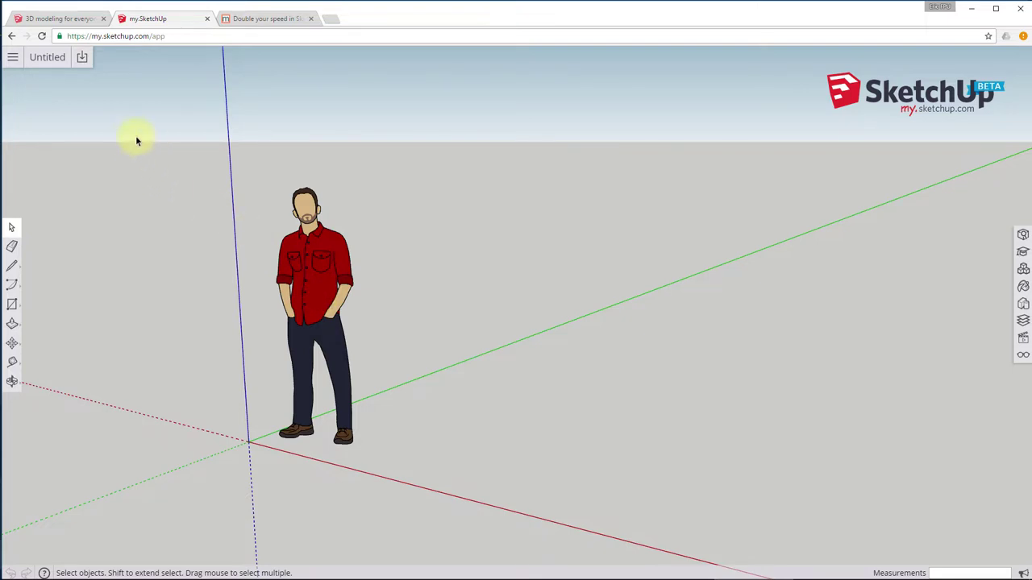
{"action": "middle_click_drag", "start_coordinate": [526, 358], "coordinate": [435, 359]}
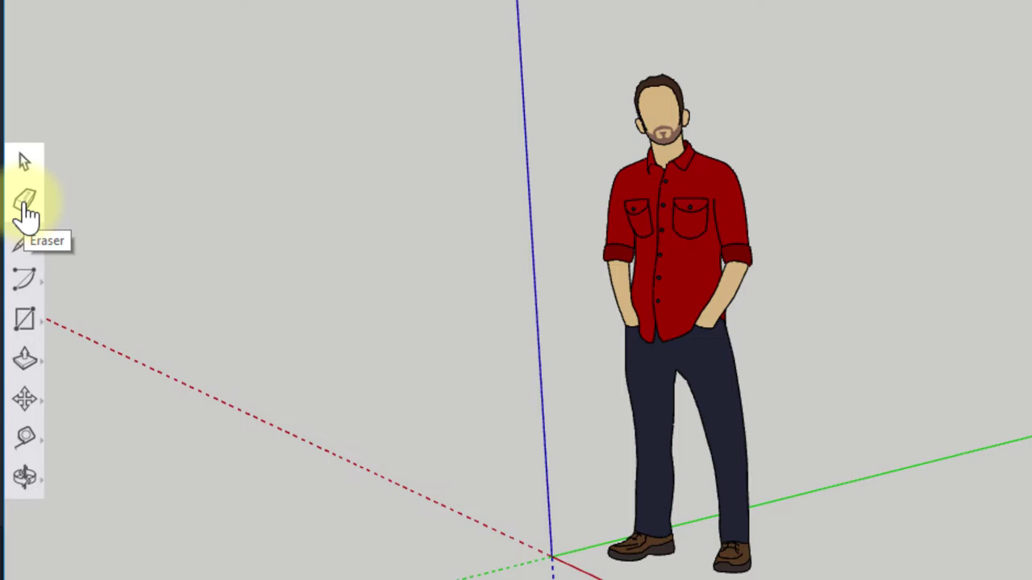
- Erase the standing human figure beside the origin
{"action": "left_click", "coordinate": [26, 208]}
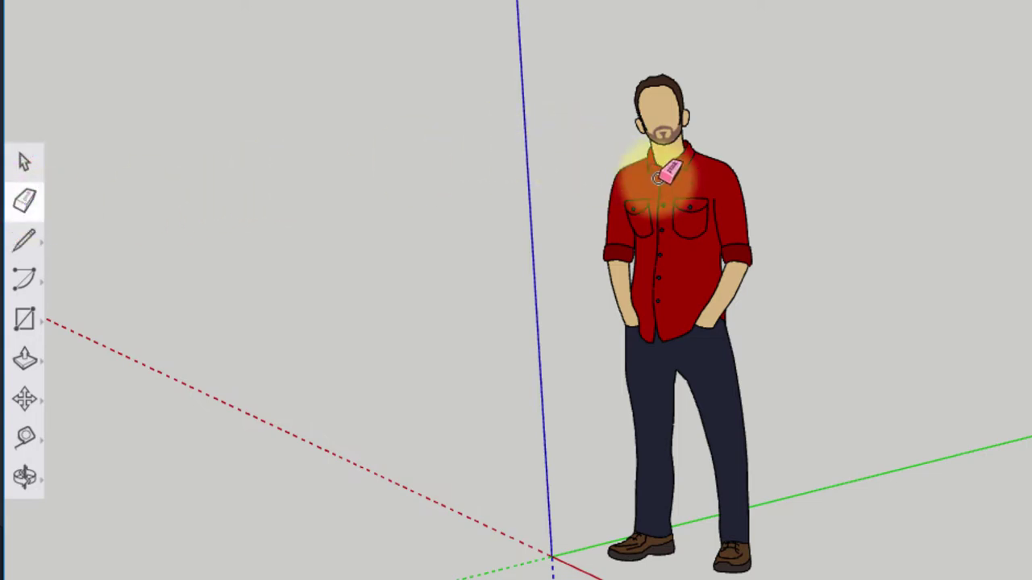
{"action": "left_click", "coordinate": [671, 178]}
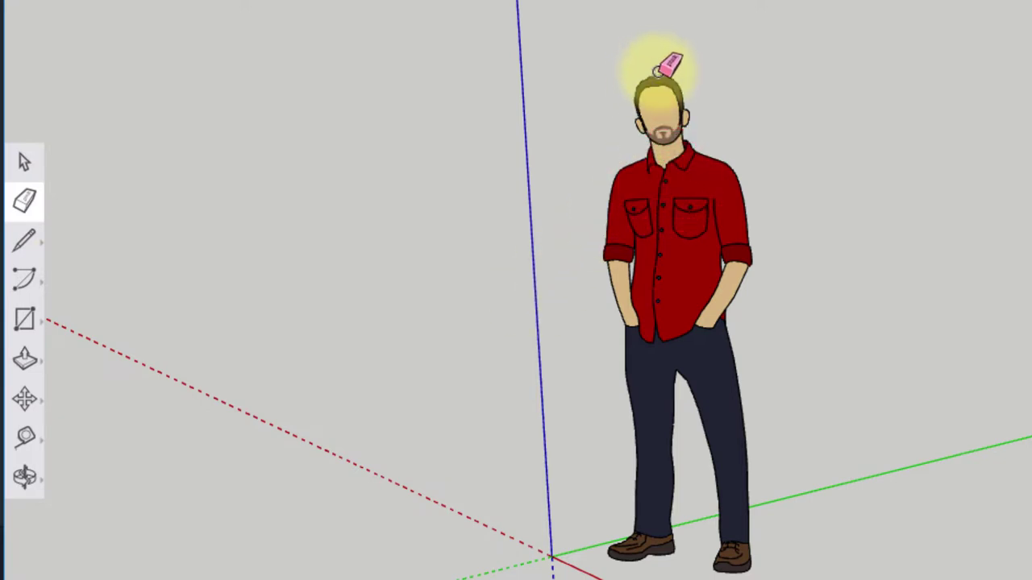
{"action": "left_click", "coordinate": [654, 77]}
{"action": "mouse_move", "coordinate": [690, 98]}
{"action": "left_mouse_down"}
{"action": "mouse_move", "coordinate": [647, 202]}
{"action": "mouse_move", "coordinate": [626, 201]}
{"action": "mouse_move", "coordinate": [538, 286]}
{"action": "mouse_move", "coordinate": [505, 292]}
{"action": "left_mouse_up"}
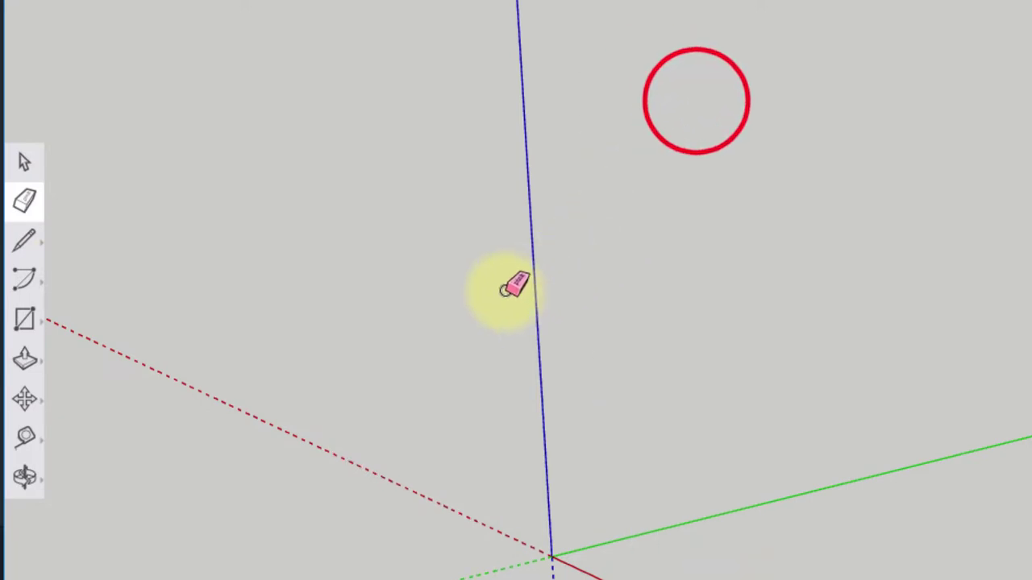
- Look through the drawing tools and examine the Instructor guidance for the Arc, Eraser and Line tools
{"action": "left_click", "coordinate": [29, 251]}
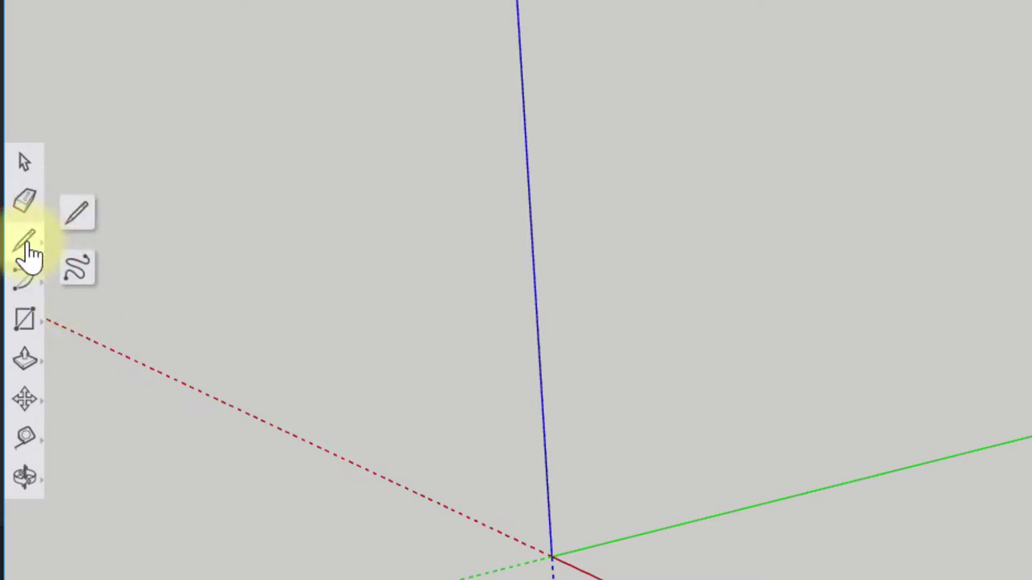
{"action": "left_click", "coordinate": [79, 212]}
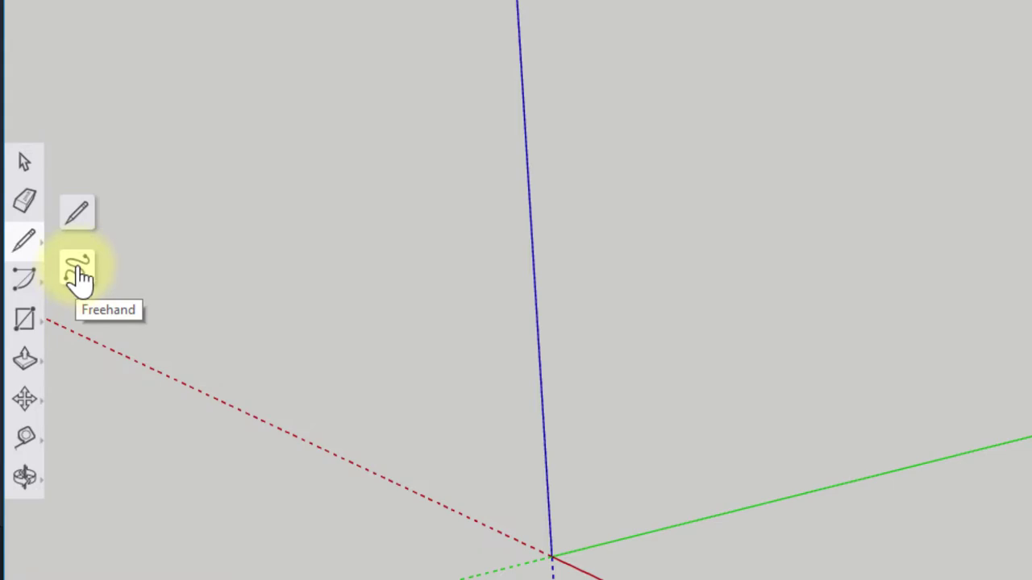
{"action": "left_click", "coordinate": [24, 279]}
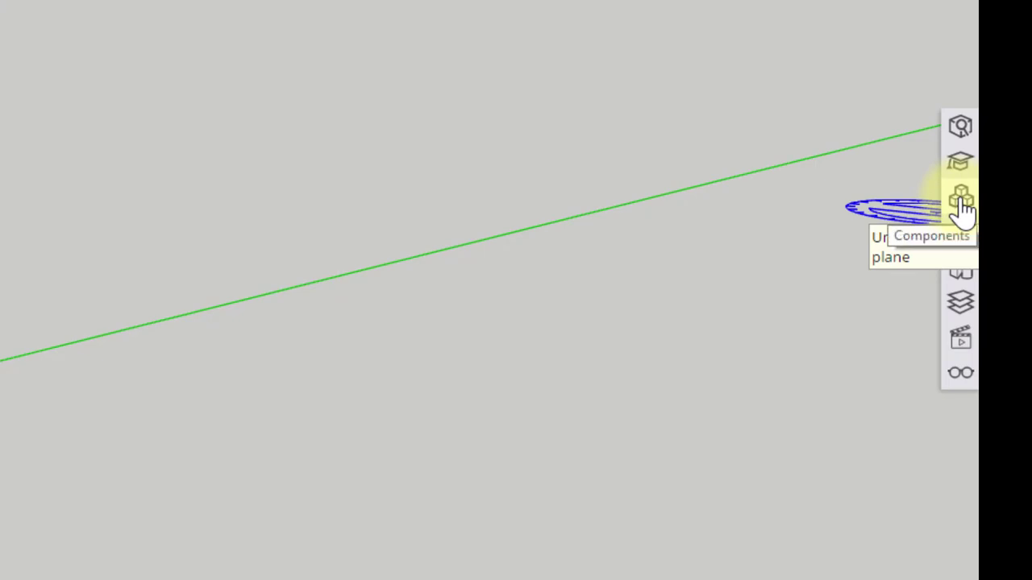
{"action": "left_click", "coordinate": [959, 162]}
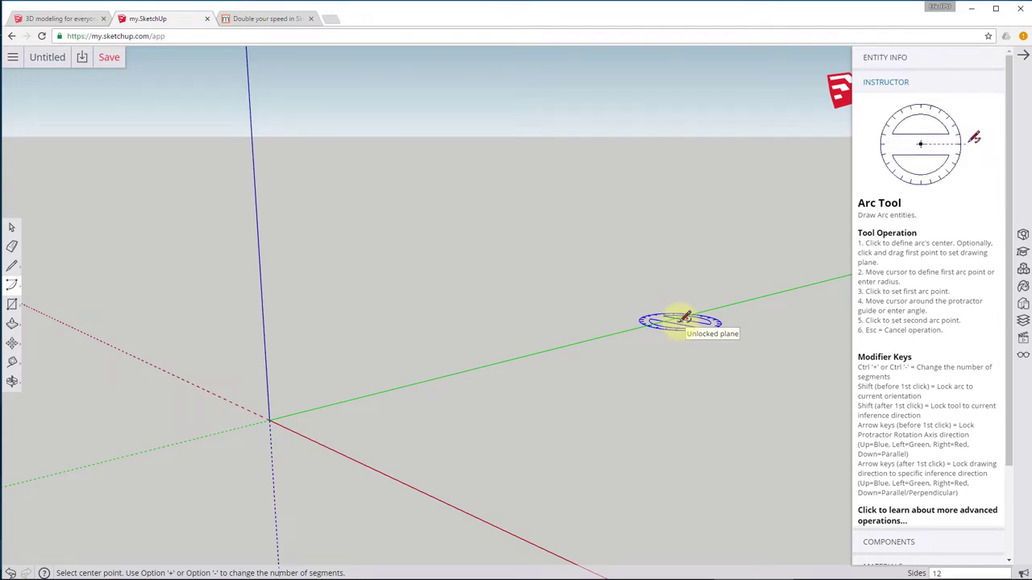
{"action": "key", "text": "e"}
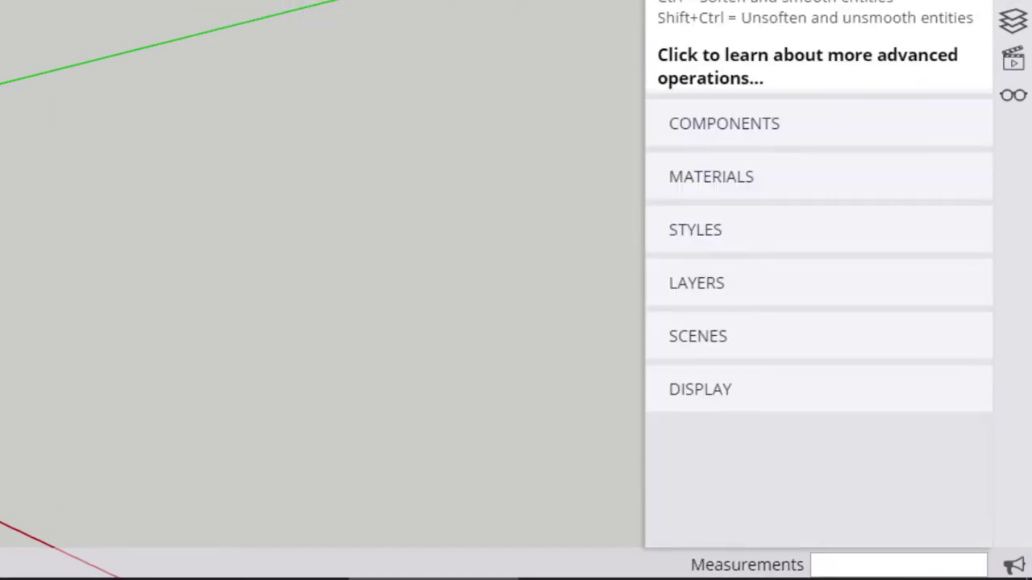
{"action": "key", "text": "l"}
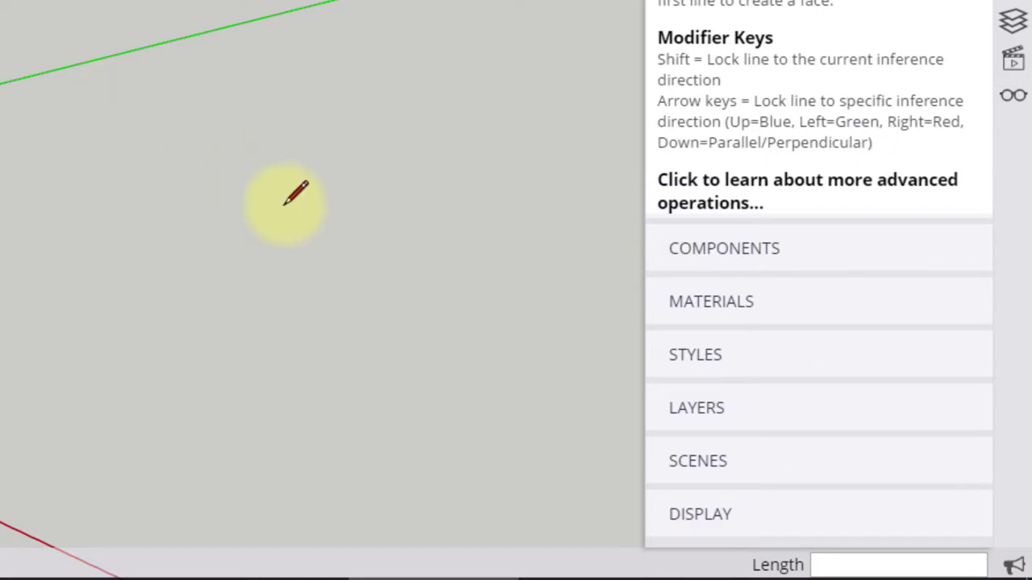
{"action": "left_click", "coordinate": [429, 474]}
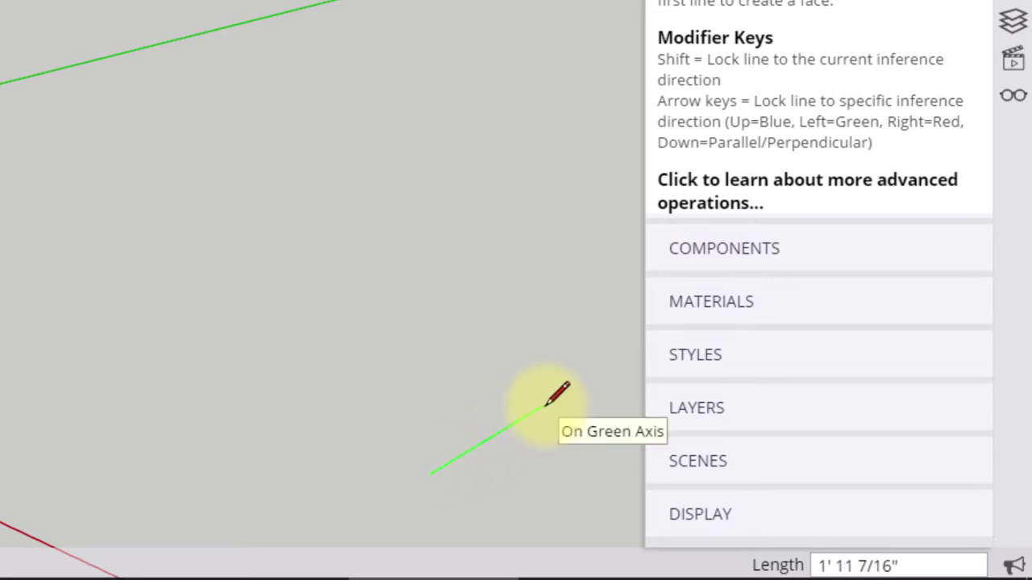
{"action": "key", "text": "Escape"}
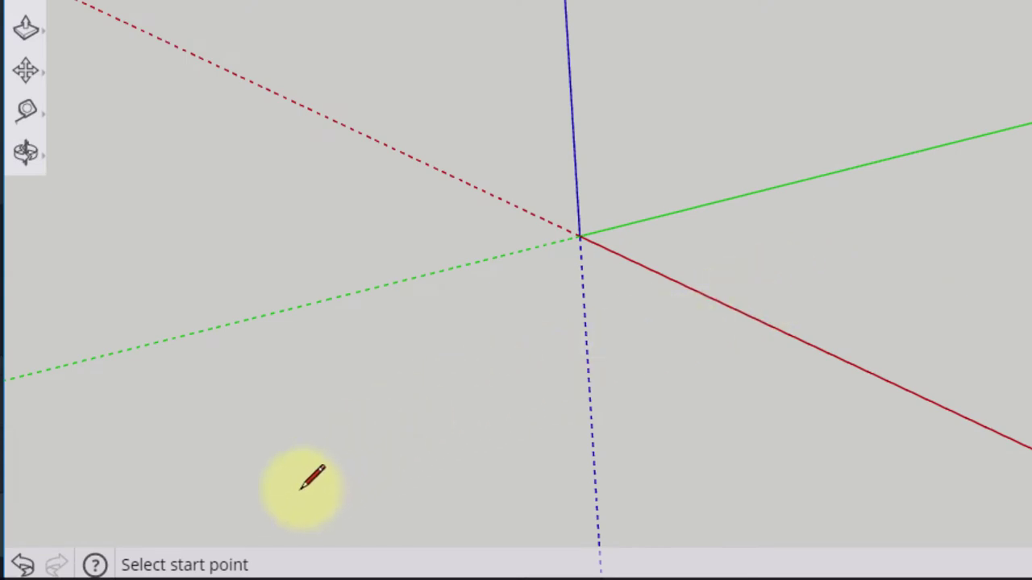
{"action": "left_click", "coordinate": [301, 490]}
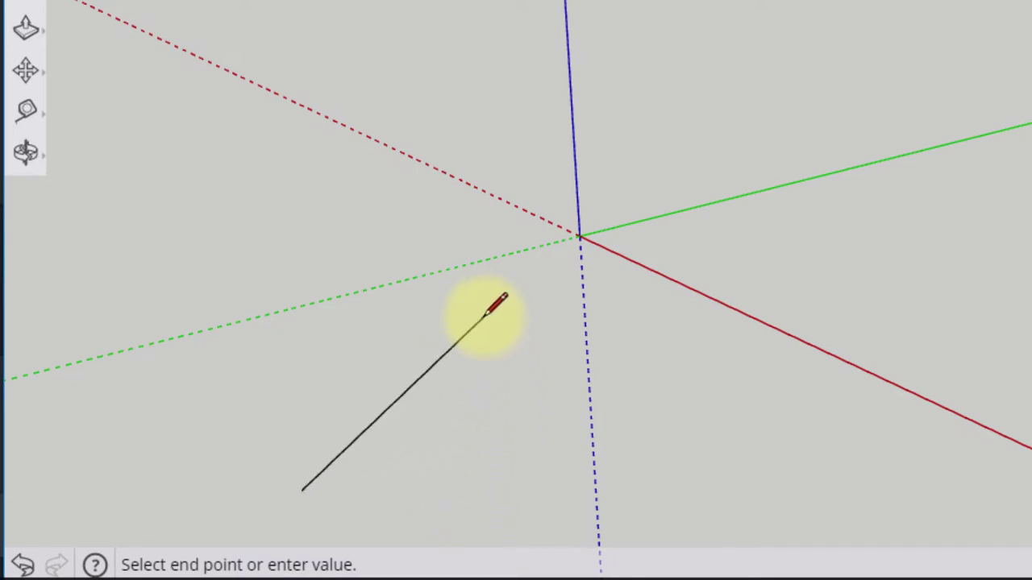
{"action": "key", "text": "Escape"}
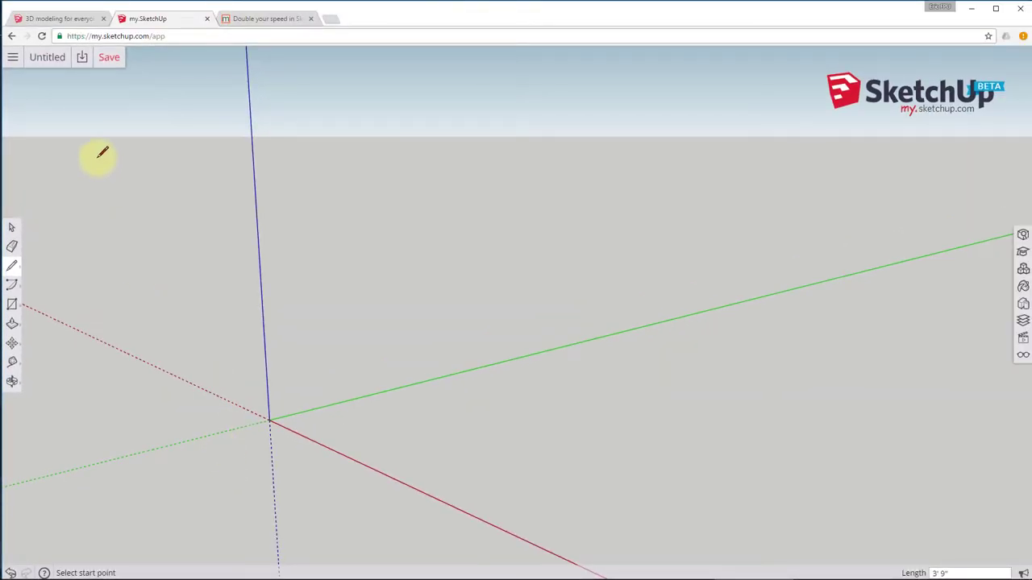
- Create a new model from the Simple Template - Feet and Inches
{"action": "left_click", "coordinate": [13, 61]}
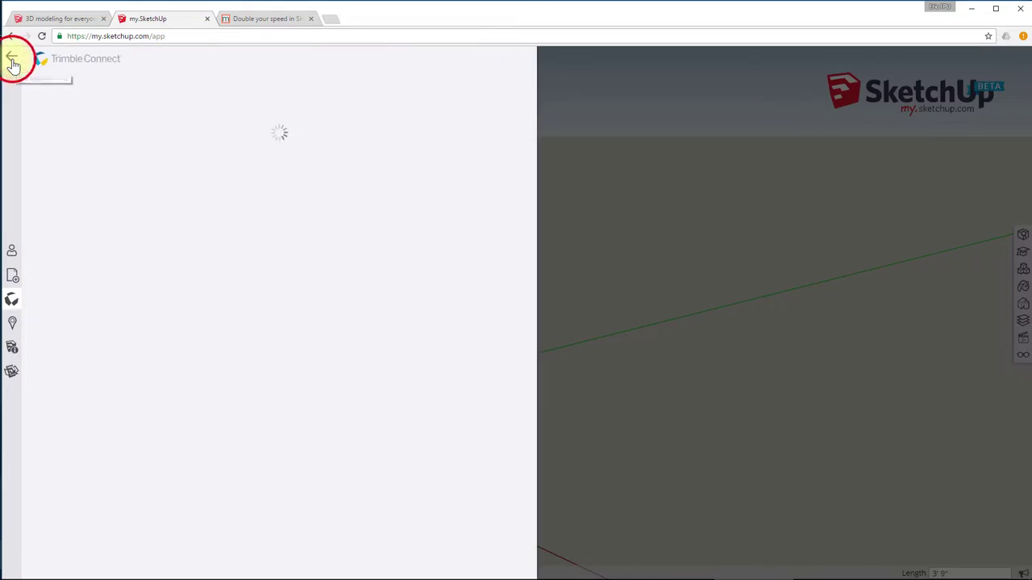
{"action": "left_click", "coordinate": [12, 278]}
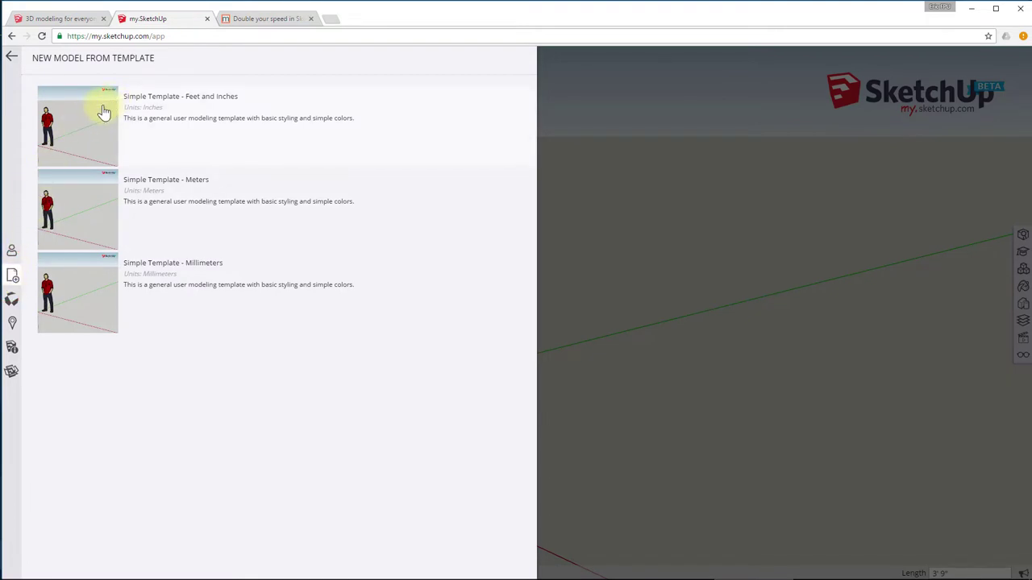
{"action": "left_click", "coordinate": [104, 112]}
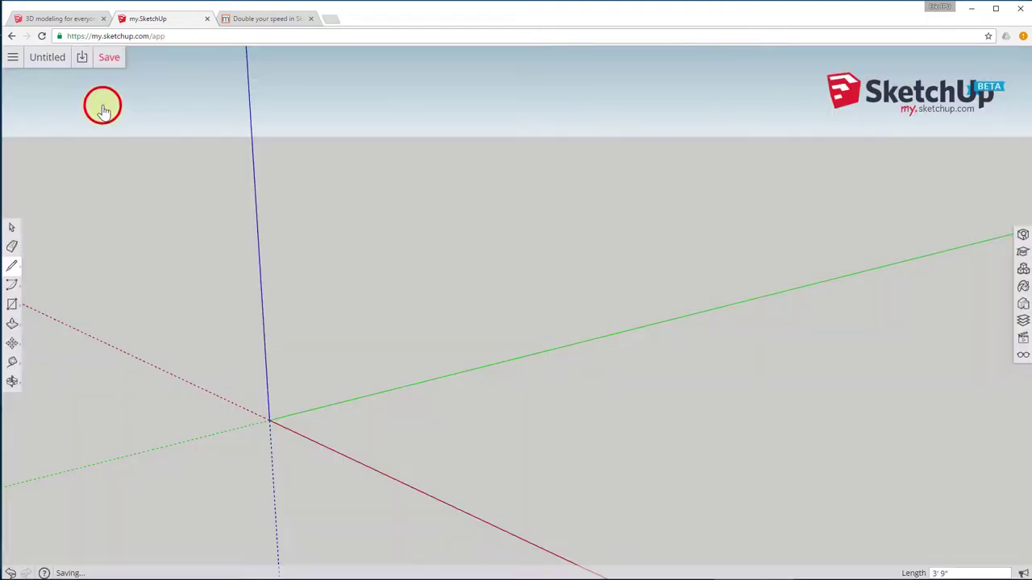
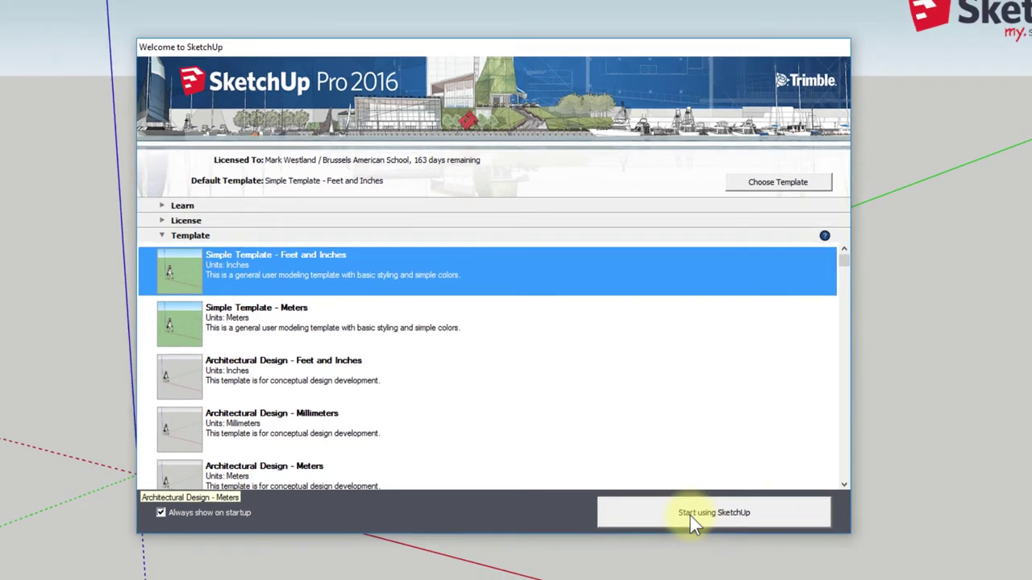
- Switch to SketchUp Pro 2016 using the Simple Template - Feet and Inches, and review the list of available toolbars
{"action": "left_click", "coordinate": [663, 475]}
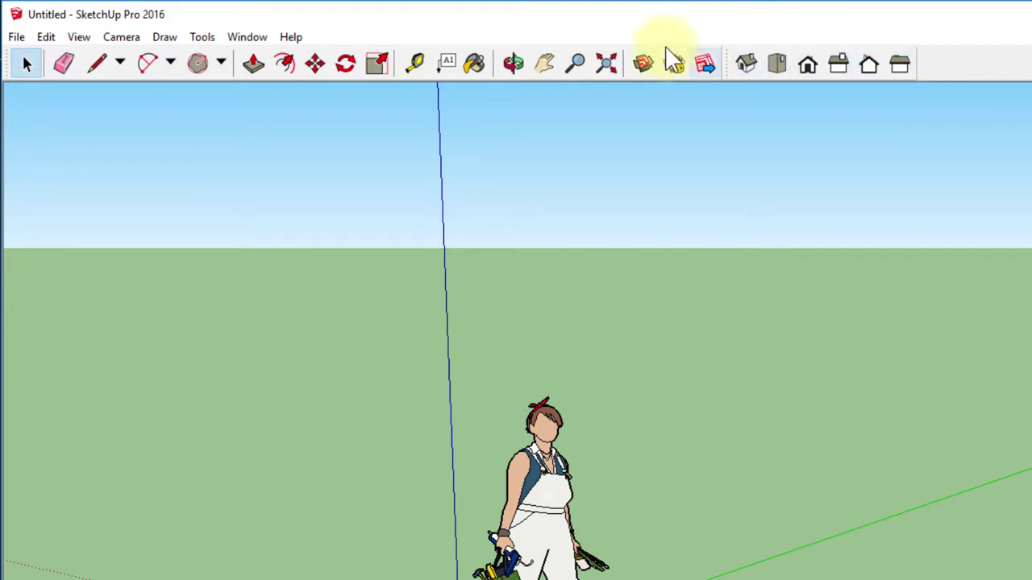
{"action": "left_click", "coordinate": [78, 40]}
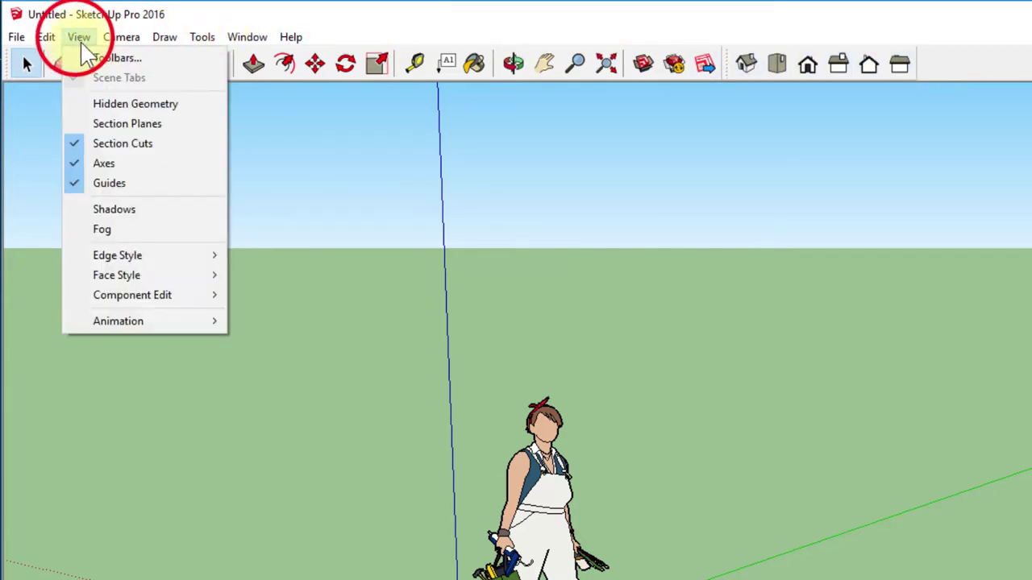
{"action": "left_click", "coordinate": [112, 63]}
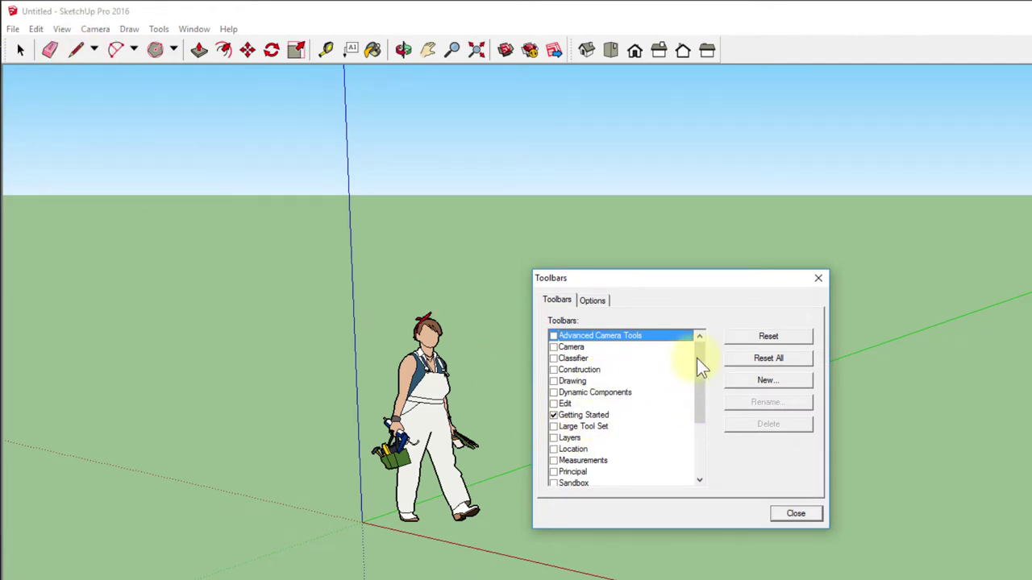
{"action": "mouse_move", "coordinate": [700, 358]}
{"action": "left_mouse_down"}
{"action": "mouse_move", "coordinate": [695, 426]}
{"action": "mouse_move", "coordinate": [694, 346]}
{"action": "left_mouse_up"}
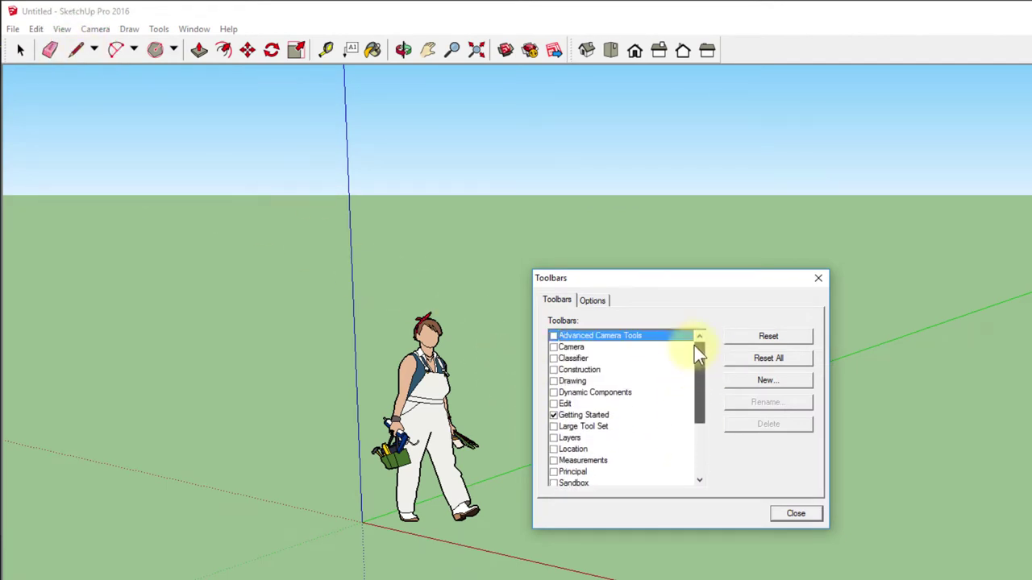
{"action": "left_click", "coordinate": [787, 514]}
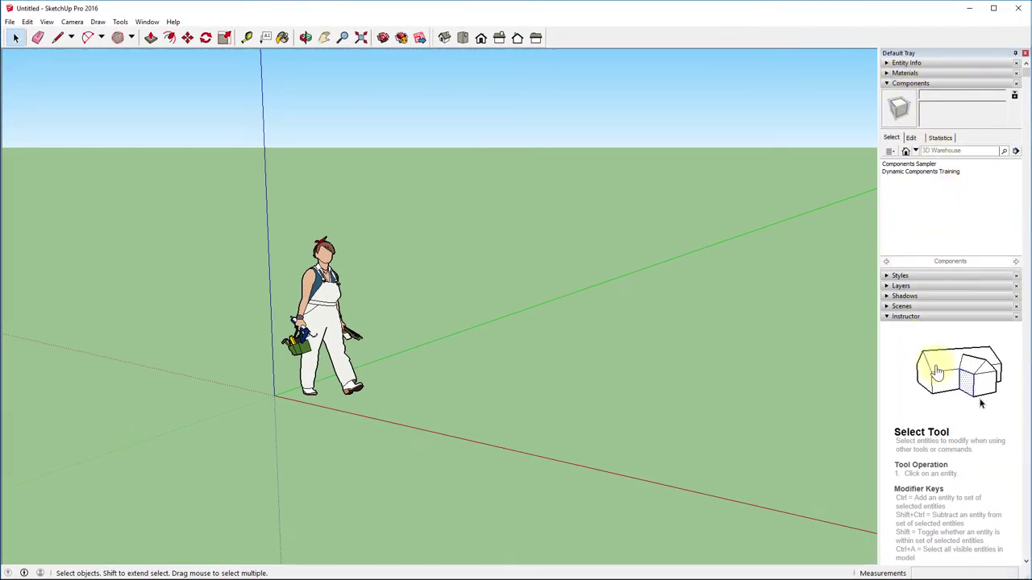
- Collapse the Components section of the Default Tray and extend the Instructor section down its length
{"action": "left_click", "coordinate": [900, 83]}
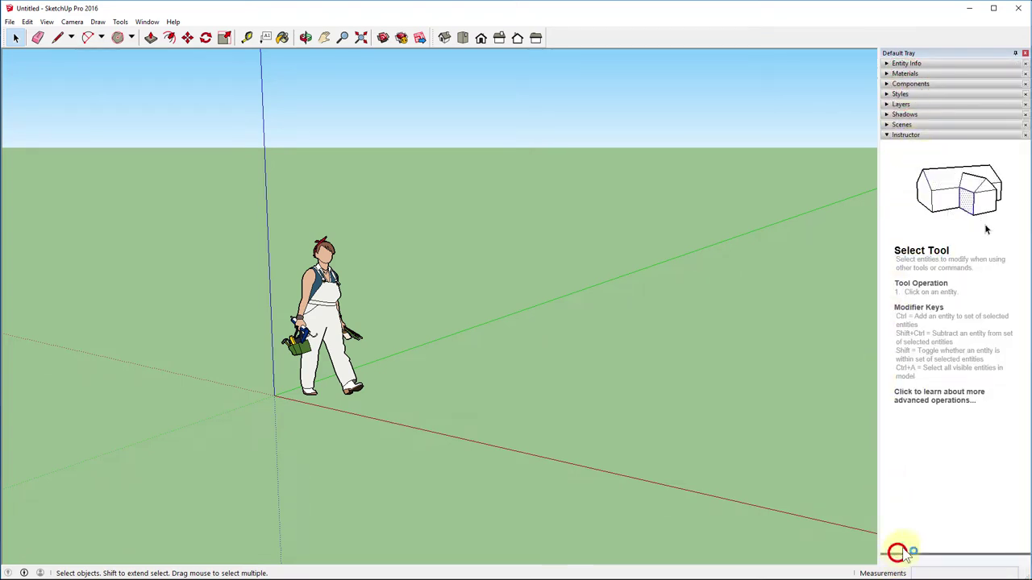
{"action": "left_click_drag", "start_coordinate": [897, 553], "coordinate": [927, 548]}
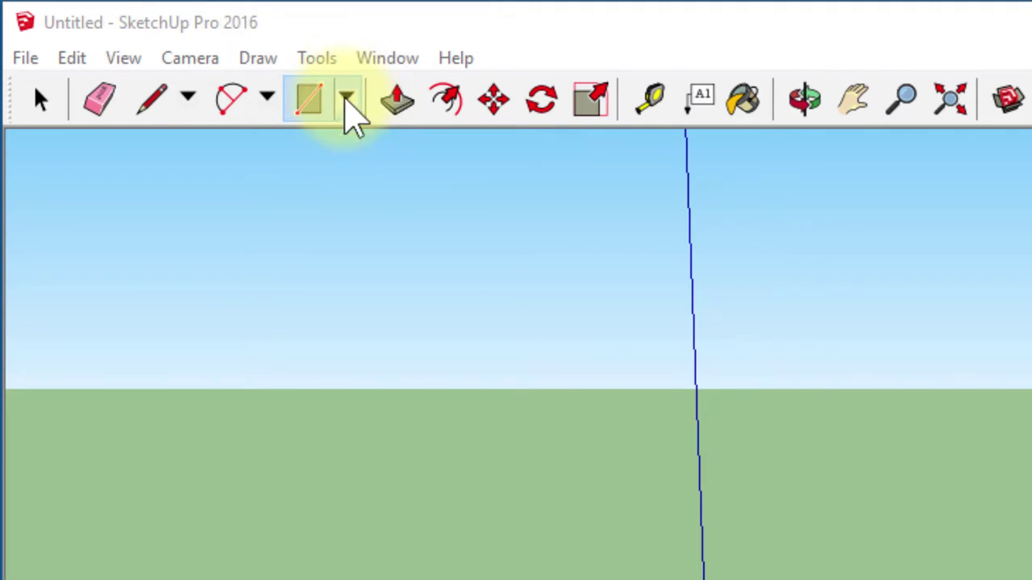
- Draw a six-sided polygon centred on the origin, with a corner on the red axis and an inscribed radius of .15
{"action": "left_click", "coordinate": [346, 97]}
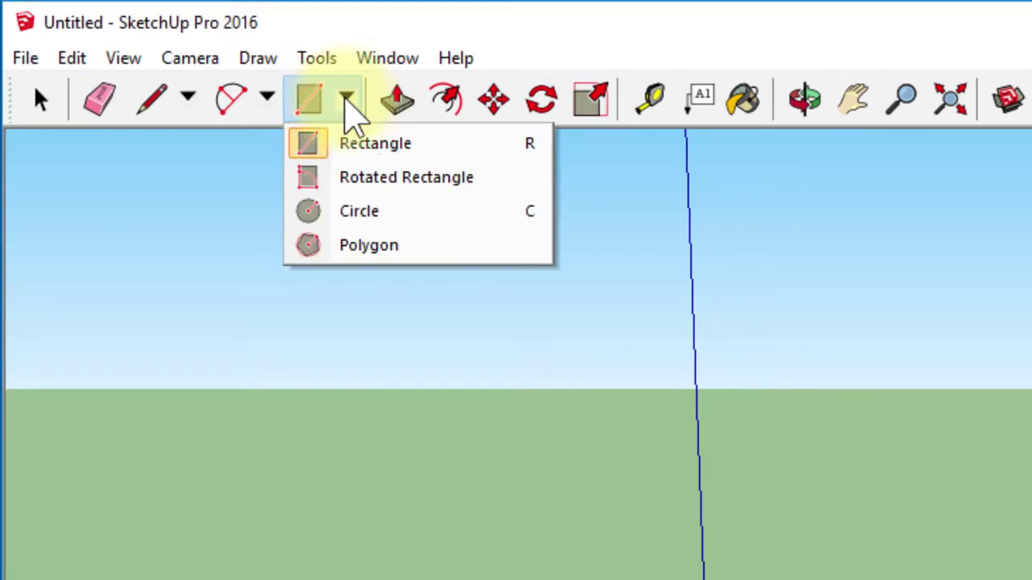
{"action": "left_click", "coordinate": [335, 242]}
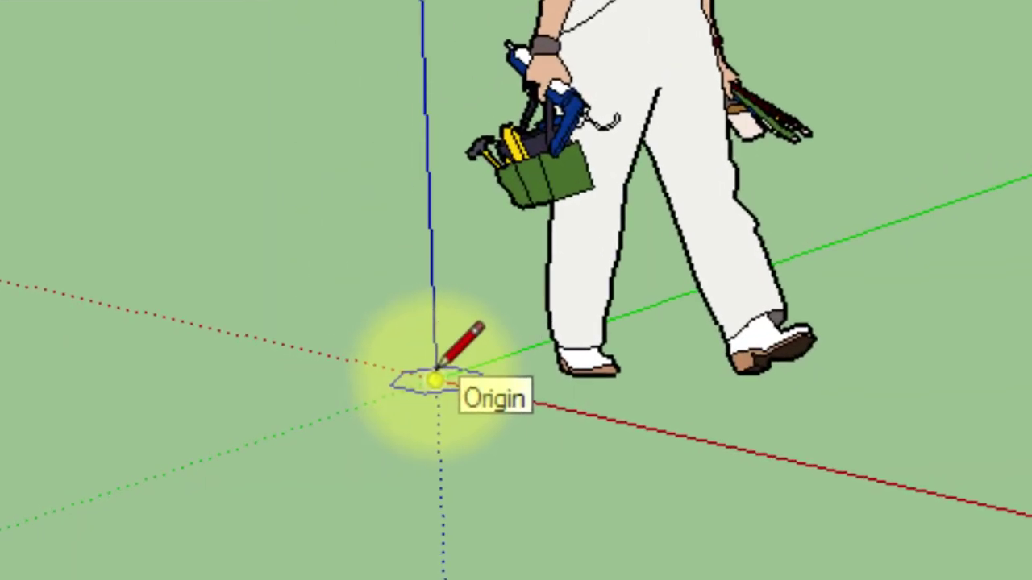
{"action": "left_click", "coordinate": [435, 378]}
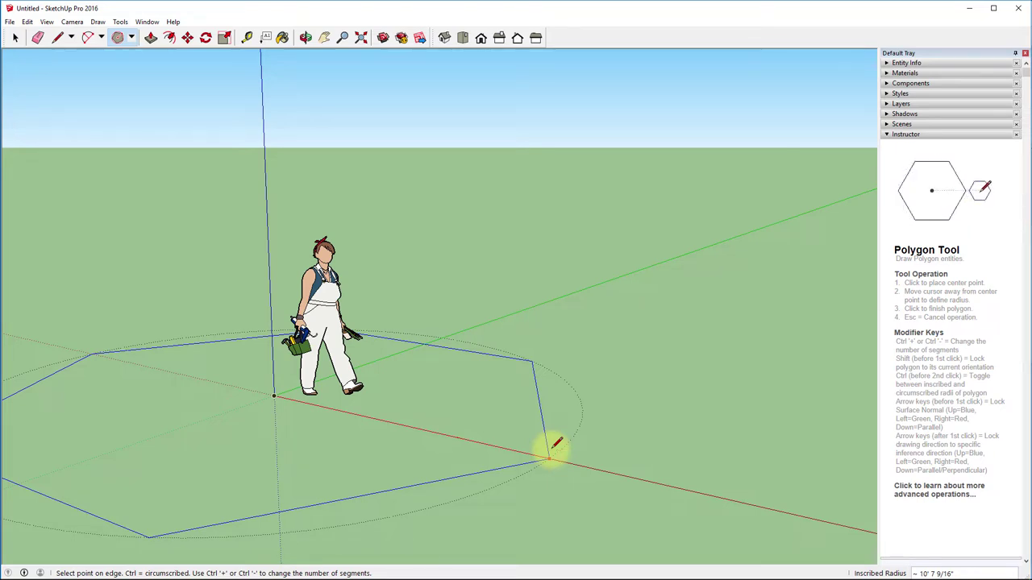
{"action": "type", "text": "15"}
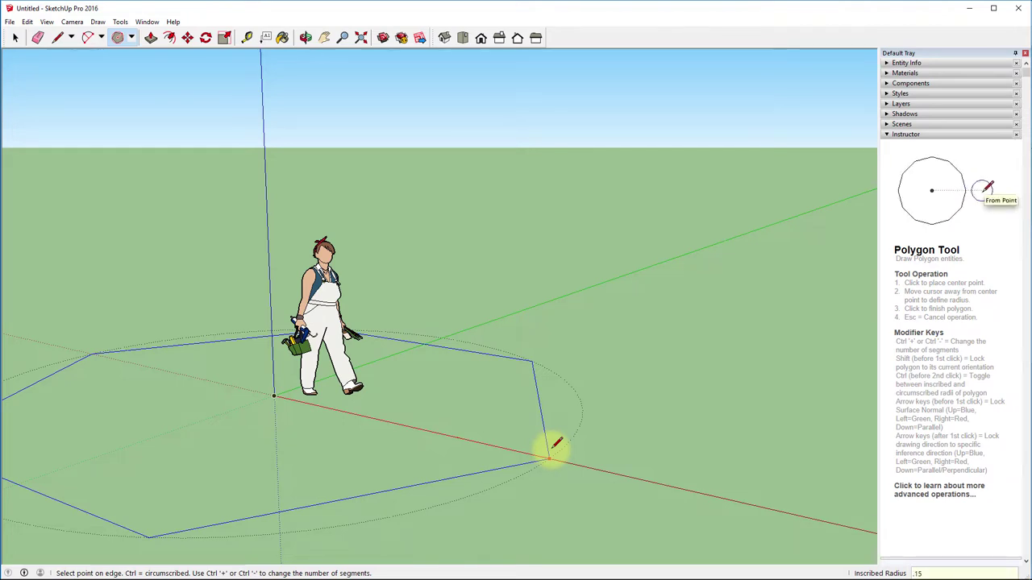
{"action": "key", "text": "Return"}
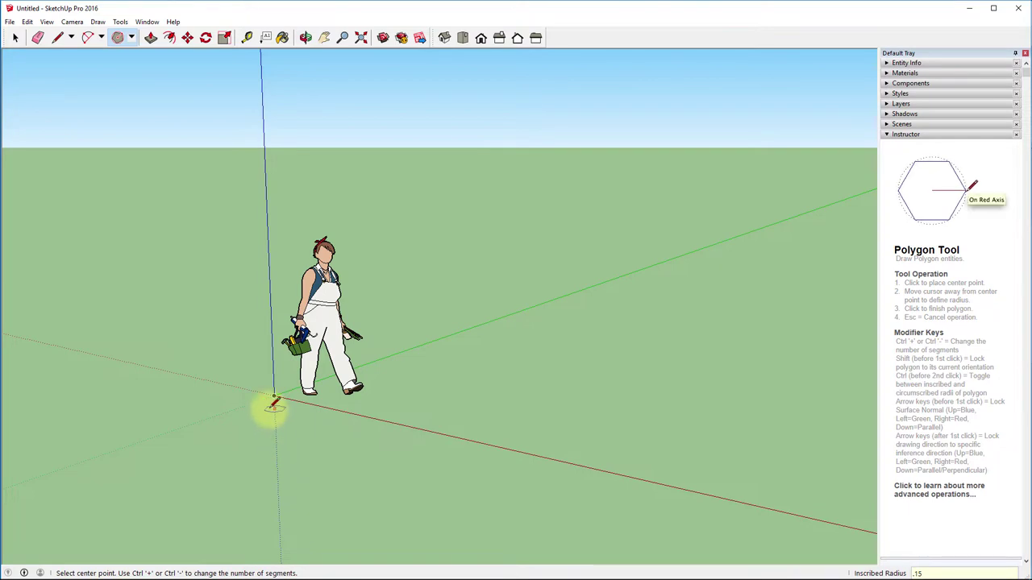
{"action": "scroll", "coordinate": [275, 405], "scroll_direction": "up", "scroll_amount": 3}
{"action": "scroll", "coordinate": [275, 403], "scroll_direction": "up", "scroll_amount": 5}
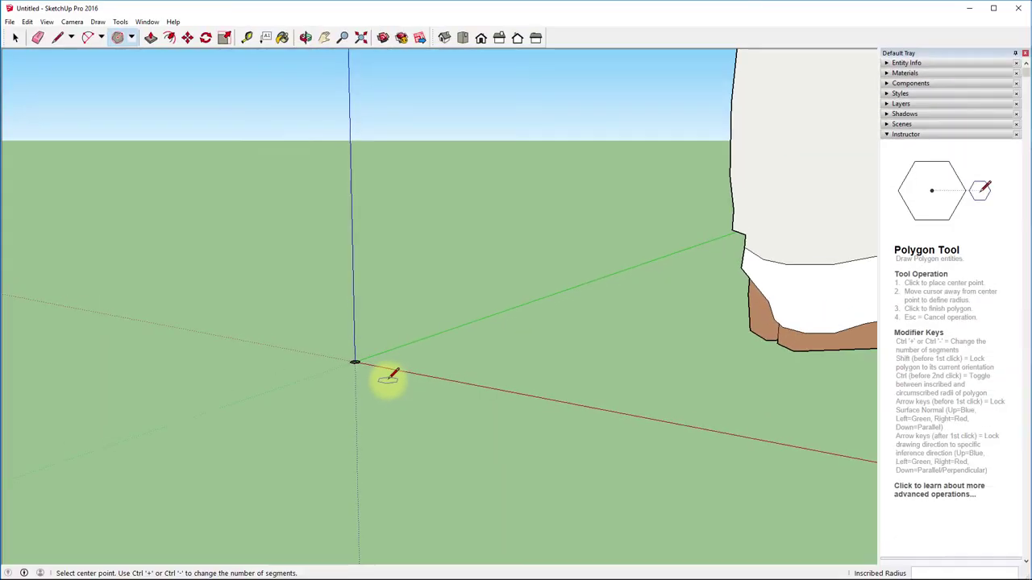
- Delete the default person figure from the model
{"action": "scroll", "coordinate": [389, 375], "scroll_direction": "down", "scroll_amount": 5}
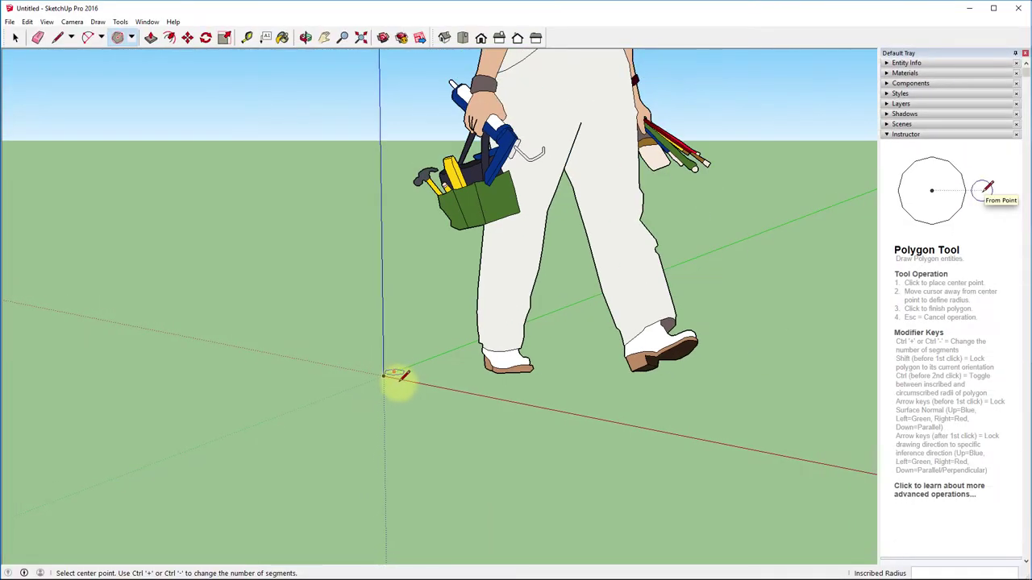
{"action": "scroll", "coordinate": [390, 375], "scroll_direction": "down", "scroll_amount": 3}
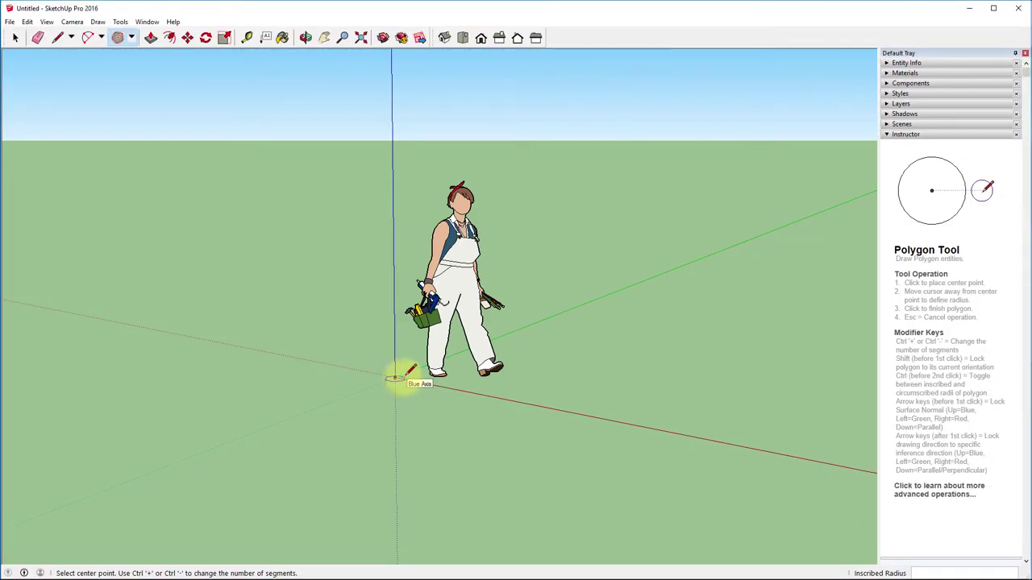
{"action": "left_click", "coordinate": [362, 38]}
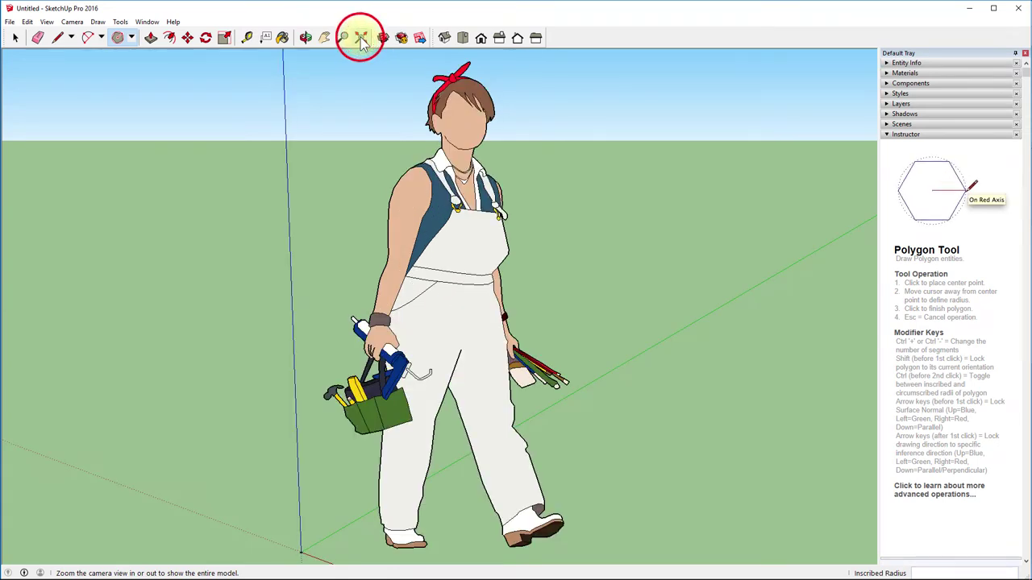
{"action": "left_click", "coordinate": [15, 38]}
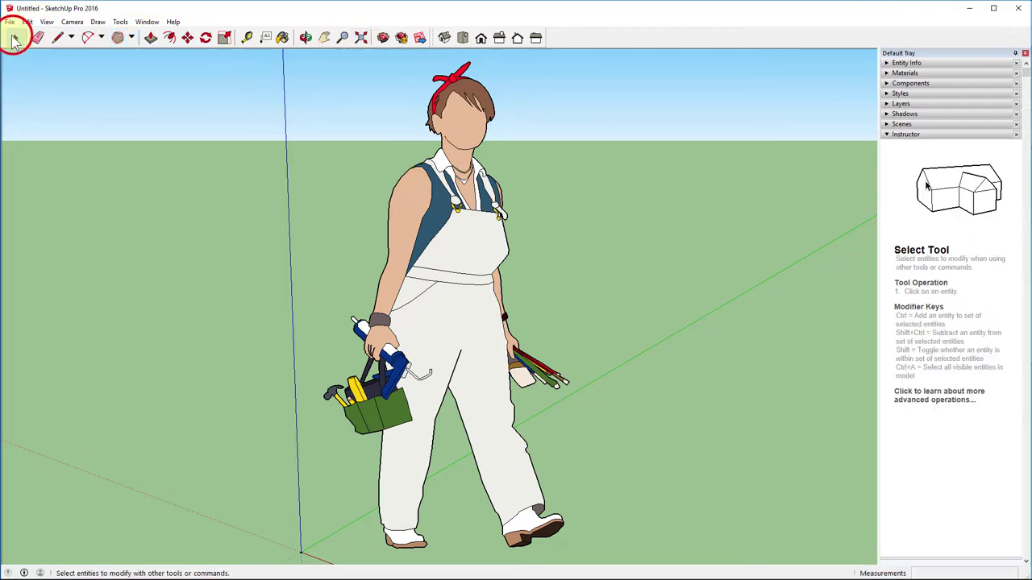
{"action": "left_click", "coordinate": [427, 193]}
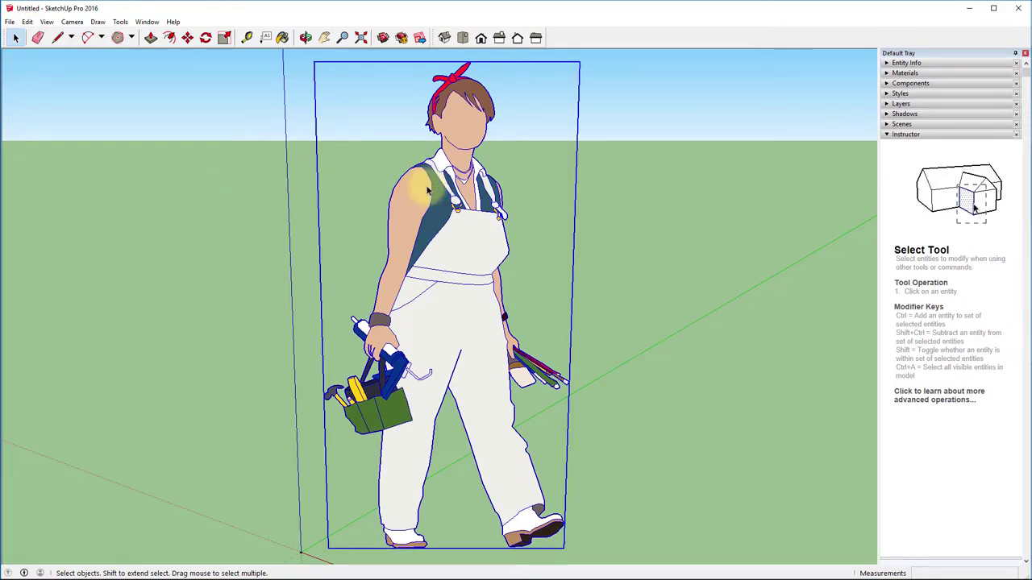
{"action": "key", "text": "Delete"}
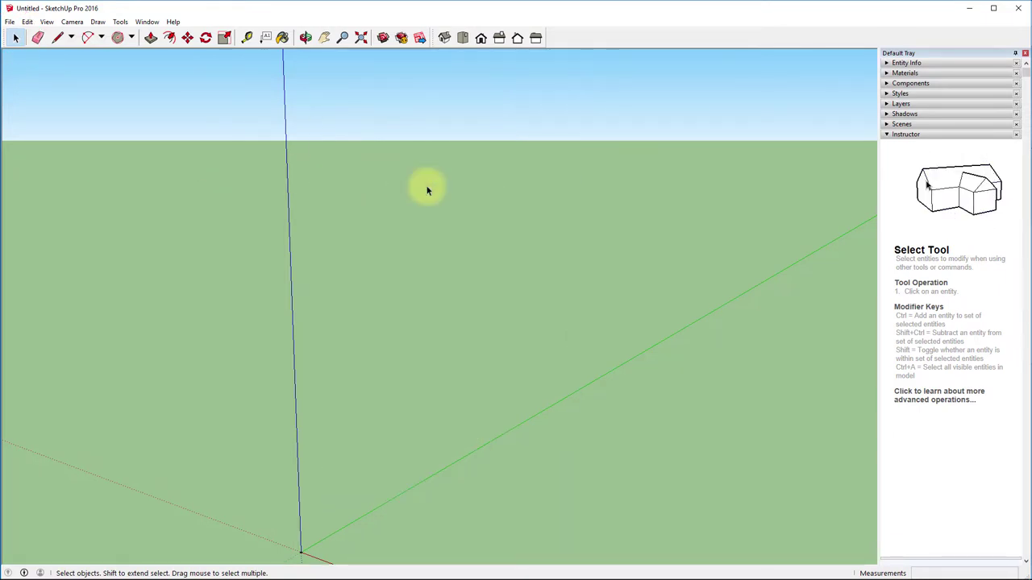
- Push/Pull the hexagon at the origin upward by 3 inches to form a tall prism
{"action": "left_click", "coordinate": [361, 39]}
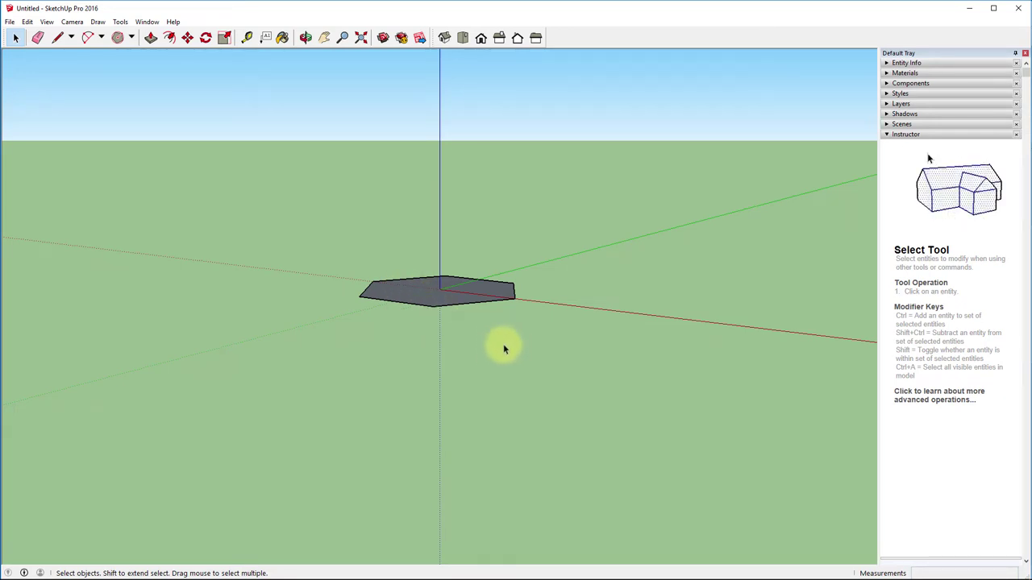
{"action": "left_click", "coordinate": [150, 38]}
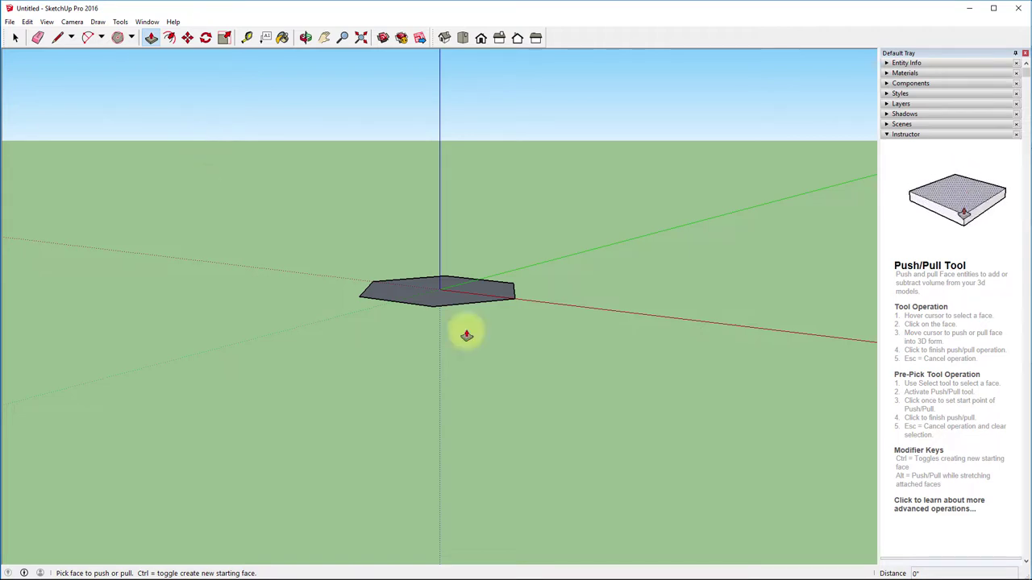
{"action": "left_click", "coordinate": [439, 295]}
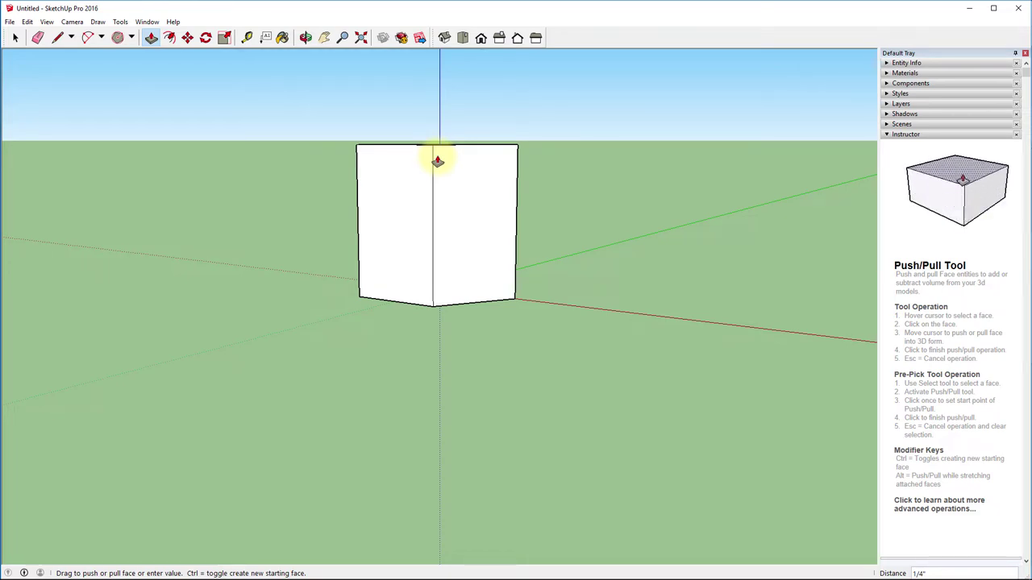
{"action": "middle_click_drag", "start_coordinate": [437, 161], "coordinate": [383, 198]}
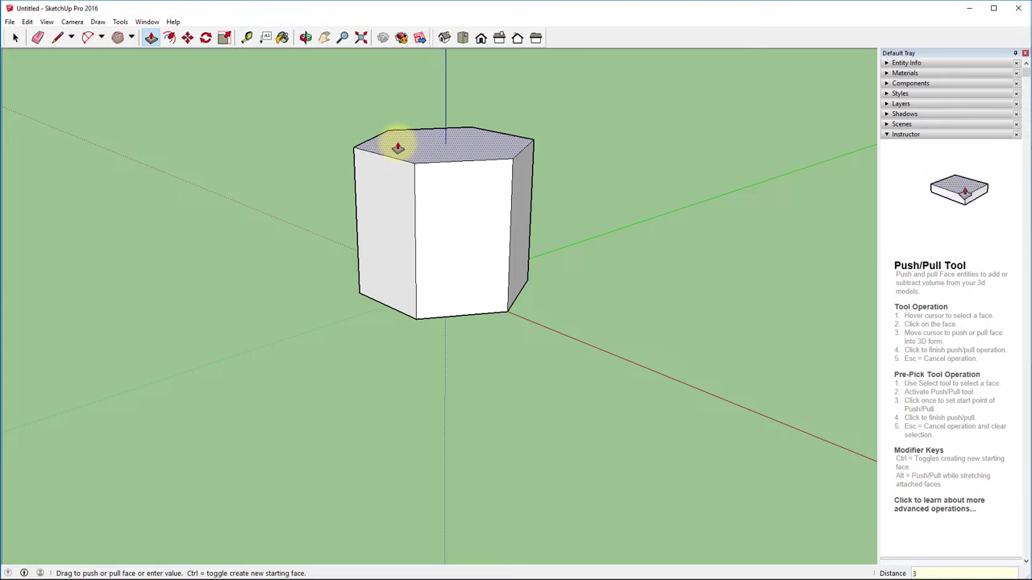
{"action": "key", "text": "Return"}
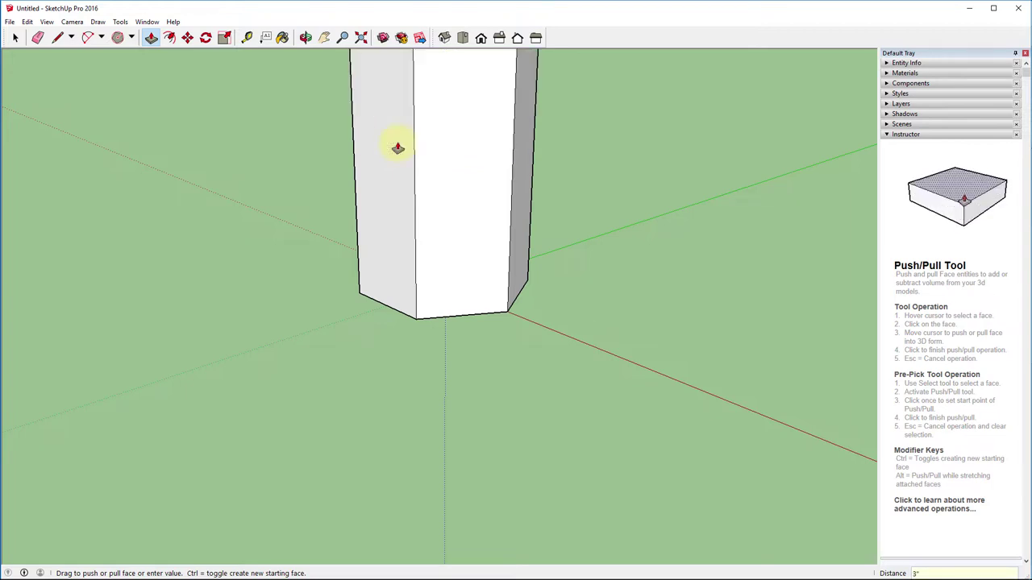
- Examine the full length of the hexagonal prism from several sides, orbiting and panning around it
{"action": "left_click", "coordinate": [360, 37]}
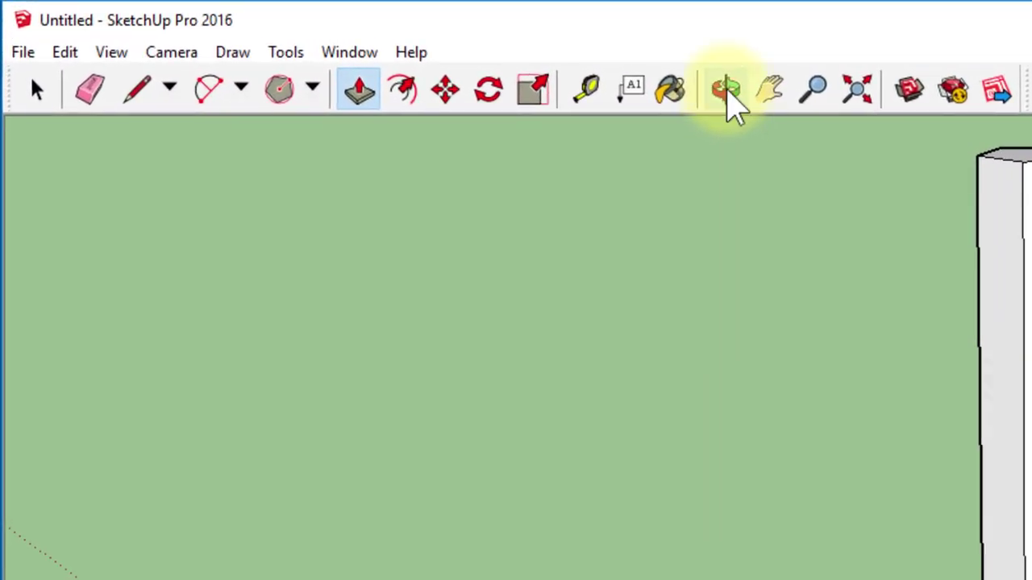
{"action": "left_click", "coordinate": [726, 91]}
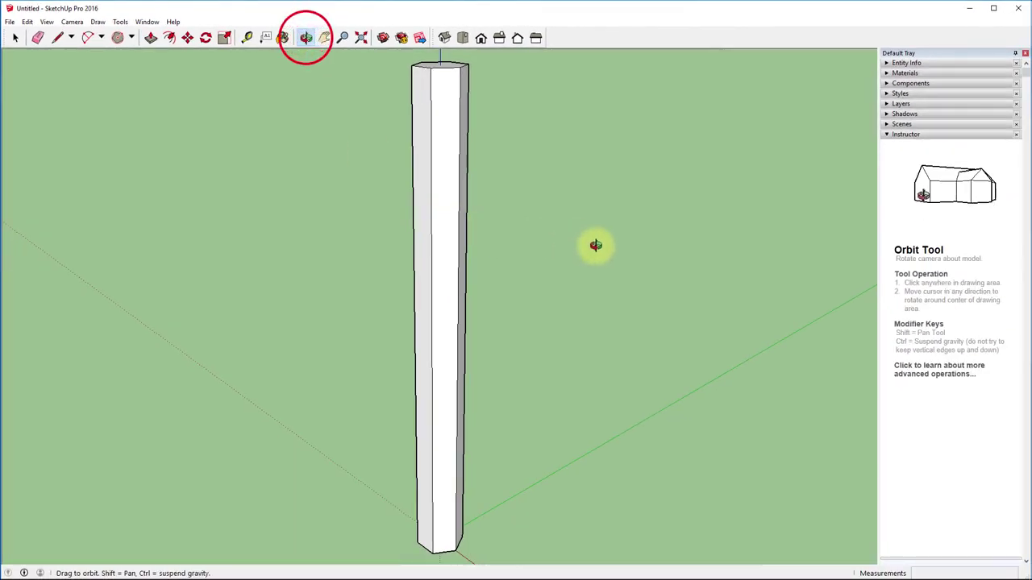
{"action": "left_click_drag", "start_coordinate": [588, 248], "coordinate": [364, 476]}
{"action": "left_click_drag", "start_coordinate": [335, 127], "coordinate": [691, 152]}
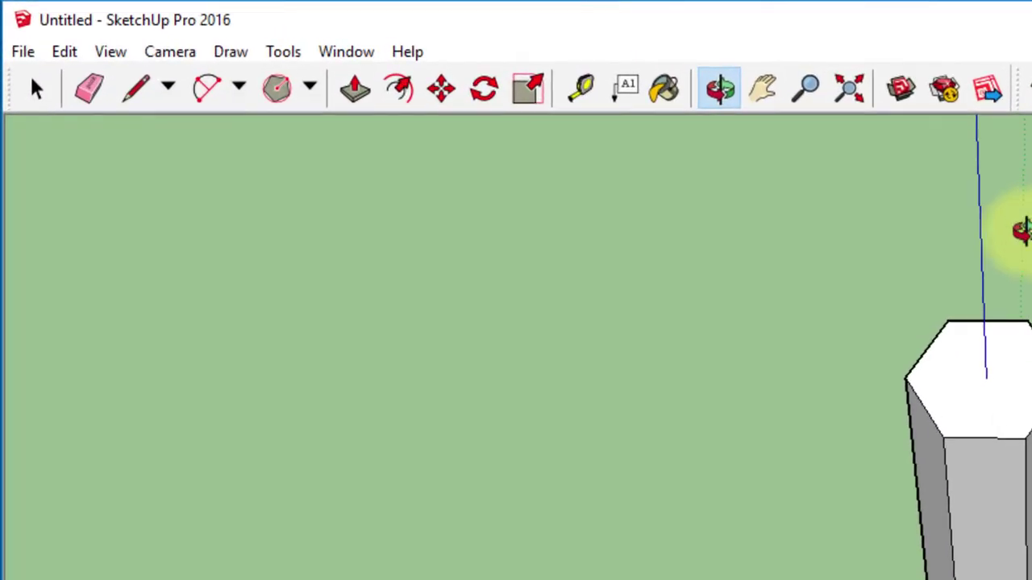
{"action": "left_click", "coordinate": [490, 58]}
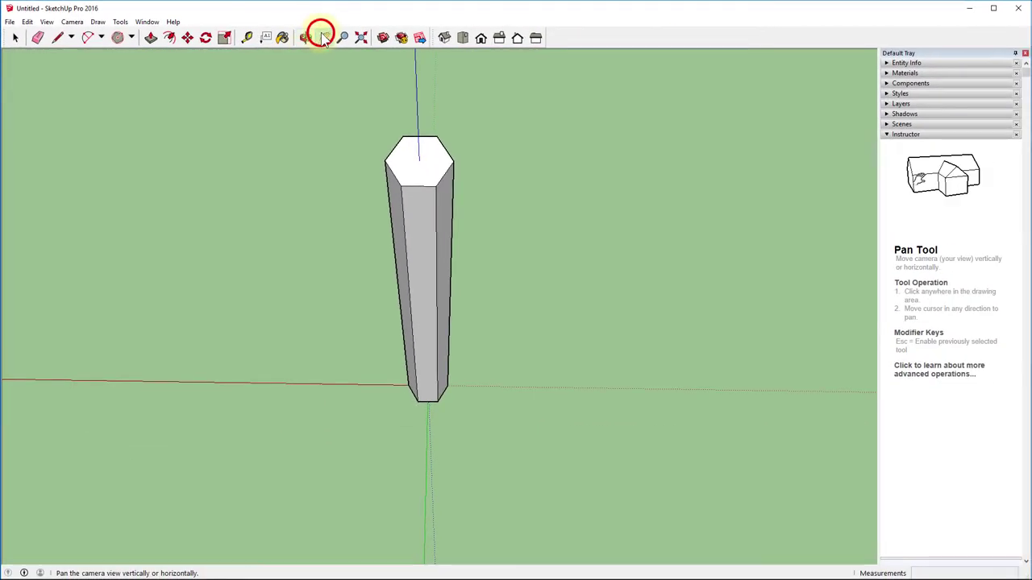
{"action": "left_click_drag", "start_coordinate": [790, 350], "coordinate": [398, 324]}
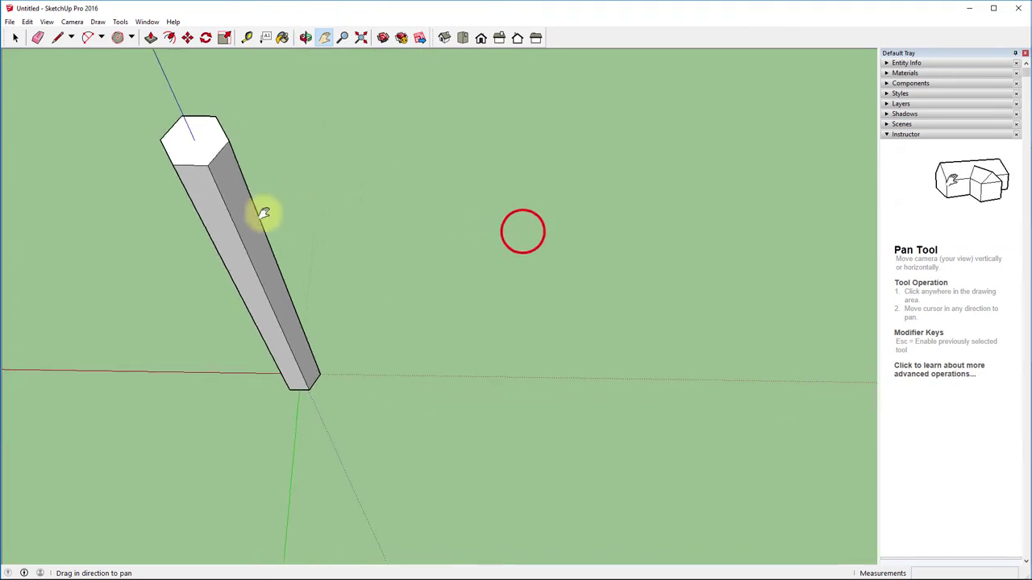
{"action": "left_click_drag", "start_coordinate": [264, 213], "coordinate": [497, 224]}
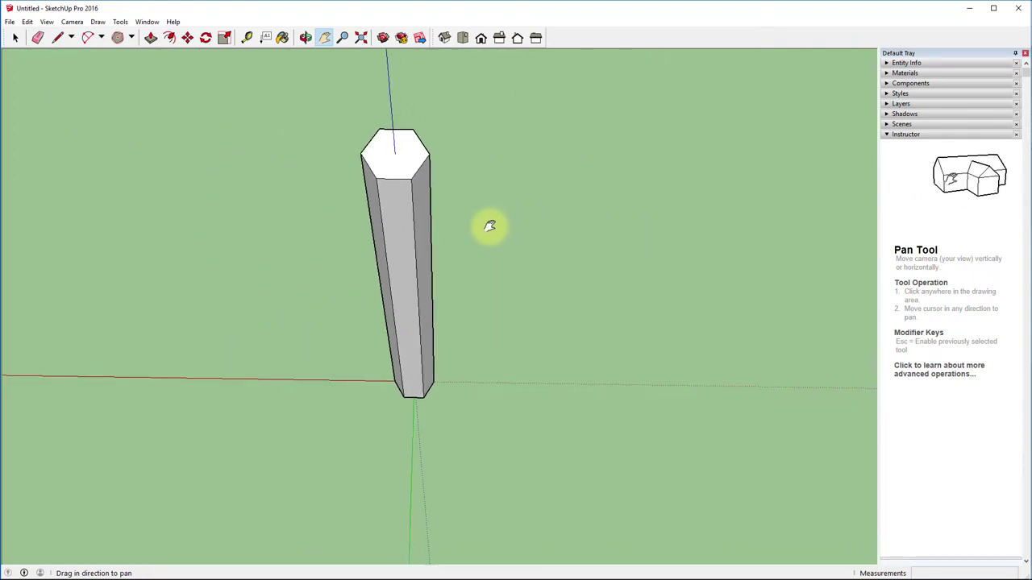
{"action": "left_click", "coordinate": [362, 40]}
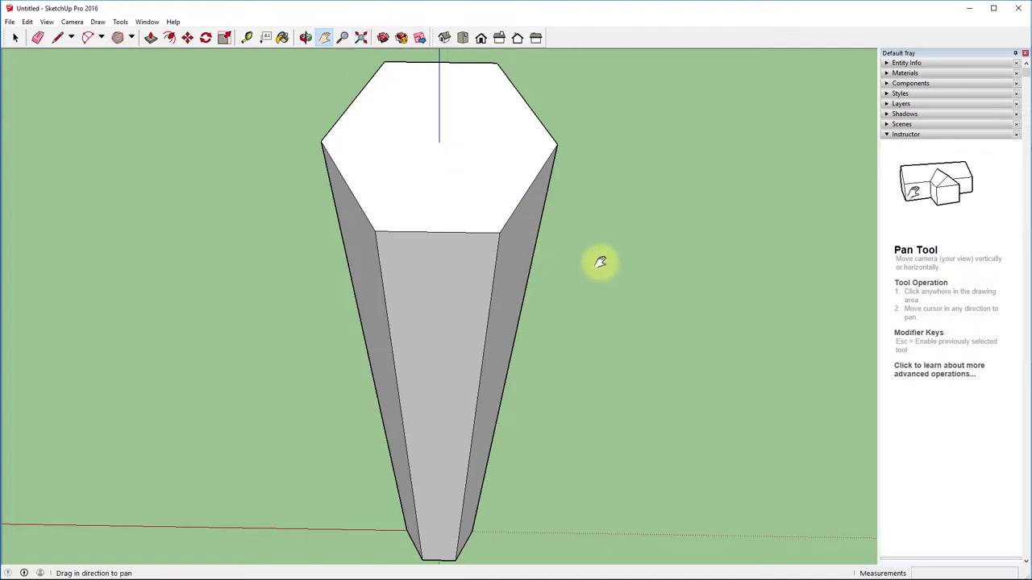
- Inspect the prism's upper end face by orbiting, panning and zooming around it
{"action": "key", "text": "o"}
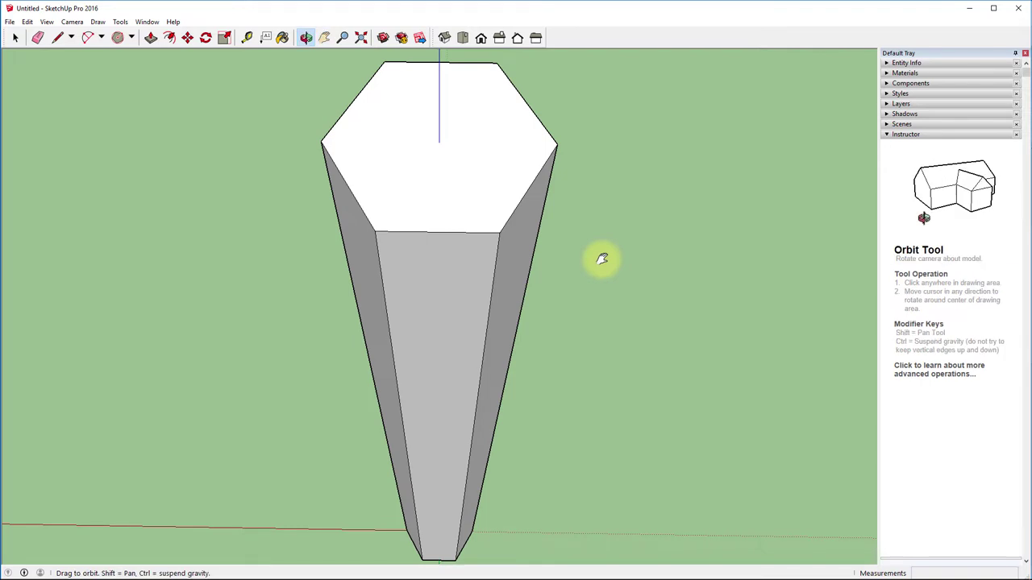
{"action": "left_click_drag", "start_coordinate": [599, 261], "coordinate": [591, 282]}
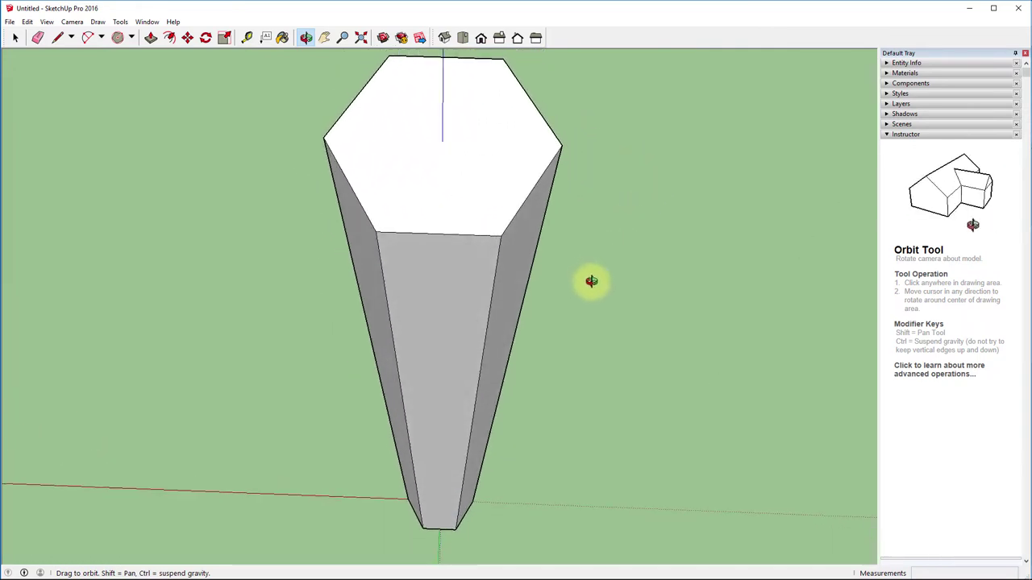
{"action": "key", "text": "h"}
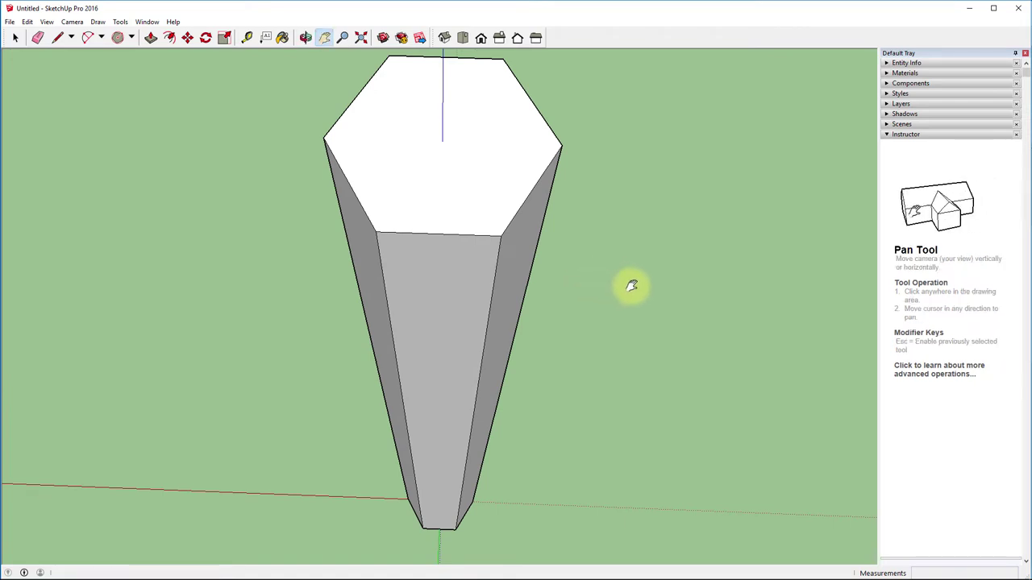
{"action": "middle_click_drag", "start_coordinate": [631, 286], "coordinate": [631, 316]}
{"action": "key", "text": "h"}
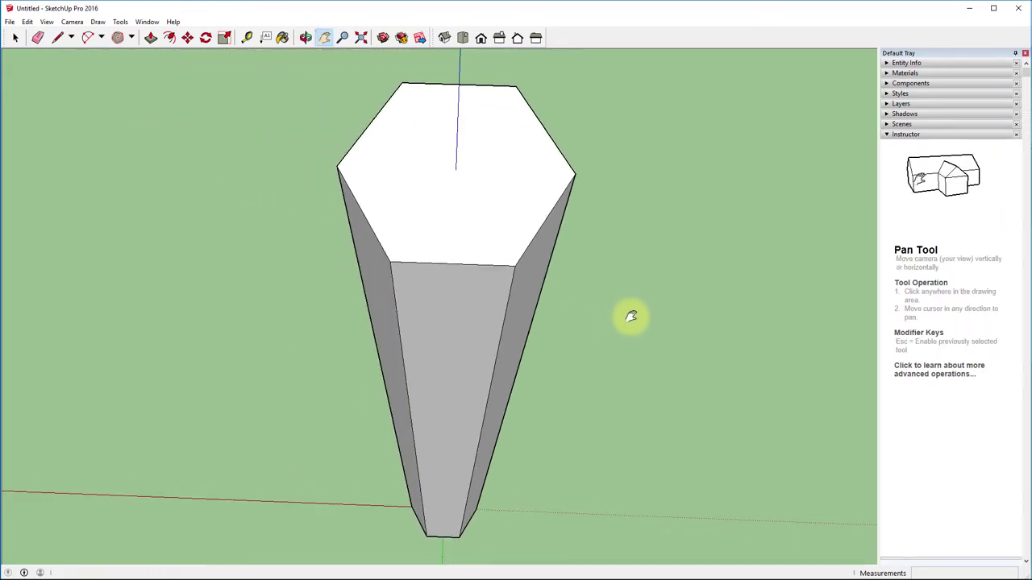
{"action": "scroll", "coordinate": [455, 163], "scroll_direction": "down", "scroll_amount": 2}
{"action": "scroll", "coordinate": [455, 163], "scroll_direction": "down", "scroll_amount": 5}
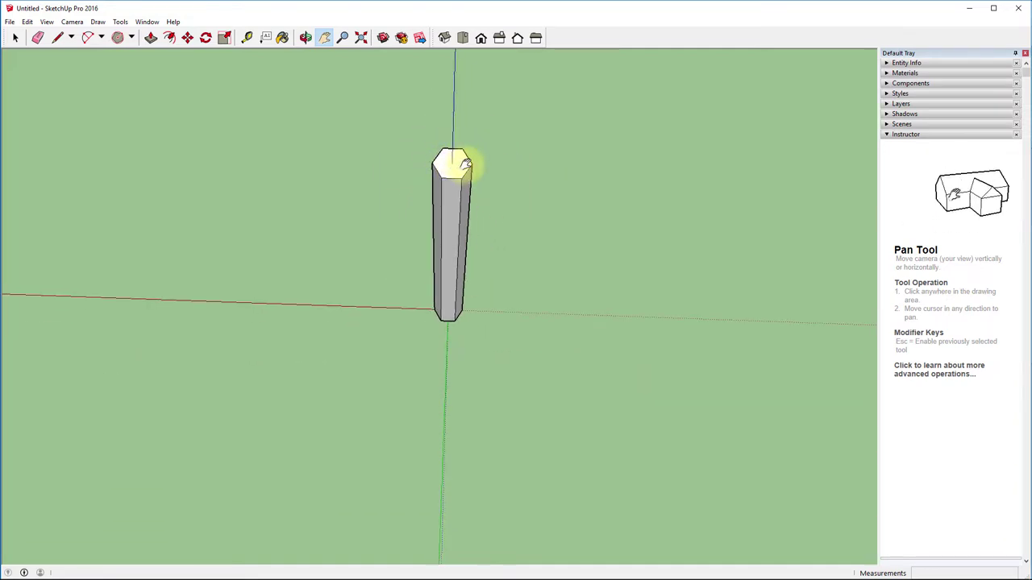
{"action": "scroll", "coordinate": [465, 163], "scroll_direction": "up", "scroll_amount": 4}
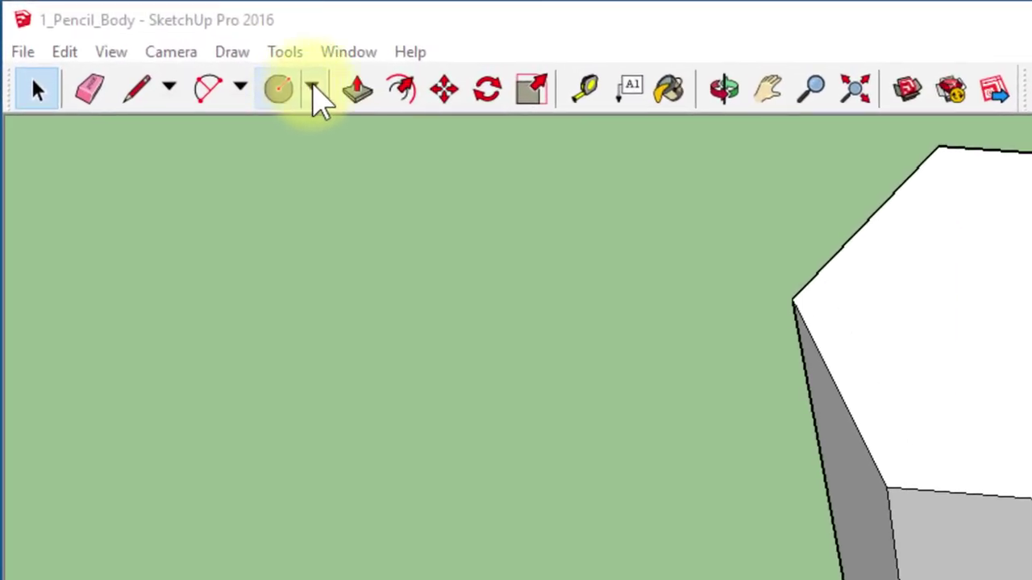
- Draw a circle of about 1/8" radius centred on the prism's top face, reaching an edge near a corner so it crosses the hexagon's sides
{"action": "left_click", "coordinate": [313, 87]}
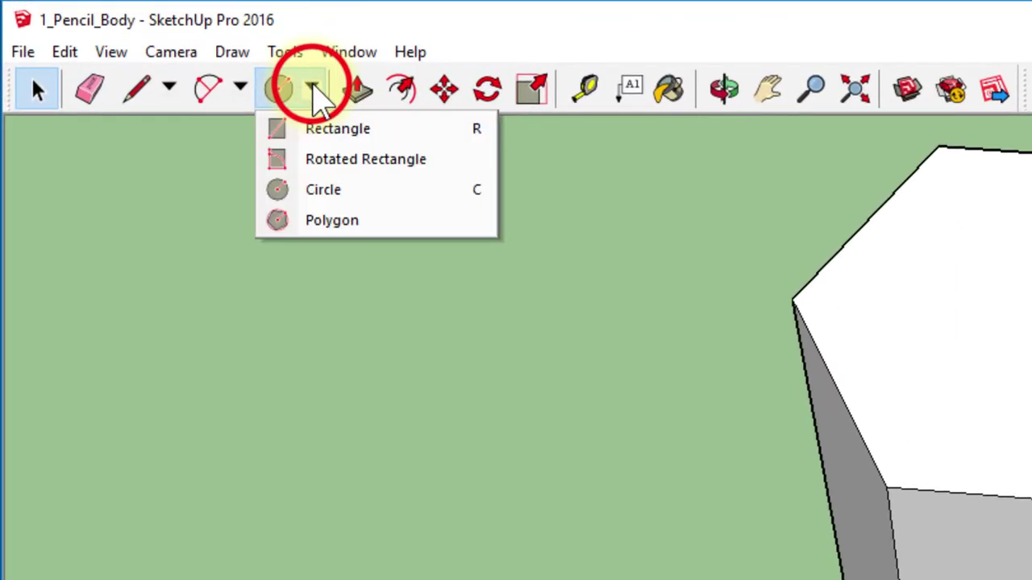
{"action": "left_click", "coordinate": [323, 191]}
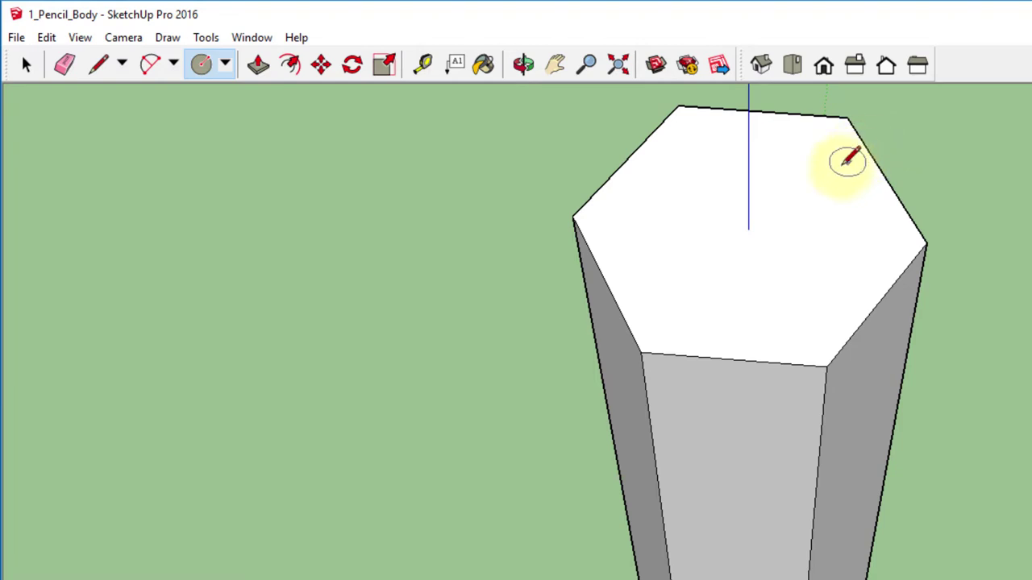
{"action": "left_click", "coordinate": [748, 229]}
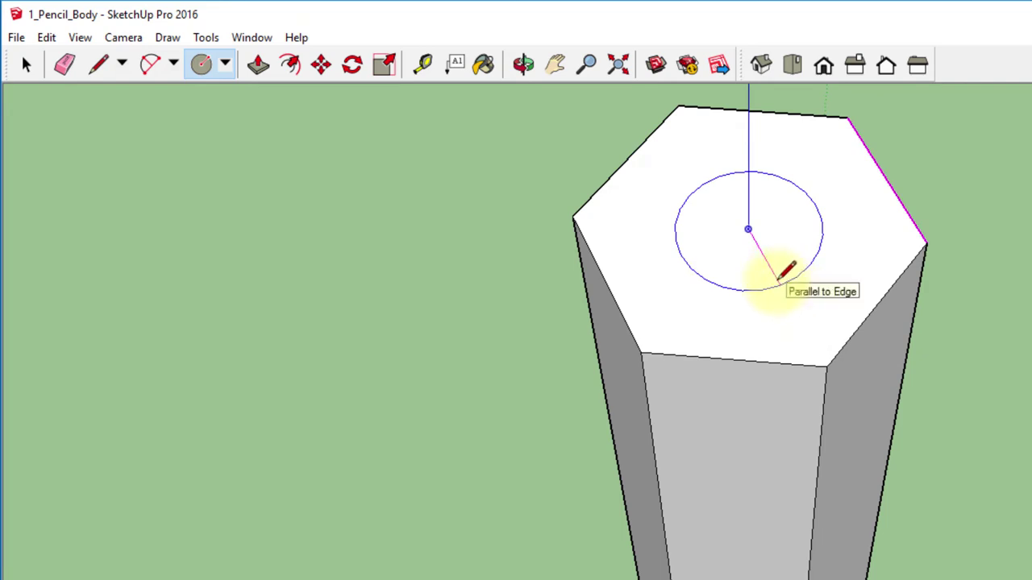
{"action": "key", "text": "o"}
{"action": "left_click_drag", "start_coordinate": [777, 286], "coordinate": [771, 379]}
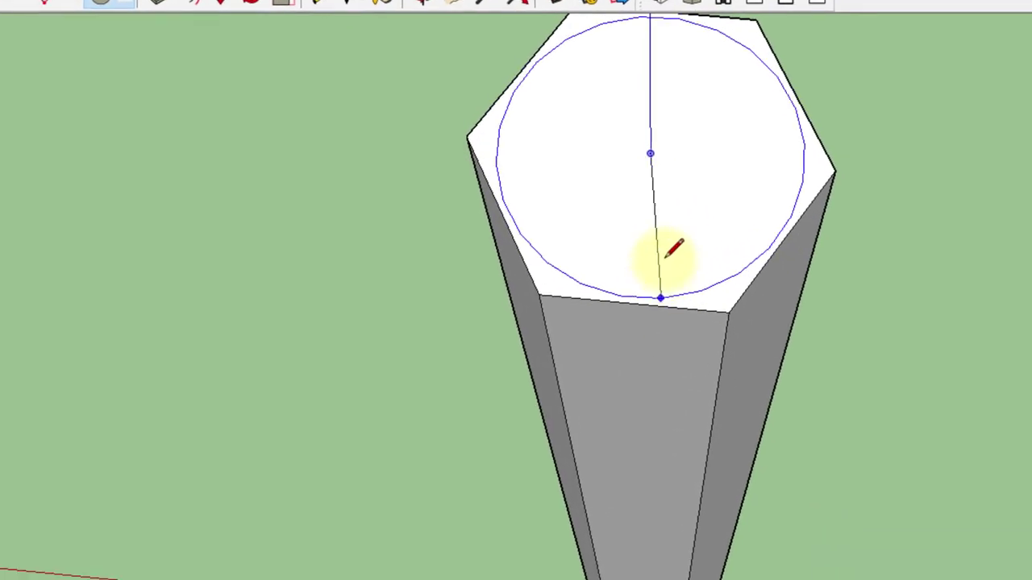
{"action": "middle_click_drag", "start_coordinate": [538, 230], "coordinate": [537, 322], "text": "shift"}
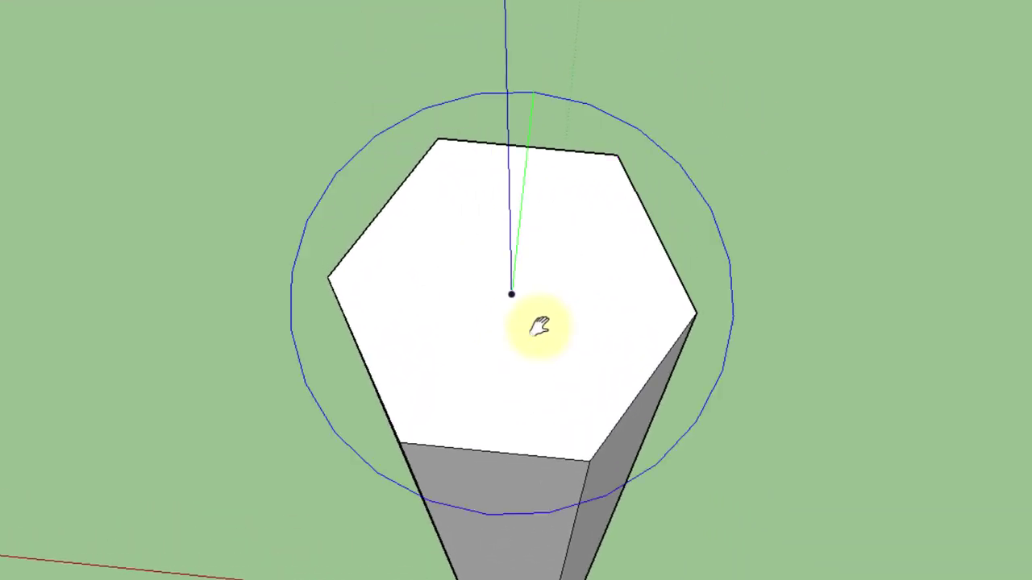
{"action": "key", "text": "Escape"}
{"action": "left_click", "coordinate": [511, 294]}
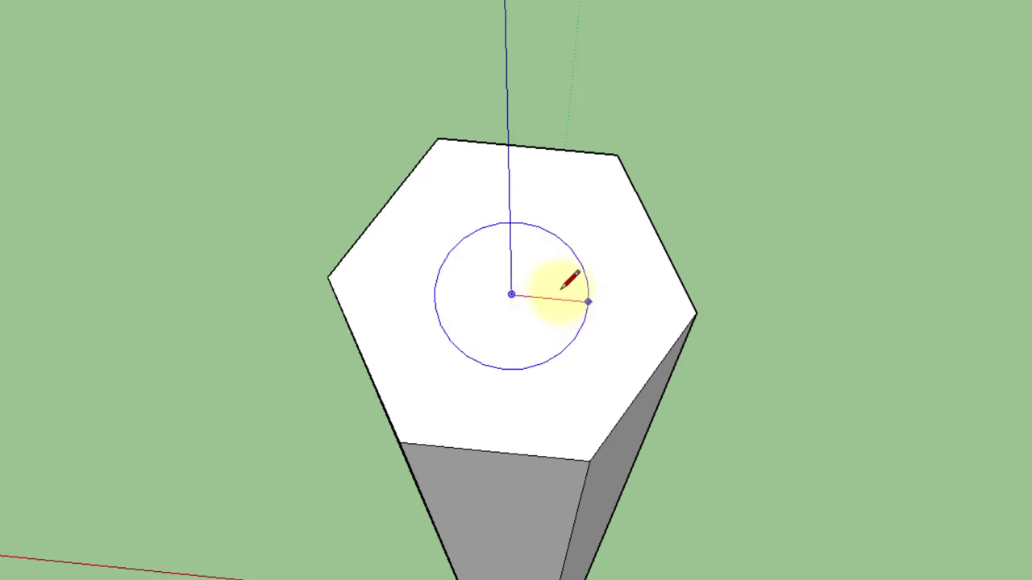
{"action": "key", "text": "Escape"}
{"action": "left_click", "coordinate": [513, 312]}
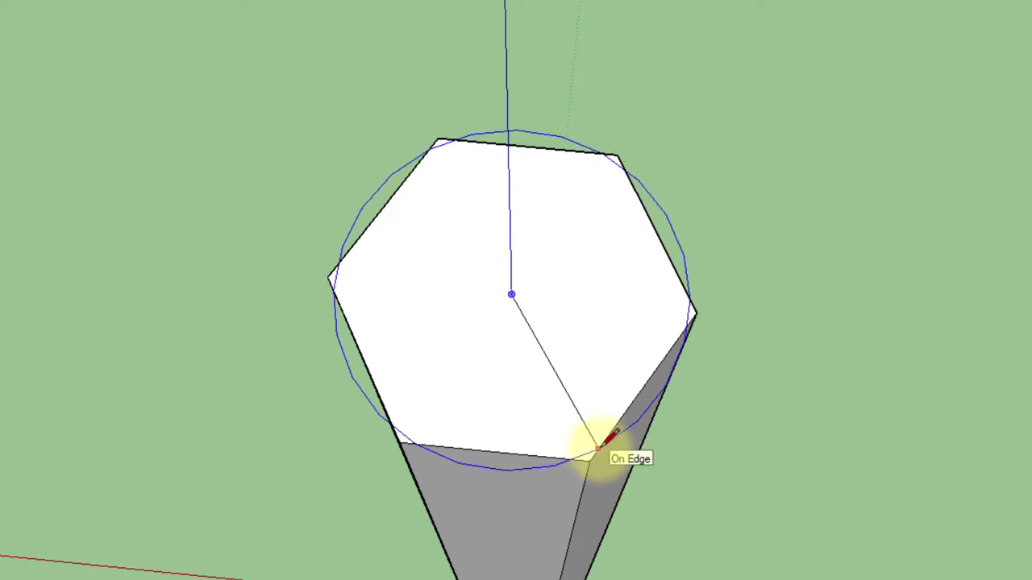
{"action": "left_click", "coordinate": [598, 448]}
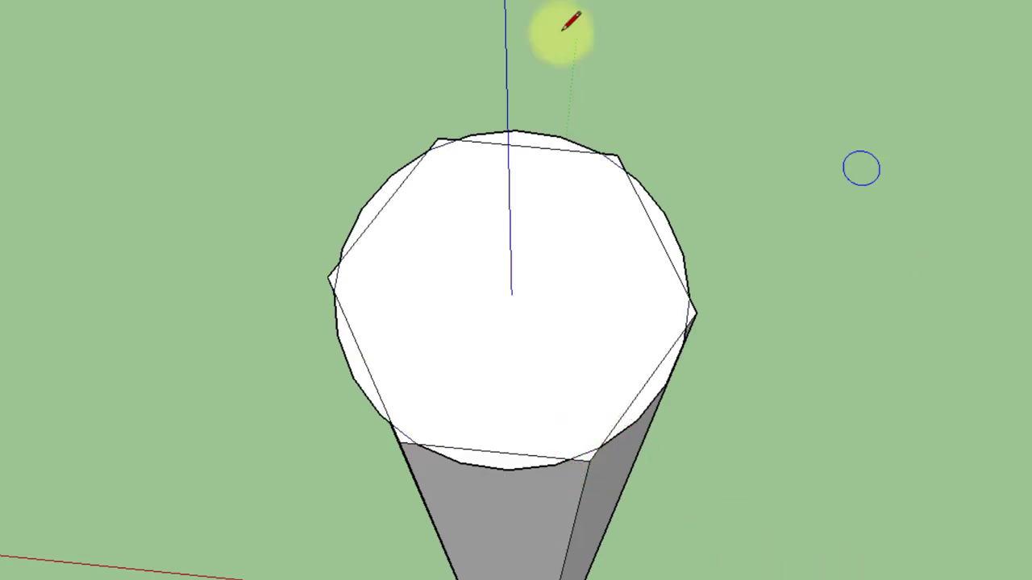
- Push/Pull one circle segment that lies outside a hexagon side on the prism's top upward by 1/2"
{"action": "scroll", "coordinate": [245, 80], "scroll_direction": "down", "scroll_amount": 2}
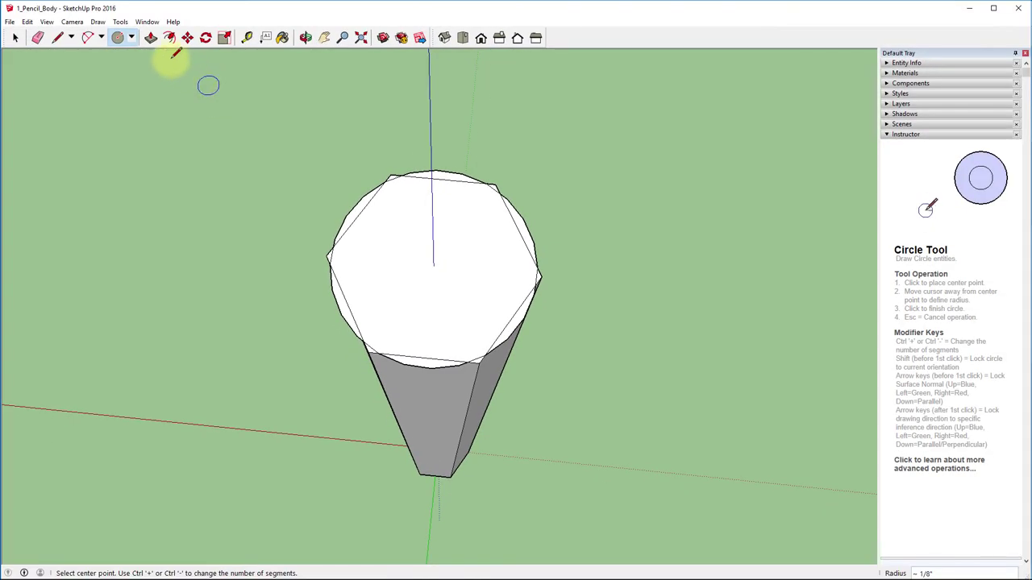
{"action": "left_click", "coordinate": [152, 38]}
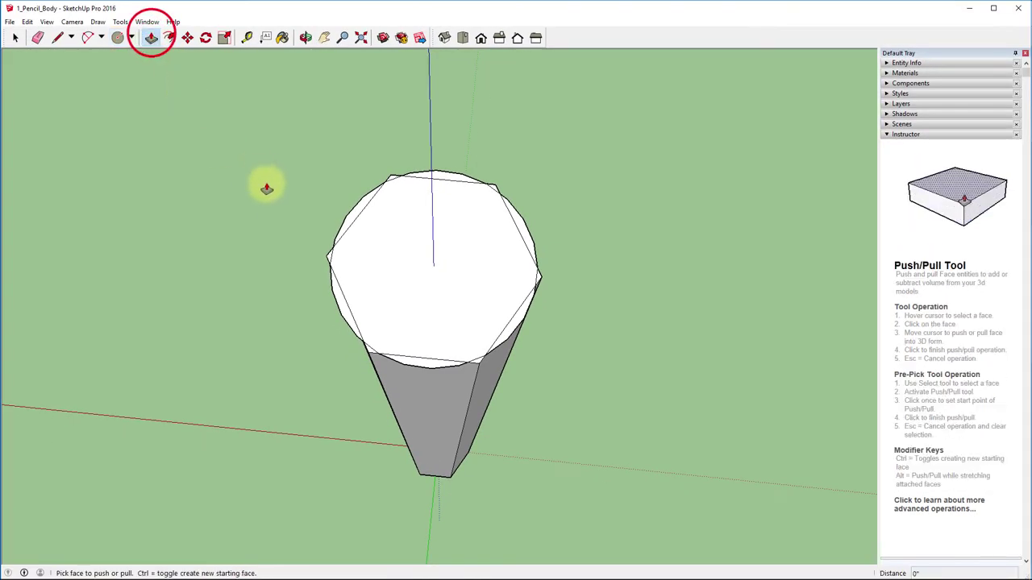
{"action": "left_click", "coordinate": [343, 313]}
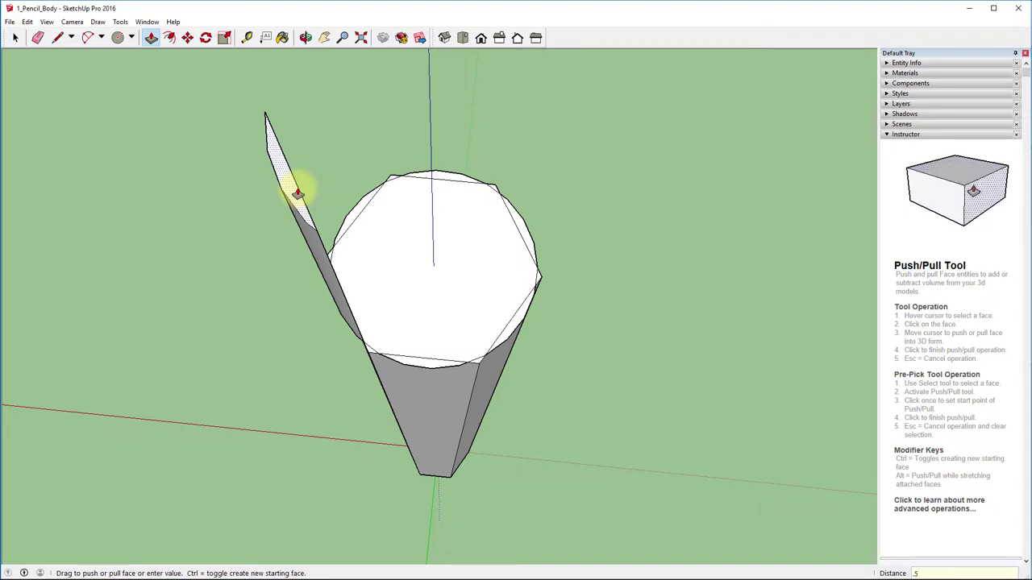
{"action": "left_click", "coordinate": [297, 193]}
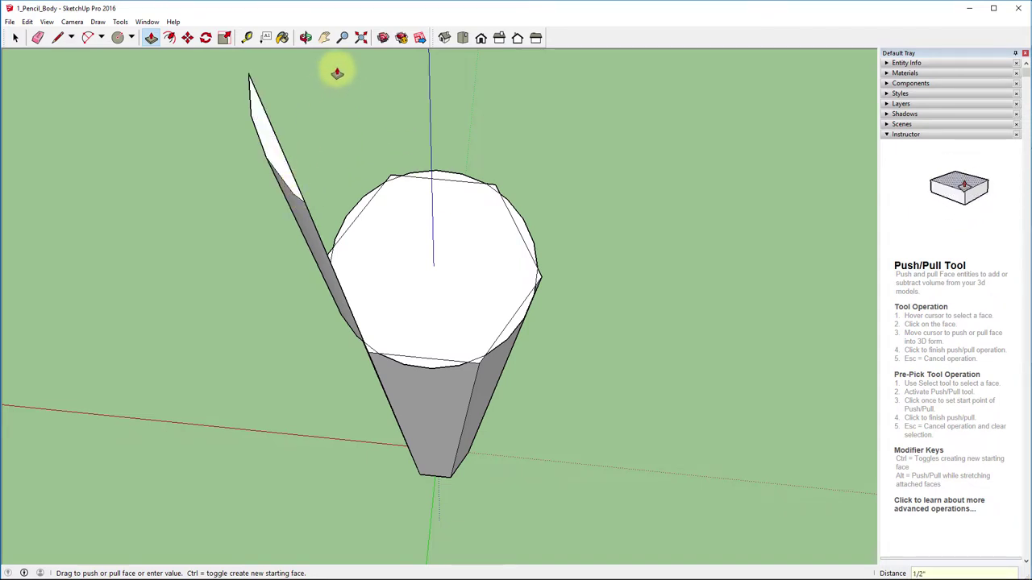
- Examine the raised segment using standard camera views, the full model extents, and an orbited close-up of the prism's top
{"action": "left_click", "coordinate": [441, 38]}
{"action": "left_click", "coordinate": [496, 38]}
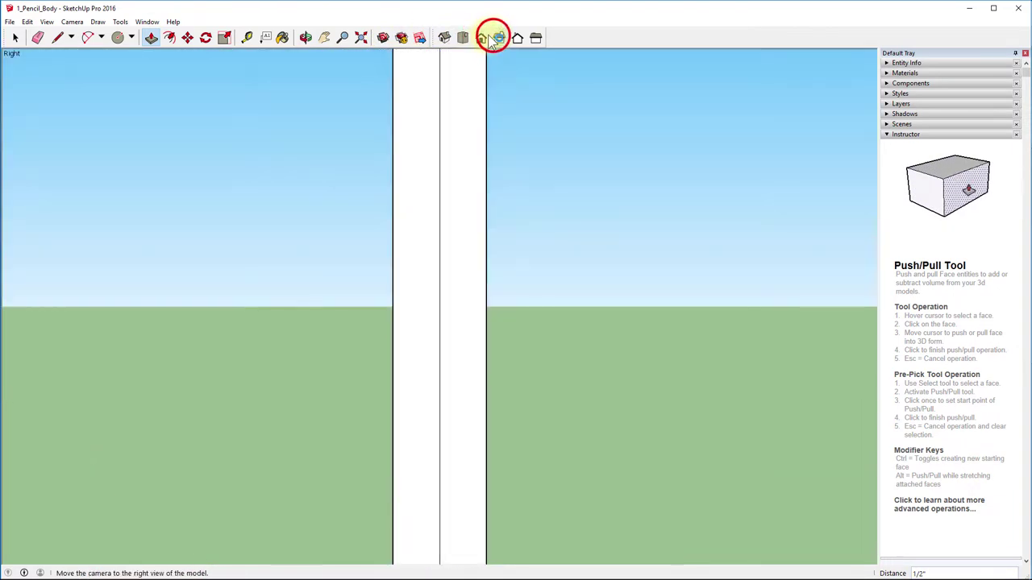
{"action": "left_click", "coordinate": [357, 34]}
{"action": "key", "text": "o"}
{"action": "mouse_move", "coordinate": [483, 145]}
{"action": "left_mouse_down"}
{"action": "mouse_move", "coordinate": [471, 185]}
{"action": "mouse_move", "coordinate": [392, 178]}
{"action": "mouse_move", "coordinate": [251, 193]}
{"action": "mouse_move", "coordinate": [315, 295]}
{"action": "mouse_move", "coordinate": [459, 346]}
{"action": "mouse_move", "coordinate": [648, 389]}
{"action": "mouse_move", "coordinate": [691, 488]}
{"action": "left_mouse_up"}
{"action": "key", "text": "p"}
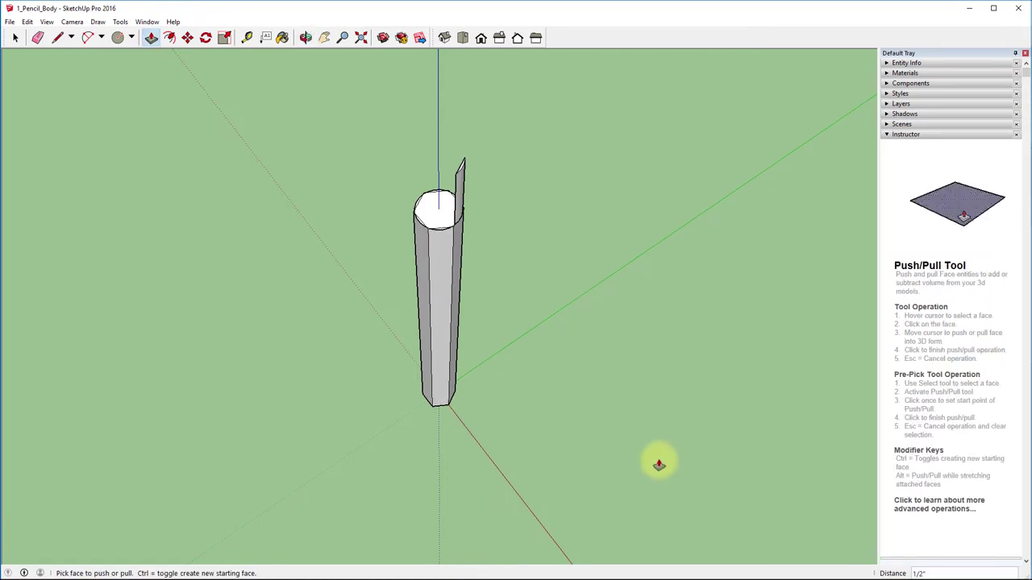
{"action": "scroll", "coordinate": [387, 202], "scroll_direction": "up", "scroll_amount": 5}
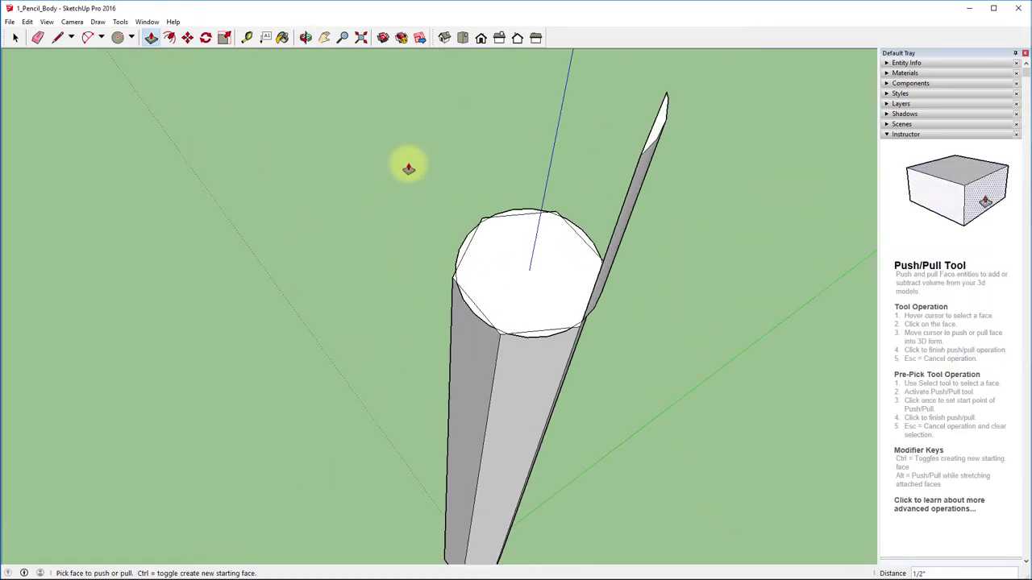
{"action": "scroll", "coordinate": [409, 168], "scroll_direction": "up", "scroll_amount": 1}
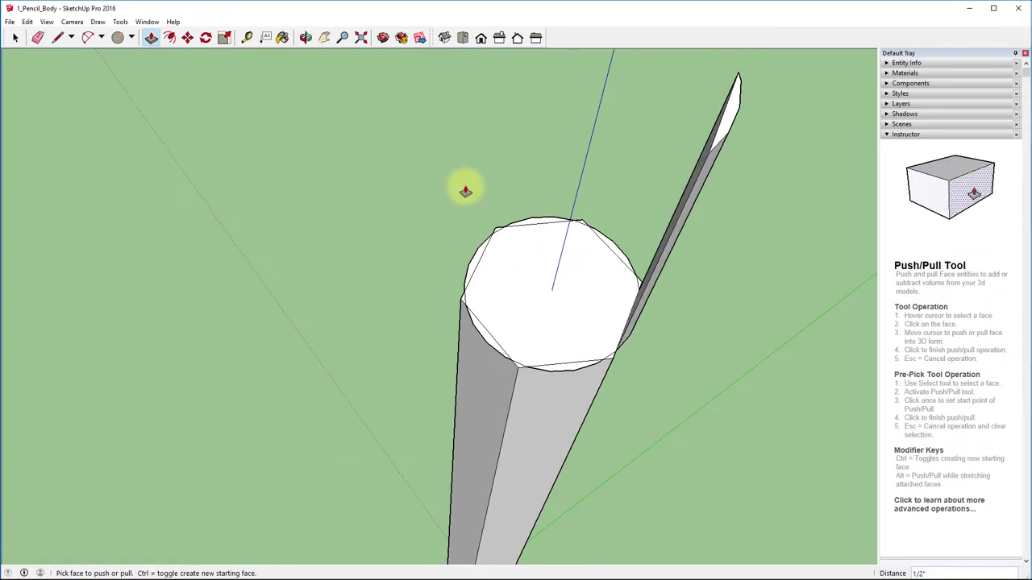
- Push/Pull two more adjacent circle segments on the prism's top to the same height as the first raised segment
{"action": "left_click", "coordinate": [568, 368]}
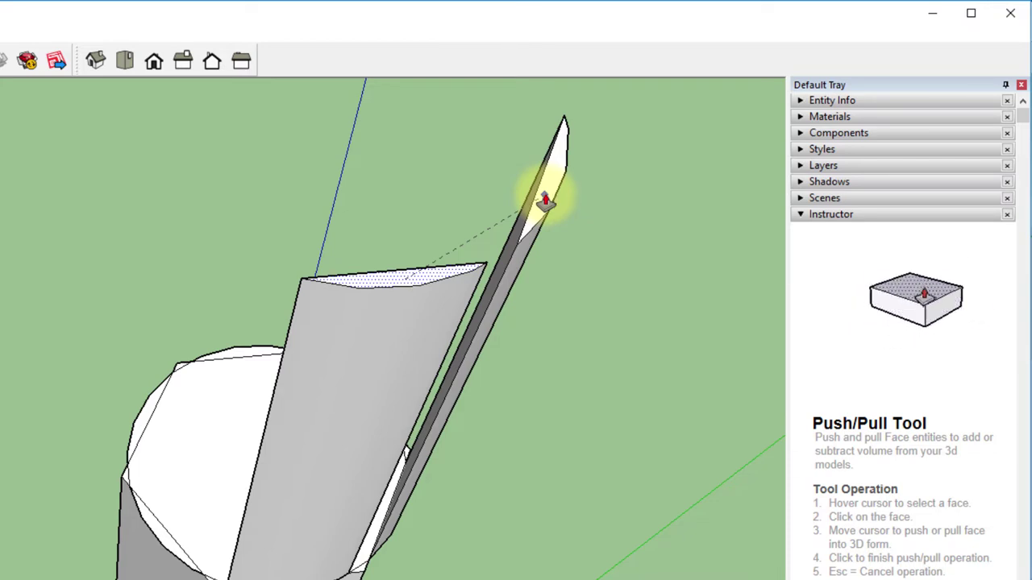
{"action": "left_click", "coordinate": [546, 199]}
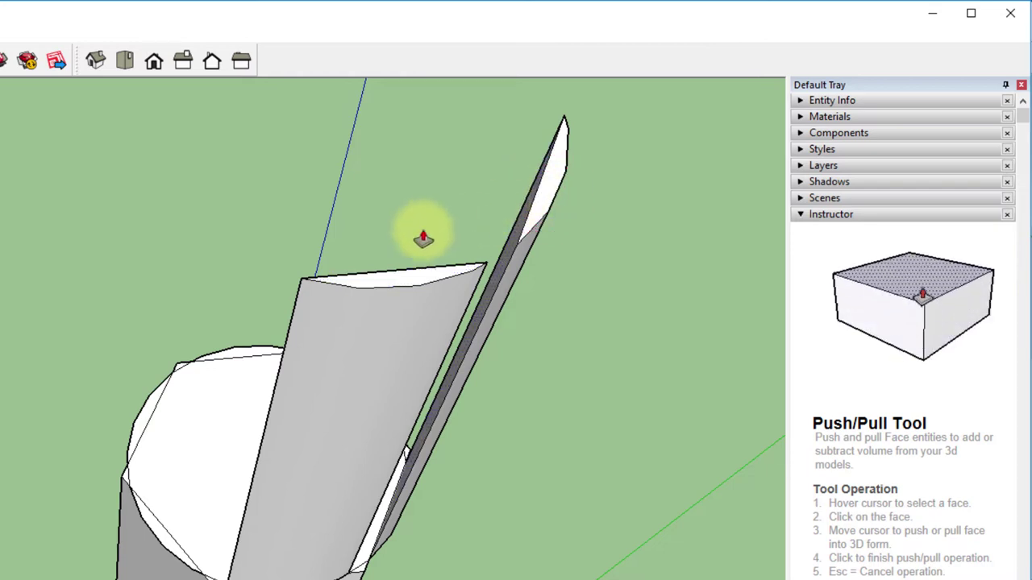
{"action": "left_click", "coordinate": [159, 565]}
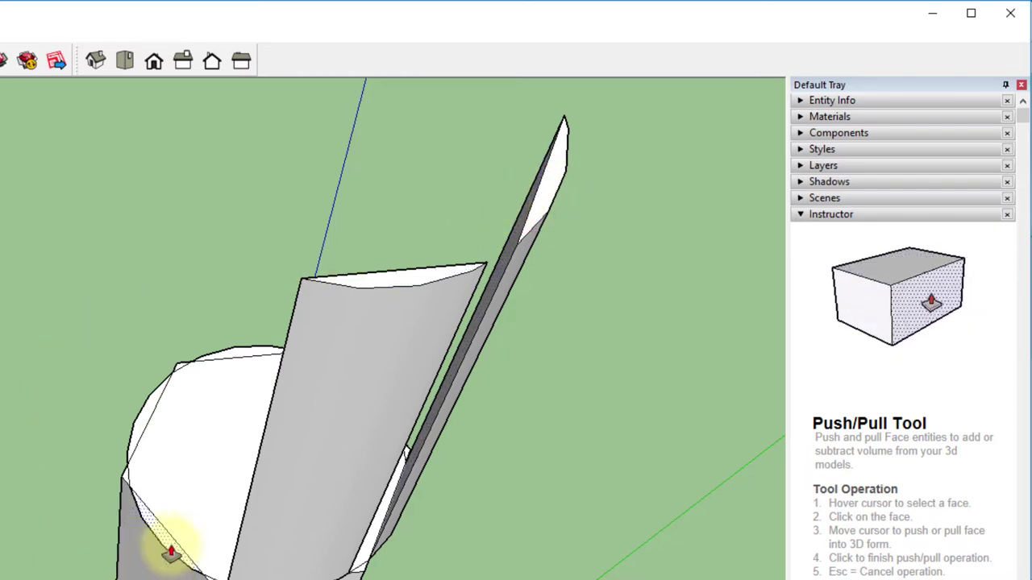
{"action": "left_click", "coordinate": [166, 548]}
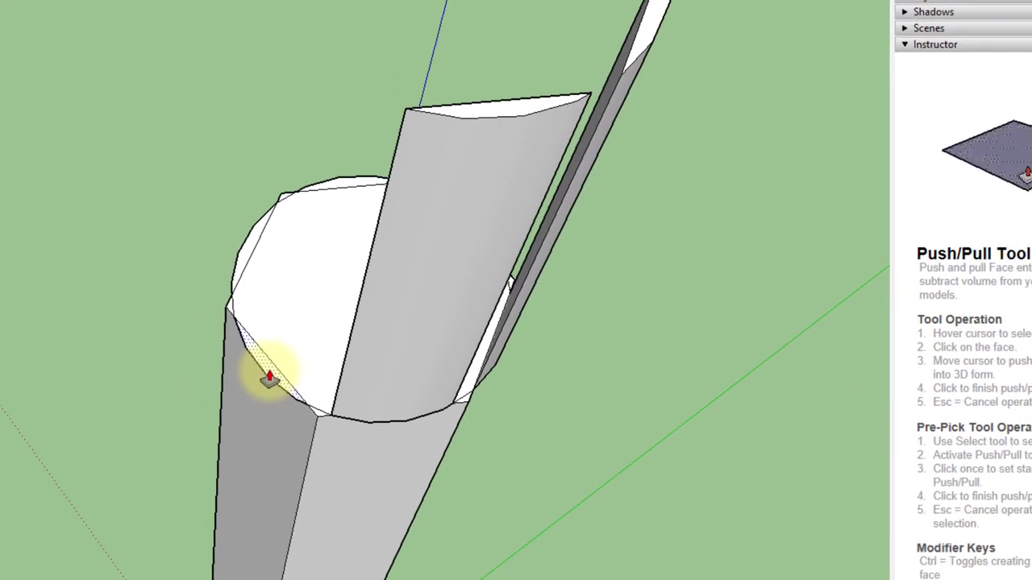
{"action": "double_click", "coordinate": [269, 375]}
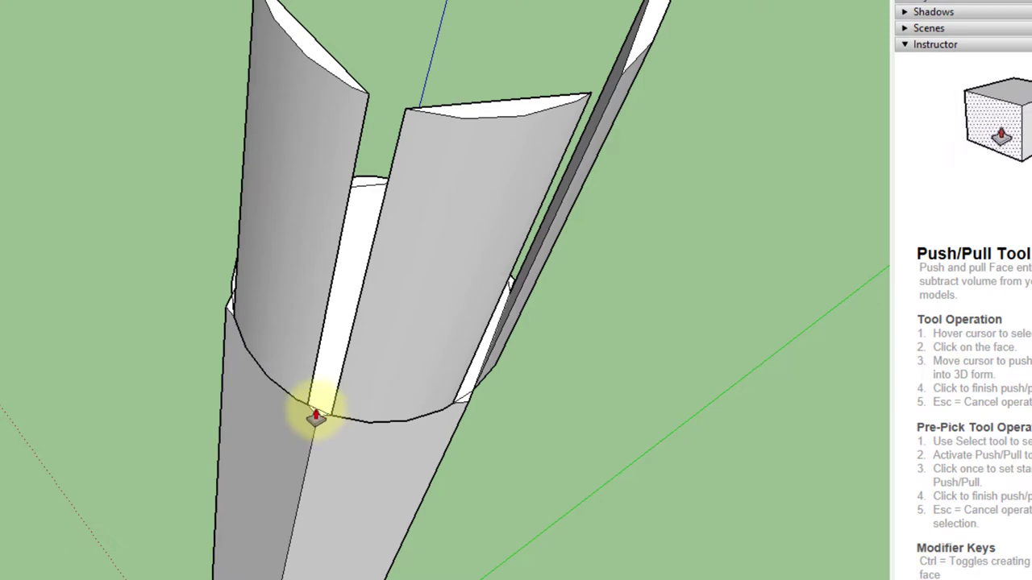
- Repeat the same Push/Pull on the remaining three circle segments so all six around the prism's top are raised equally
{"action": "scroll", "coordinate": [315, 416], "scroll_direction": "up", "scroll_amount": 5}
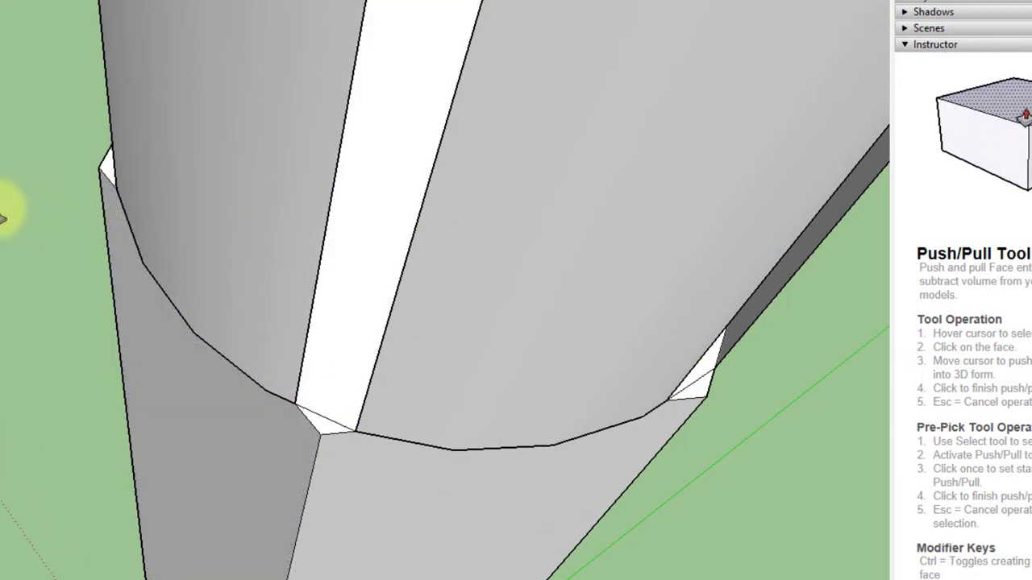
{"action": "mouse_move", "coordinate": [5, 214]}
{"action": "middle_mouse_down"}
{"action": "mouse_move", "coordinate": [106, 279]}
{"action": "mouse_move", "coordinate": [375, 315]}
{"action": "mouse_move", "coordinate": [668, 391]}
{"action": "mouse_move", "coordinate": [710, 328]}
{"action": "middle_mouse_up"}
{"action": "left_click", "coordinate": [181, 282]}
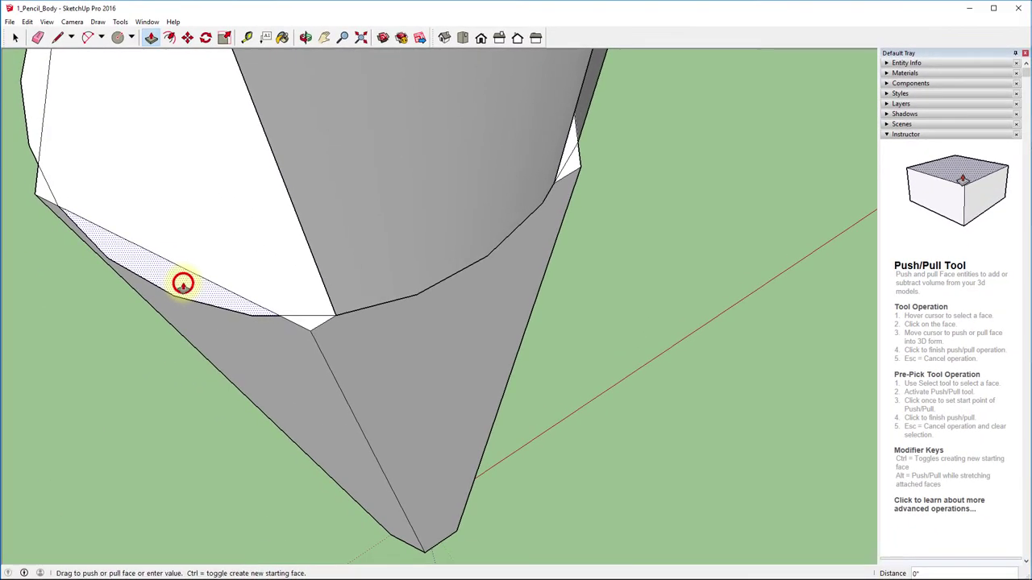
{"action": "mouse_move", "coordinate": [75, 304]}
{"action": "middle_mouse_down"}
{"action": "mouse_move", "coordinate": [504, 383]}
{"action": "mouse_move", "coordinate": [489, 433]}
{"action": "mouse_move", "coordinate": [486, 242]}
{"action": "middle_mouse_up"}
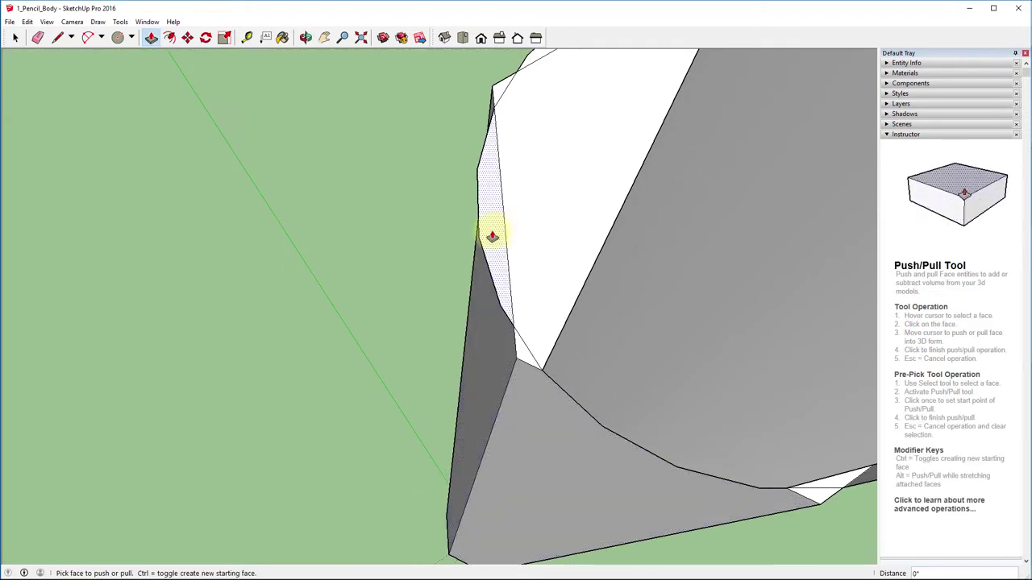
{"action": "left_click", "coordinate": [492, 233]}
{"action": "left_click", "coordinate": [490, 231]}
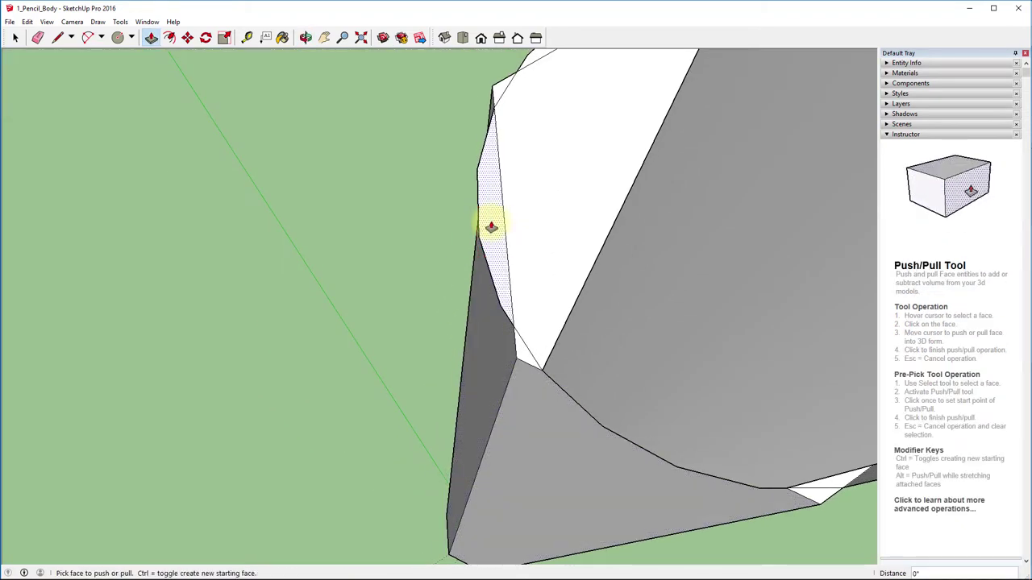
{"action": "double_click", "coordinate": [491, 225]}
{"action": "middle_click_drag", "start_coordinate": [346, 131], "coordinate": [460, 530]}
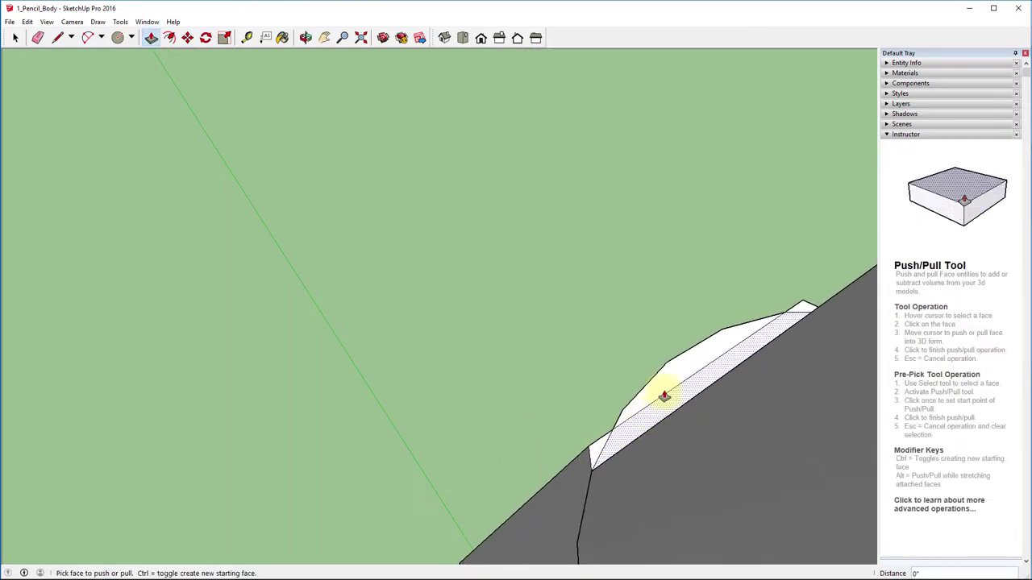
{"action": "double_click", "coordinate": [664, 381]}
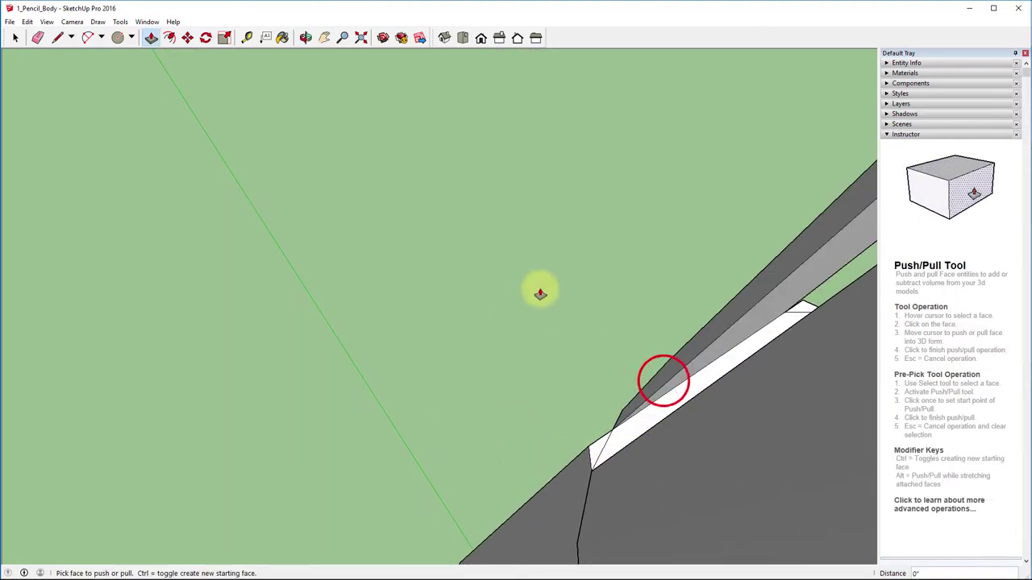
{"action": "scroll", "coordinate": [556, 278], "scroll_direction": "down", "scroll_amount": 5}
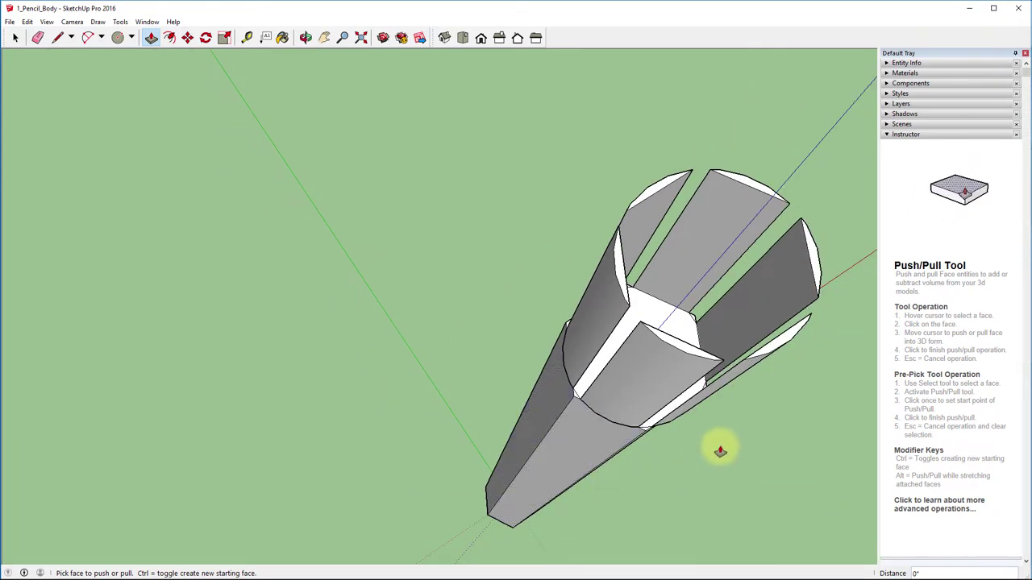
{"action": "mouse_move", "coordinate": [719, 452]}
{"action": "middle_mouse_down"}
{"action": "mouse_move", "coordinate": [622, 438]}
{"action": "mouse_move", "coordinate": [623, 382]}
{"action": "mouse_move", "coordinate": [621, 443]}
{"action": "middle_mouse_up"}
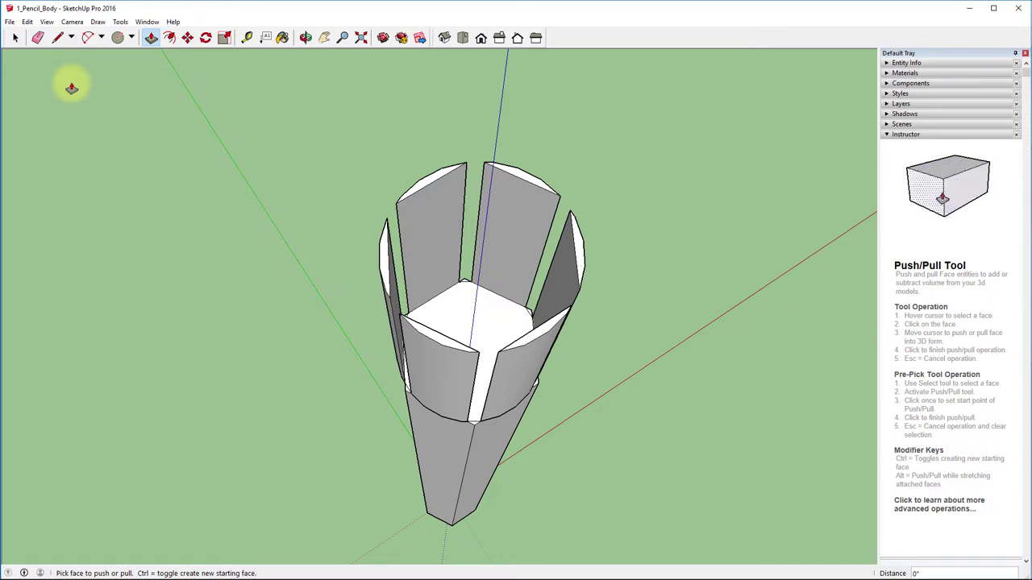
- Draw a closed triangle from three connected lines in the empty space beside the prism
{"action": "left_click", "coordinate": [57, 38]}
{"action": "left_click", "coordinate": [108, 407]}
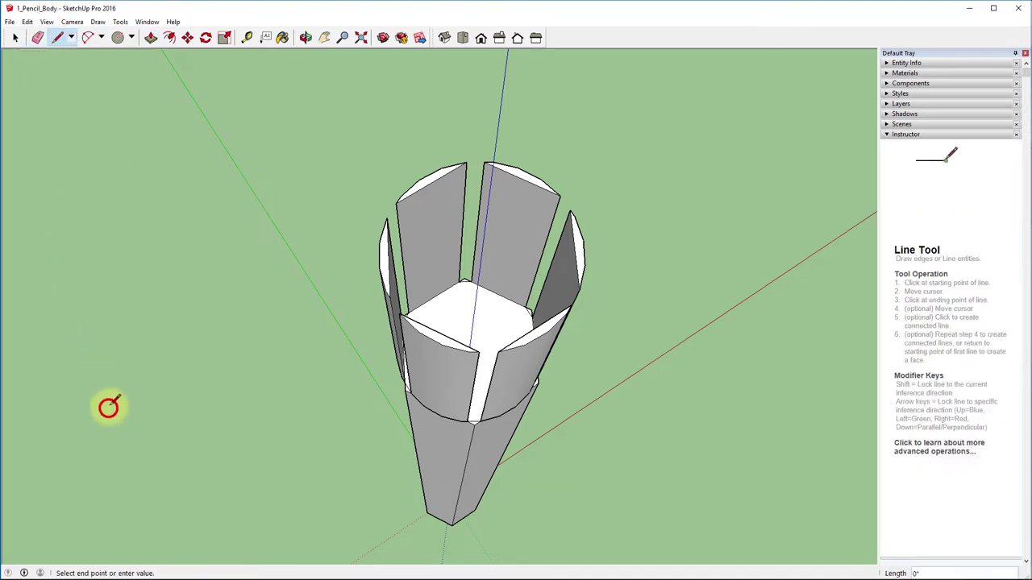
{"action": "left_click", "coordinate": [165, 290]}
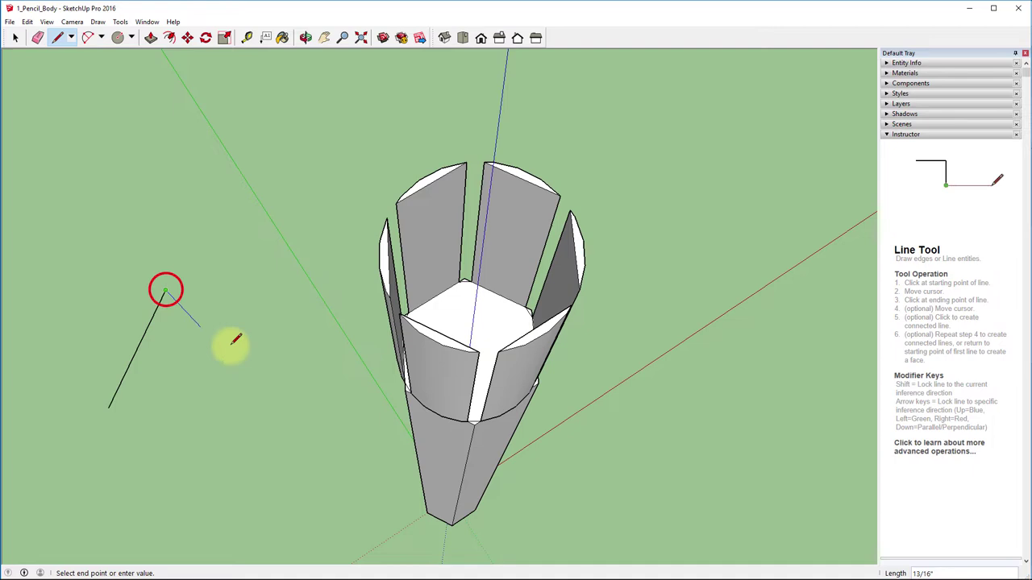
{"action": "left_click", "coordinate": [272, 398]}
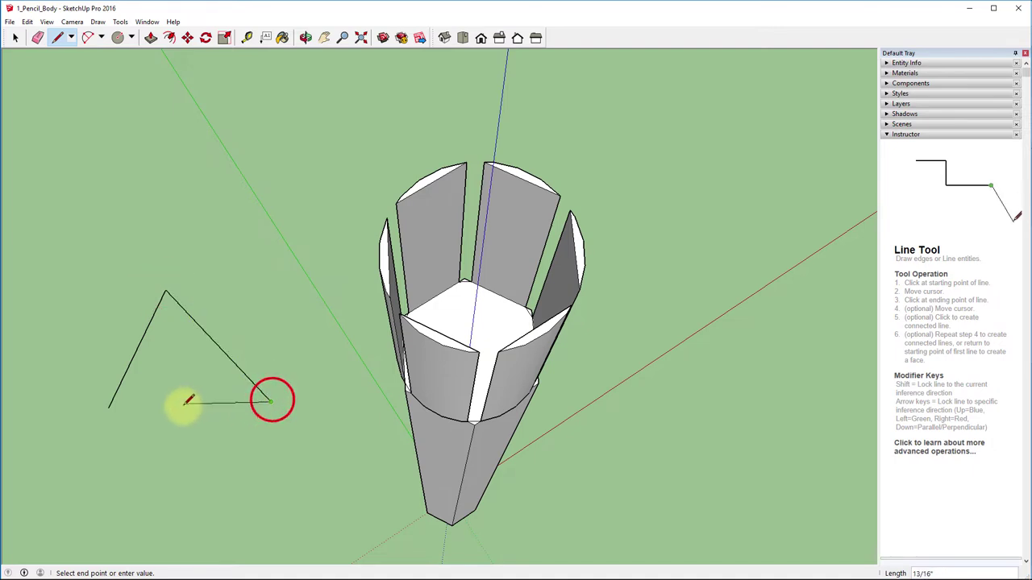
{"action": "left_click", "coordinate": [110, 406]}
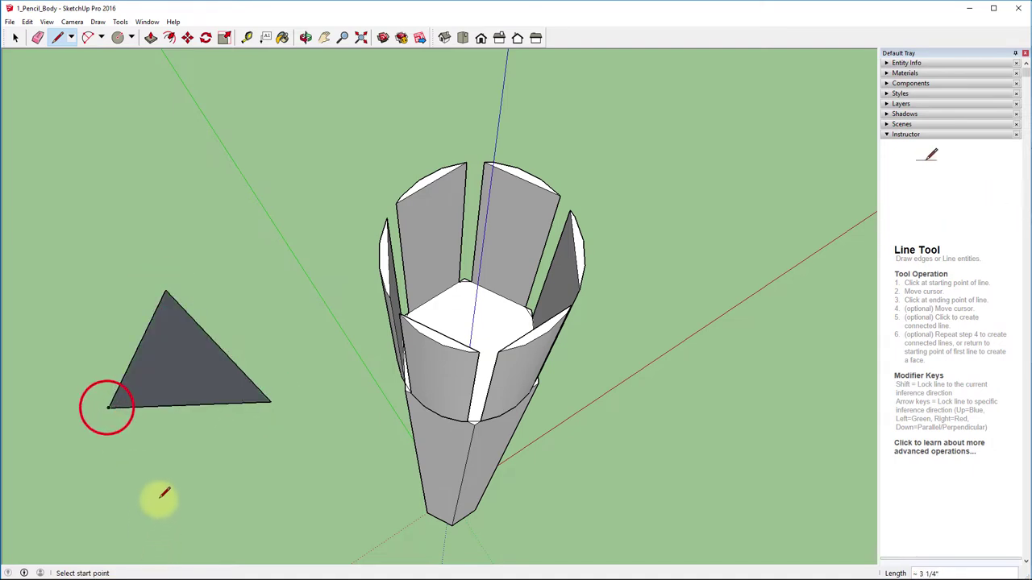
- Undo all three edges of the triangle beside the prism
{"action": "key", "text": "ctrl+z"}
{"action": "key", "text": "ctrl+z"}
{"action": "key", "text": "ctrl+z"}
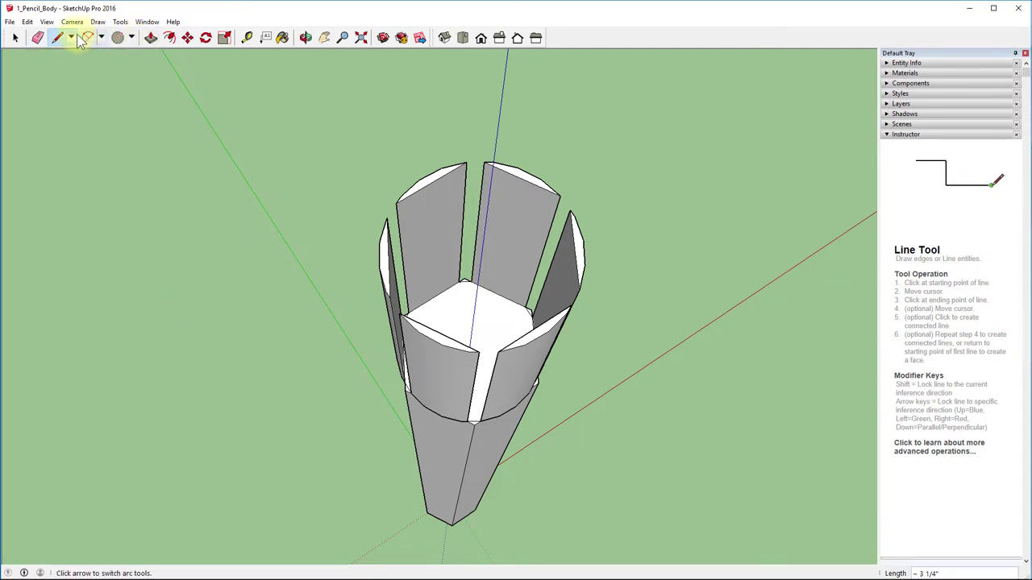
- Delete one long side face of the prism to view its hollow interior, and undo the deletion
{"action": "left_click", "coordinate": [15, 38]}
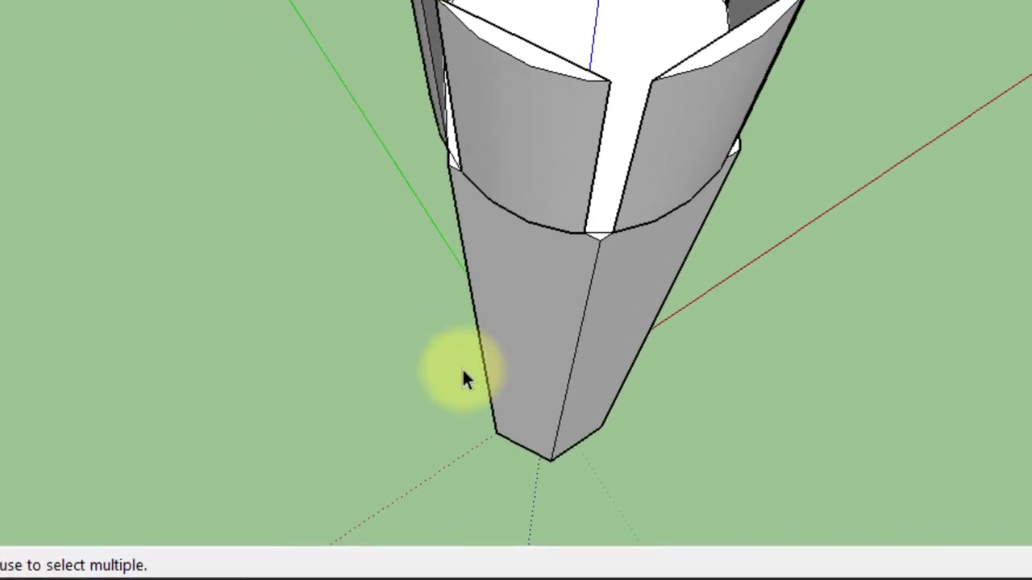
{"action": "left_click", "coordinate": [513, 288]}
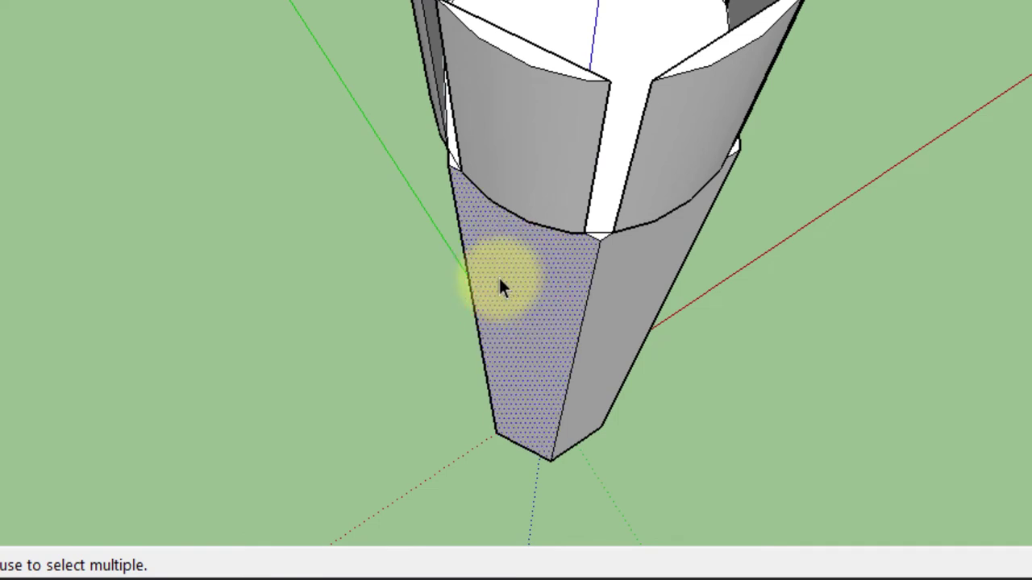
{"action": "key", "text": "Delete"}
{"action": "middle_click_drag", "start_coordinate": [424, 456], "coordinate": [396, 397]}
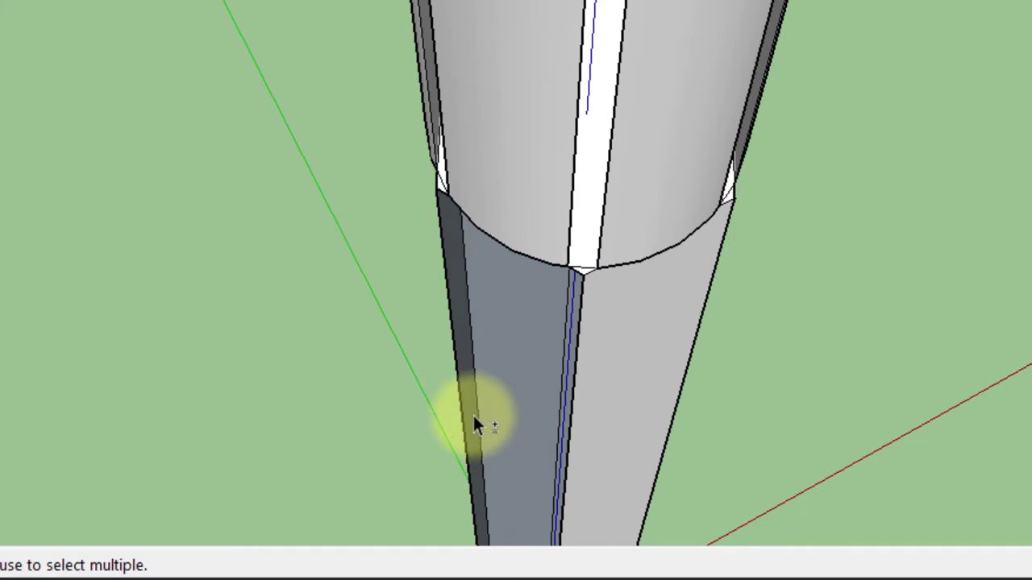
{"action": "middle_click_drag", "start_coordinate": [475, 422], "coordinate": [645, 2], "text": "shift"}
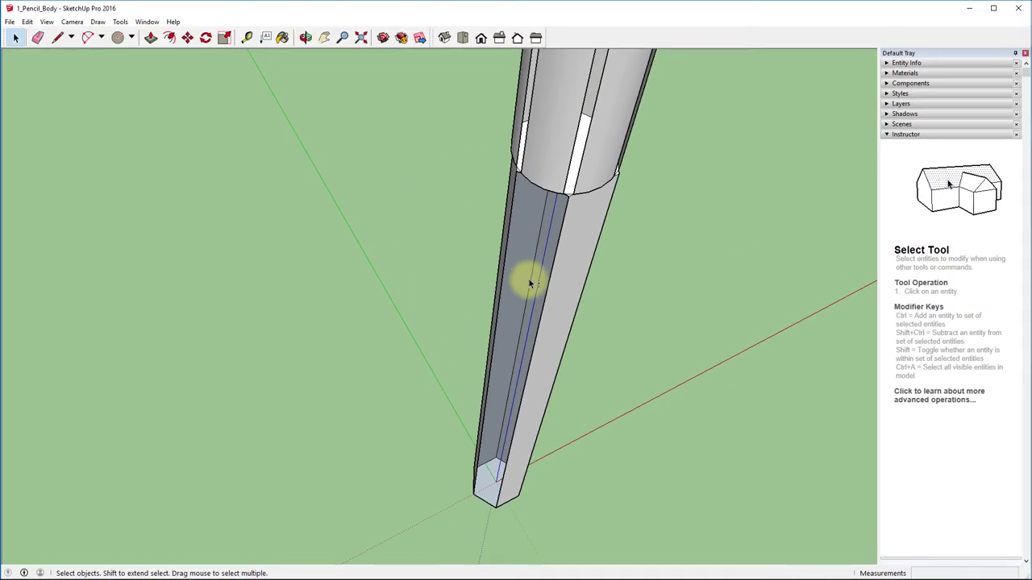
{"action": "middle_click_drag", "start_coordinate": [528, 279], "coordinate": [492, 306]}
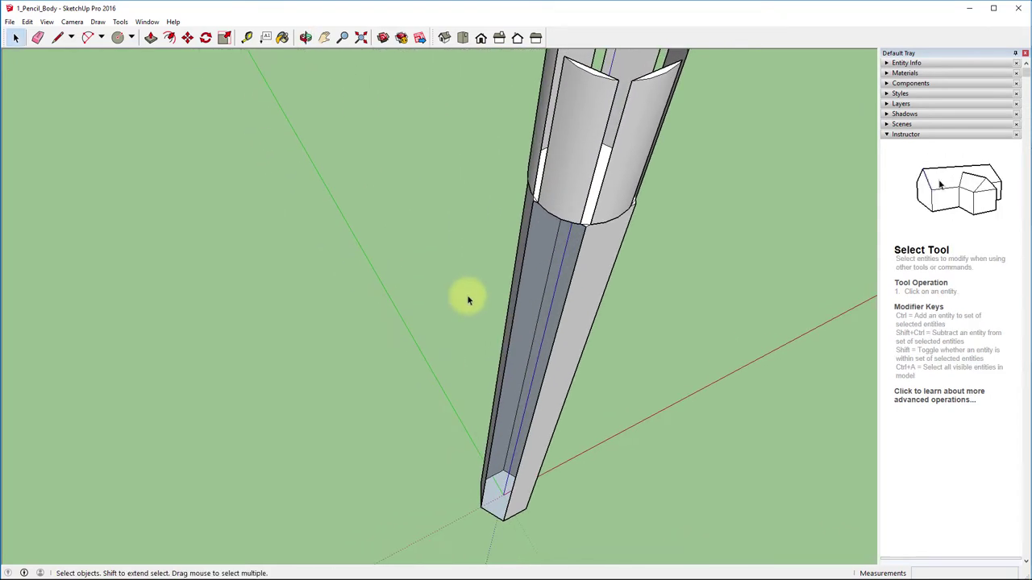
{"action": "left_click", "coordinate": [468, 300]}
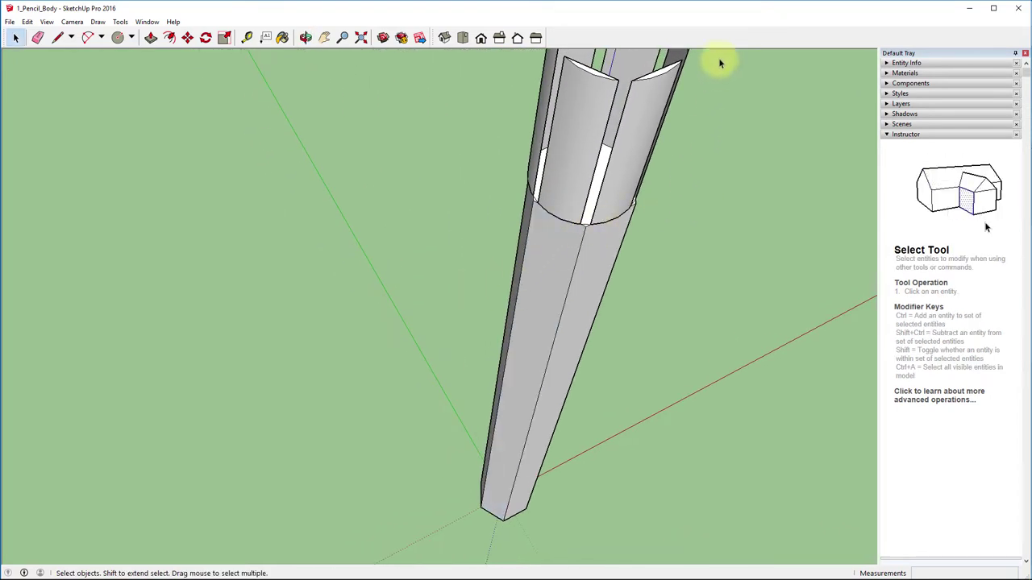
- Draw a line between the facing top corners of two adjacent raised segments to close the gap between them with a face
{"action": "scroll", "coordinate": [676, 61], "scroll_direction": "up", "scroll_amount": 5}
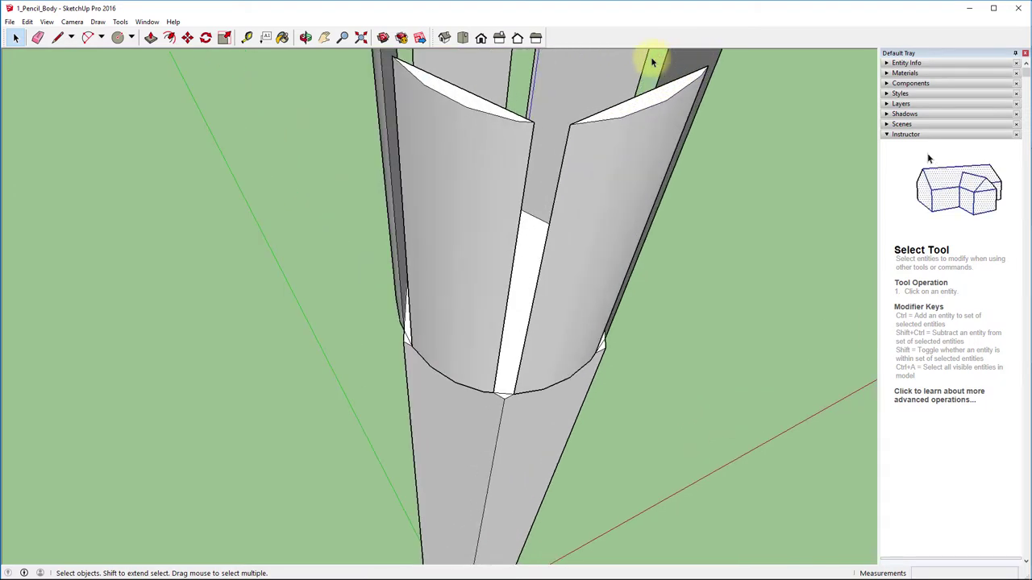
{"action": "left_click", "coordinate": [54, 36]}
{"action": "left_click", "coordinate": [533, 123]}
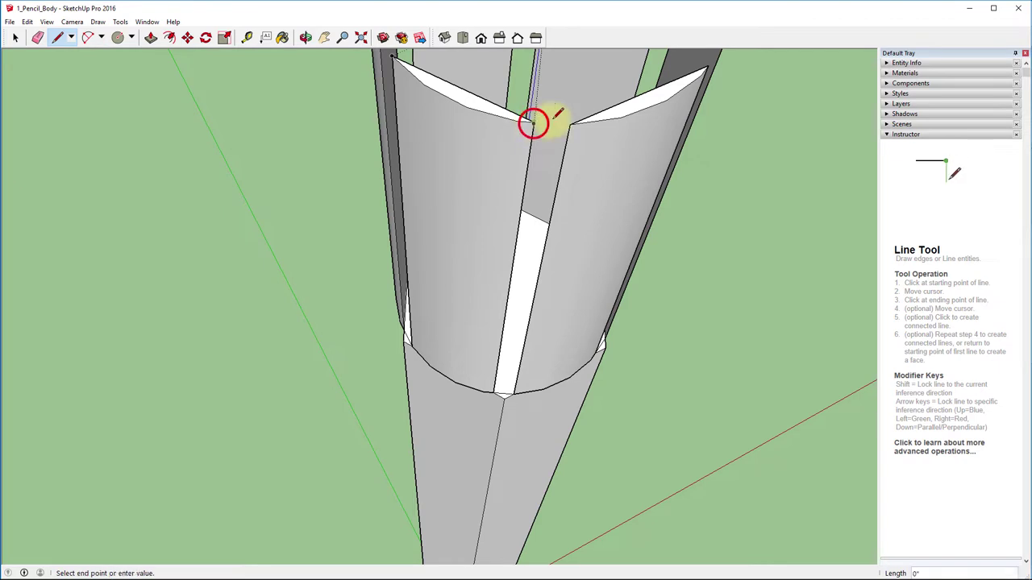
{"action": "left_click", "coordinate": [569, 125]}
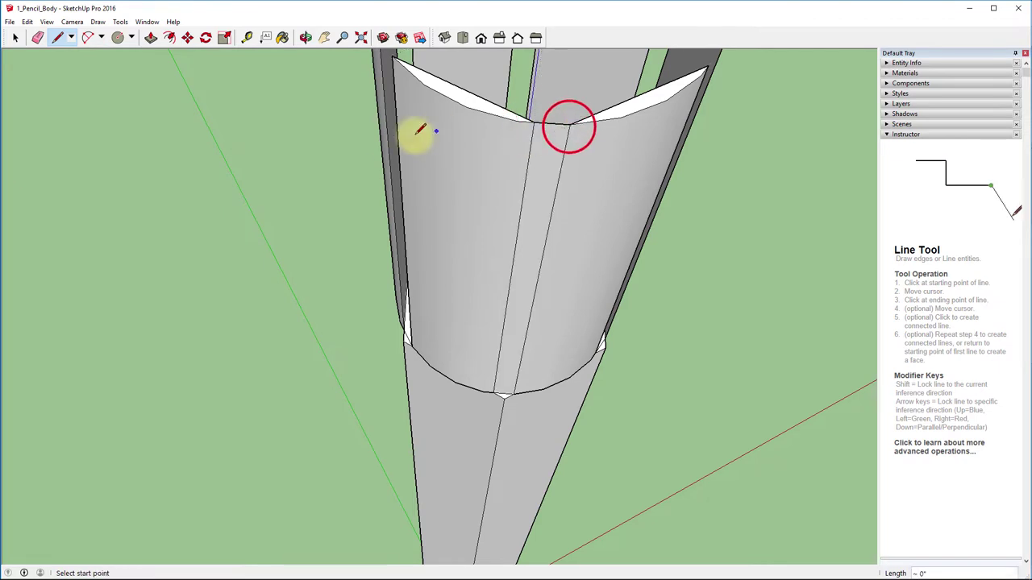
- Close the remaining gaps between the raised segments by drawing lines between their facing top corners
{"action": "mouse_move", "coordinate": [367, 152]}
{"action": "middle_mouse_down"}
{"action": "mouse_move", "coordinate": [491, 281]}
{"action": "mouse_move", "coordinate": [530, 259]}
{"action": "middle_mouse_up"}
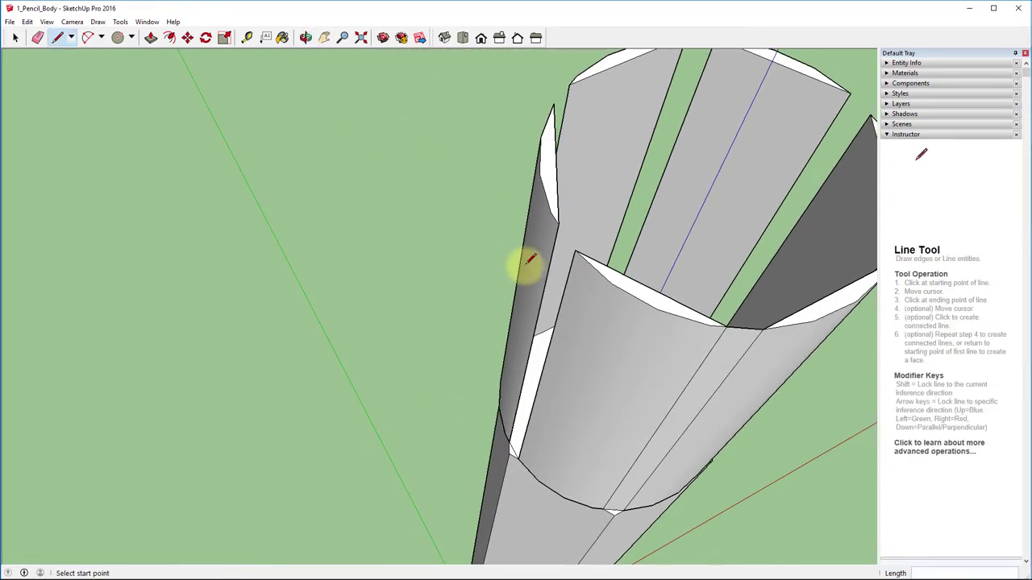
{"action": "left_click", "coordinate": [556, 224]}
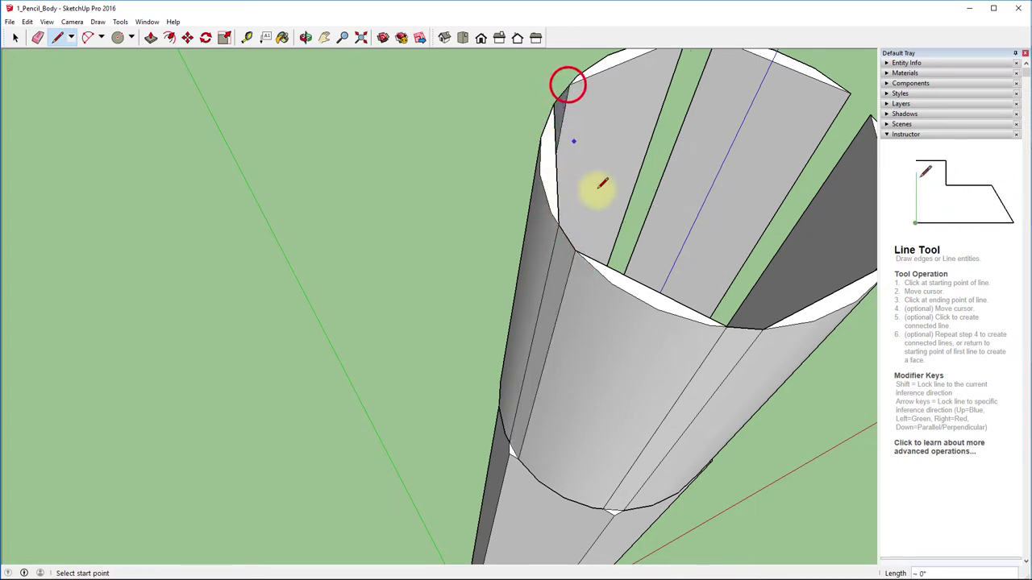
{"action": "mouse_move", "coordinate": [733, 338]}
{"action": "middle_mouse_down"}
{"action": "mouse_move", "coordinate": [578, 341]}
{"action": "mouse_move", "coordinate": [414, 424]}
{"action": "middle_mouse_up"}
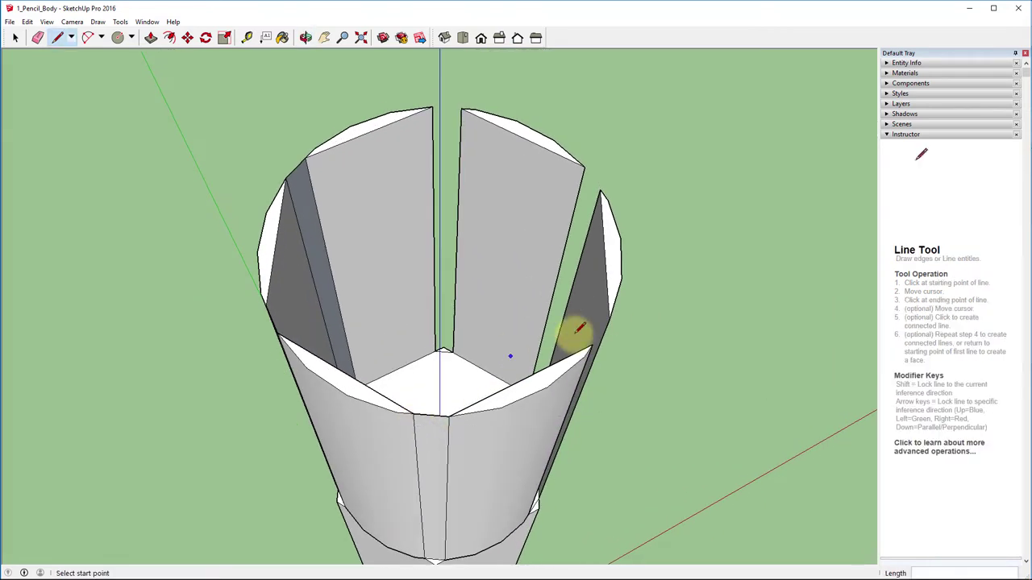
{"action": "left_click", "coordinate": [610, 315]}
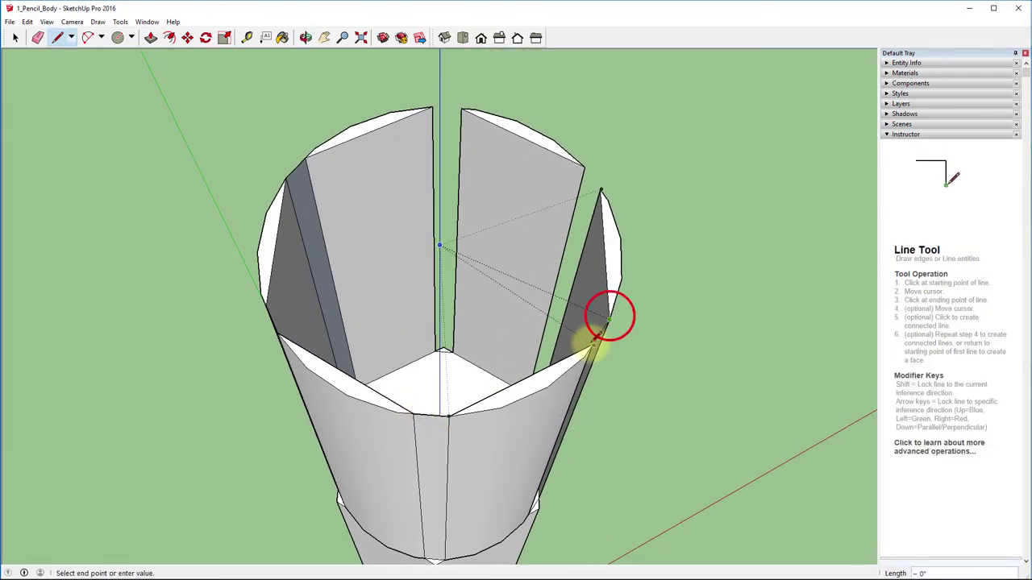
{"action": "left_click", "coordinate": [593, 345]}
{"action": "left_click", "coordinate": [600, 191]}
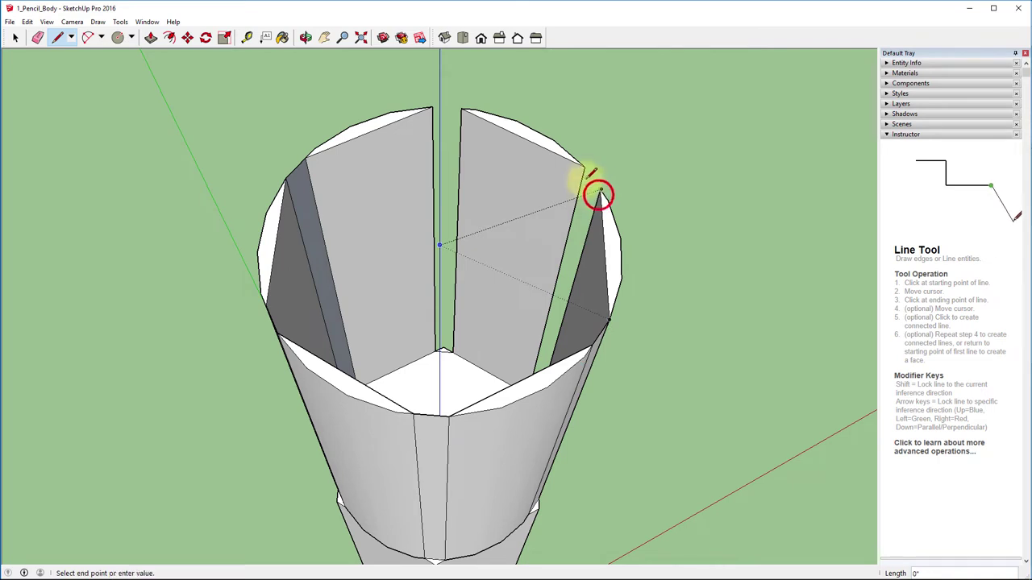
{"action": "left_click", "coordinate": [585, 169]}
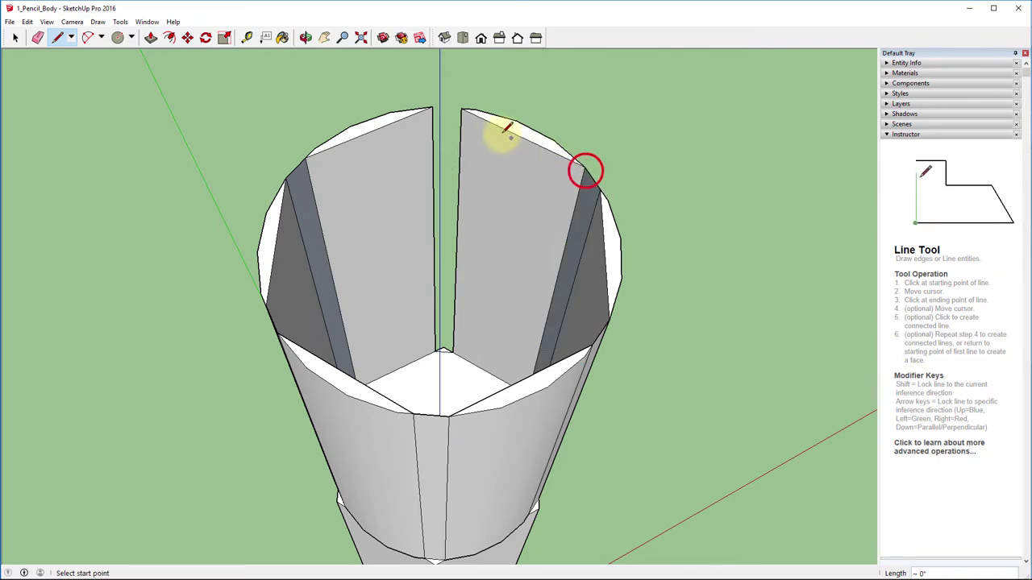
{"action": "left_click", "coordinate": [460, 108]}
{"action": "left_click", "coordinate": [435, 105]}
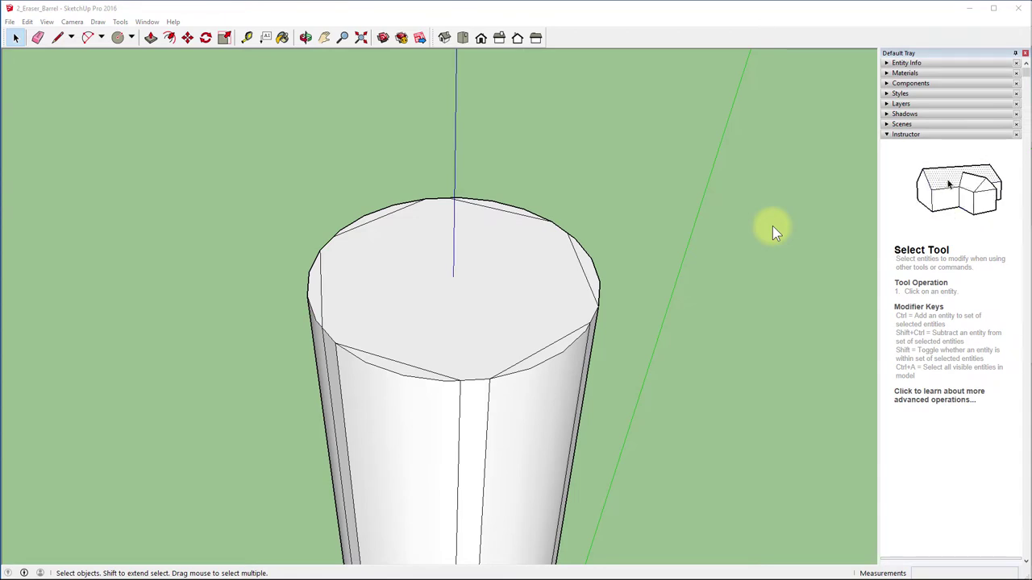
- Draw a circle on the pencil's end face from its center, with the radius reaching a corner of the outer rim
{"action": "left_click", "coordinate": [132, 37]}
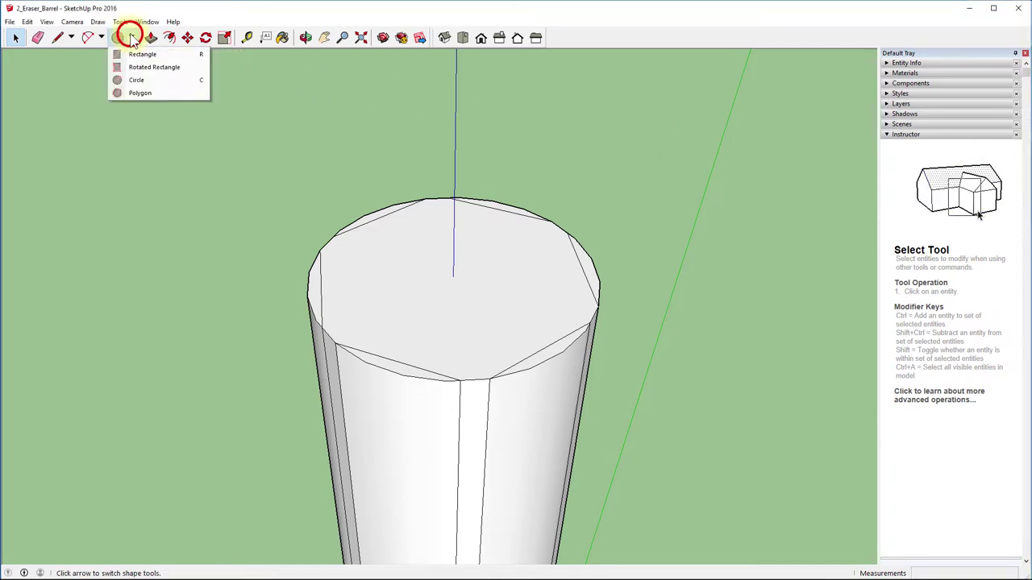
{"action": "left_click", "coordinate": [139, 80]}
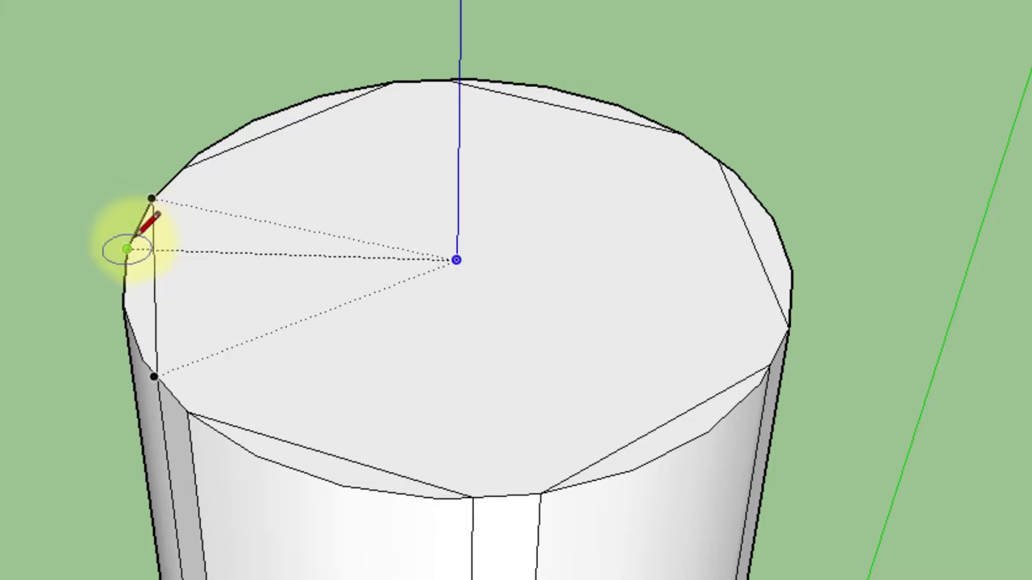
{"action": "scroll", "coordinate": [145, 227], "scroll_direction": "up", "scroll_amount": 5}
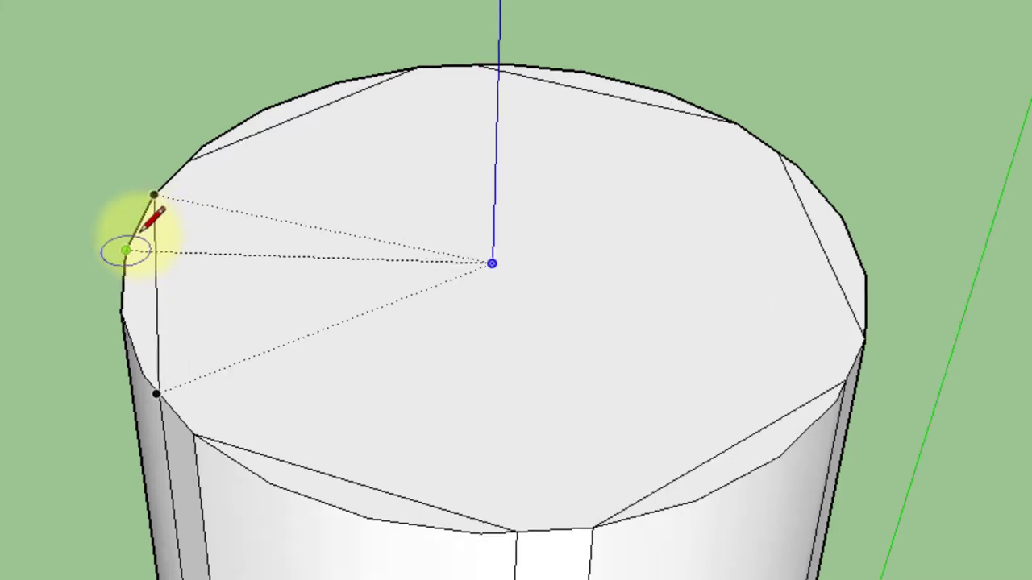
{"action": "scroll", "coordinate": [165, 230], "scroll_direction": "up", "scroll_amount": 3}
{"action": "scroll", "coordinate": [146, 223], "scroll_direction": "down", "scroll_amount": 4}
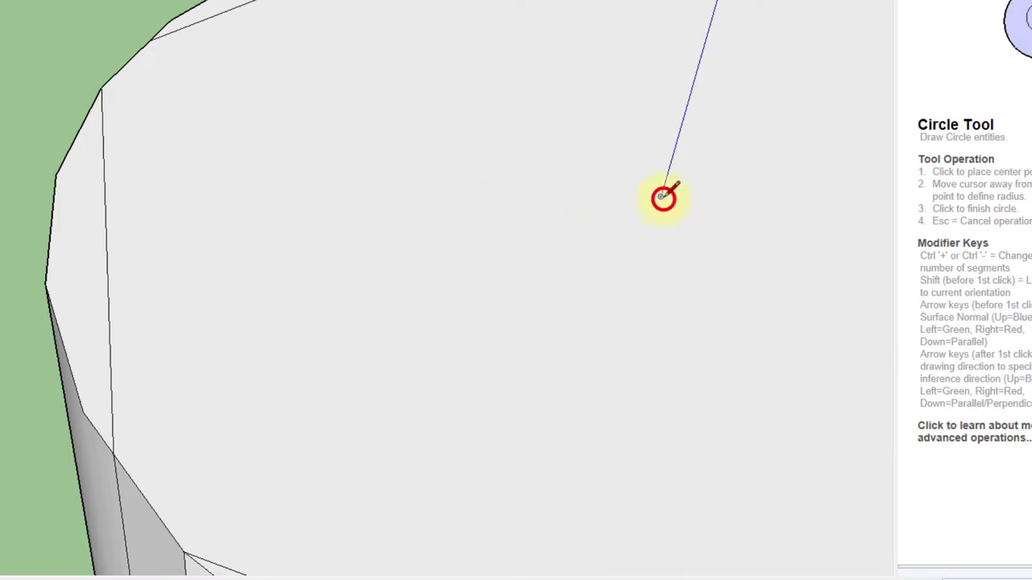
{"action": "left_click", "coordinate": [663, 197]}
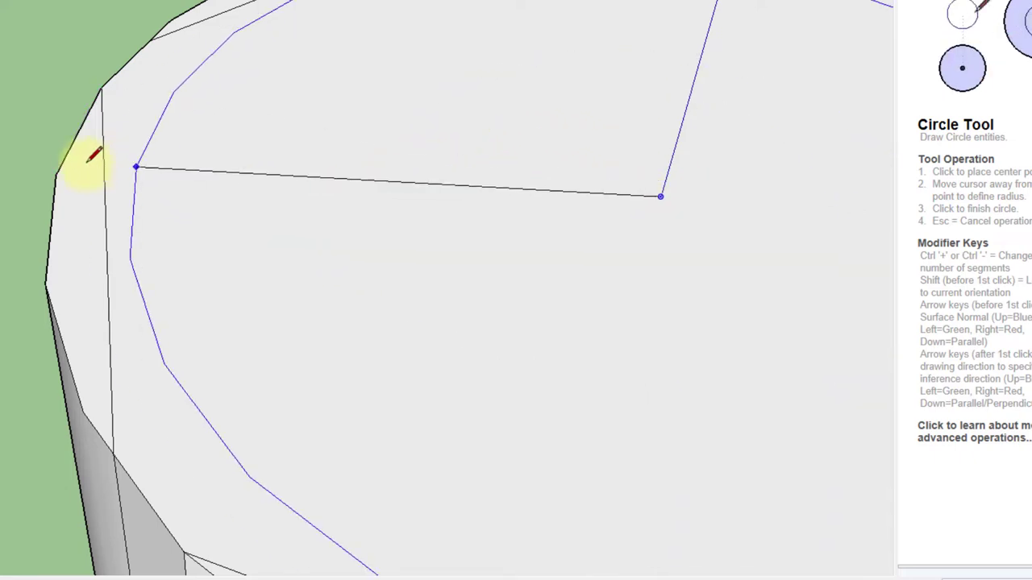
{"action": "left_click", "coordinate": [58, 172]}
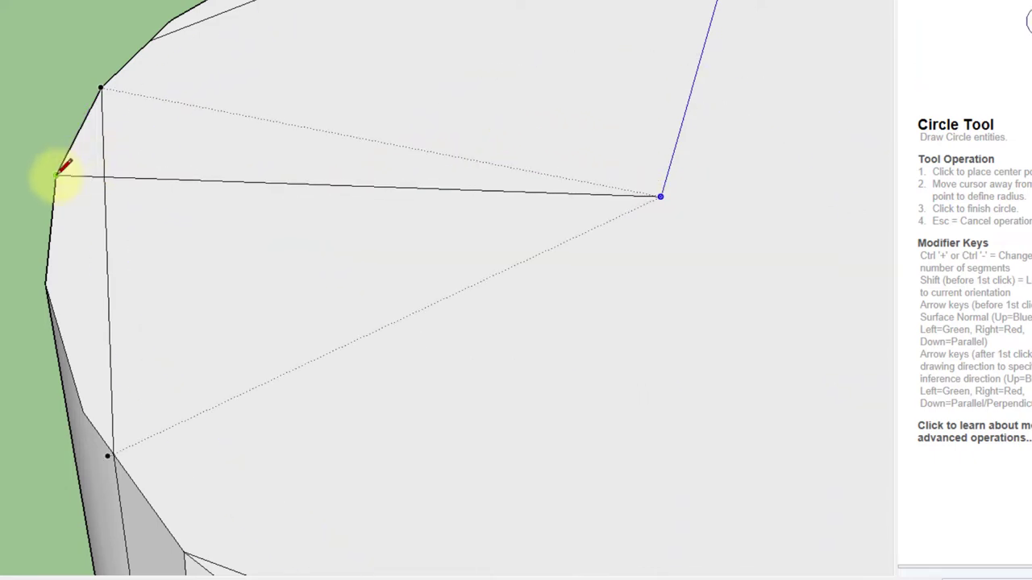
{"action": "scroll", "coordinate": [56, 172], "scroll_direction": "up", "scroll_amount": 5}
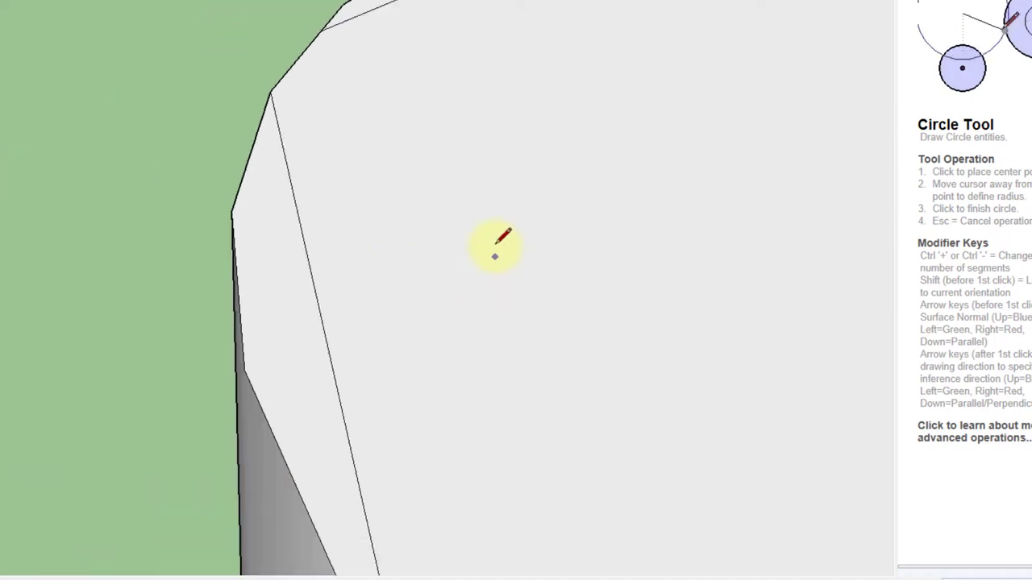
{"action": "scroll", "coordinate": [499, 266], "scroll_direction": "down", "scroll_amount": 1}
{"action": "mouse_move", "coordinate": [666, 322]}
{"action": "middle_mouse_down"}
{"action": "mouse_move", "coordinate": [456, 260]}
{"action": "mouse_move", "coordinate": [216, 163]}
{"action": "mouse_move", "coordinate": [92, 175]}
{"action": "middle_mouse_up"}
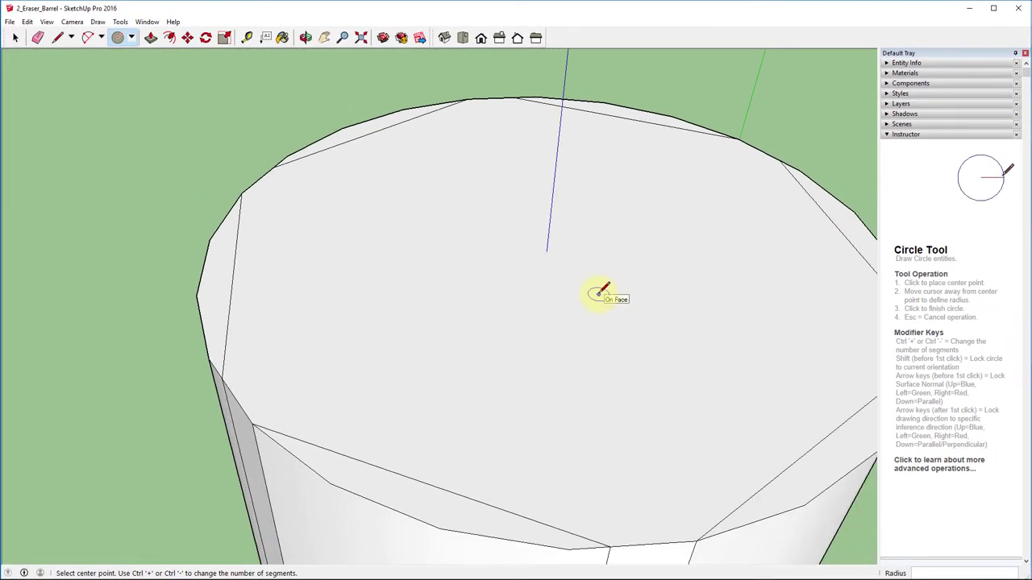
{"action": "scroll", "coordinate": [599, 295], "scroll_direction": "down", "scroll_amount": 1}
{"action": "middle_click_drag", "start_coordinate": [714, 353], "coordinate": [611, 338]}
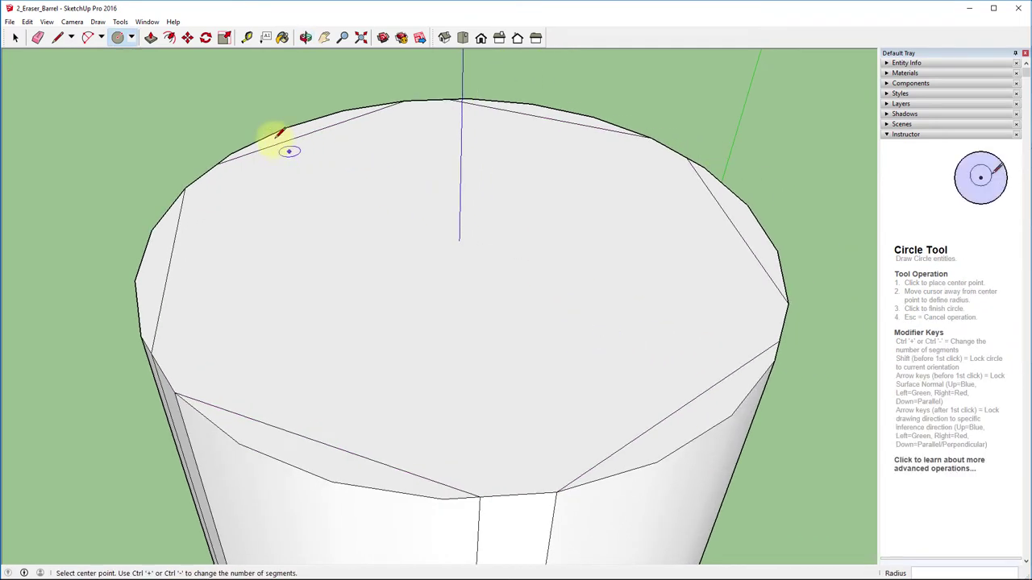
{"action": "left_click", "coordinate": [152, 38]}
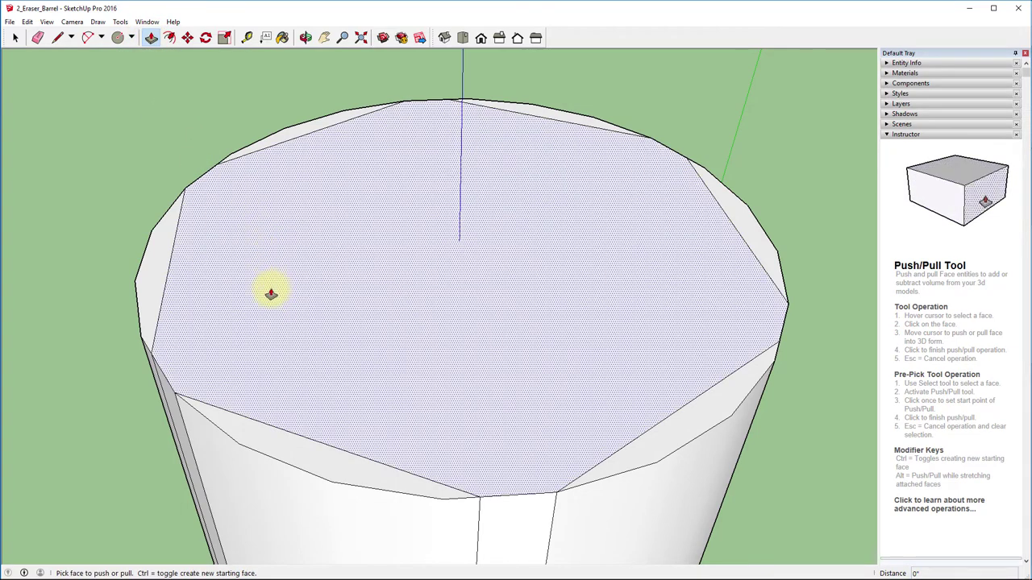
{"action": "left_click", "coordinate": [149, 299]}
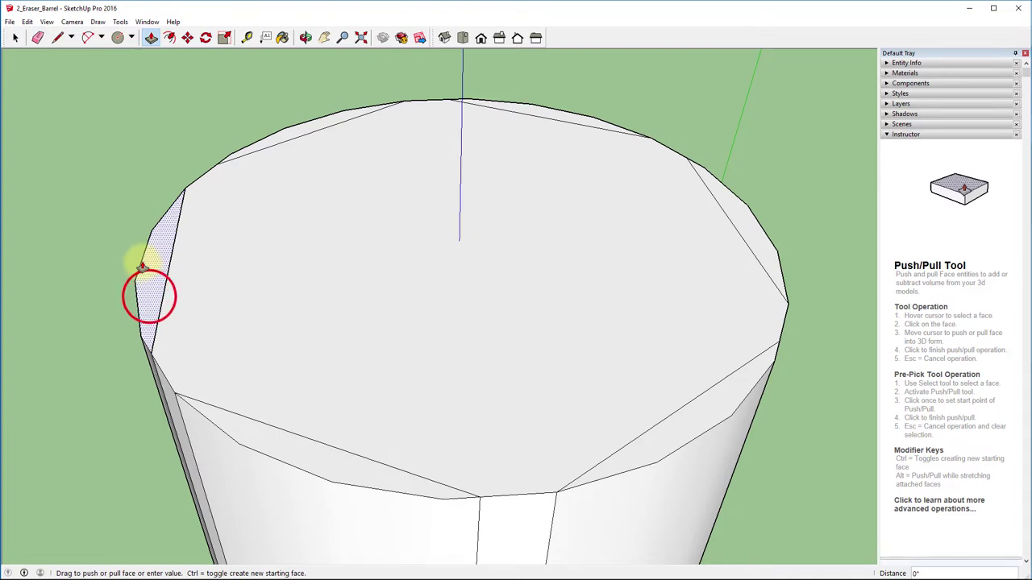
{"action": "left_click", "coordinate": [141, 269]}
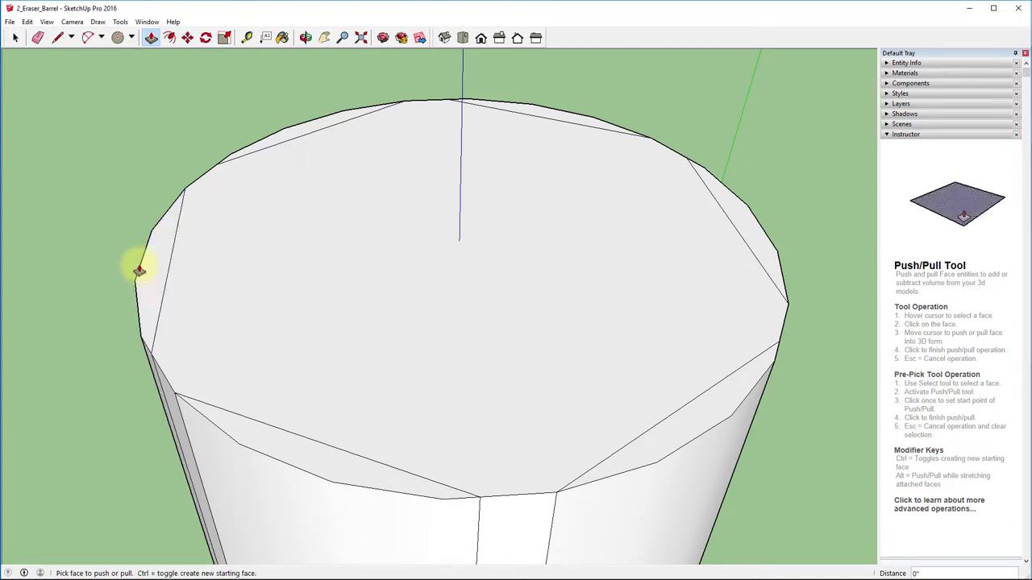
{"action": "left_click", "coordinate": [276, 450]}
{"action": "left_click", "coordinate": [282, 442]}
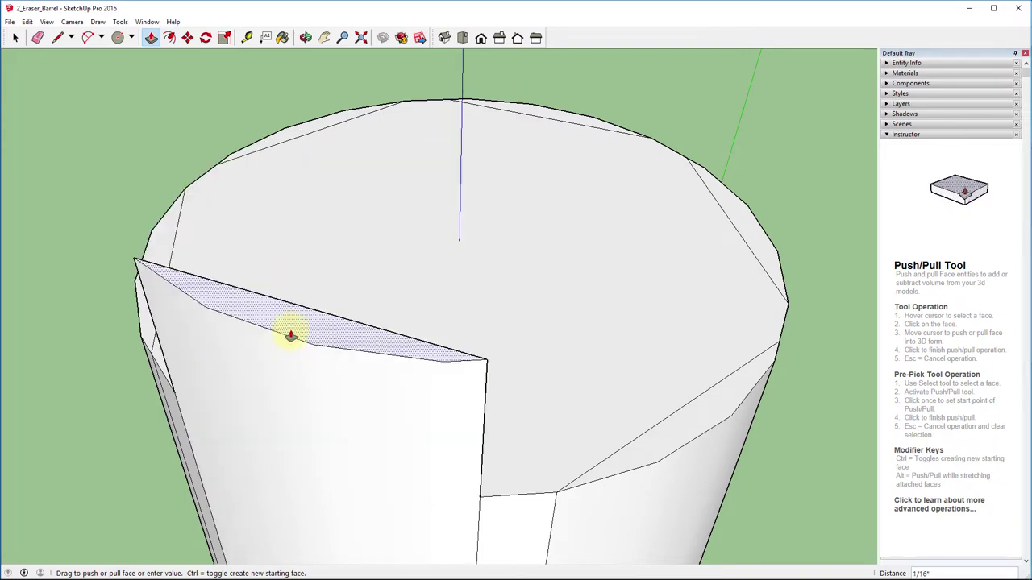
{"action": "key", "text": "Escape"}
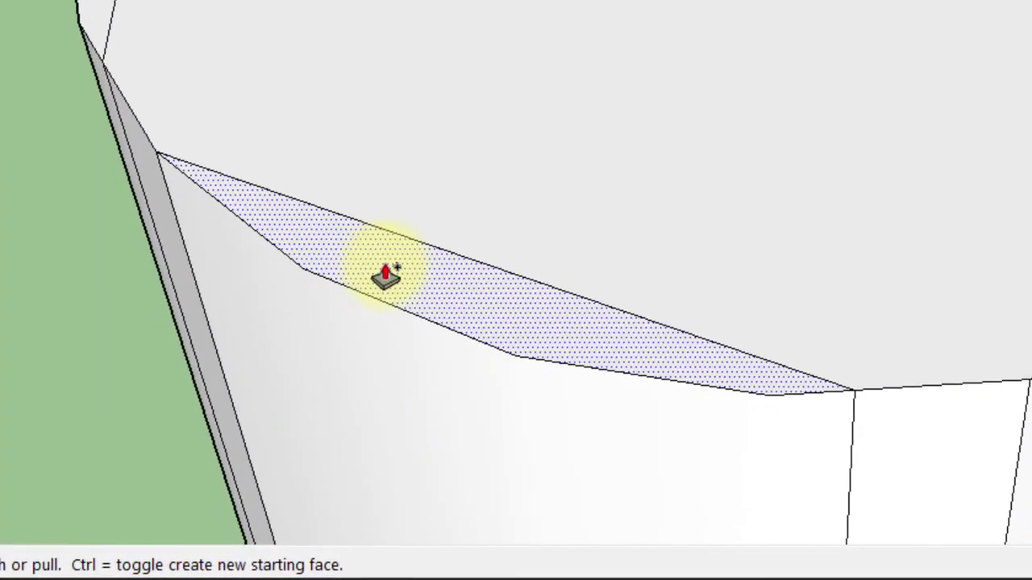
- Raise the front rim segment about 3/16 inch with Push/Pull as a new starting face, and raise the adjacent segment to the same height
{"action": "left_click", "coordinate": [385, 278]}
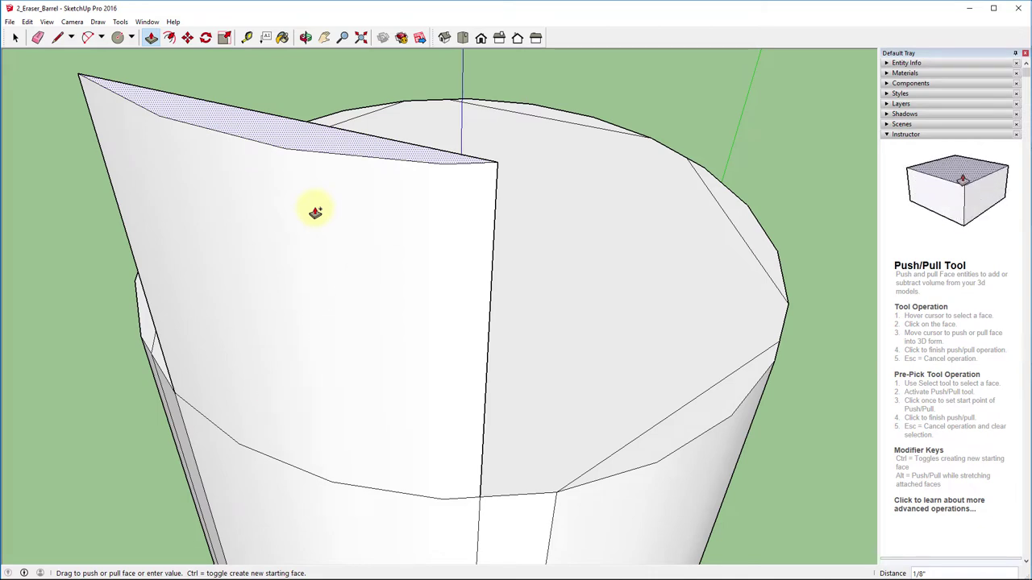
{"action": "key", "text": "Return"}
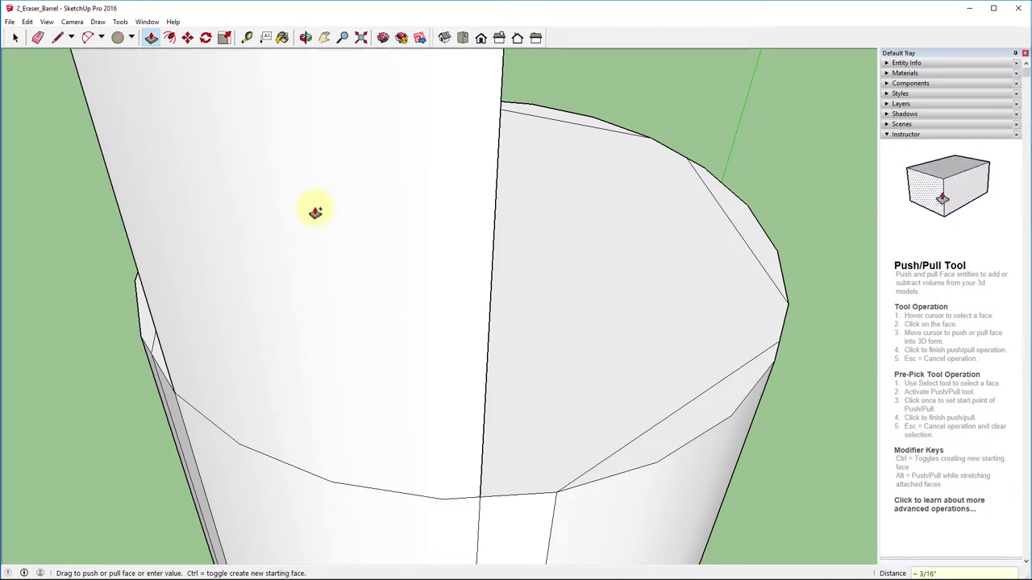
{"action": "left_click", "coordinate": [659, 440]}
{"action": "scroll", "coordinate": [659, 440], "scroll_direction": "down", "scroll_amount": 2}
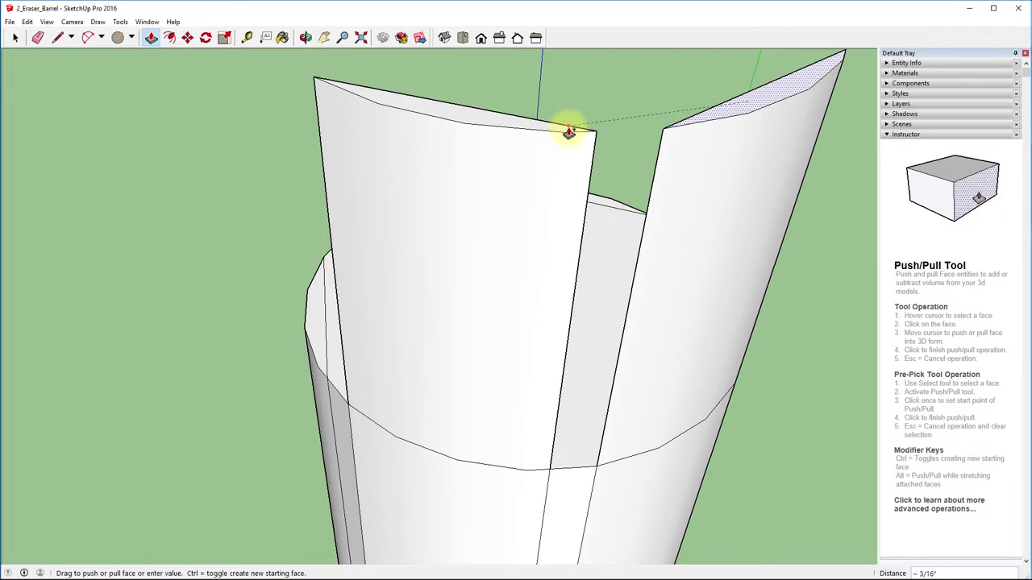
{"action": "scroll", "coordinate": [569, 131], "scroll_direction": "up", "scroll_amount": 4}
{"action": "scroll", "coordinate": [553, 153], "scroll_direction": "down", "scroll_amount": 3}
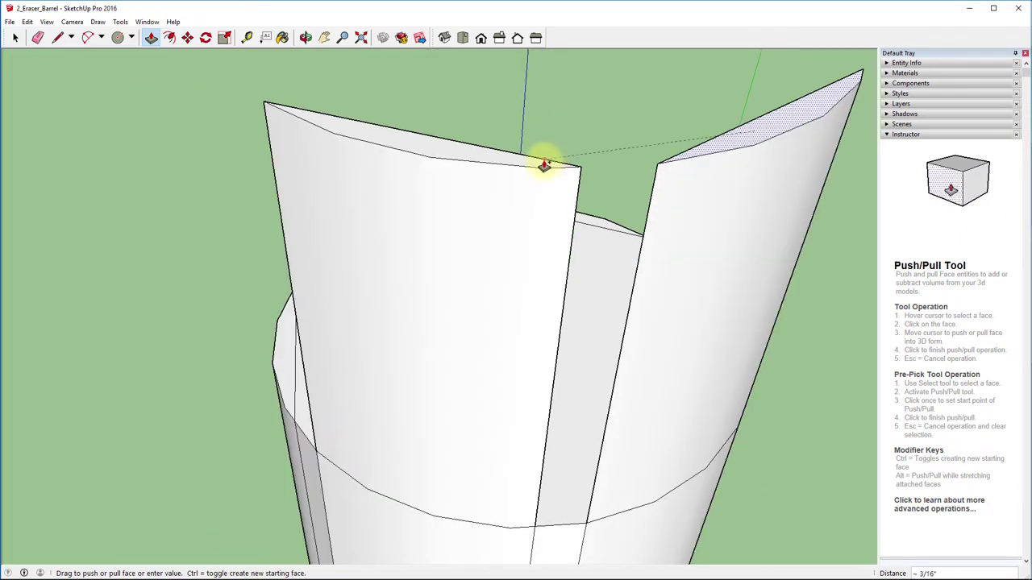
{"action": "left_click", "coordinate": [543, 165]}
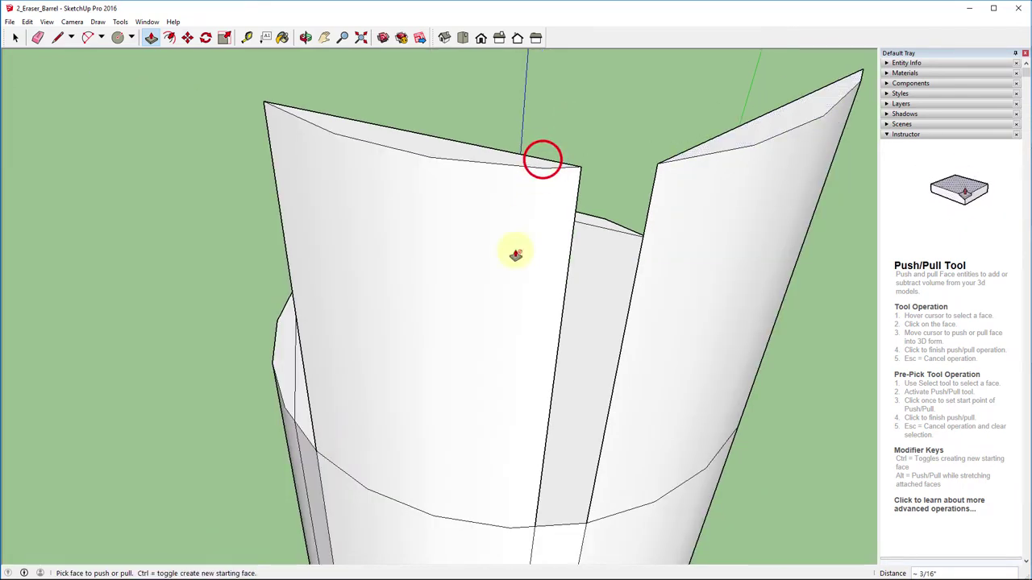
- Try to raise the third rim segment by the same distance without creating a new starting face, and undo it
{"action": "mouse_move", "coordinate": [329, 431]}
{"action": "middle_mouse_down"}
{"action": "mouse_move", "coordinate": [410, 373]}
{"action": "mouse_move", "coordinate": [396, 396]}
{"action": "mouse_move", "coordinate": [334, 392]}
{"action": "mouse_move", "coordinate": [343, 413]}
{"action": "mouse_move", "coordinate": [527, 392]}
{"action": "mouse_move", "coordinate": [756, 401]}
{"action": "mouse_move", "coordinate": [725, 403]}
{"action": "middle_mouse_up"}
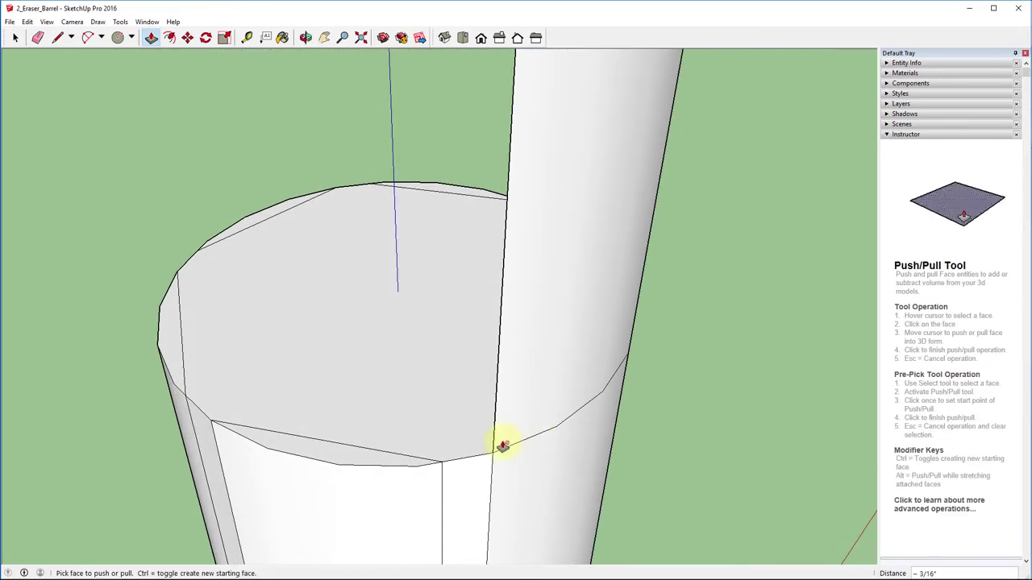
{"action": "double_click", "coordinate": [343, 457]}
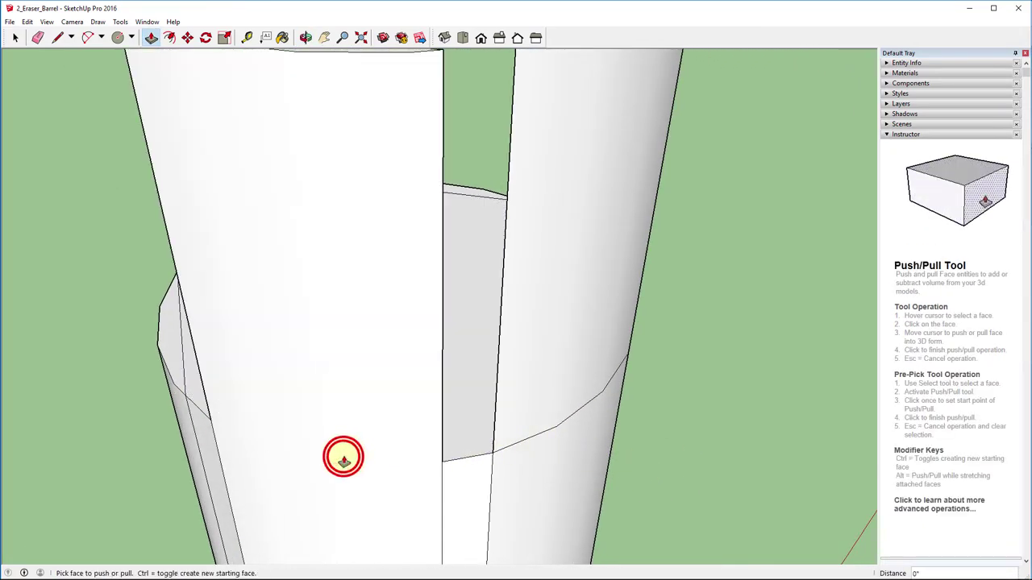
{"action": "mouse_move", "coordinate": [105, 404]}
{"action": "middle_mouse_down"}
{"action": "mouse_move", "coordinate": [209, 414]}
{"action": "mouse_move", "coordinate": [463, 403]}
{"action": "mouse_move", "coordinate": [592, 382]}
{"action": "mouse_move", "coordinate": [568, 417]}
{"action": "middle_mouse_up"}
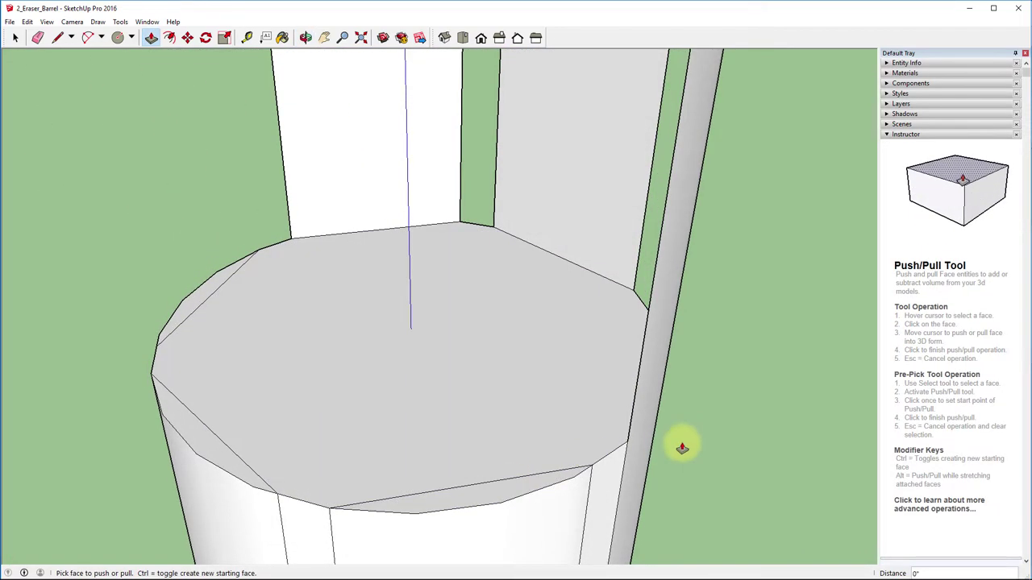
{"action": "mouse_move", "coordinate": [682, 443]}
{"action": "middle_mouse_down"}
{"action": "mouse_move", "coordinate": [589, 443]}
{"action": "mouse_move", "coordinate": [396, 395]}
{"action": "mouse_move", "coordinate": [350, 405]}
{"action": "middle_mouse_up"}
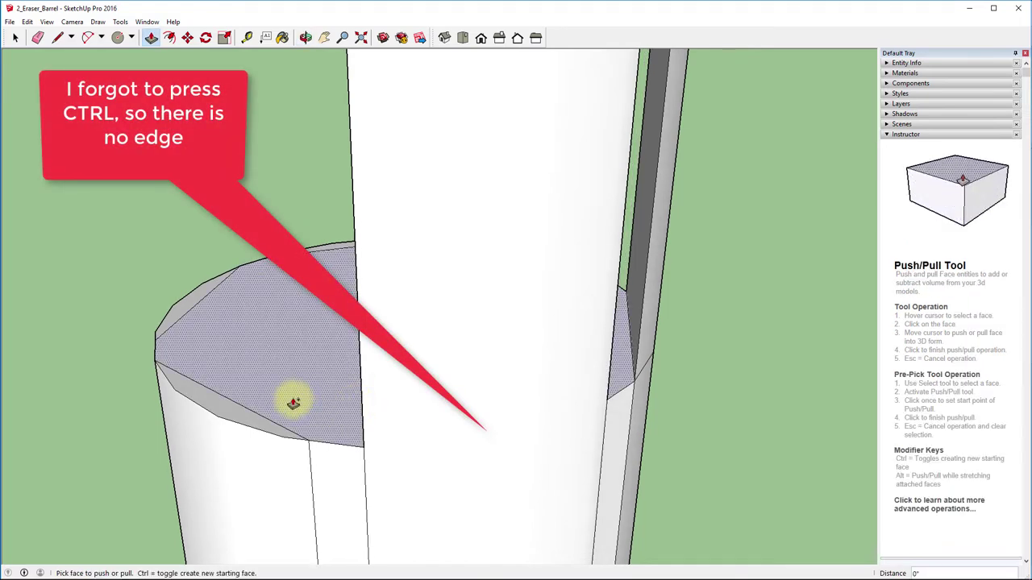
{"action": "key", "text": "ctrl+z"}
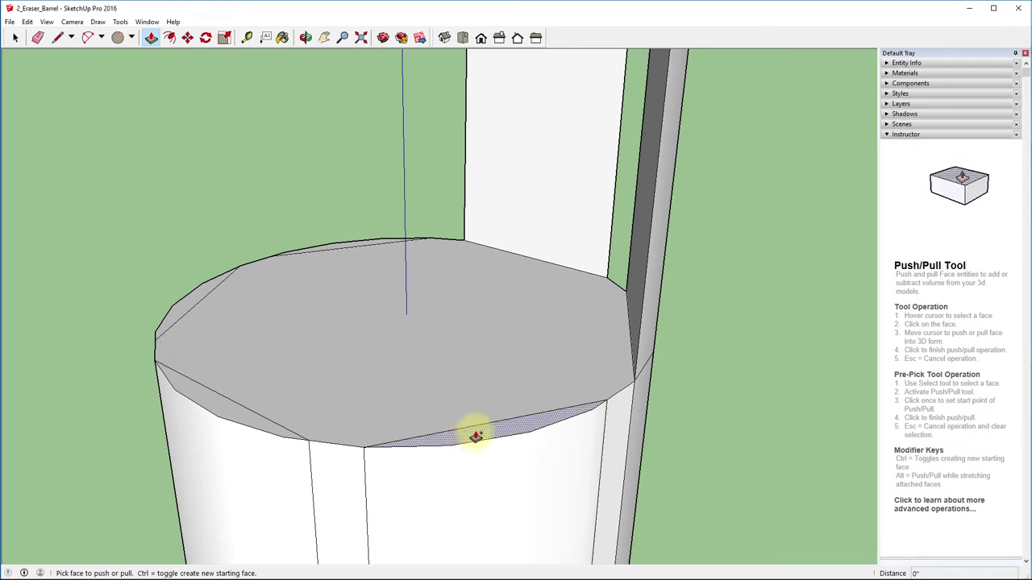
- Raise the third rim segment to the same height as a new starting face, and raise its neighbor about 3/16 inch with Push/Pull
{"action": "double_click", "coordinate": [476, 435]}
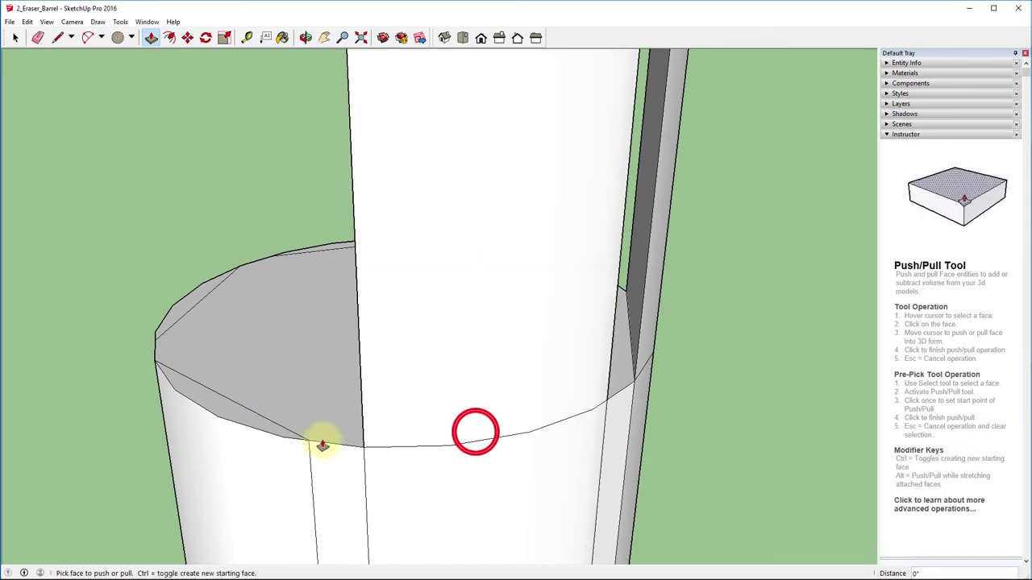
{"action": "left_click", "coordinate": [243, 415]}
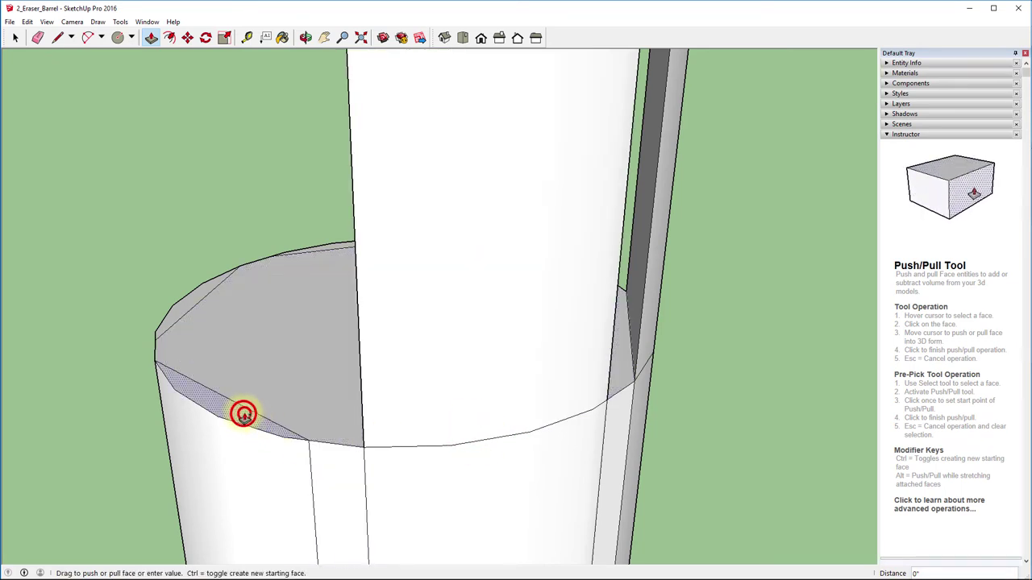
{"action": "left_click", "coordinate": [229, 414]}
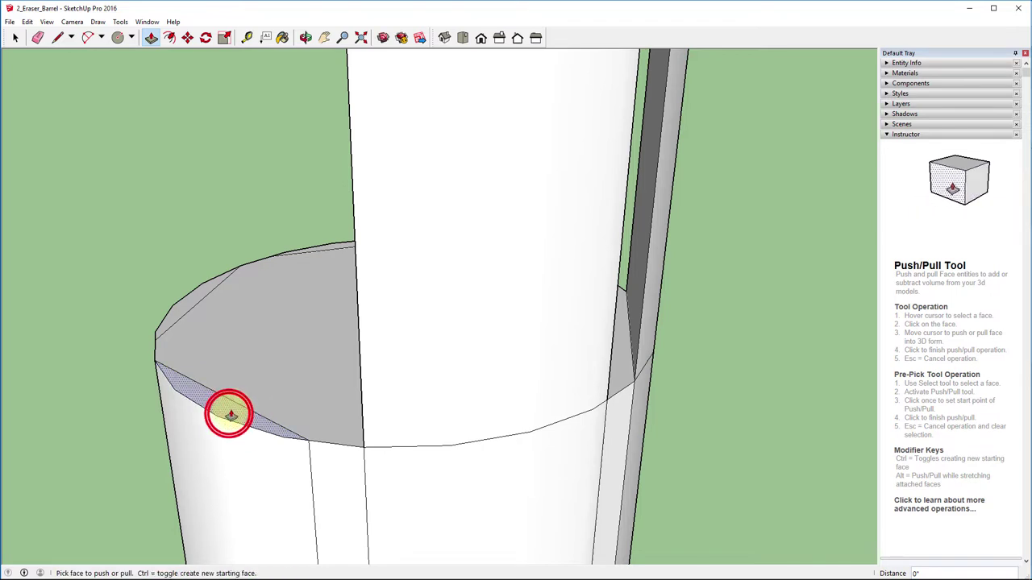
{"action": "left_click", "coordinate": [230, 413]}
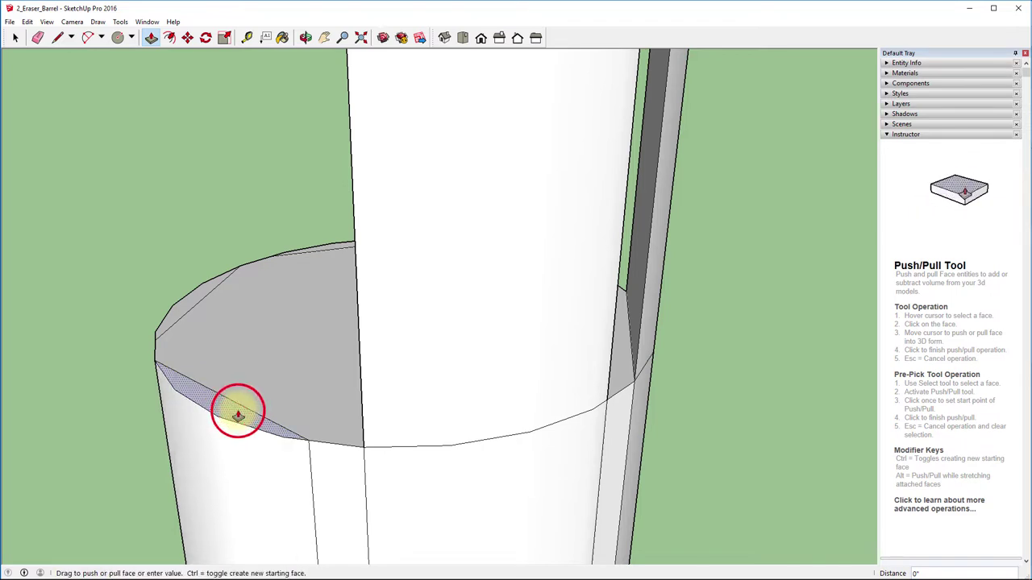
{"action": "left_click", "coordinate": [230, 412]}
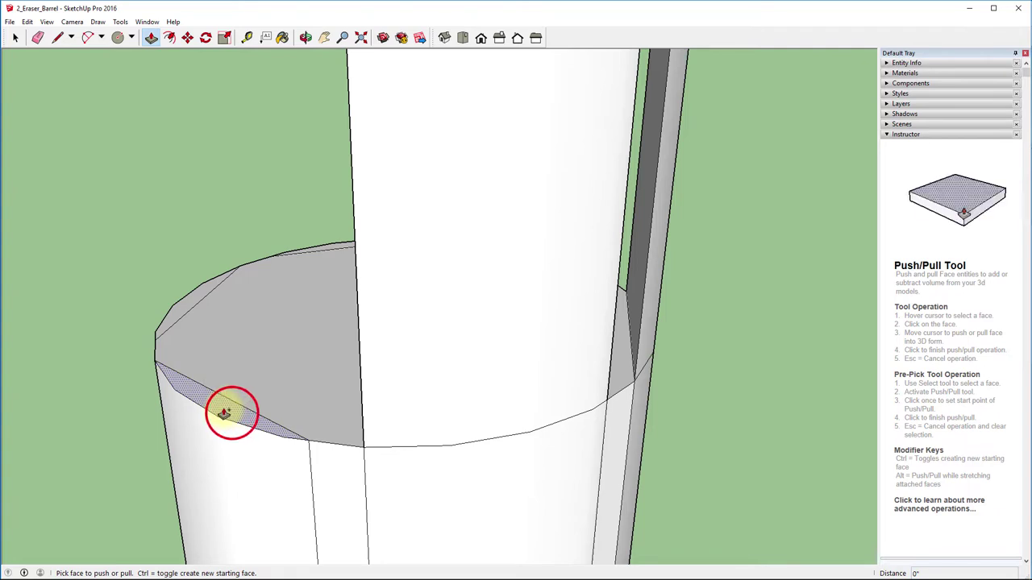
{"action": "left_click", "coordinate": [224, 411]}
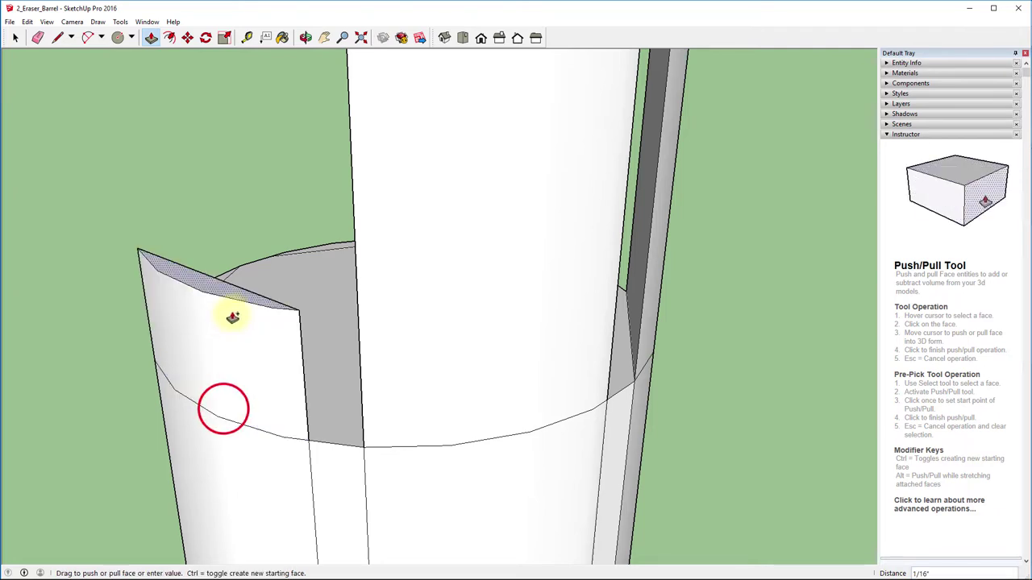
{"action": "left_click", "coordinate": [229, 236]}
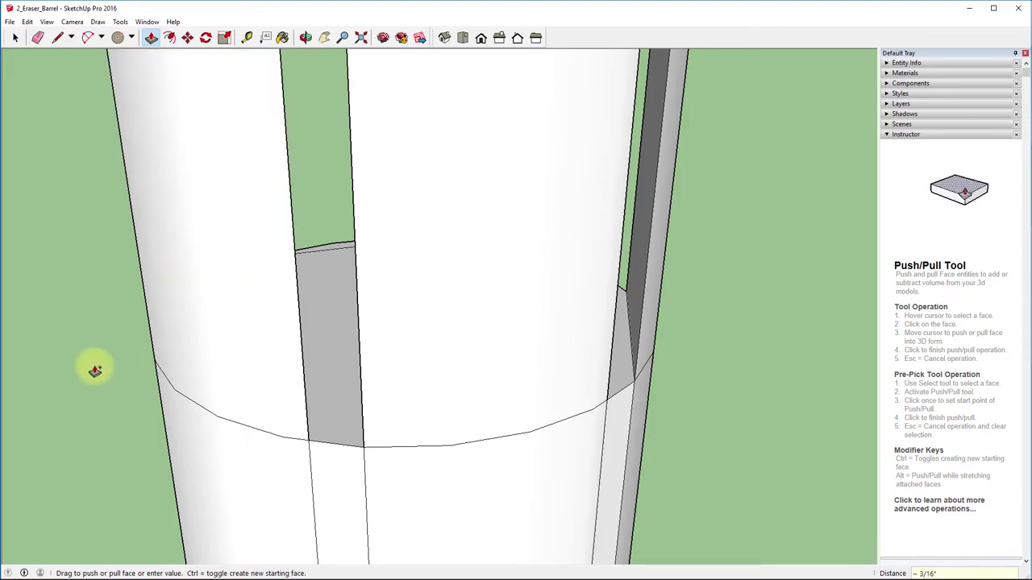
- Raise the two remaining rim segments about 3/16 inch with Push/Pull, matching the height of the other raised segments
{"action": "middle_click_drag", "start_coordinate": [92, 304], "coordinate": [587, 341]}
{"action": "scroll", "coordinate": [466, 301], "scroll_direction": "down", "scroll_amount": 2}
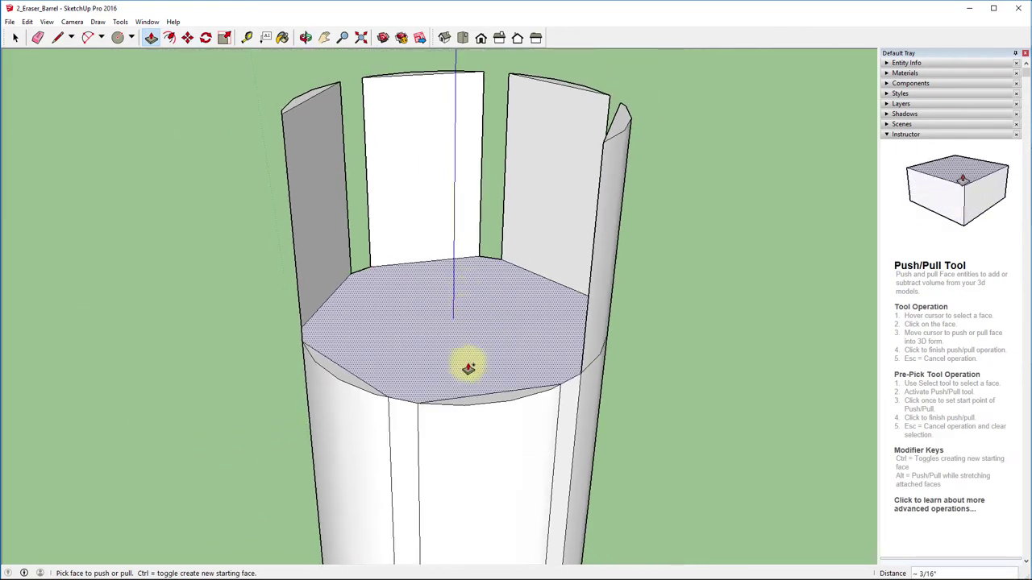
{"action": "left_click", "coordinate": [486, 402]}
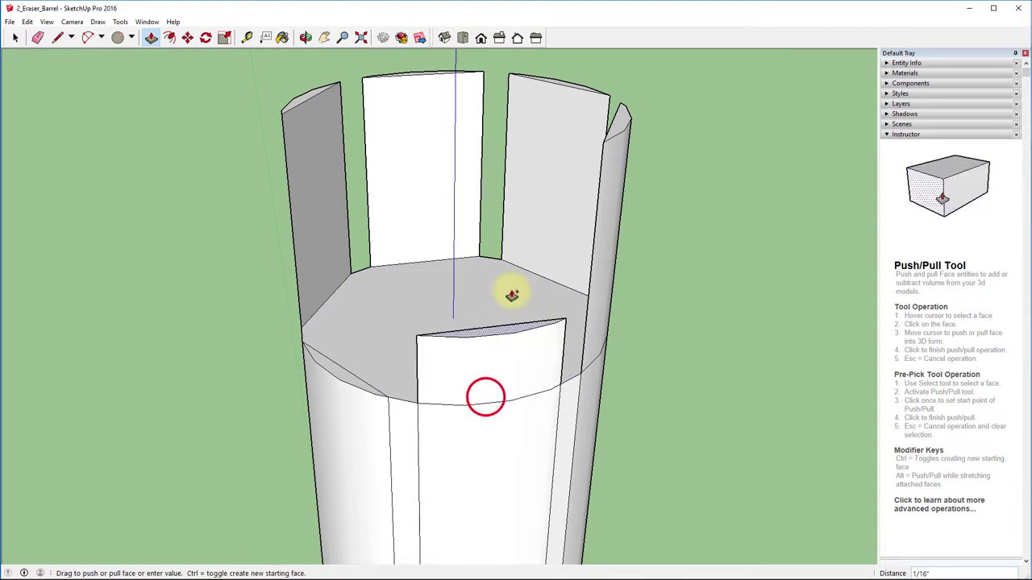
{"action": "left_click", "coordinate": [623, 119]}
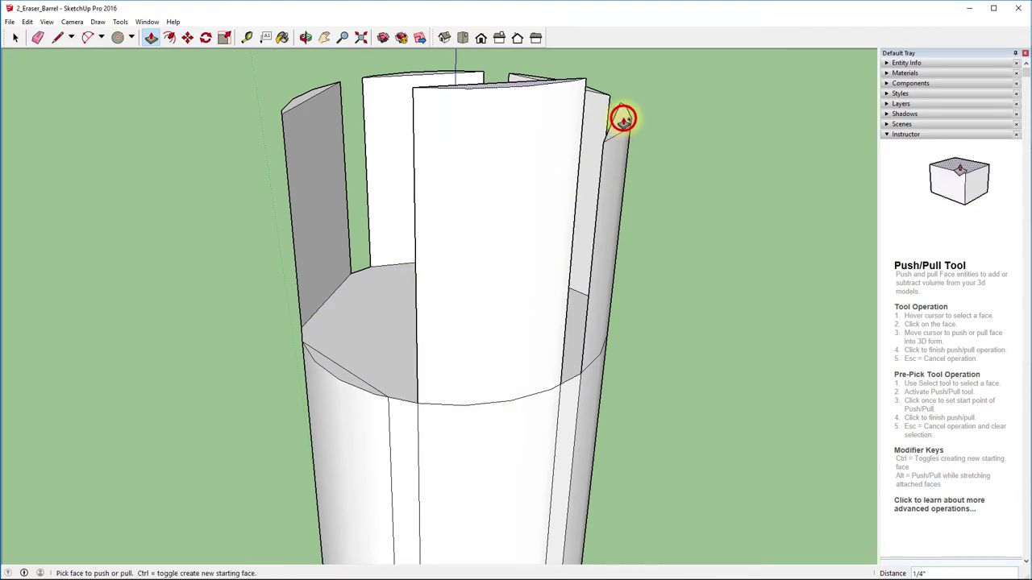
{"action": "left_click", "coordinate": [475, 179]}
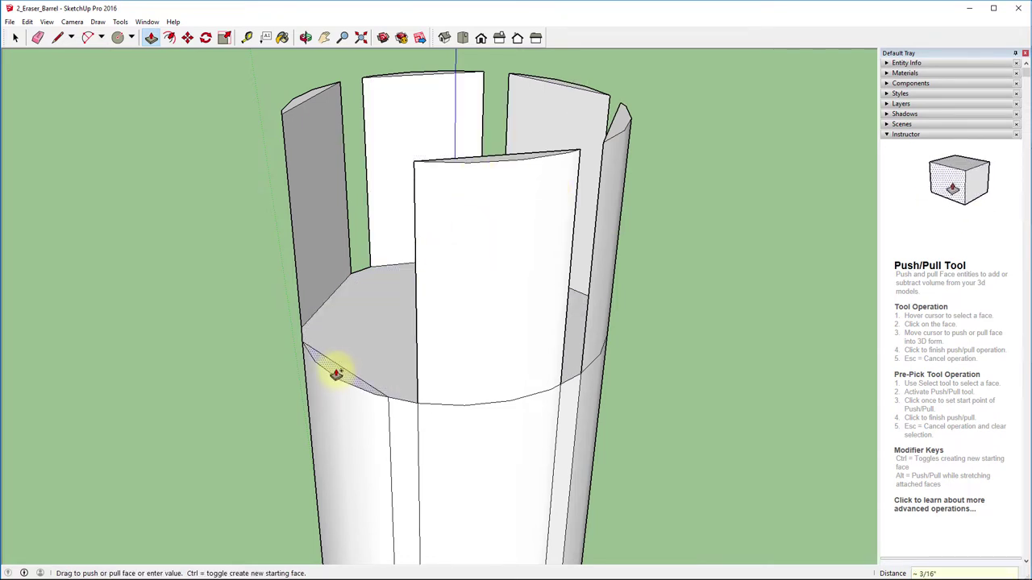
{"action": "left_click_drag", "start_coordinate": [334, 367], "coordinate": [458, 164]}
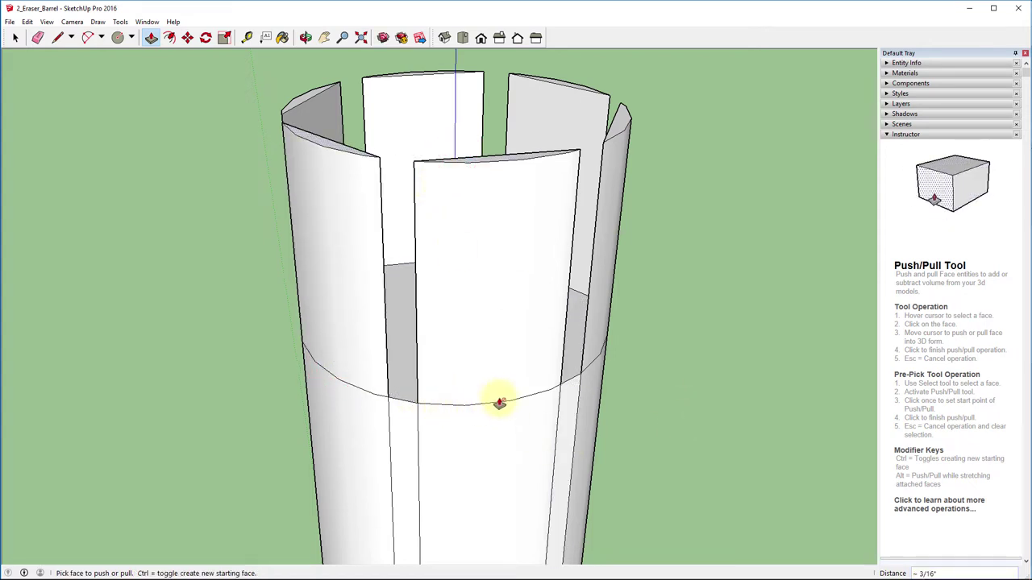
- Close the gaps on both sides of the front raised segment by drawing lines between the facing top corners
{"action": "middle_click_drag", "start_coordinate": [664, 373], "coordinate": [352, 382]}
{"action": "middle_click_drag", "start_coordinate": [669, 410], "coordinate": [214, 339]}
{"action": "middle_click_drag", "start_coordinate": [723, 394], "coordinate": [230, 422]}
{"action": "middle_click_drag", "start_coordinate": [664, 428], "coordinate": [725, 571]}
{"action": "middle_click_drag", "start_coordinate": [569, 272], "coordinate": [781, 472]}
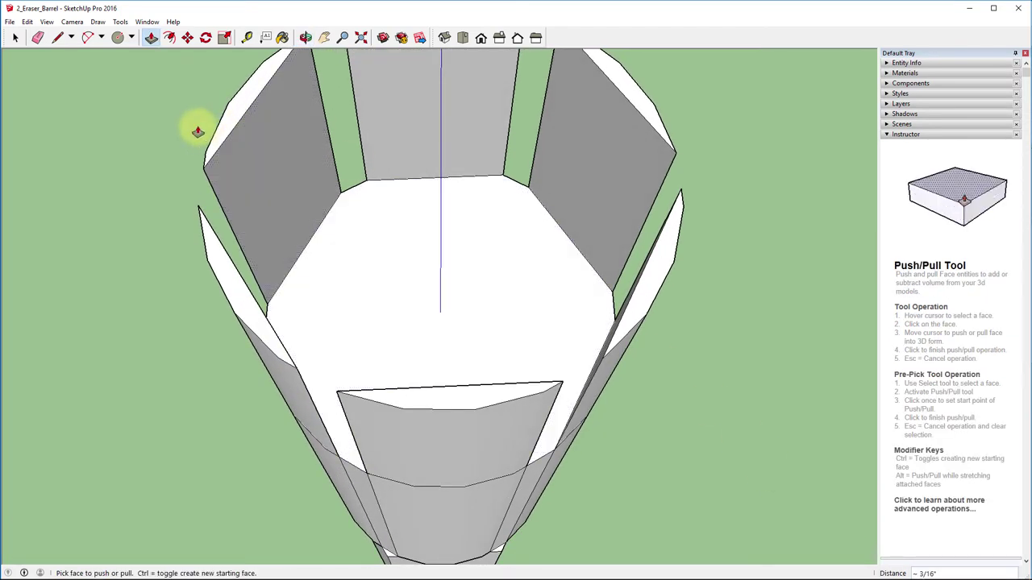
{"action": "left_click", "coordinate": [57, 37]}
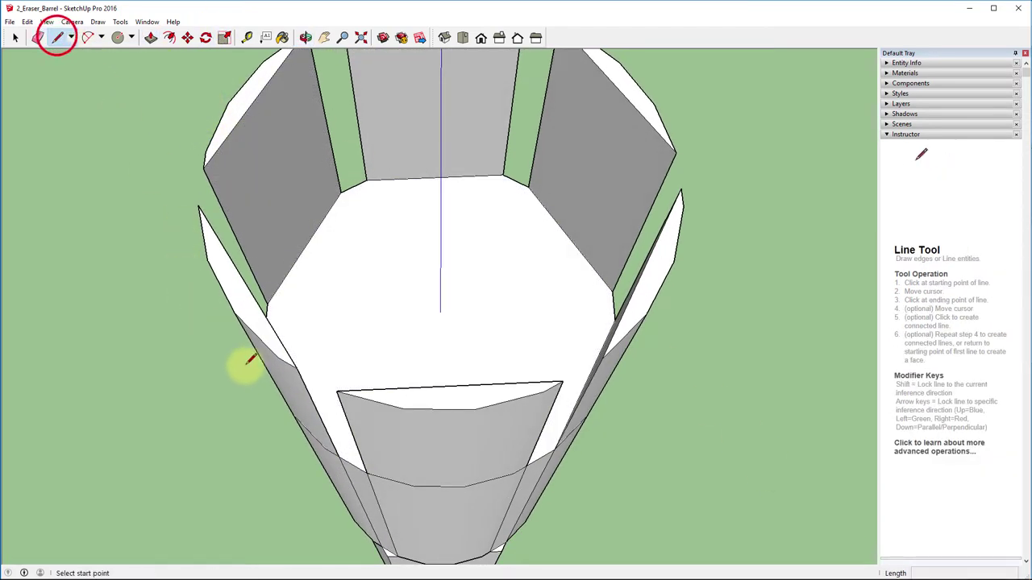
{"action": "left_click", "coordinate": [298, 367]}
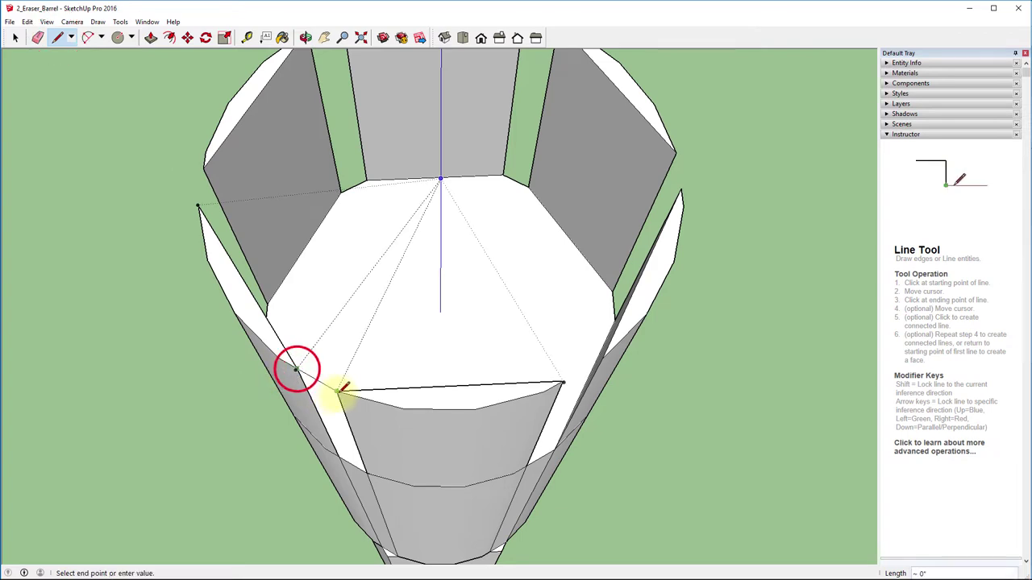
{"action": "left_click", "coordinate": [338, 392]}
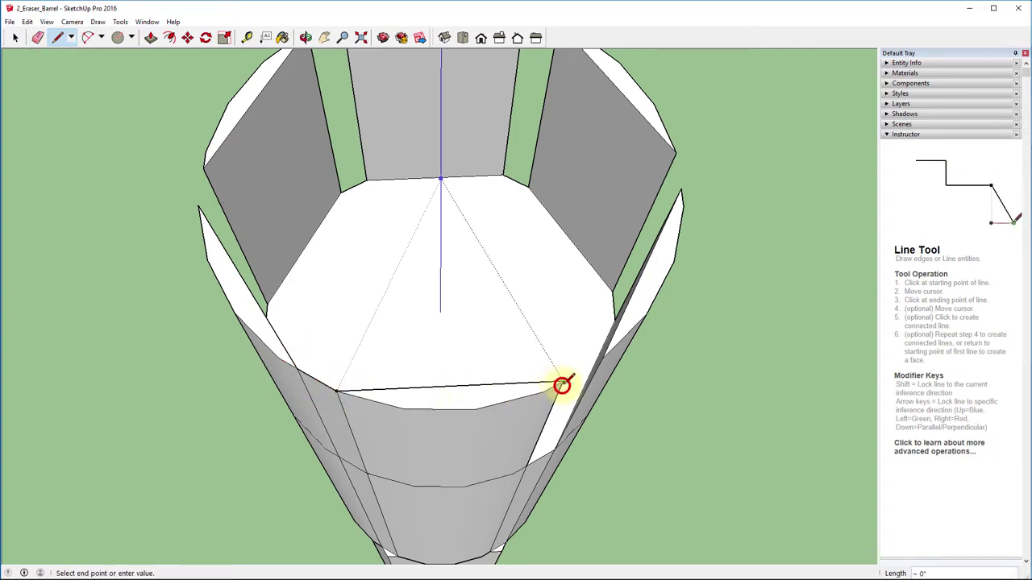
{"action": "left_click", "coordinate": [562, 385]}
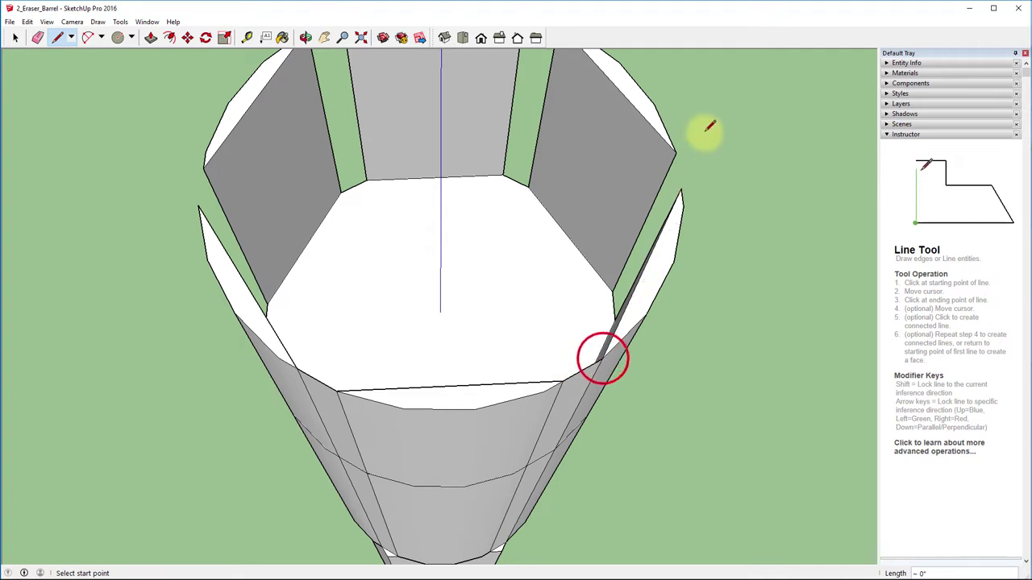
- Draw lines across the four remaining gaps between the raised segments' top corners to close the walls and the top face
{"action": "left_click", "coordinate": [675, 155]}
{"action": "left_click", "coordinate": [680, 190]}
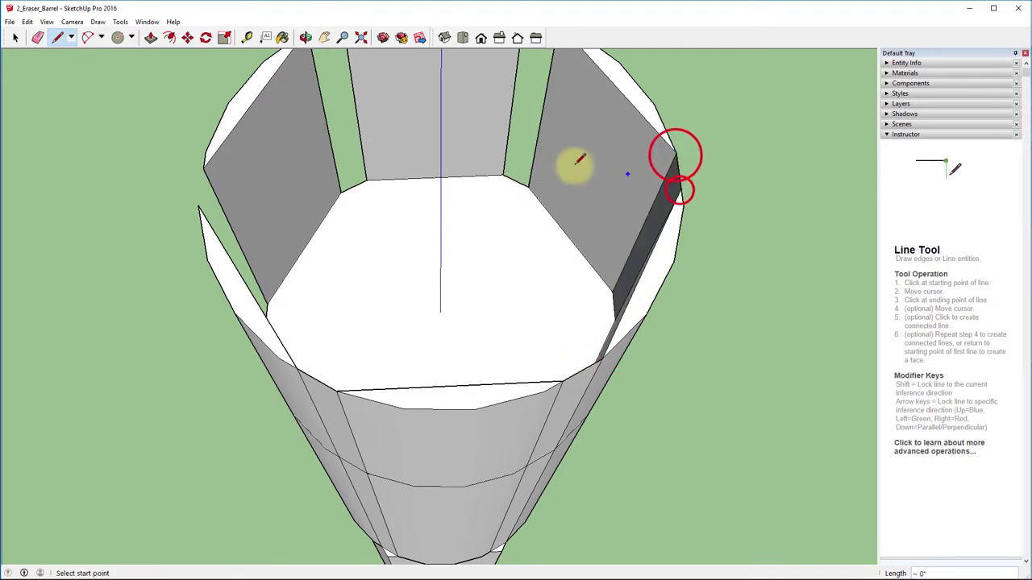
{"action": "left_click", "coordinate": [203, 169]}
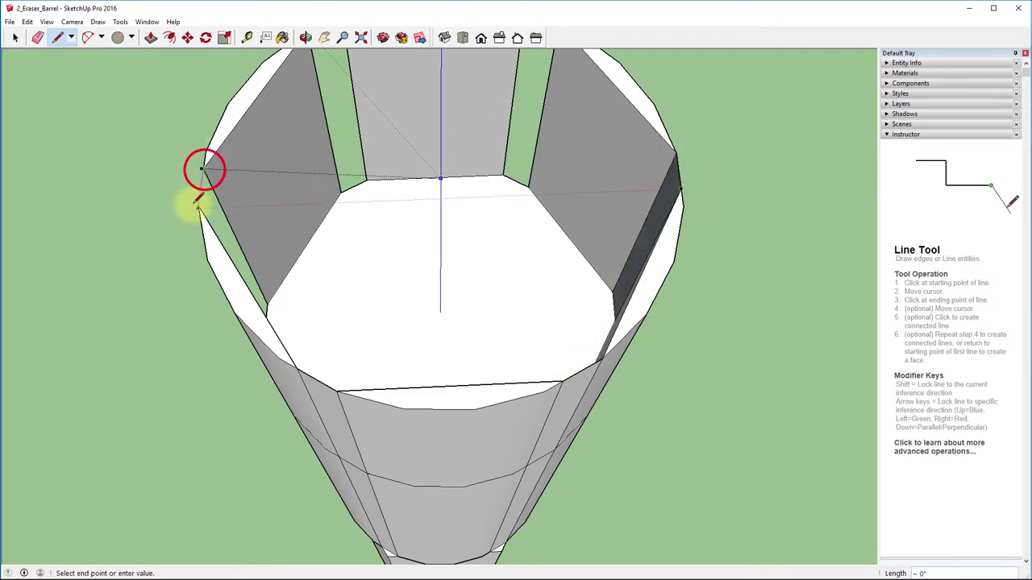
{"action": "mouse_move", "coordinate": [349, 226]}
{"action": "middle_mouse_down"}
{"action": "mouse_move", "coordinate": [320, 338]}
{"action": "mouse_move", "coordinate": [314, 330]}
{"action": "middle_mouse_up"}
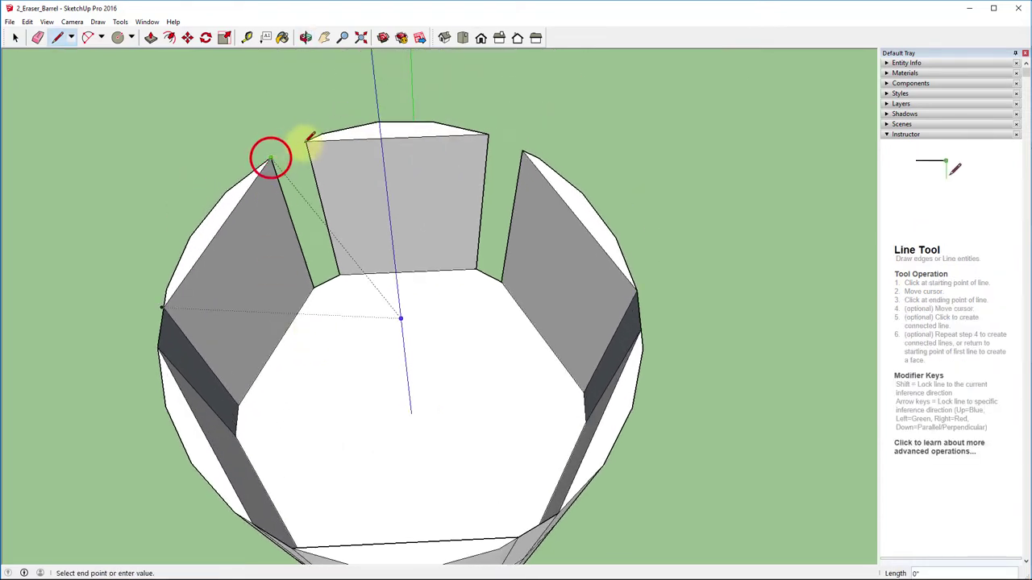
{"action": "left_click", "coordinate": [306, 143]}
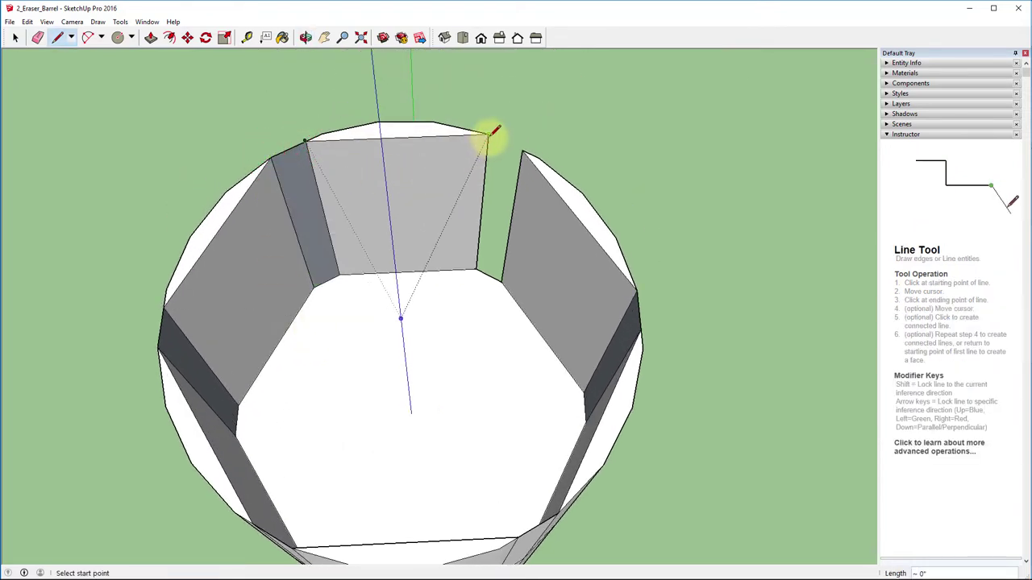
{"action": "left_click", "coordinate": [519, 154]}
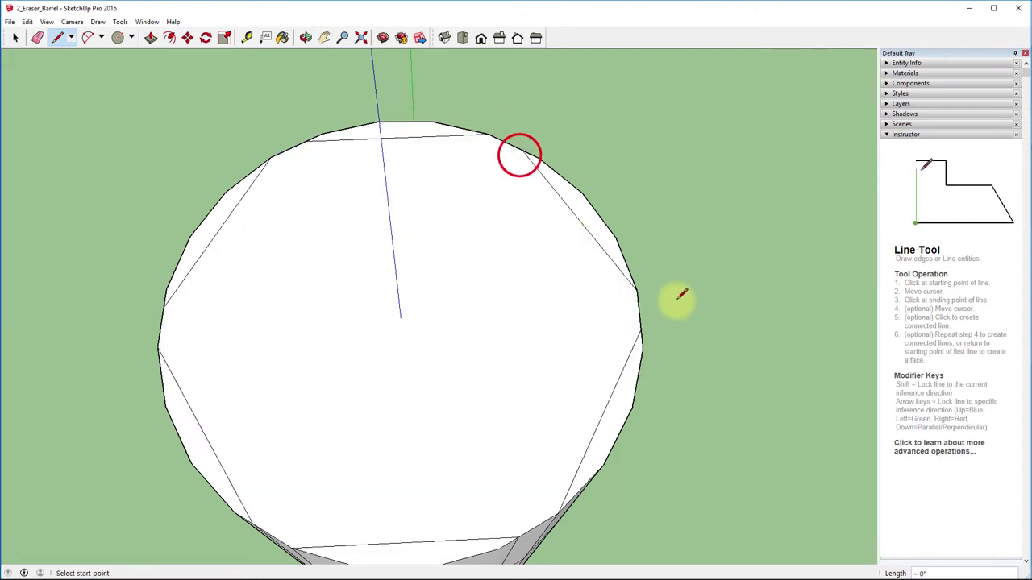
- Erase the six straight edges that divide the circular top face so it becomes a single face
{"action": "left_click", "coordinate": [37, 36]}
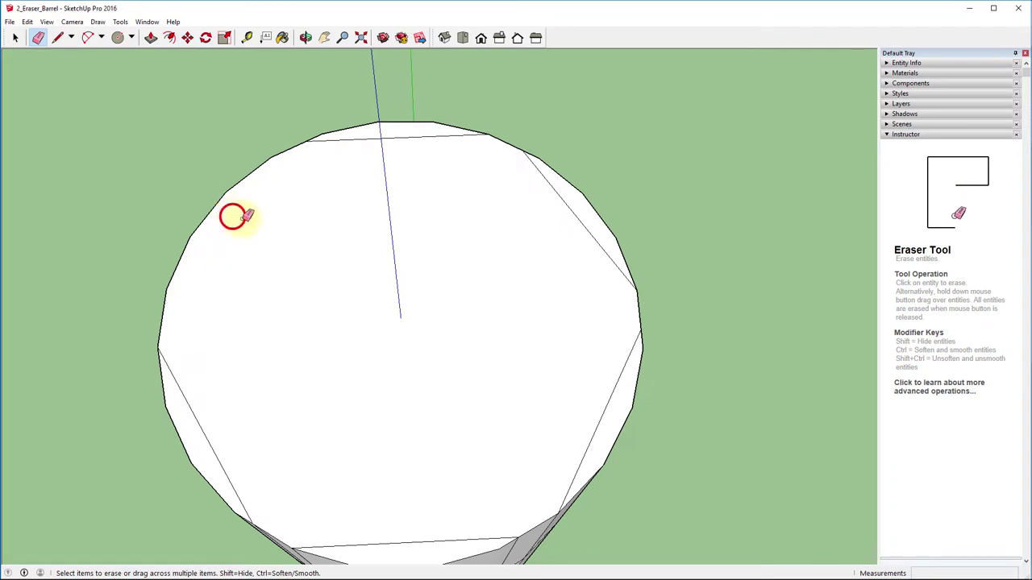
{"action": "left_click", "coordinate": [374, 138]}
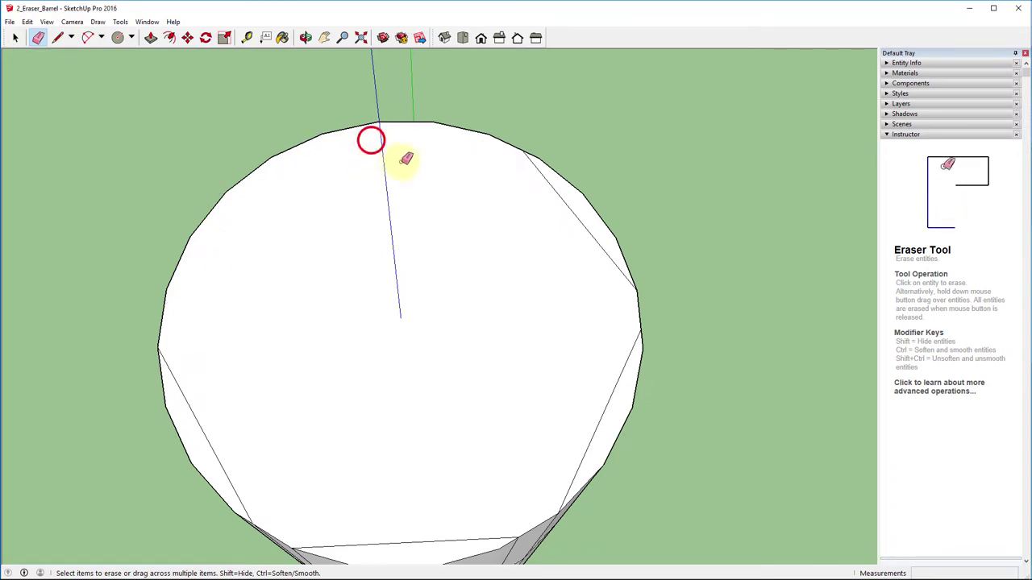
{"action": "left_click", "coordinate": [582, 224]}
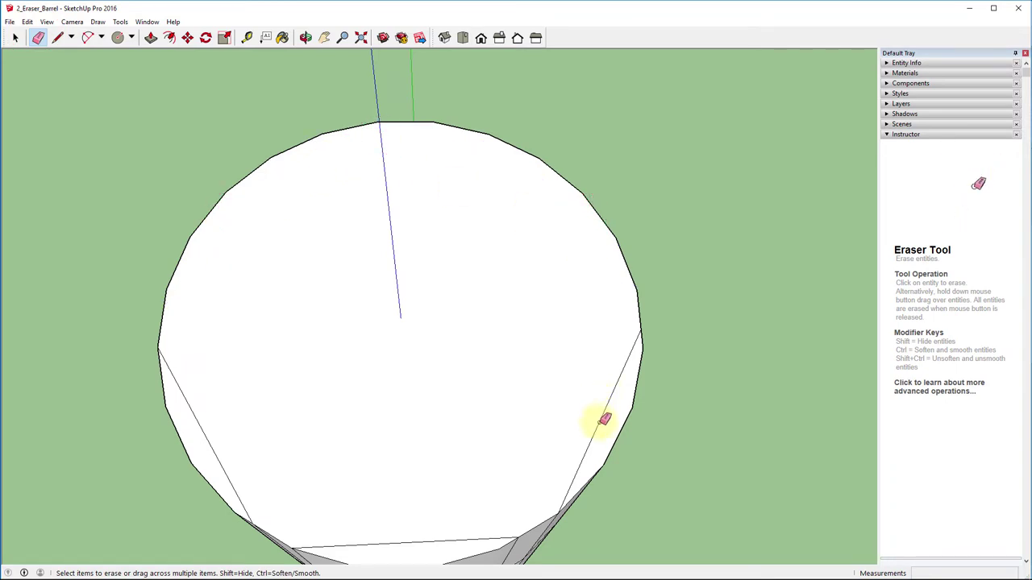
{"action": "left_click", "coordinate": [600, 421]}
{"action": "mouse_move", "coordinate": [362, 545]}
{"action": "left_mouse_down"}
{"action": "mouse_move", "coordinate": [300, 502]}
{"action": "mouse_move", "coordinate": [348, 545]}
{"action": "left_mouse_up"}
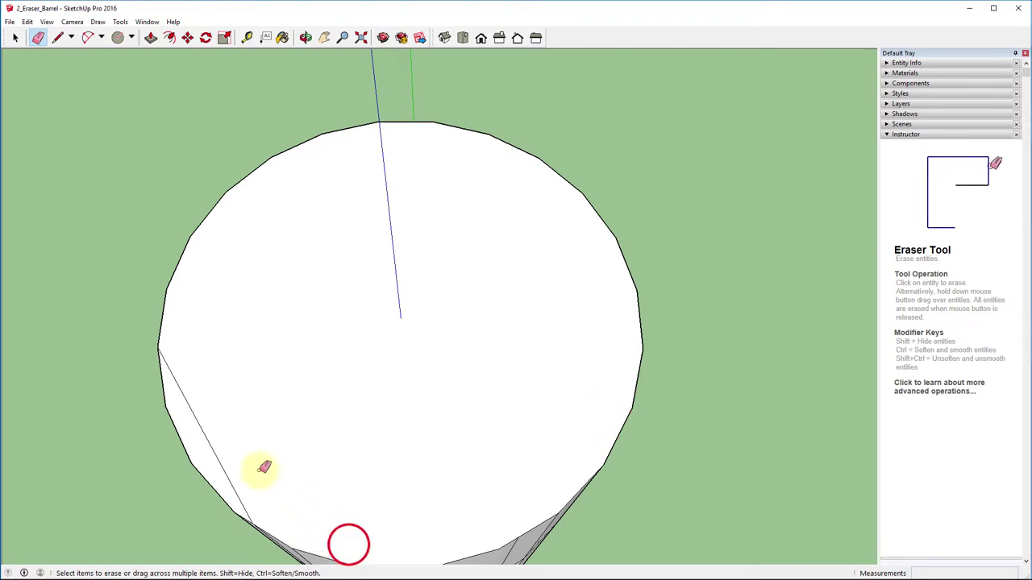
{"action": "left_click_drag", "start_coordinate": [223, 465], "coordinate": [311, 438]}
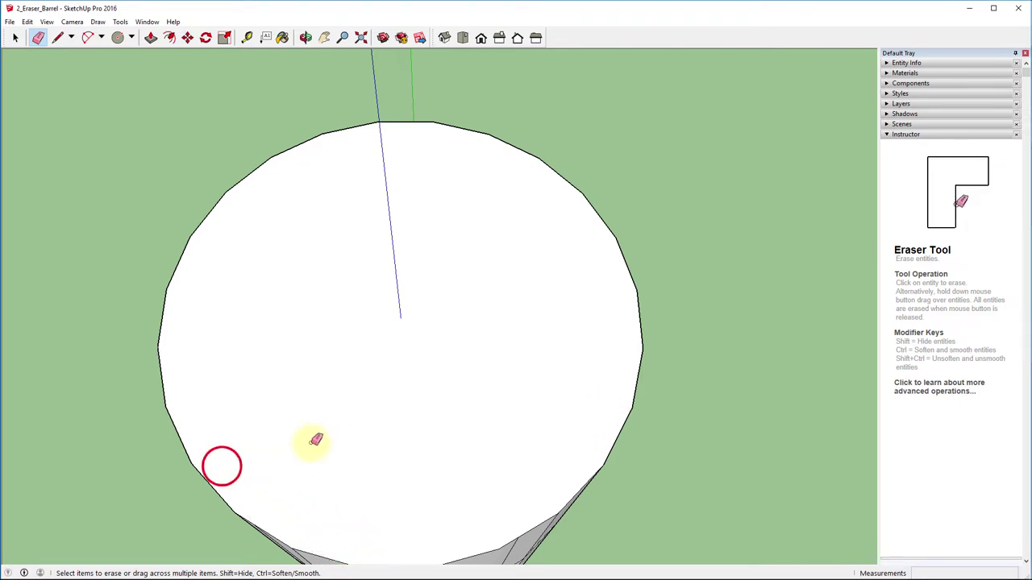
- Examine the finished eraser end and the barrel beneath it from the side
{"action": "mouse_move", "coordinate": [311, 438]}
{"action": "middle_mouse_down"}
{"action": "mouse_move", "coordinate": [435, 346]}
{"action": "mouse_move", "coordinate": [618, 164]}
{"action": "middle_mouse_up"}
{"action": "scroll", "coordinate": [617, 171], "scroll_direction": "down", "scroll_amount": 4}
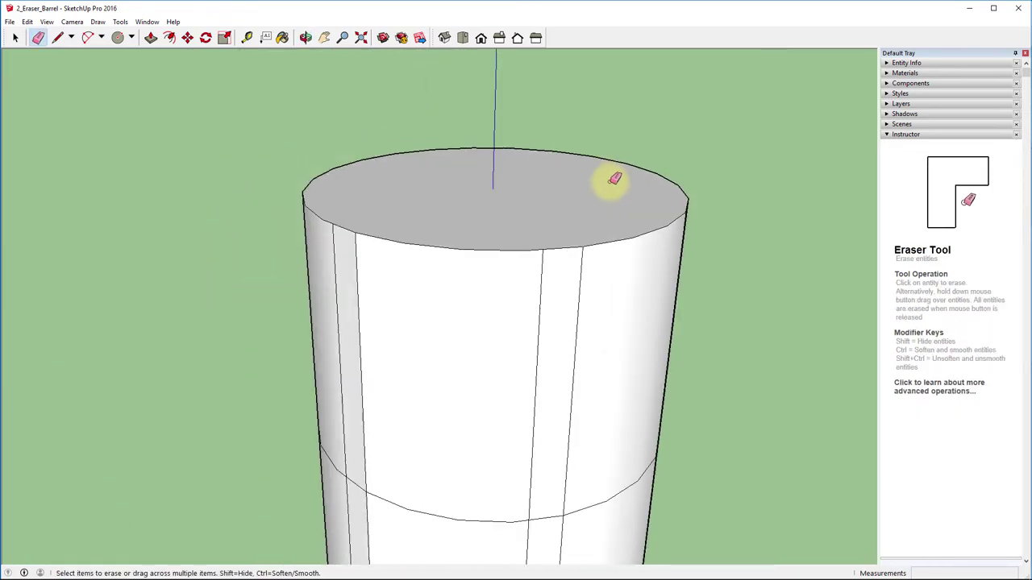
{"action": "scroll", "coordinate": [364, 388], "scroll_direction": "down", "scroll_amount": 2}
{"action": "scroll", "coordinate": [365, 388], "scroll_direction": "down", "scroll_amount": 1}
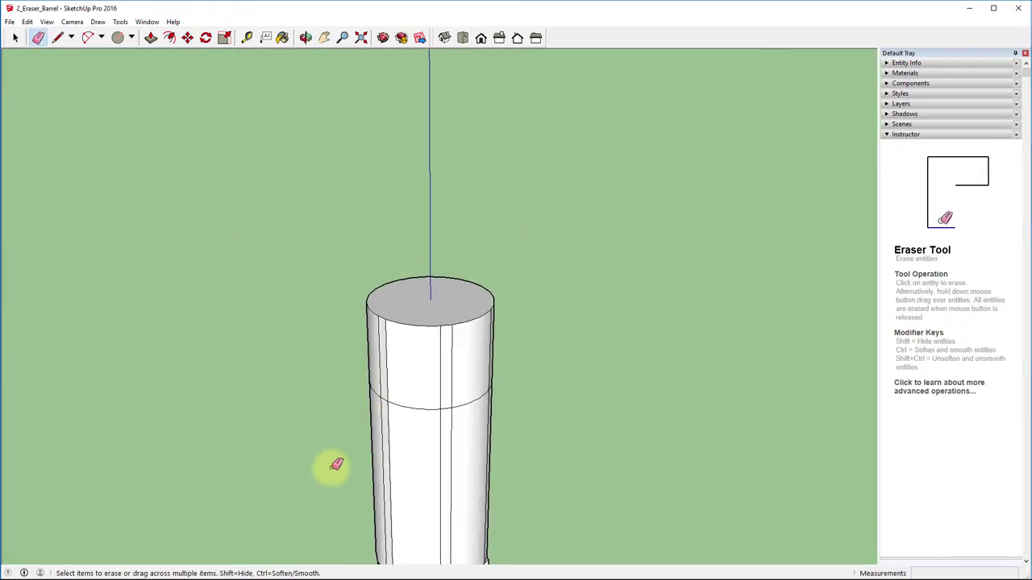
{"action": "middle_click_drag", "start_coordinate": [396, 346], "coordinate": [511, 270]}
{"action": "mouse_move", "coordinate": [580, 188]}
{"action": "left_mouse_down"}
{"action": "mouse_move", "coordinate": [396, 173]}
{"action": "mouse_move", "coordinate": [237, 205]}
{"action": "mouse_move", "coordinate": [398, 278]}
{"action": "mouse_move", "coordinate": [438, 249]}
{"action": "left_mouse_up"}
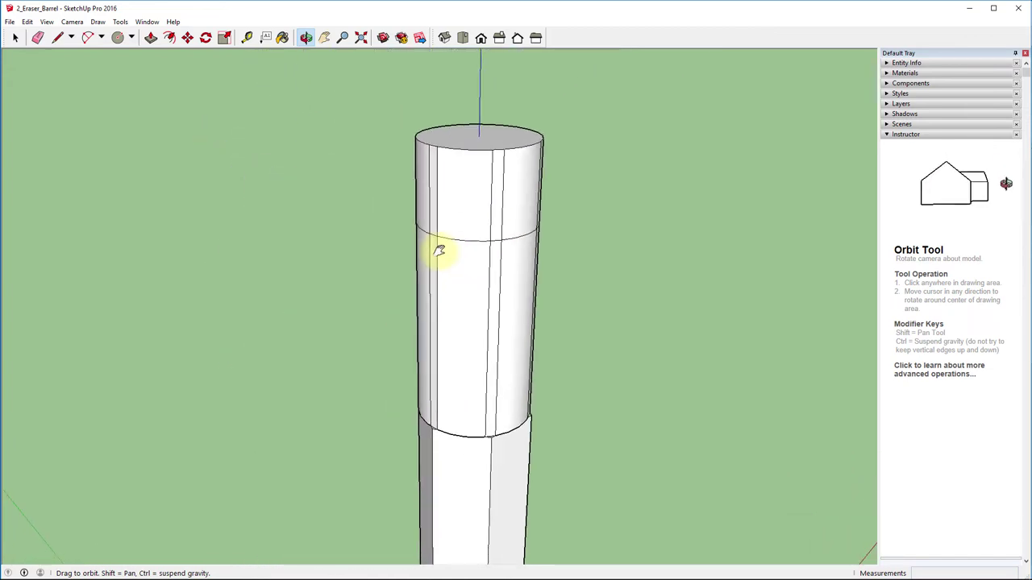
{"action": "key", "text": "e"}
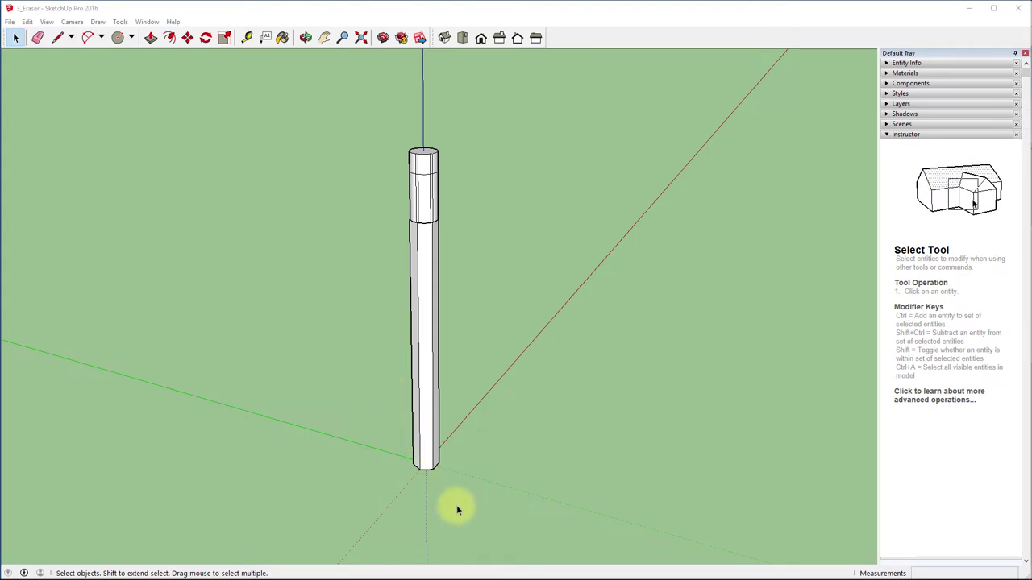
- Shorten the pencil body by pushing its hexagonal bottom face up about 1 3/16 inch with Push/Pull
{"action": "key", "text": "o"}
{"action": "left_click_drag", "start_coordinate": [459, 505], "coordinate": [530, 188]}
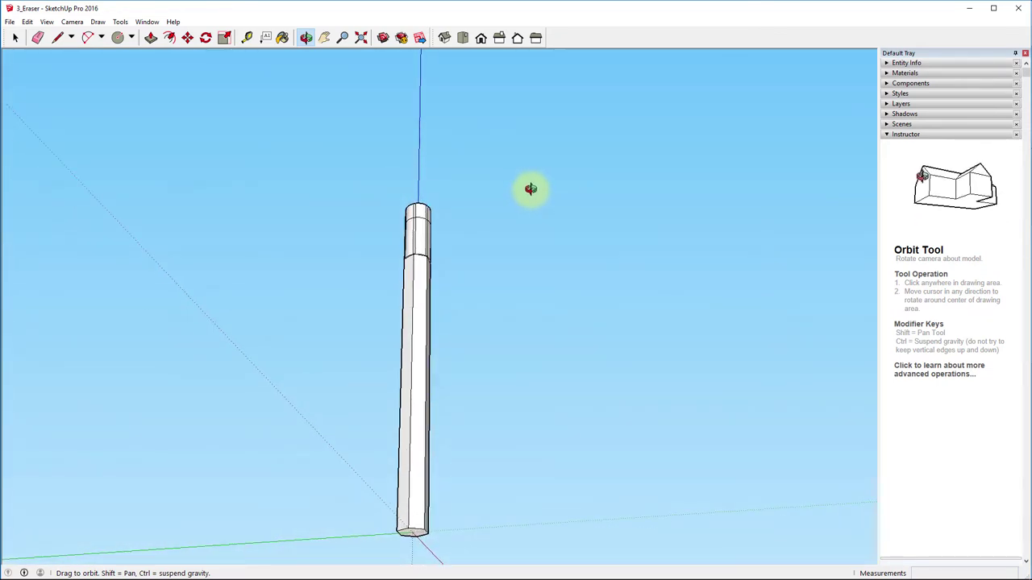
{"action": "left_click_drag", "start_coordinate": [531, 189], "coordinate": [556, 163]}
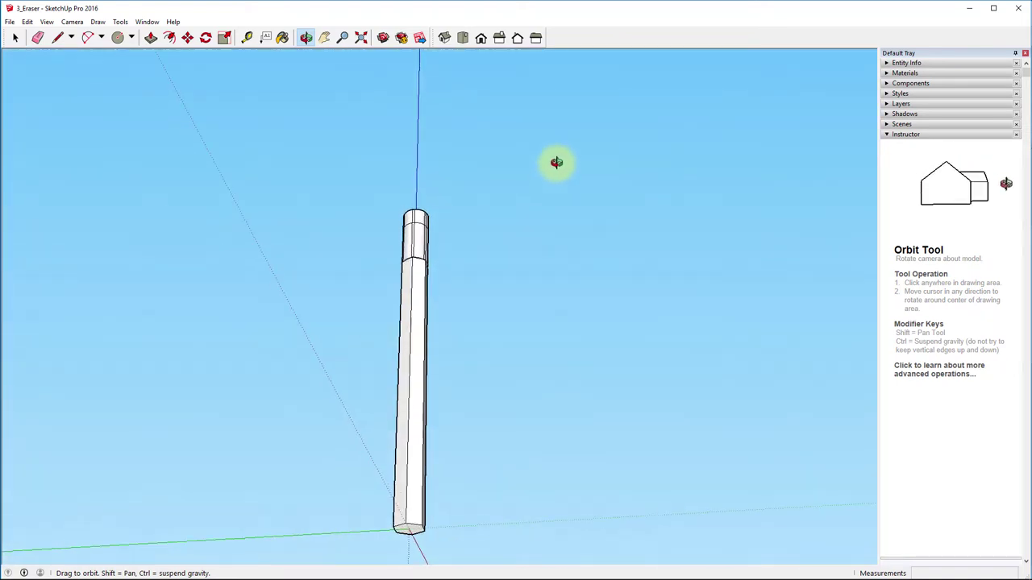
{"action": "key", "text": "space"}
{"action": "left_click", "coordinate": [151, 38]}
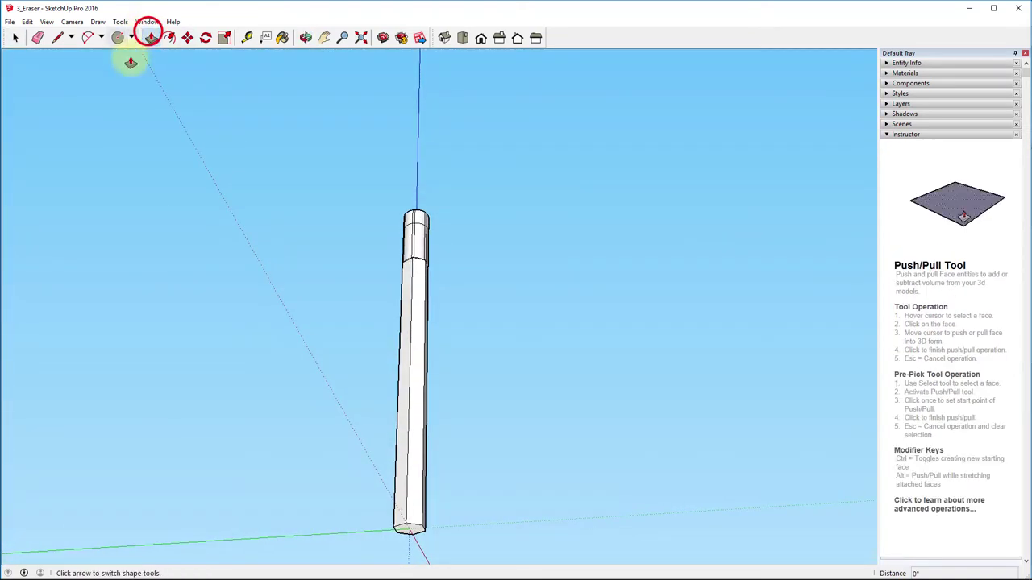
{"action": "left_click_drag", "start_coordinate": [412, 532], "coordinate": [417, 410]}
{"action": "middle_click_drag", "start_coordinate": [578, 375], "coordinate": [407, 532]}
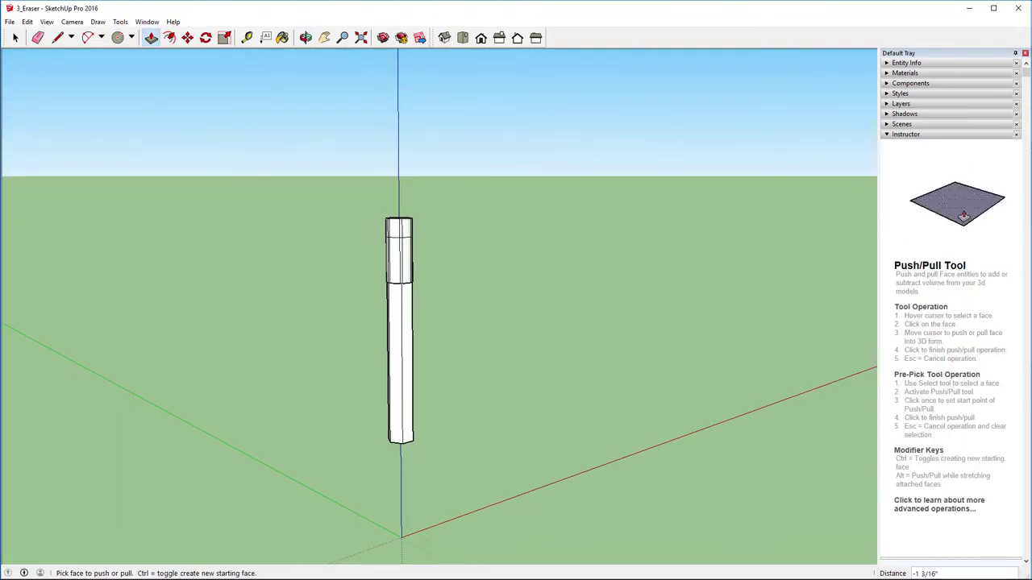
- Undo the shortening of the pencil body and move the whole pencil up the blue axis about 2 5/16 inch
{"action": "middle_click_drag", "start_coordinate": [434, 490], "coordinate": [386, 547]}
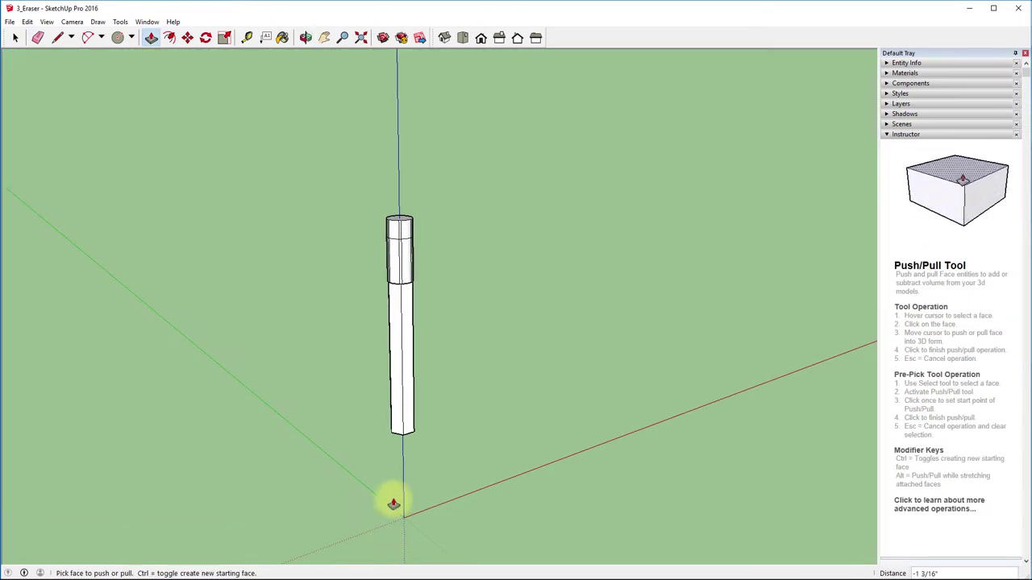
{"action": "left_click", "coordinate": [384, 474]}
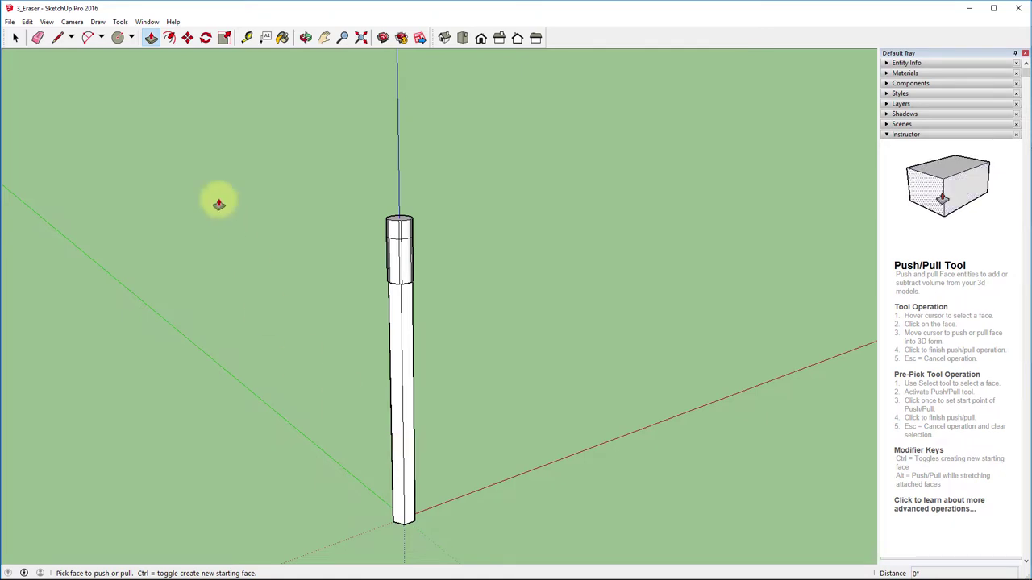
{"action": "left_click", "coordinate": [16, 37]}
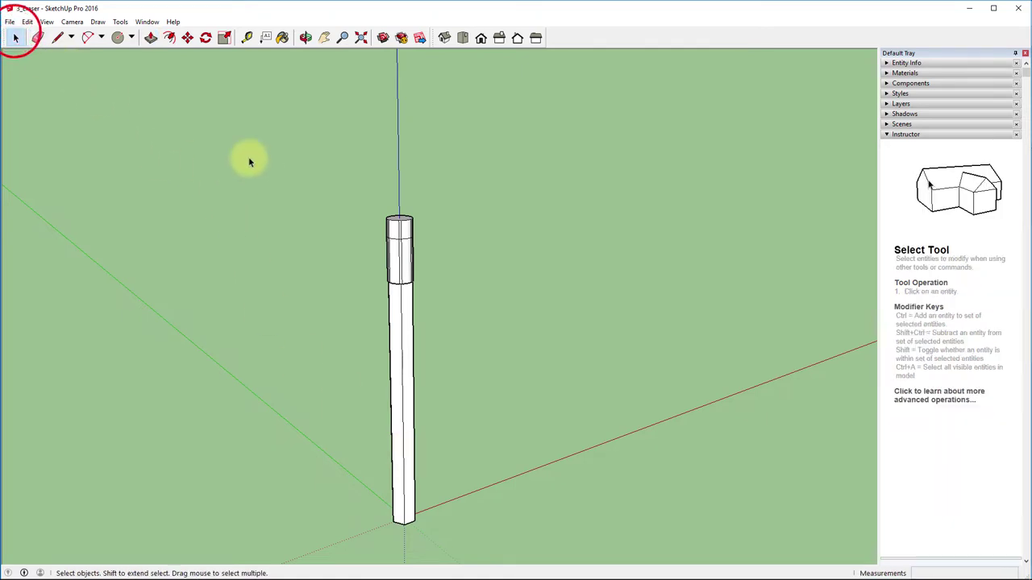
{"action": "left_click_drag", "start_coordinate": [248, 159], "coordinate": [525, 544]}
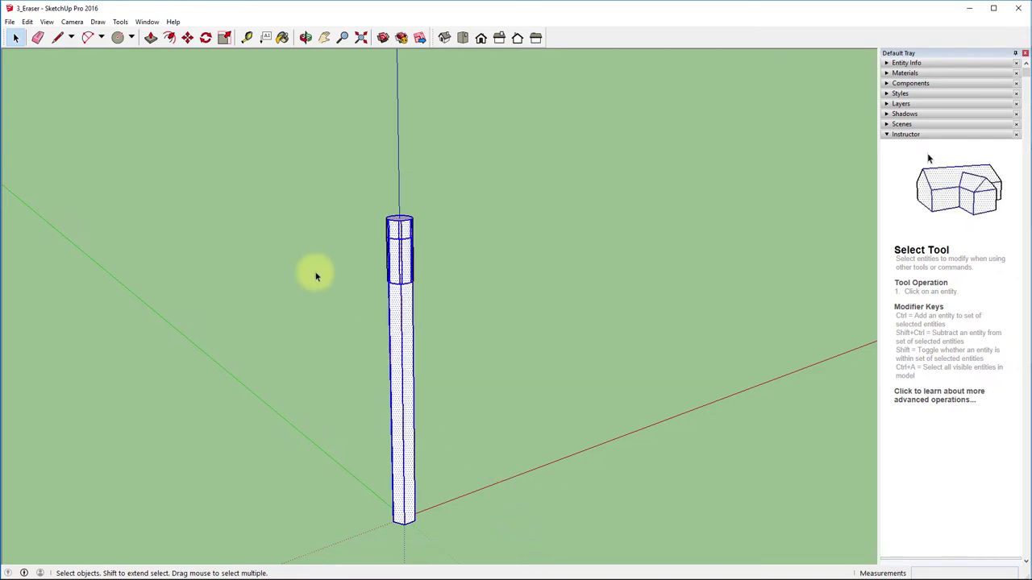
{"action": "left_click", "coordinate": [187, 38]}
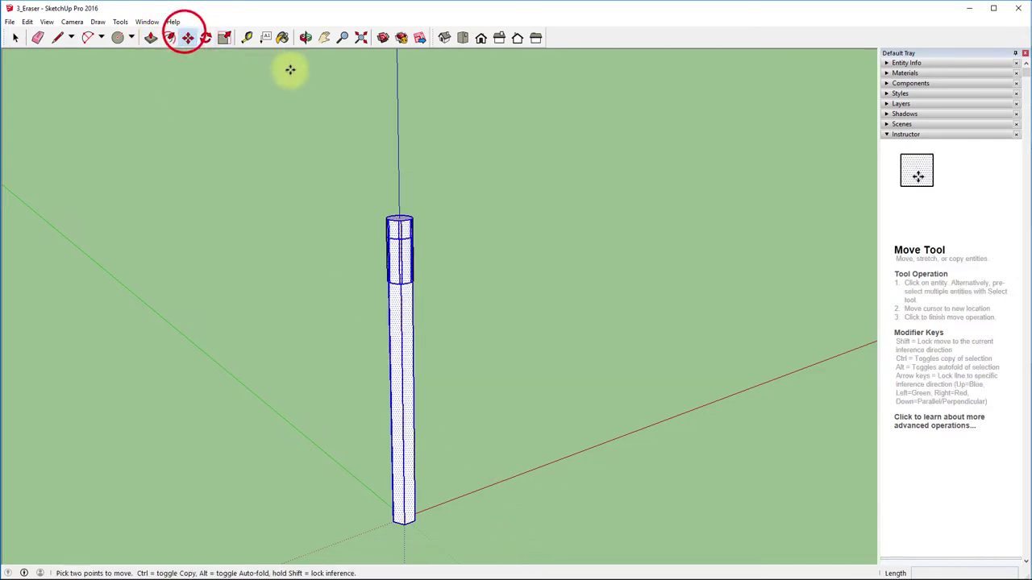
{"action": "left_click", "coordinate": [536, 375]}
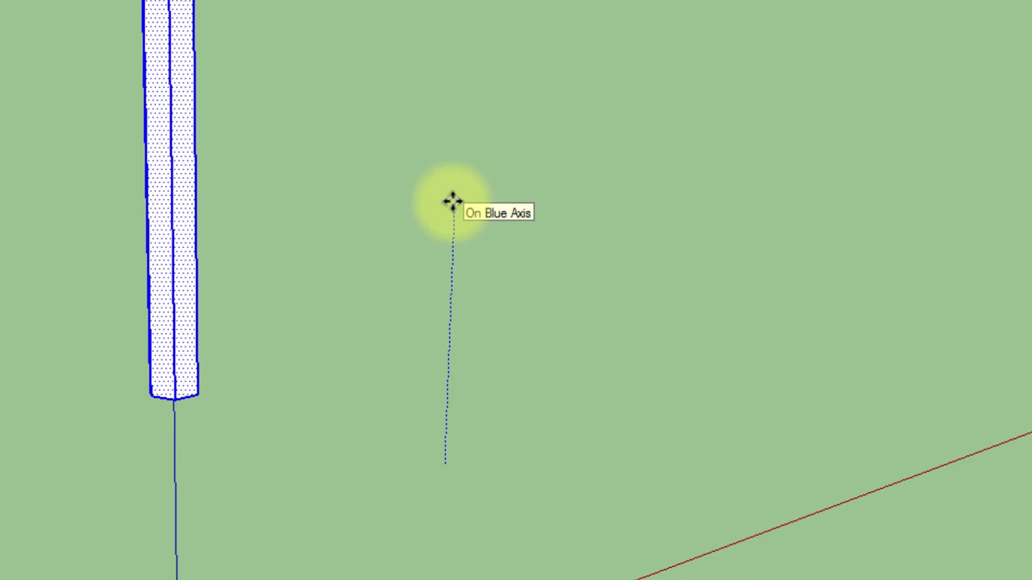
{"action": "left_click", "coordinate": [452, 202]}
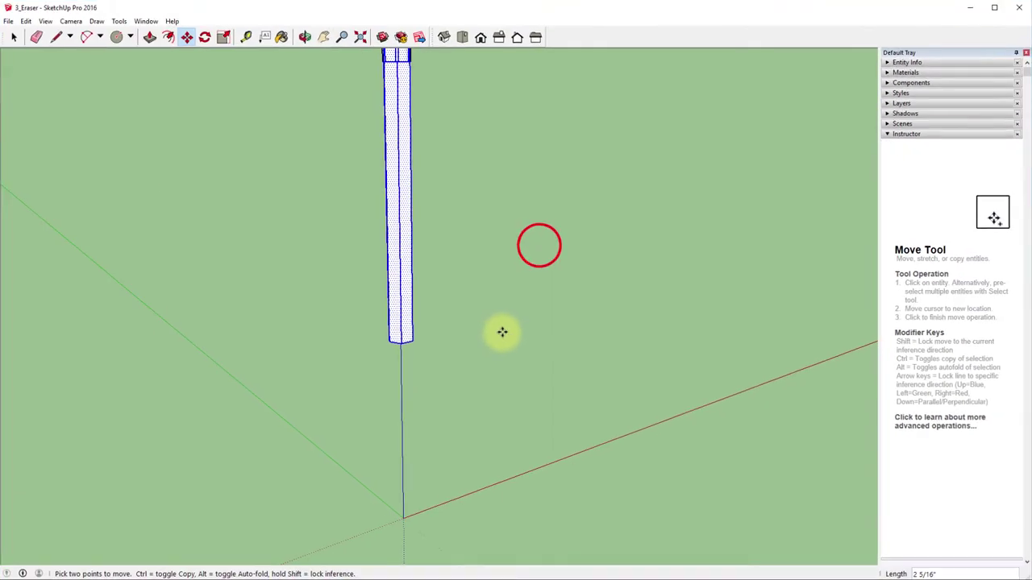
{"action": "key", "text": "space"}
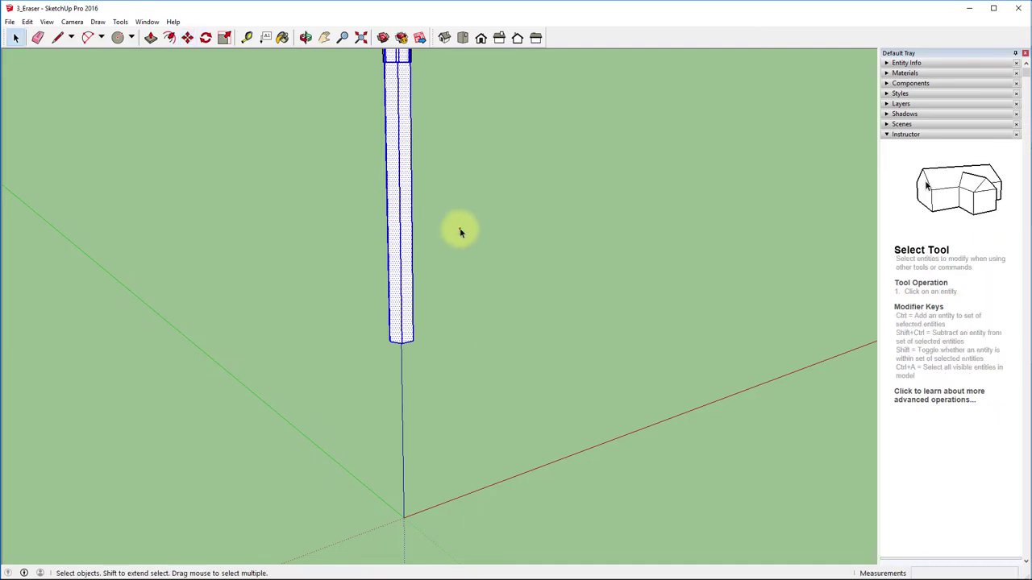
{"action": "left_click", "coordinate": [461, 229]}
- Extrude the pencil's hexagonal bottom face downward 1 inch as a separate section using Push/Pull with a new starting face
{"action": "middle_click_drag", "start_coordinate": [511, 399], "coordinate": [506, 247]}
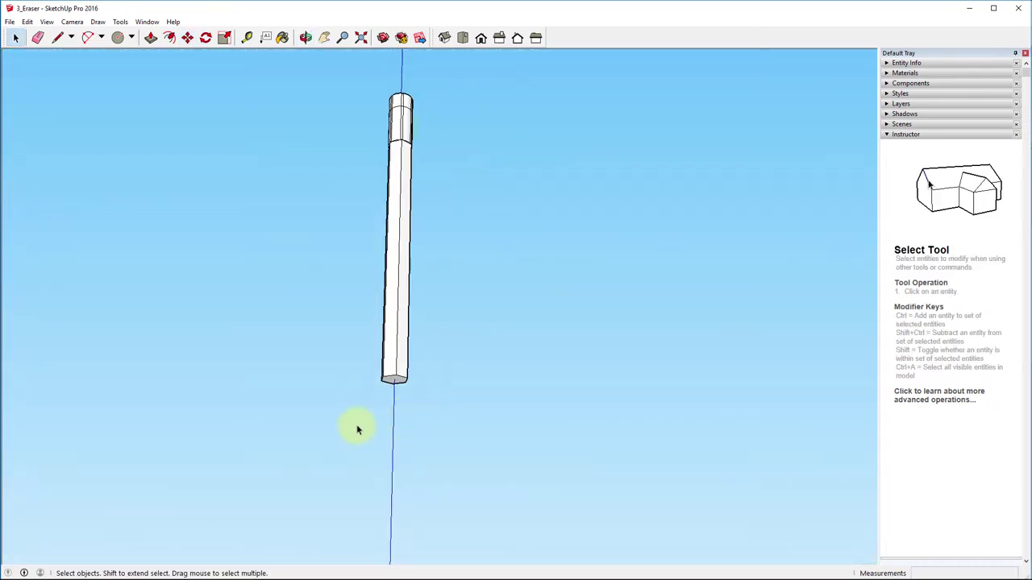
{"action": "middle_click_drag", "start_coordinate": [357, 429], "coordinate": [381, 282]}
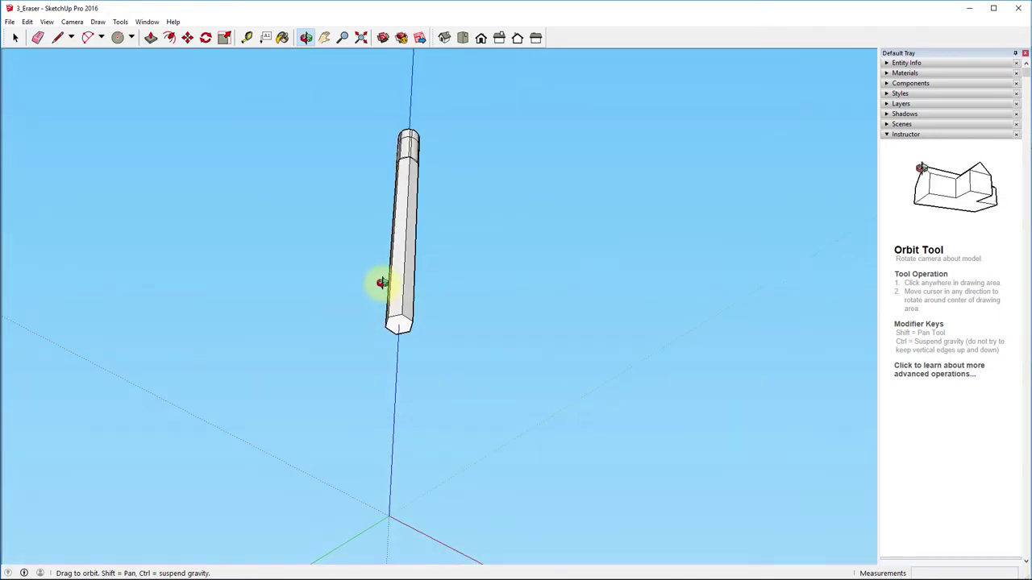
{"action": "scroll", "coordinate": [355, 330], "scroll_direction": "up", "scroll_amount": 4}
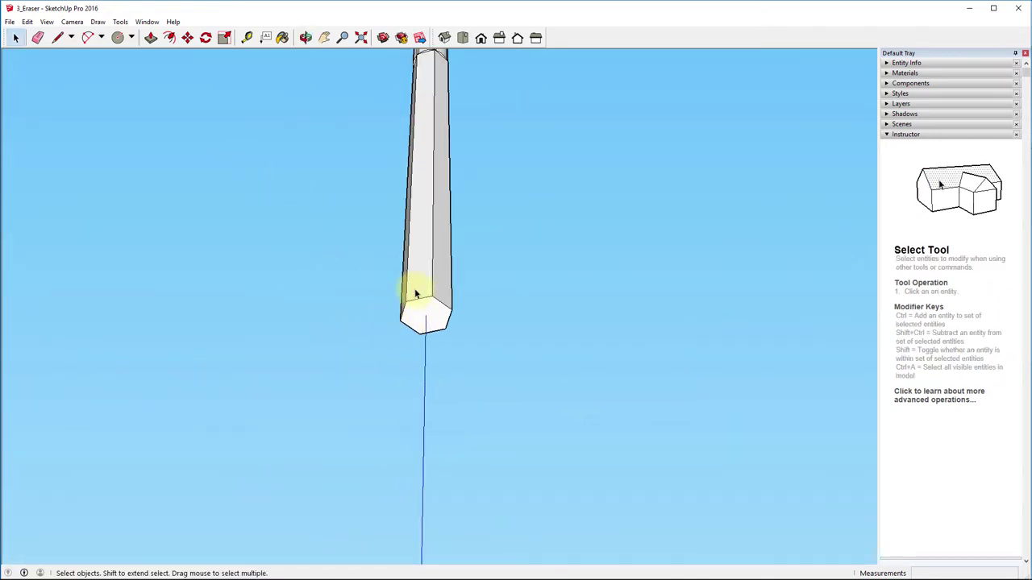
{"action": "scroll", "coordinate": [407, 284], "scroll_direction": "up", "scroll_amount": 3}
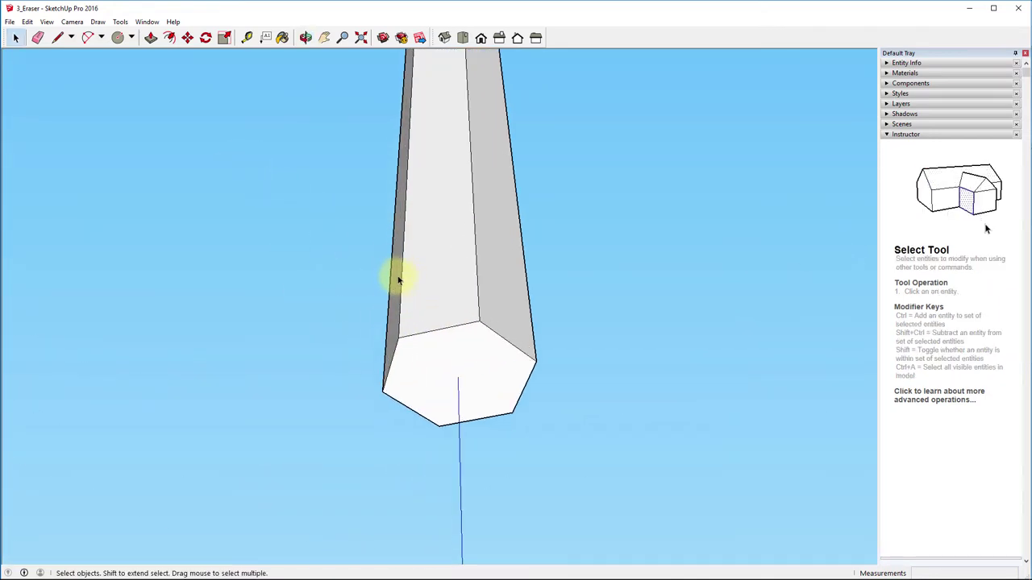
{"action": "key", "text": "p"}
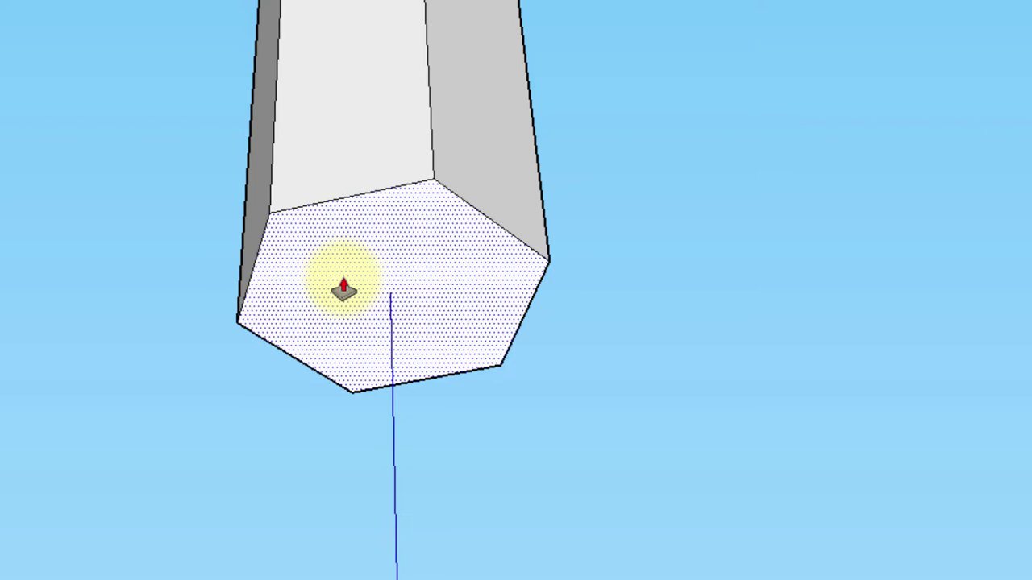
{"action": "left_click", "coordinate": [346, 278]}
{"action": "mouse_move", "coordinate": [346, 290]}
{"action": "left_mouse_down"}
{"action": "mouse_move", "coordinate": [339, 477]}
{"action": "mouse_move", "coordinate": [416, 467]}
{"action": "mouse_move", "coordinate": [427, 401]}
{"action": "mouse_move", "coordinate": [432, 468]}
{"action": "mouse_move", "coordinate": [438, 428]}
{"action": "mouse_move", "coordinate": [454, 410]}
{"action": "left_mouse_up"}
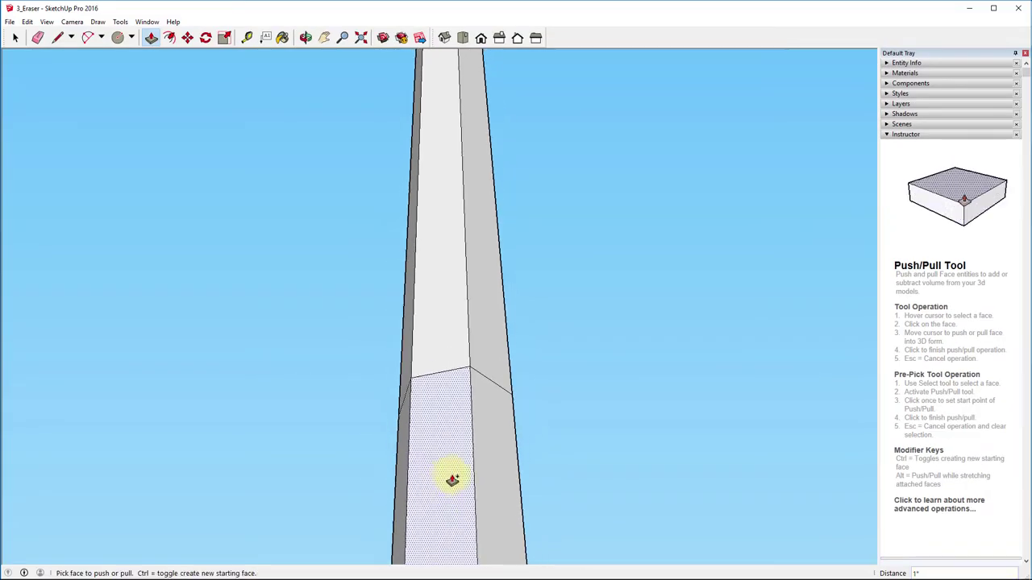
- Try to scale the new section's bottom face down toward the opposite corner of its bounding box
{"action": "middle_click_drag", "start_coordinate": [525, 540], "coordinate": [544, 225]}
{"action": "middle_click_drag", "start_coordinate": [519, 444], "coordinate": [626, 255]}
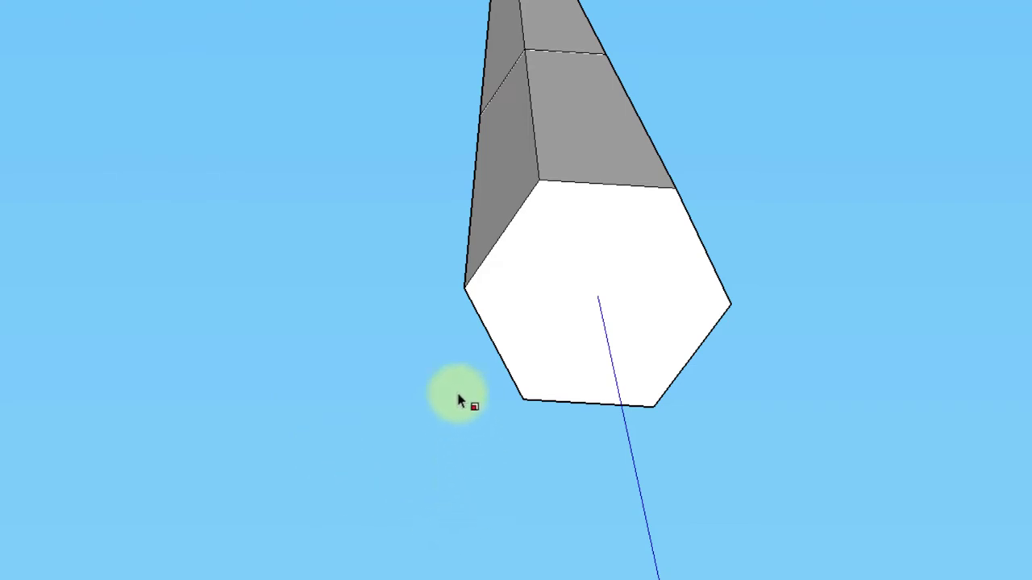
{"action": "left_click", "coordinate": [554, 297]}
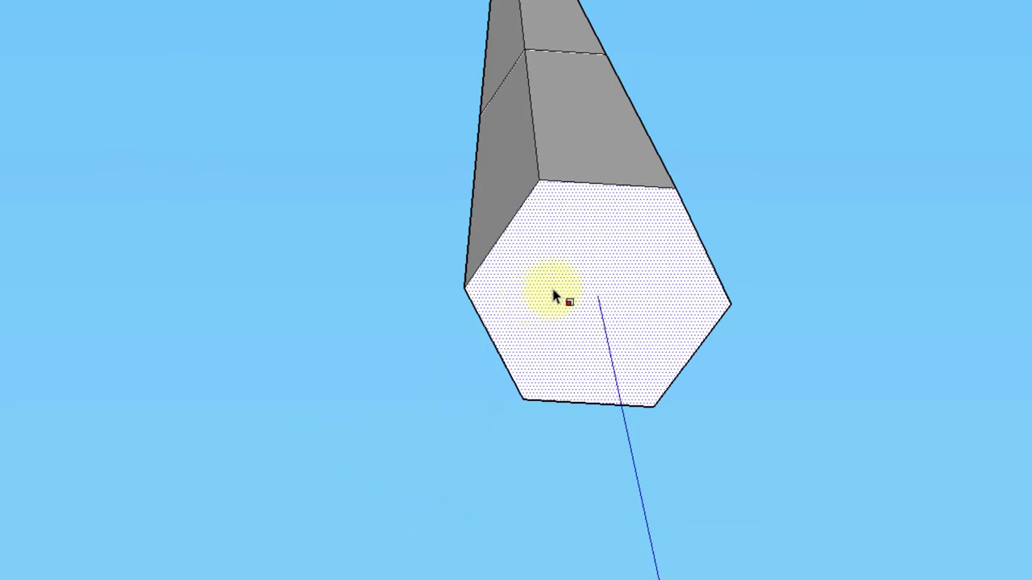
{"action": "left_click", "coordinate": [586, 263]}
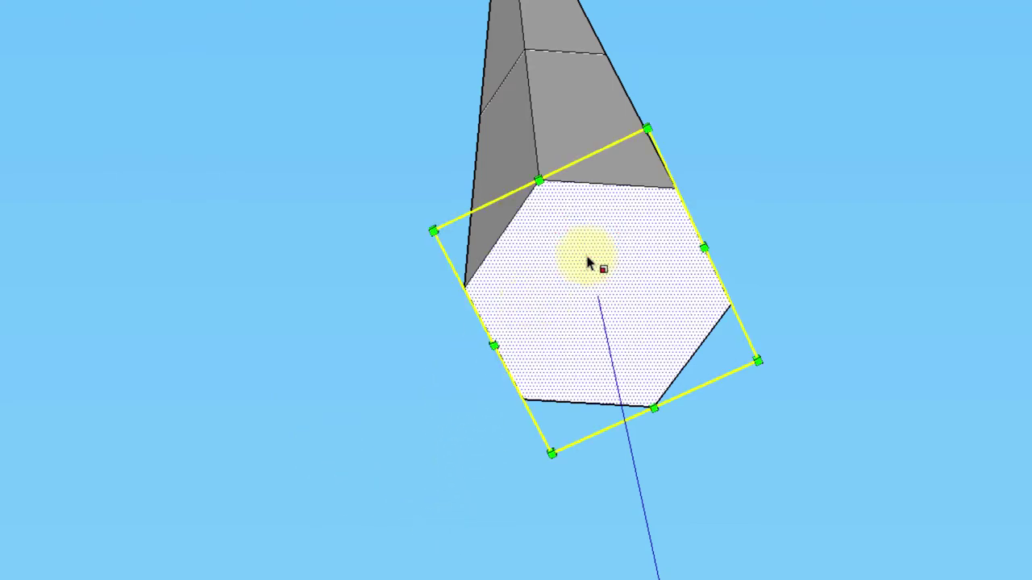
{"action": "left_click", "coordinate": [647, 129]}
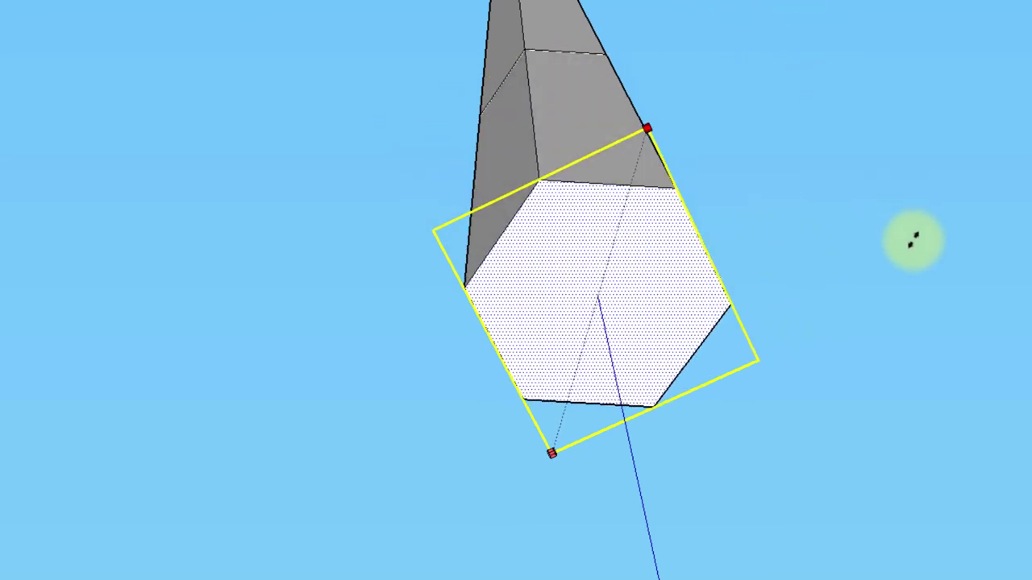
{"action": "left_click", "coordinate": [755, 472]}
{"action": "mouse_move", "coordinate": [257, 395]}
{"action": "middle_mouse_down"}
{"action": "mouse_move", "coordinate": [427, 237]}
{"action": "mouse_move", "coordinate": [569, 306]}
{"action": "mouse_move", "coordinate": [811, 476]}
{"action": "mouse_move", "coordinate": [684, 430]}
{"action": "mouse_move", "coordinate": [465, 274]}
{"action": "mouse_move", "coordinate": [326, 321]}
{"action": "mouse_move", "coordinate": [344, 449]}
{"action": "mouse_move", "coordinate": [399, 419]}
{"action": "mouse_move", "coordinate": [553, 428]}
{"action": "mouse_move", "coordinate": [784, 473]}
{"action": "mouse_move", "coordinate": [797, 456]}
{"action": "mouse_move", "coordinate": [486, 313]}
{"action": "mouse_move", "coordinate": [440, 366]}
{"action": "middle_mouse_up"}
{"action": "key", "text": "s"}
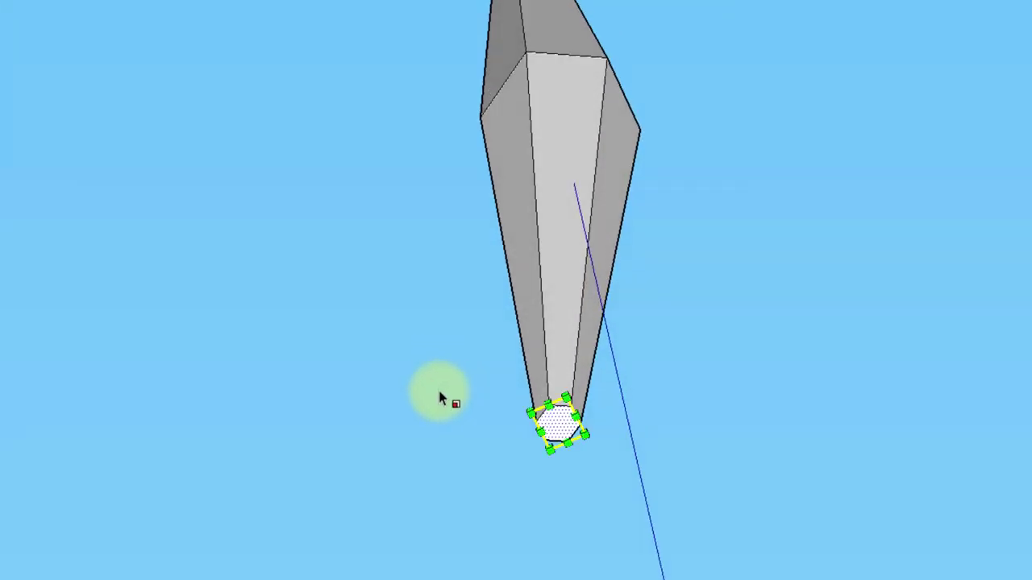
- Scale the bottom face uniformly about its center, with a final factor of .01, so the section tapers to a point
{"action": "key", "text": "ctrl"}
{"action": "type", "text": "5"}
{"action": "key", "text": "Return"}
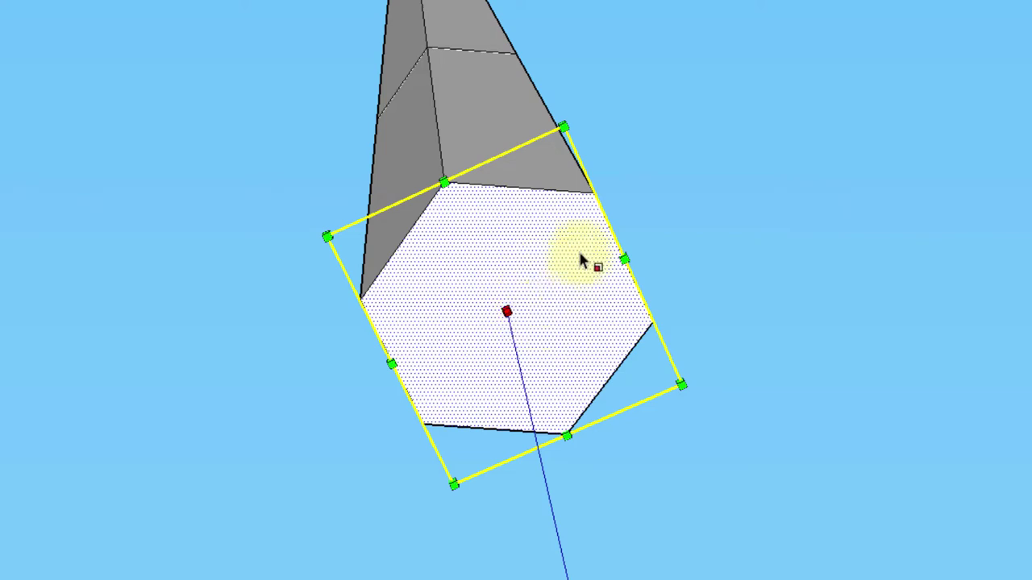
{"action": "mouse_move", "coordinate": [564, 127]}
{"action": "left_mouse_down", "text": "ctrl"}
{"action": "mouse_move", "coordinate": [566, 198]}
{"action": "mouse_move", "coordinate": [551, 267]}
{"action": "mouse_move", "coordinate": [511, 302]}
{"action": "left_mouse_up", "text": "ctrl"}
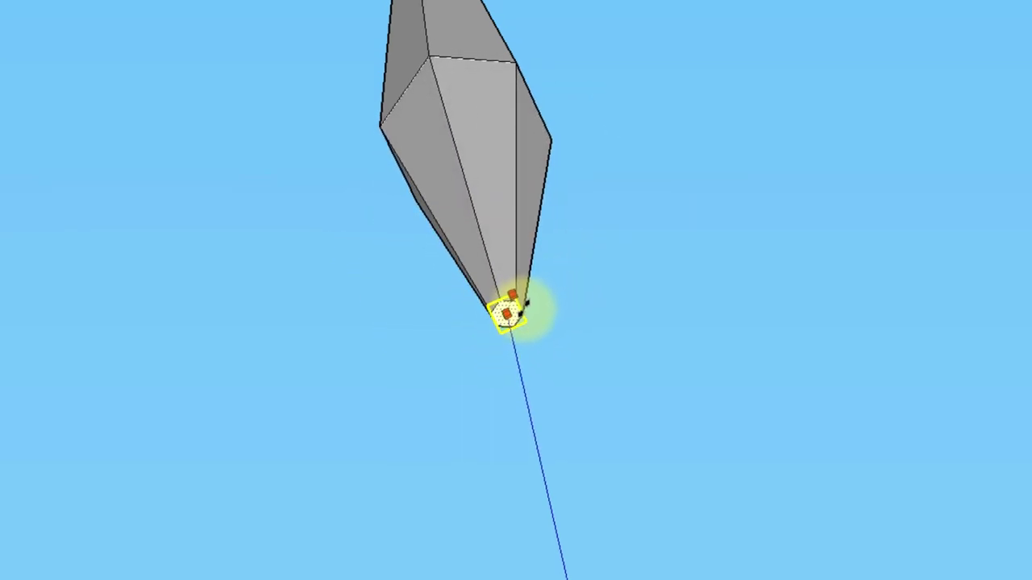
{"action": "middle_click_drag", "start_coordinate": [299, 334], "coordinate": [336, 315]}
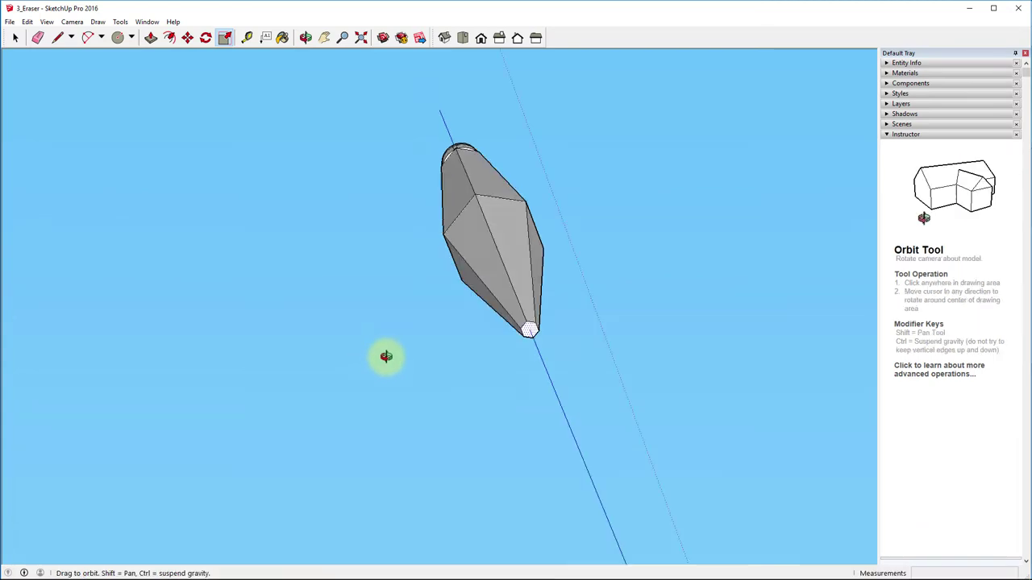
{"action": "middle_click_drag", "start_coordinate": [386, 356], "coordinate": [347, 331]}
{"action": "left_click_drag", "start_coordinate": [301, 338], "coordinate": [356, 370]}
{"action": "key", "text": "s"}
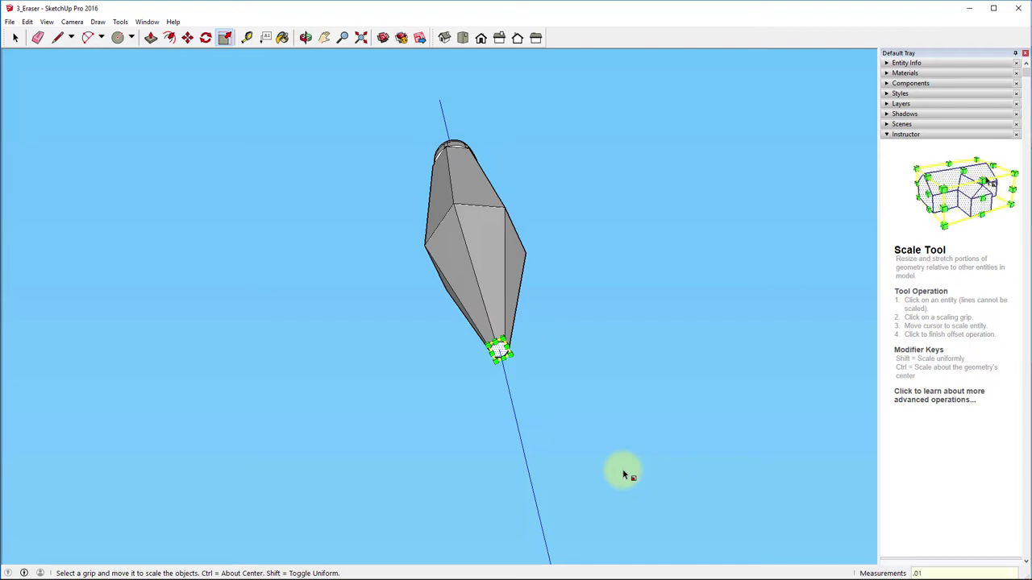
{"action": "key", "text": "Return"}
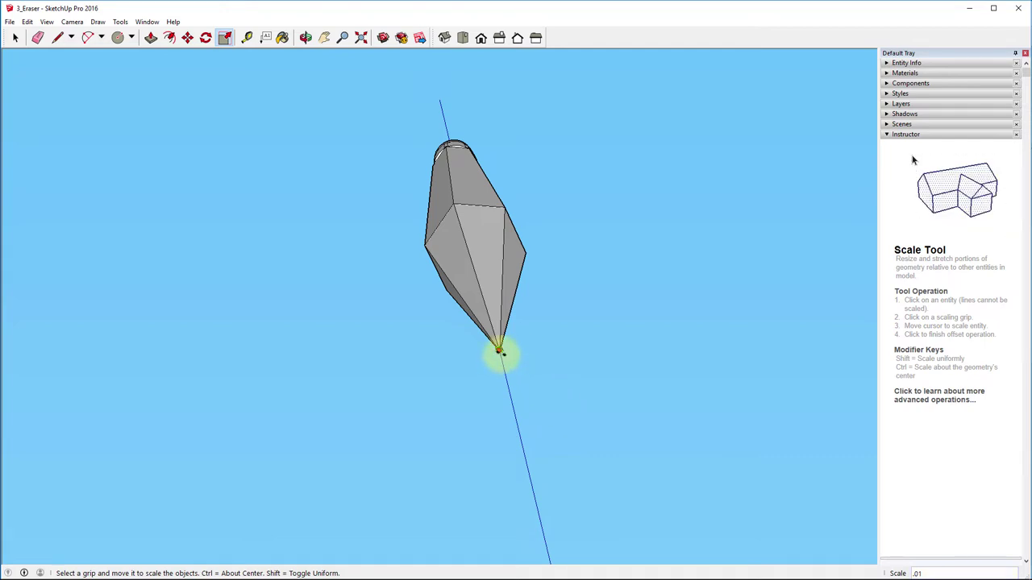
- In the front view, place a horizontal Tape Measure guide about 5/8 inch below the upper edge of the tapered tip
{"action": "scroll", "coordinate": [500, 350], "scroll_direction": "up", "scroll_amount": 5}
{"action": "scroll", "coordinate": [464, 233], "scroll_direction": "down", "scroll_amount": 4}
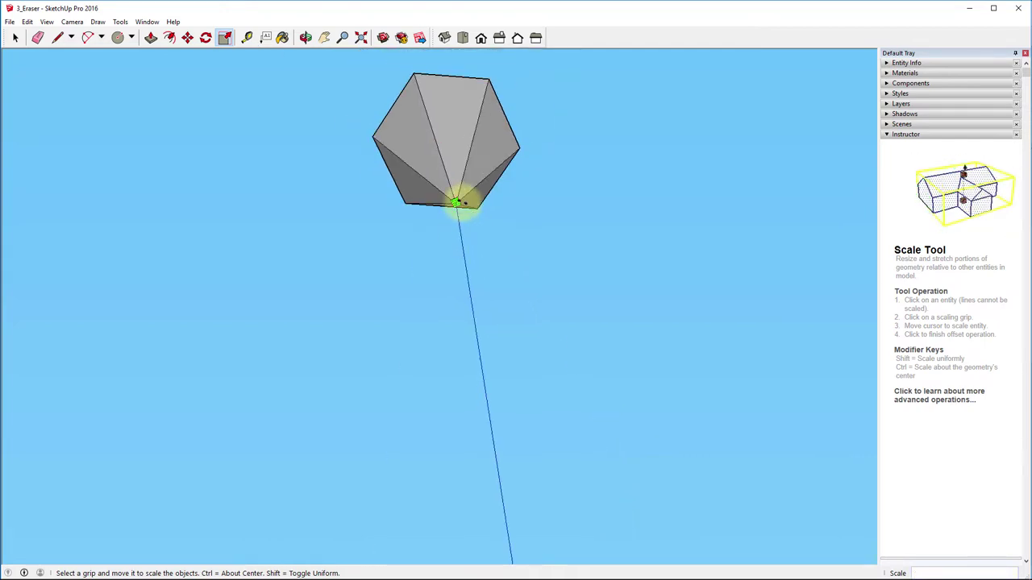
{"action": "middle_click_drag", "start_coordinate": [454, 170], "coordinate": [478, 254]}
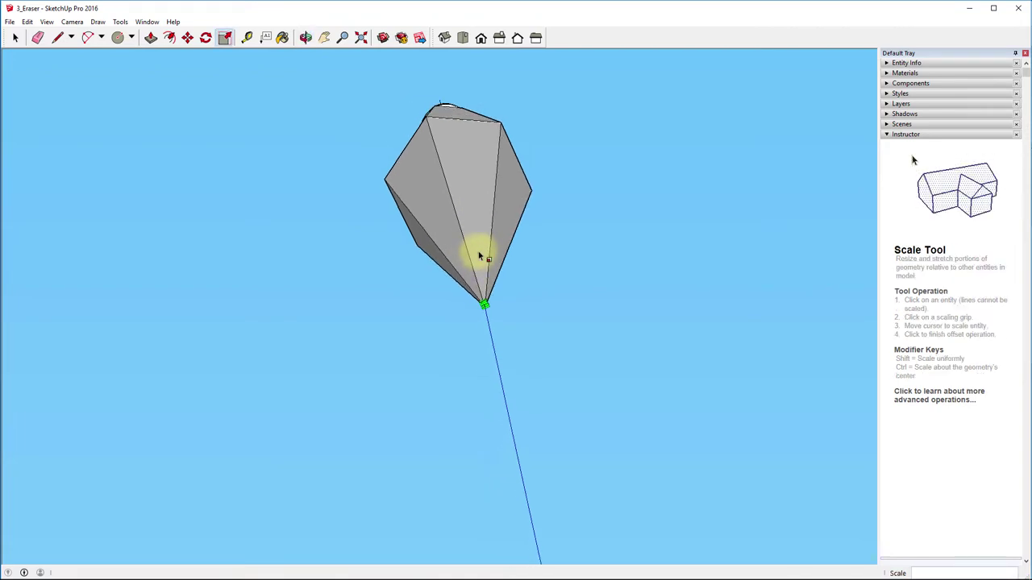
{"action": "middle_click_drag", "start_coordinate": [574, 249], "coordinate": [433, 246]}
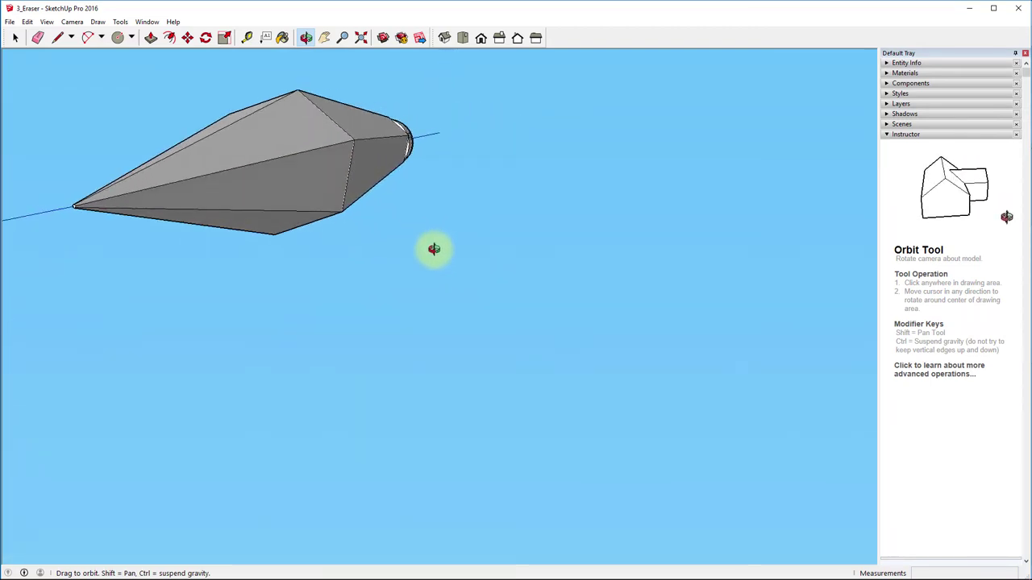
{"action": "key", "text": "F4"}
{"action": "scroll", "coordinate": [483, 475], "scroll_direction": "up", "scroll_amount": 1}
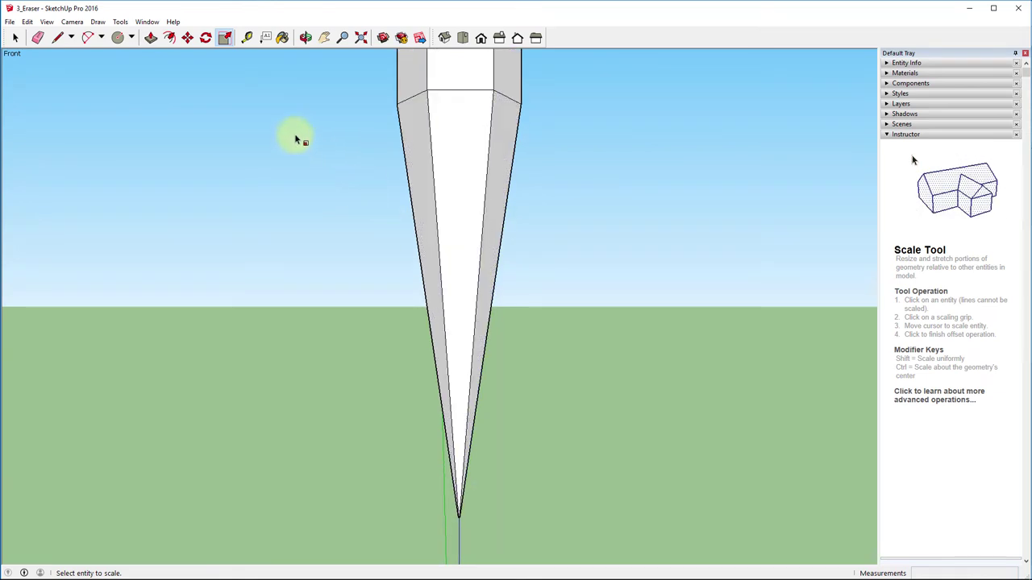
{"action": "left_click", "coordinate": [61, 42]}
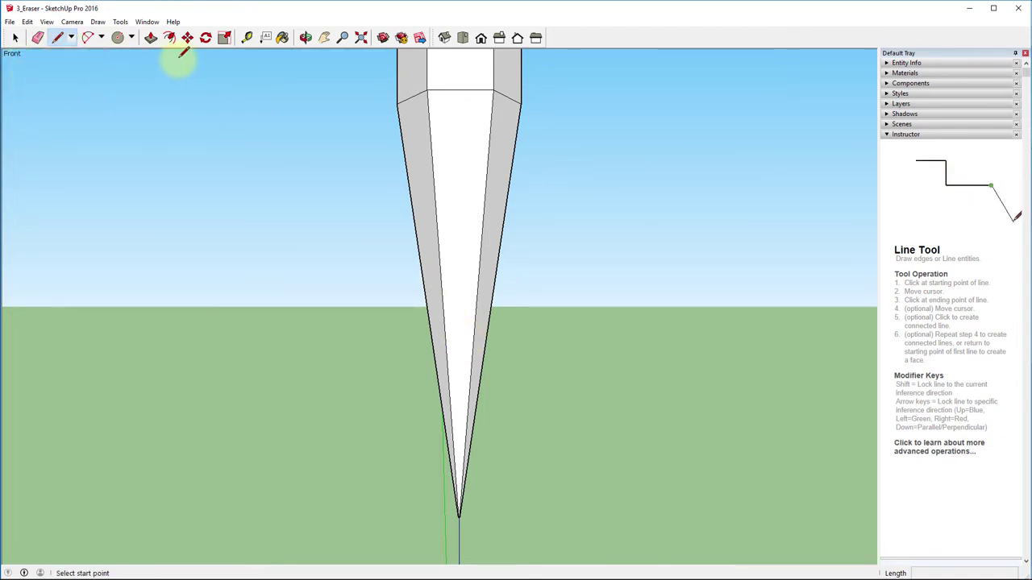
{"action": "left_click", "coordinate": [247, 38]}
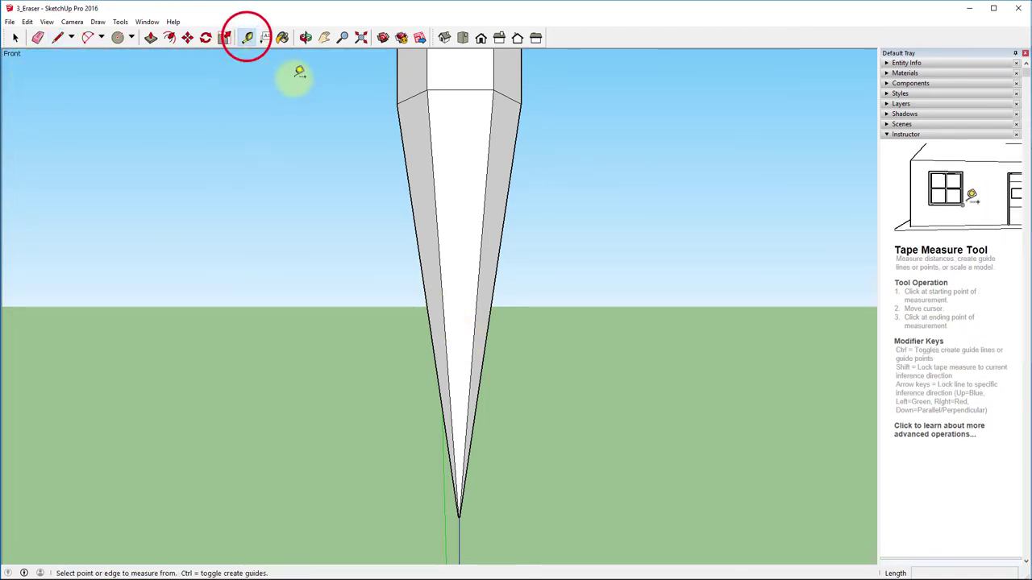
{"action": "left_click", "coordinate": [447, 86]}
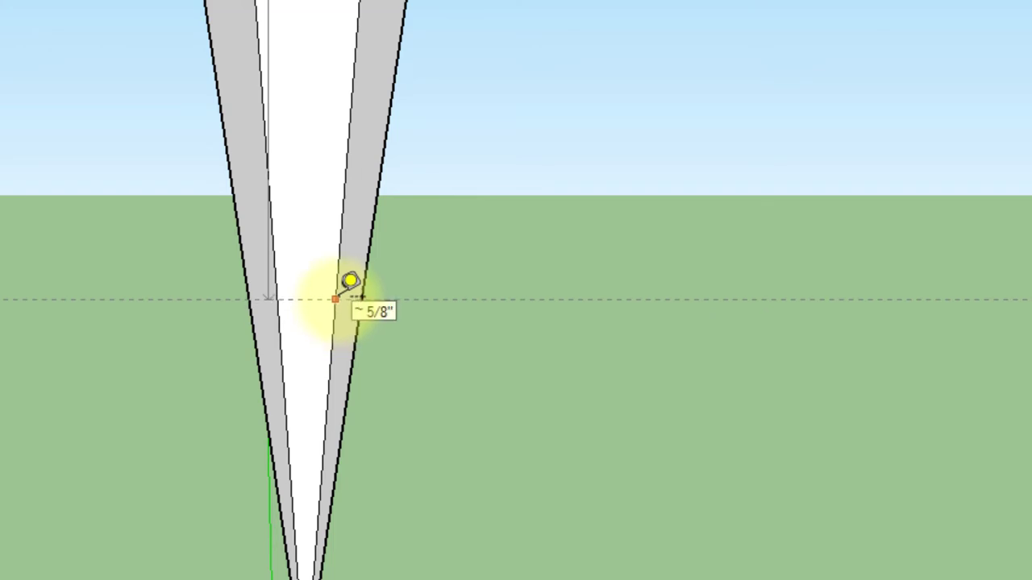
{"action": "left_click", "coordinate": [349, 281]}
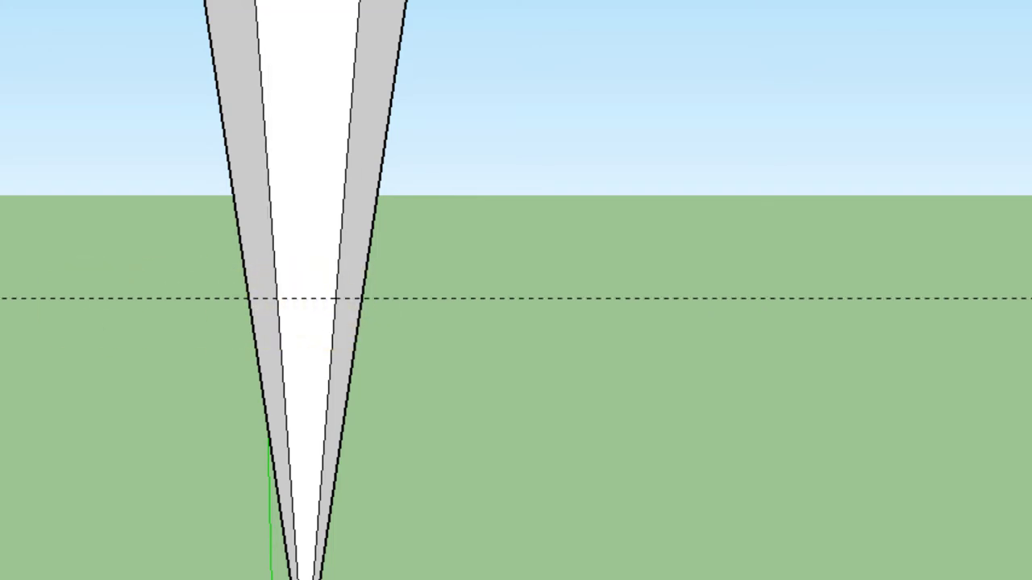
- Draw a line along the guide across one face of the tapered tip and check that it divides the face
{"action": "mouse_move", "coordinate": [32, 419]}
{"action": "middle_mouse_down"}
{"action": "mouse_move", "coordinate": [362, 443]}
{"action": "mouse_move", "coordinate": [776, 504]}
{"action": "mouse_move", "coordinate": [878, 495]}
{"action": "mouse_move", "coordinate": [491, 422]}
{"action": "mouse_move", "coordinate": [224, 395]}
{"action": "mouse_move", "coordinate": [177, 415]}
{"action": "mouse_move", "coordinate": [442, 486]}
{"action": "mouse_move", "coordinate": [382, 556]}
{"action": "middle_mouse_up"}
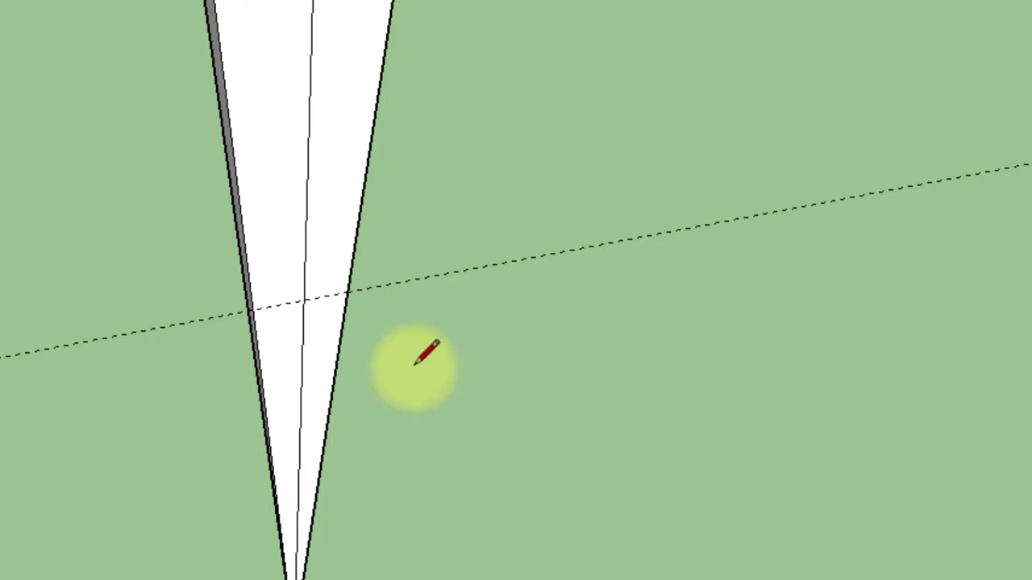
{"action": "scroll", "coordinate": [395, 297], "scroll_direction": "up", "scroll_amount": 3}
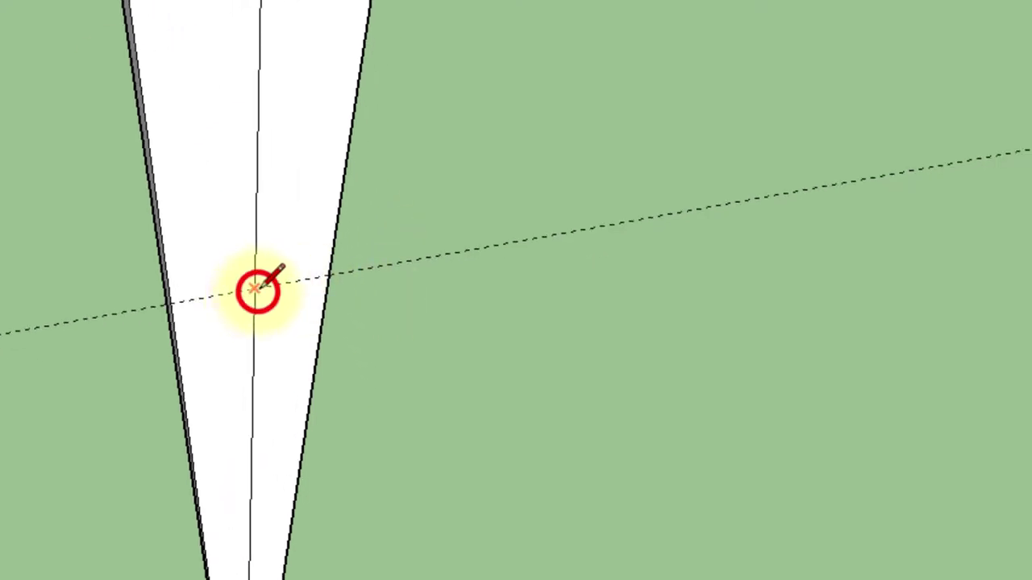
{"action": "left_click", "coordinate": [329, 277]}
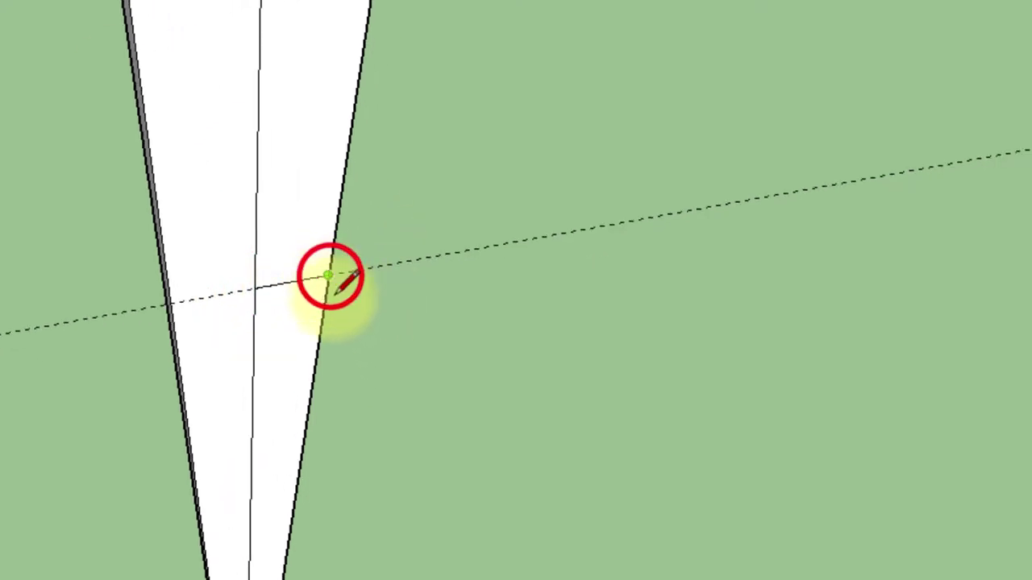
{"action": "key", "text": "space"}
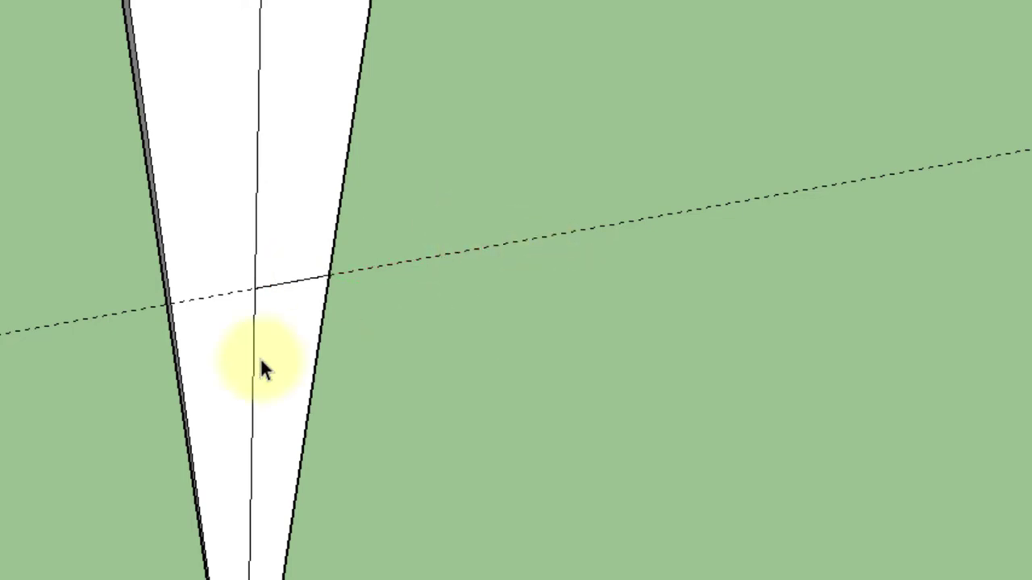
{"action": "left_click", "coordinate": [297, 357]}
{"action": "left_click", "coordinate": [299, 81]}
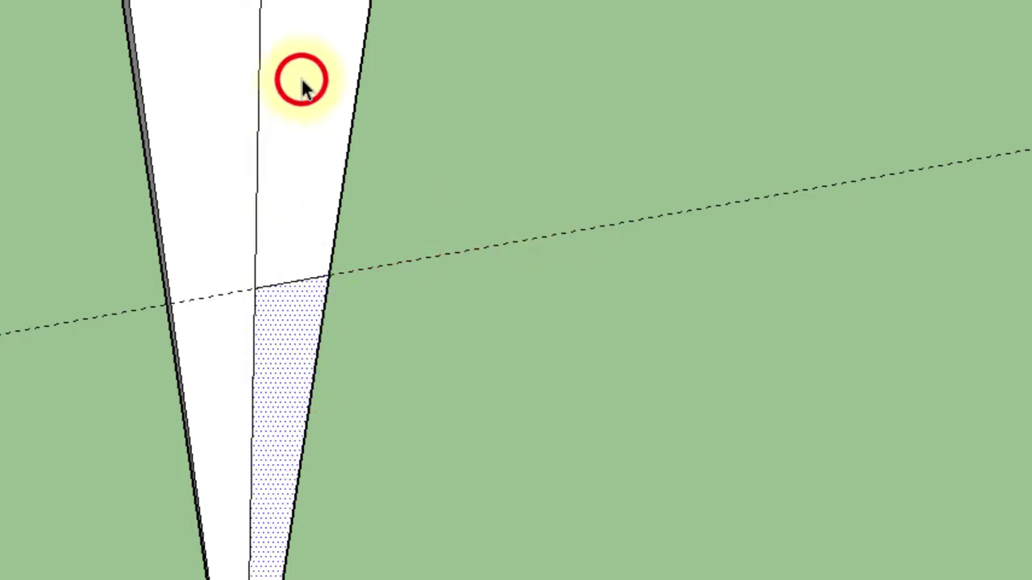
{"action": "left_click", "coordinate": [288, 334]}
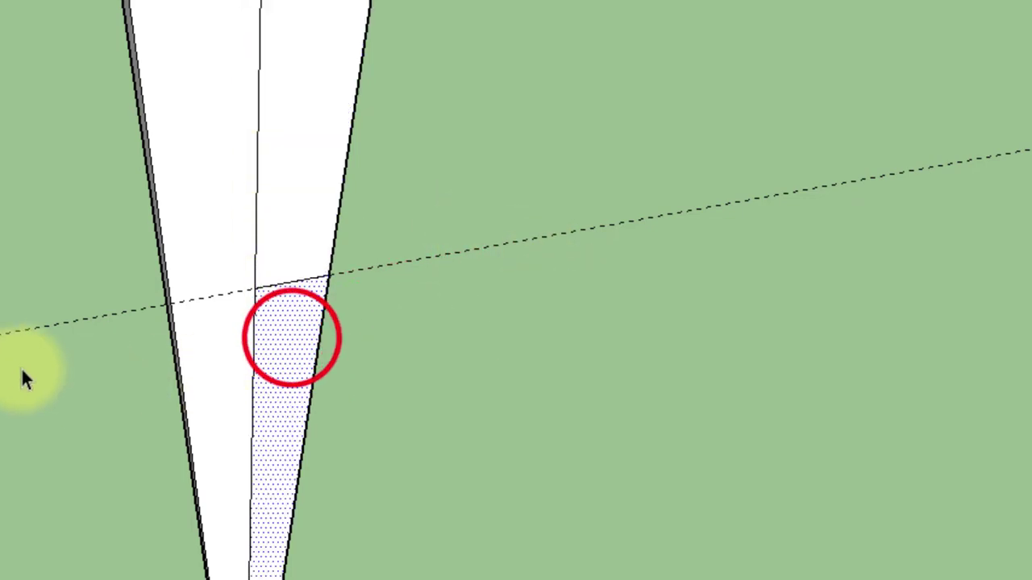
- Continue the dividing line level across the next two faces of the tip, starting from the end of the first line
{"action": "middle_click_drag", "start_coordinate": [24, 375], "coordinate": [378, 473]}
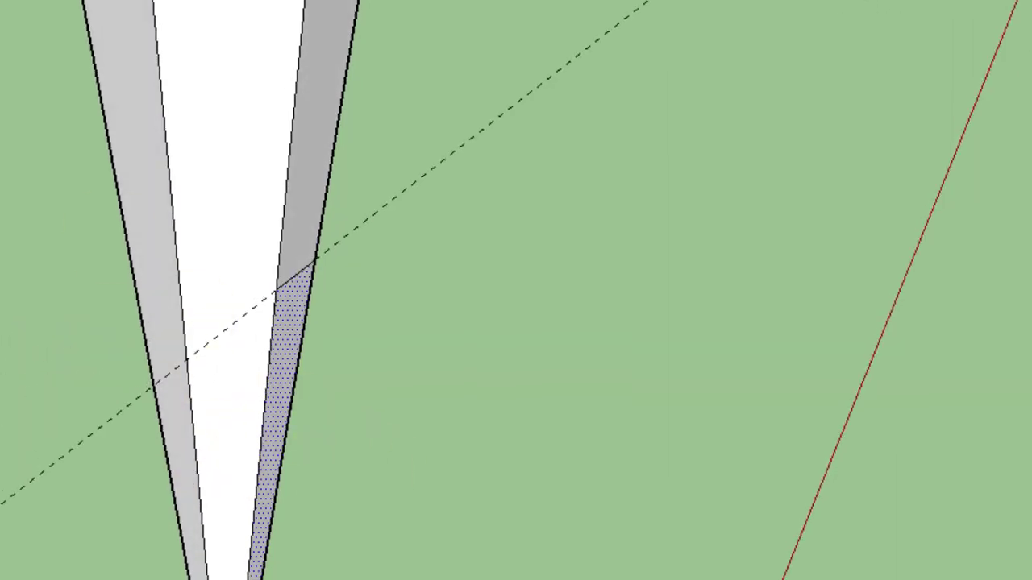
{"action": "left_click", "coordinate": [276, 288]}
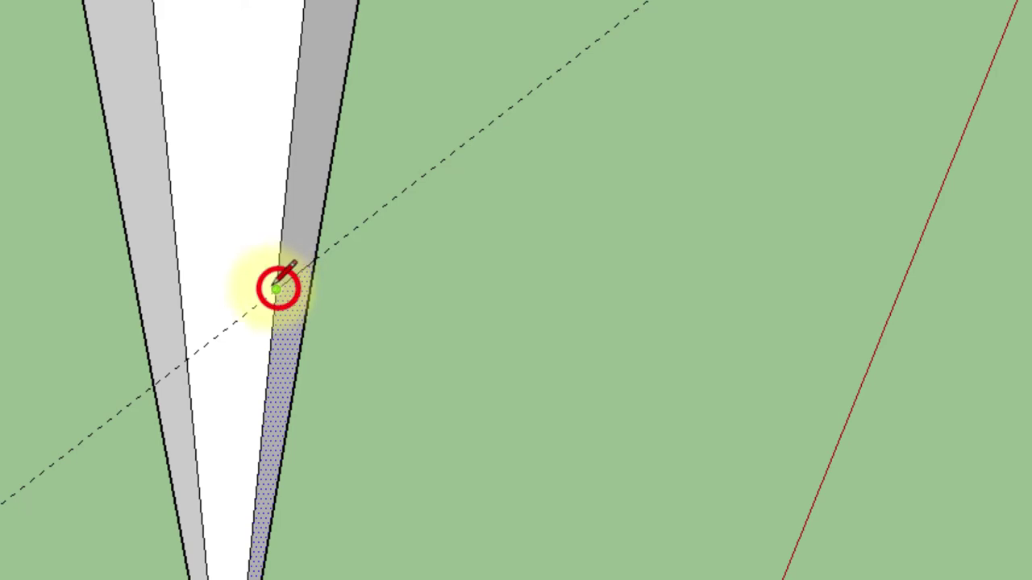
{"action": "left_click", "coordinate": [181, 299]}
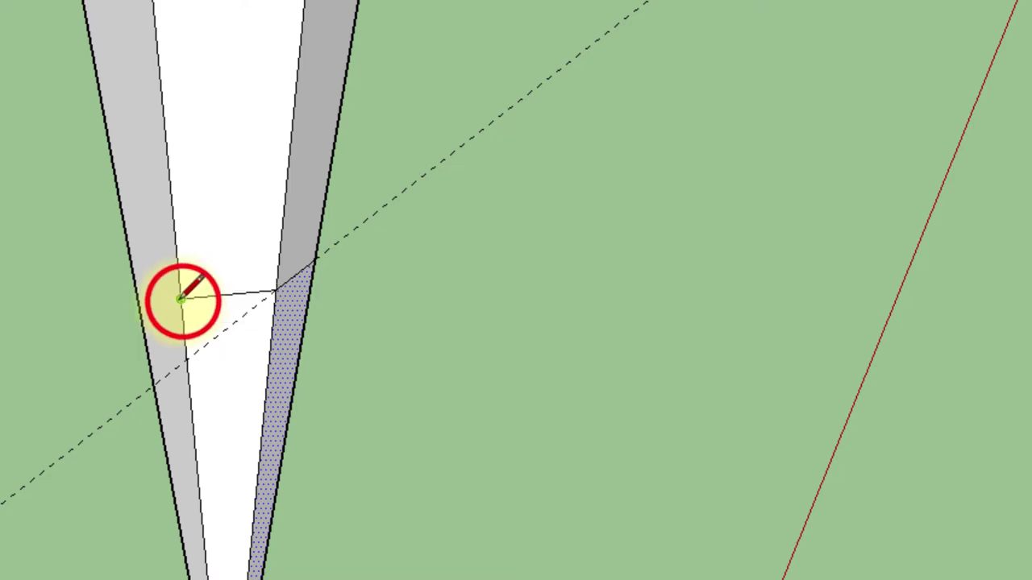
{"action": "mouse_move", "coordinate": [4, 334]}
{"action": "middle_mouse_down"}
{"action": "mouse_move", "coordinate": [86, 374]}
{"action": "mouse_move", "coordinate": [541, 382]}
{"action": "mouse_move", "coordinate": [513, 363]}
{"action": "middle_mouse_up"}
{"action": "left_click", "coordinate": [358, 307]}
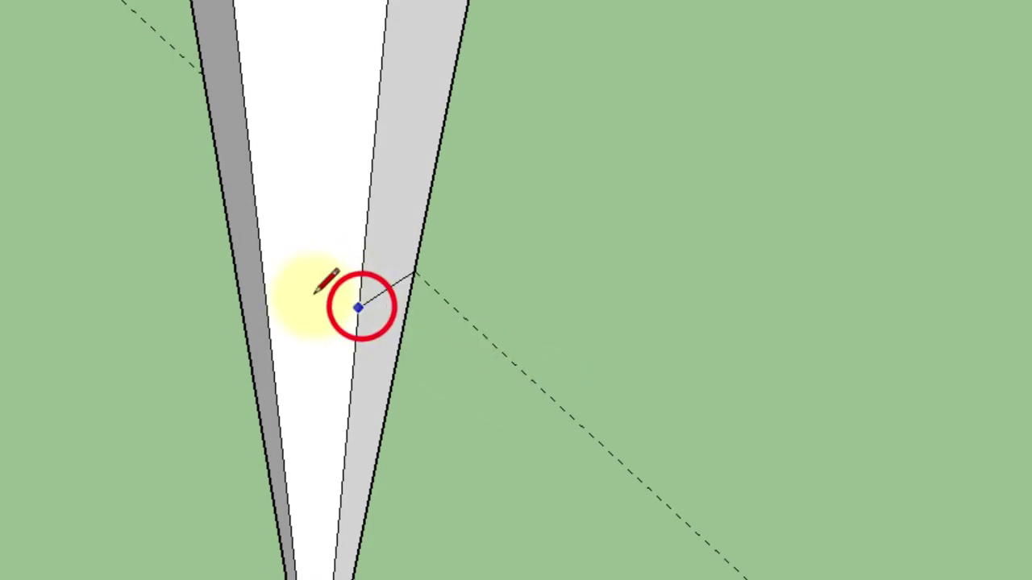
{"action": "left_click", "coordinate": [267, 307]}
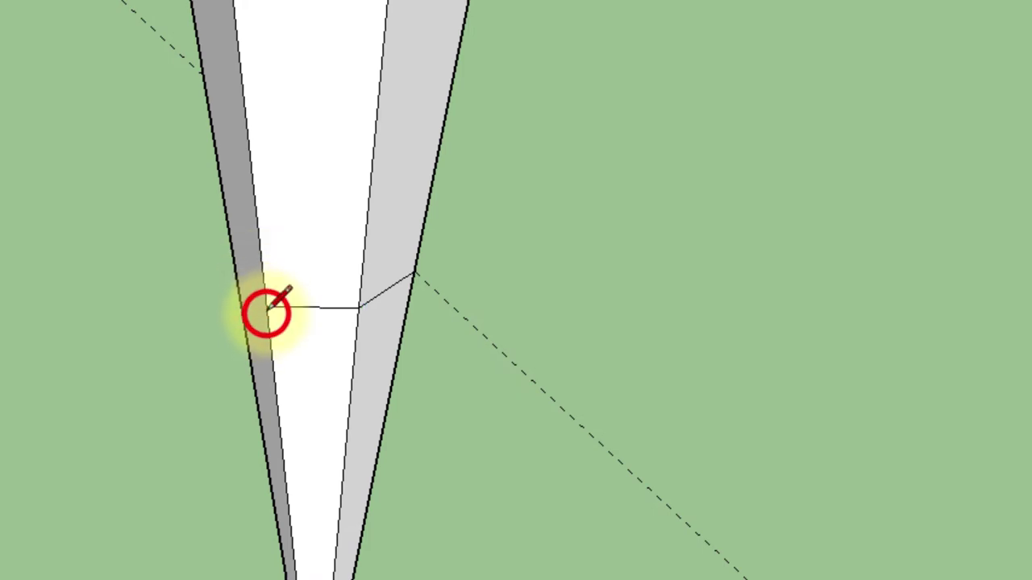
- Draw level lines across the remaining three faces of the tip, closing the loop at the start of the first line
{"action": "mouse_move", "coordinate": [131, 341]}
{"action": "middle_mouse_down"}
{"action": "mouse_move", "coordinate": [241, 410]}
{"action": "mouse_move", "coordinate": [772, 523]}
{"action": "middle_mouse_up"}
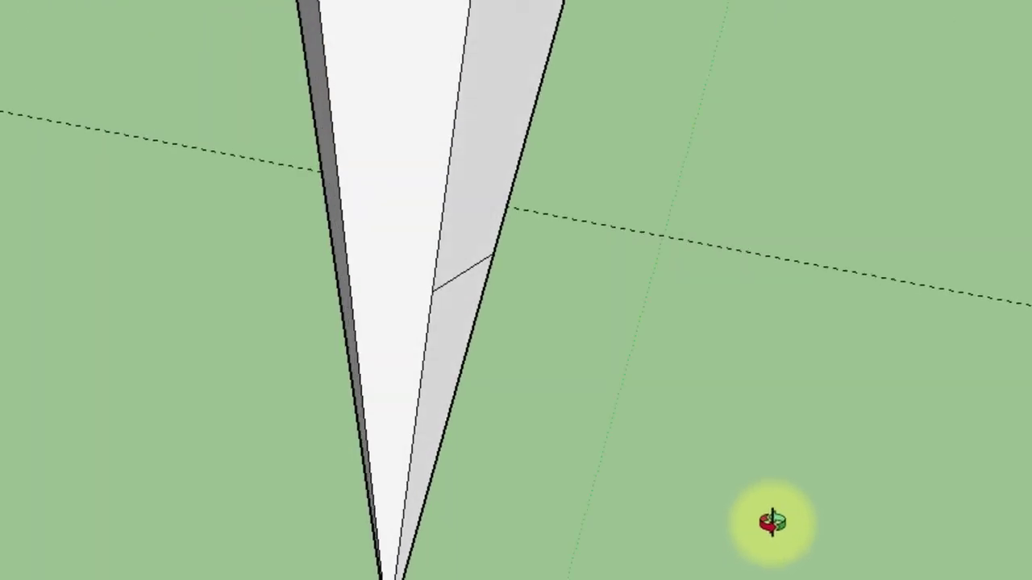
{"action": "left_click", "coordinate": [429, 292]}
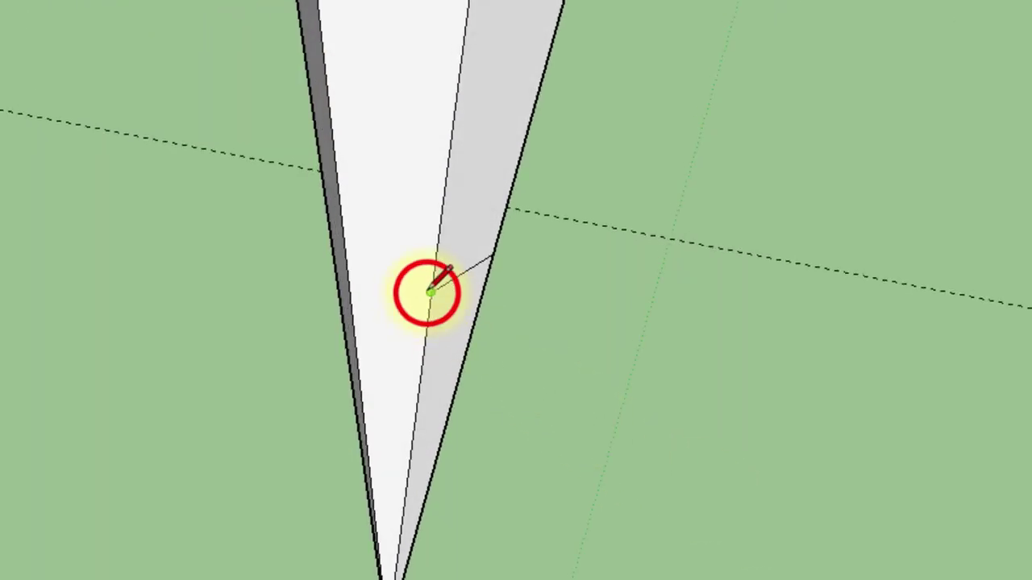
{"action": "left_click", "coordinate": [346, 279]}
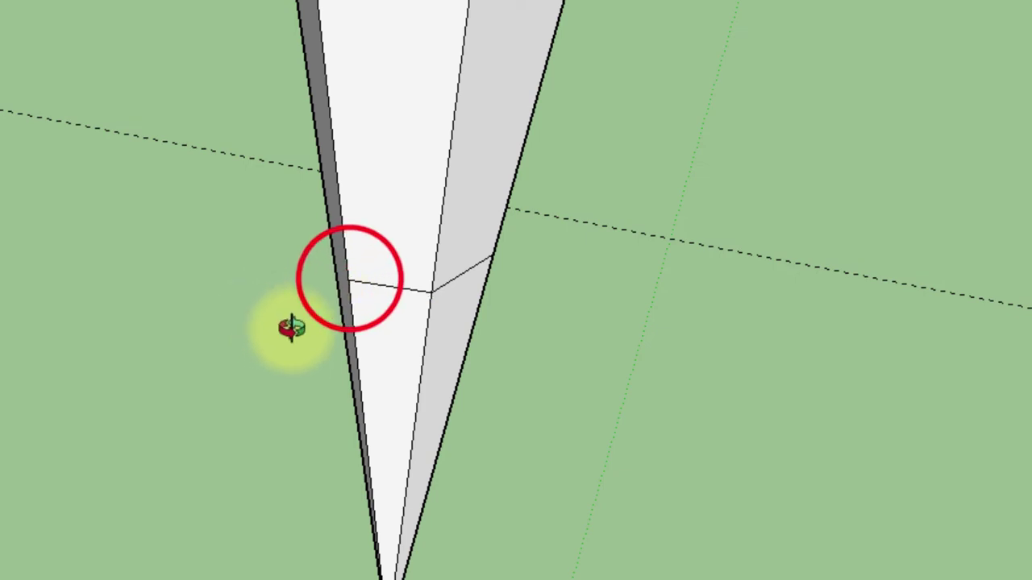
{"action": "middle_click_drag", "start_coordinate": [290, 330], "coordinate": [925, 457]}
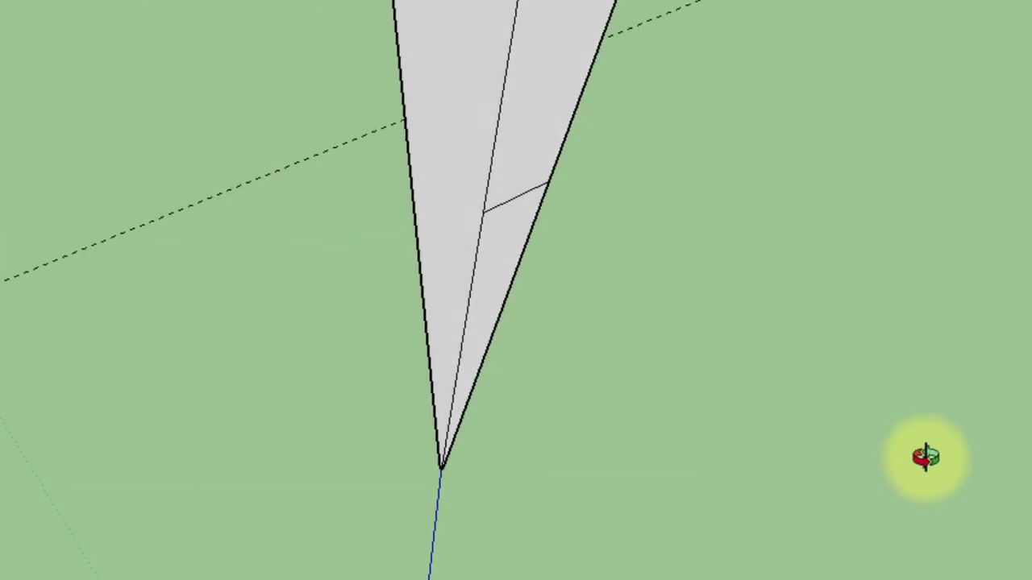
{"action": "left_click", "coordinate": [484, 209]}
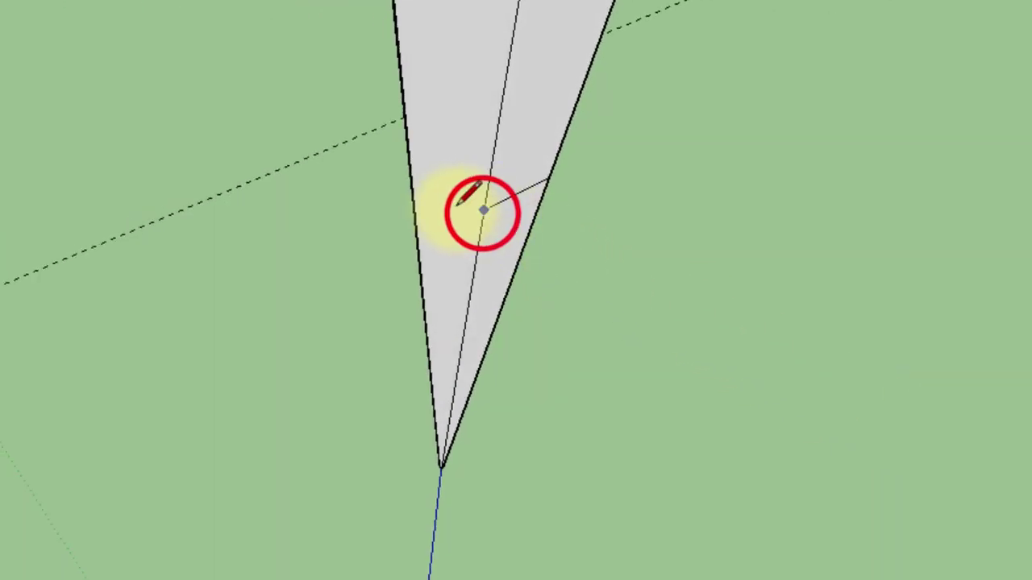
{"action": "left_click", "coordinate": [412, 192]}
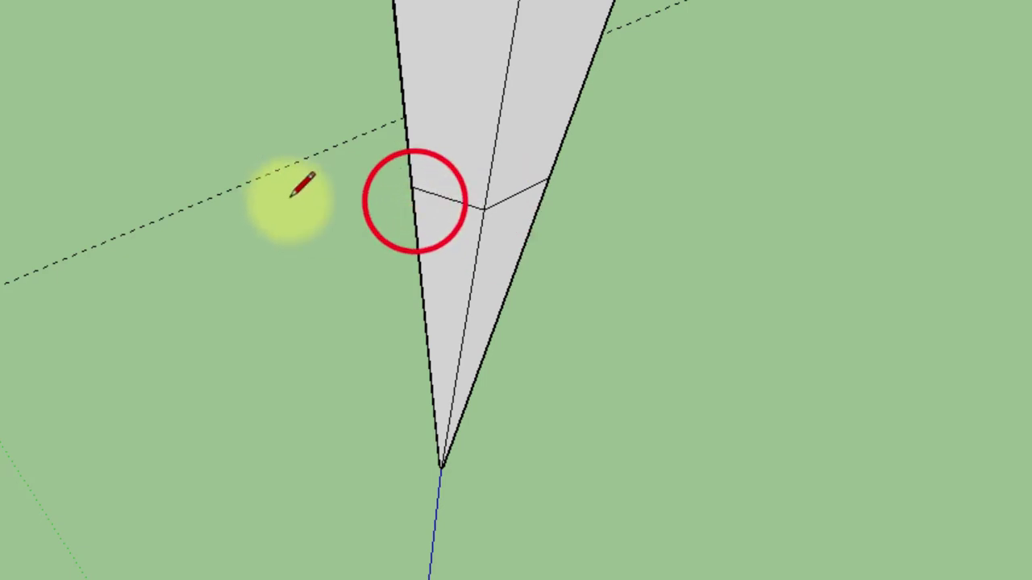
{"action": "middle_click_drag", "start_coordinate": [295, 185], "coordinate": [1031, 321]}
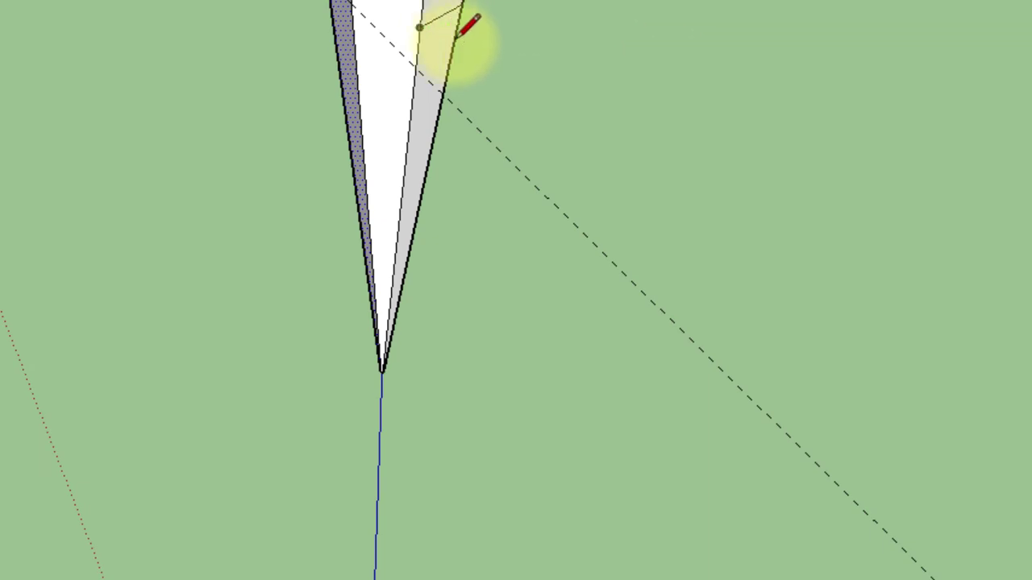
{"action": "mouse_move", "coordinate": [431, 11]}
{"action": "middle_mouse_down", "text": "shift"}
{"action": "mouse_move", "coordinate": [468, 103]}
{"action": "mouse_move", "coordinate": [528, 203]}
{"action": "middle_mouse_up", "text": "shift"}
{"action": "left_click", "coordinate": [528, 202]}
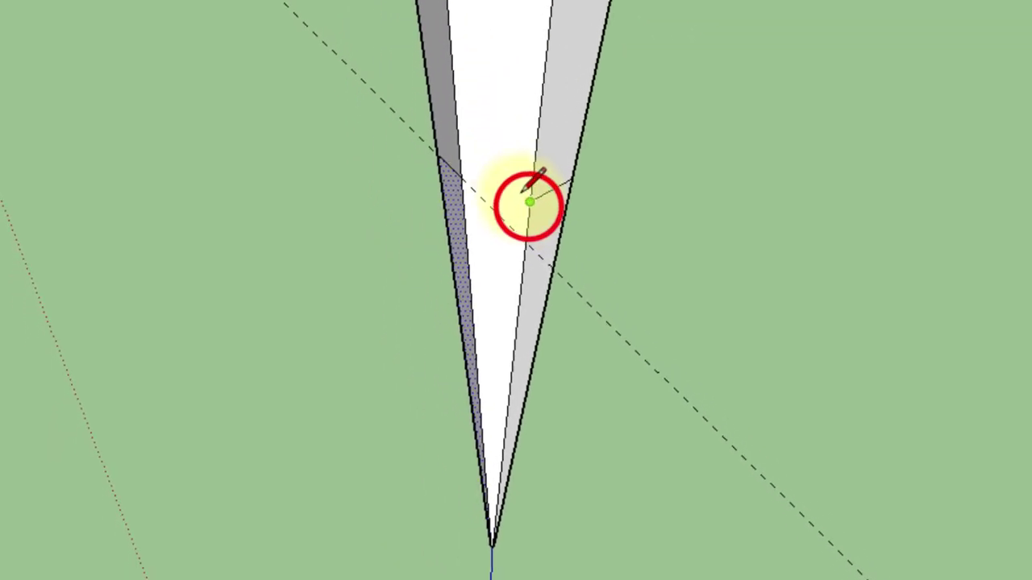
{"action": "left_click", "coordinate": [460, 177]}
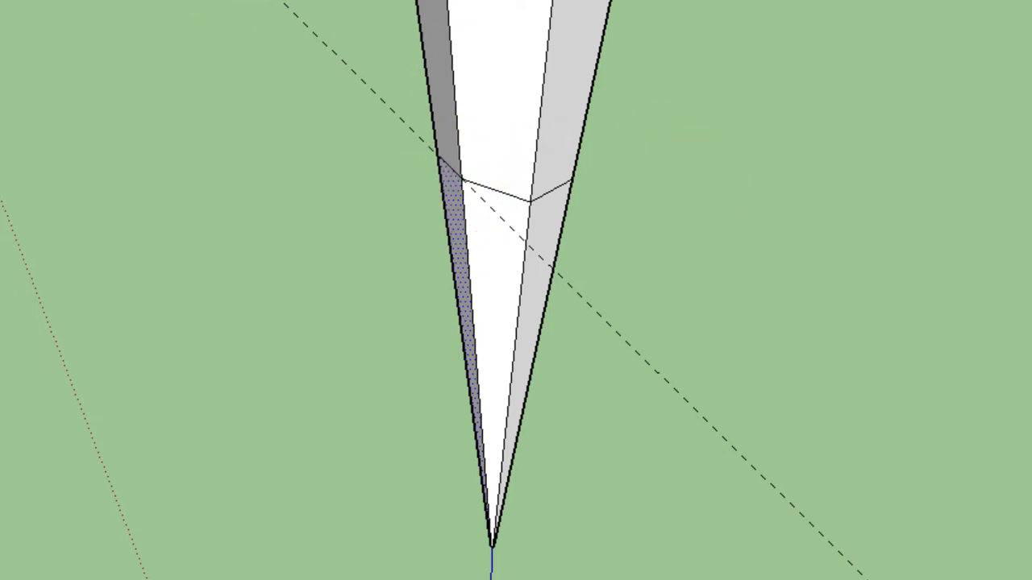
- Check all around the tip that the faces above and below the dividing line select separately, and fit the whole pencil in view
{"action": "left_click", "coordinate": [504, 112]}
{"action": "left_click", "coordinate": [488, 253]}
{"action": "left_click", "coordinate": [545, 225]}
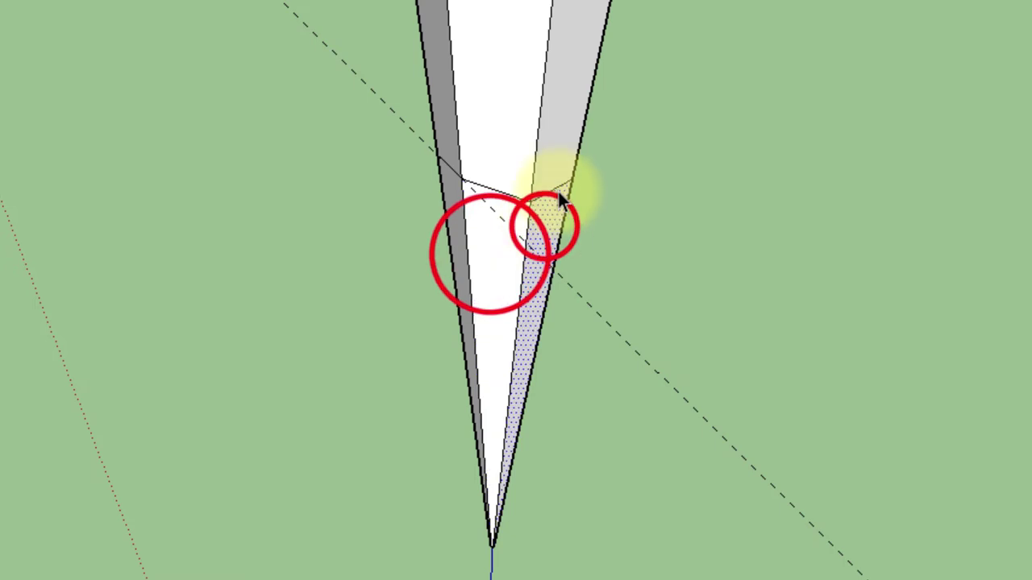
{"action": "left_click", "coordinate": [559, 108]}
{"action": "middle_click_drag", "start_coordinate": [838, 278], "coordinate": [210, 137]}
{"action": "left_click", "coordinate": [477, 62]}
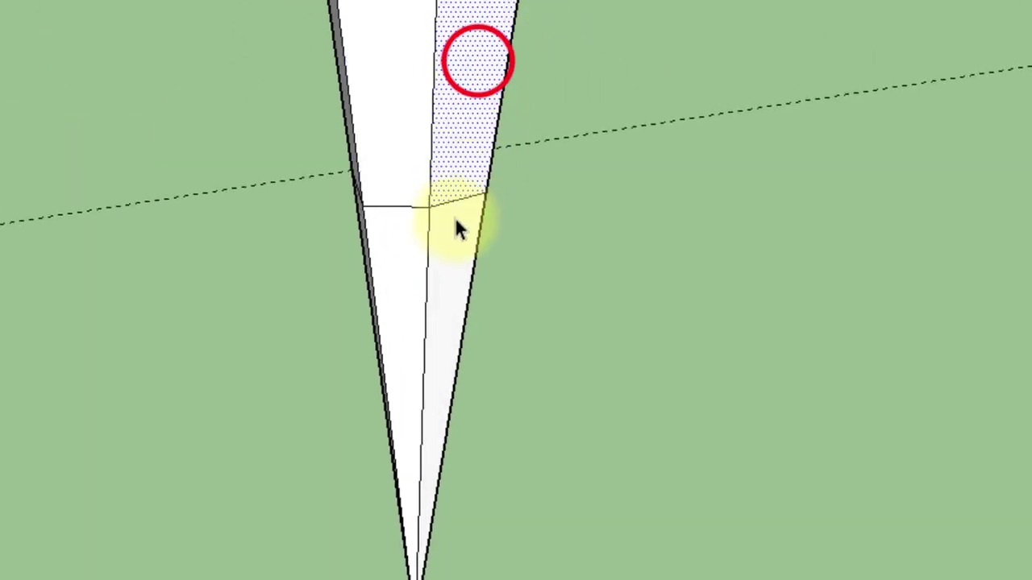
{"action": "left_click", "coordinate": [454, 226]}
{"action": "middle_click_drag", "start_coordinate": [769, 318], "coordinate": [441, 41]}
{"action": "left_click", "coordinate": [428, 23]}
{"action": "left_click", "coordinate": [402, 245]}
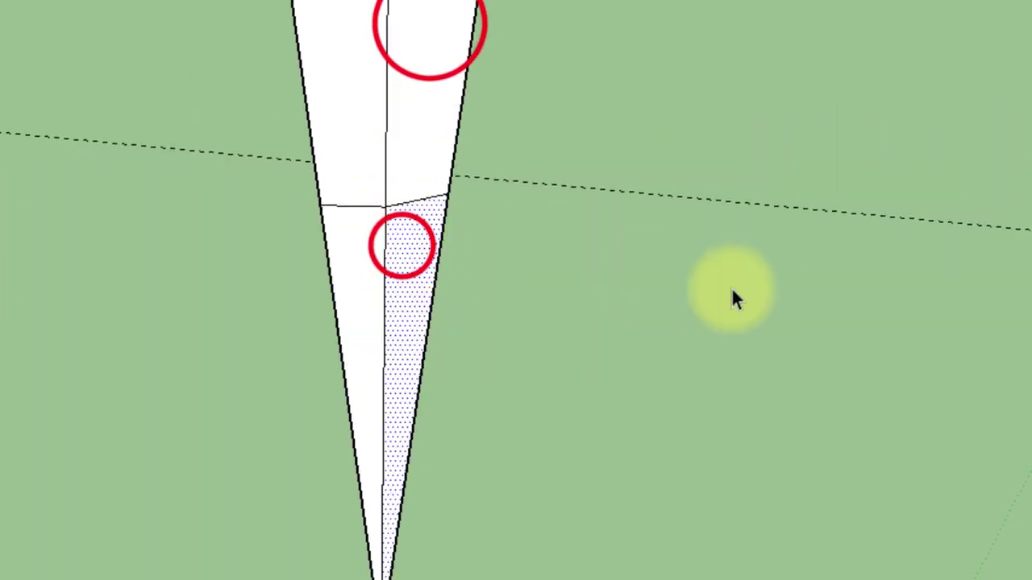
{"action": "middle_click_drag", "start_coordinate": [488, 341], "coordinate": [216, 42]}
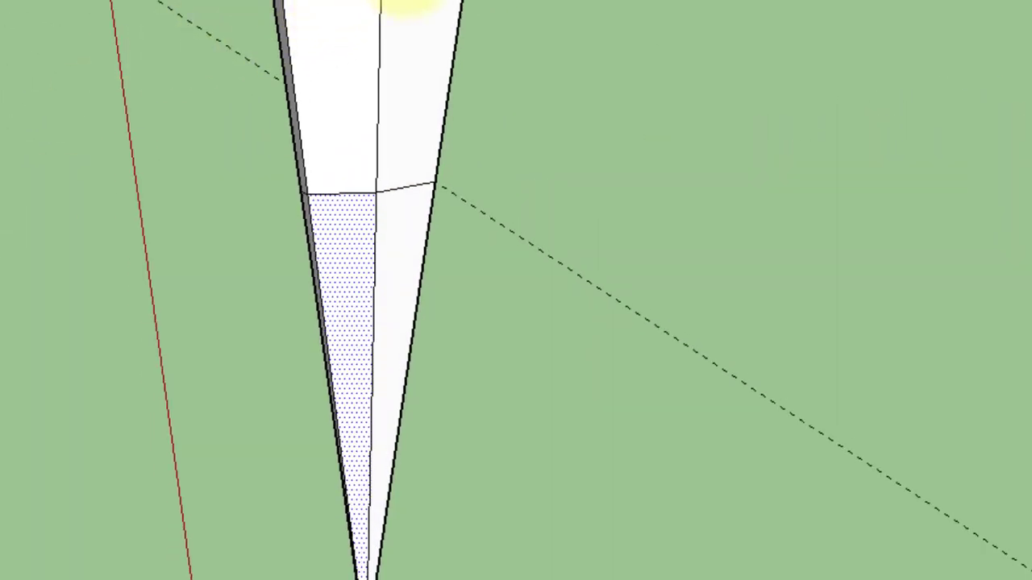
{"action": "left_click", "coordinate": [371, 246]}
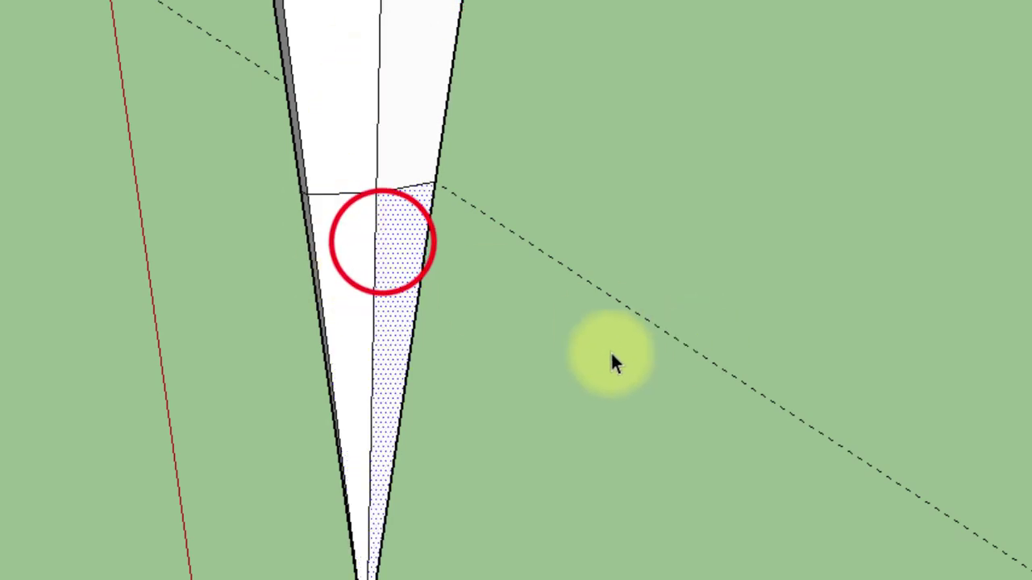
{"action": "middle_click_drag", "start_coordinate": [615, 361], "coordinate": [30, 324]}
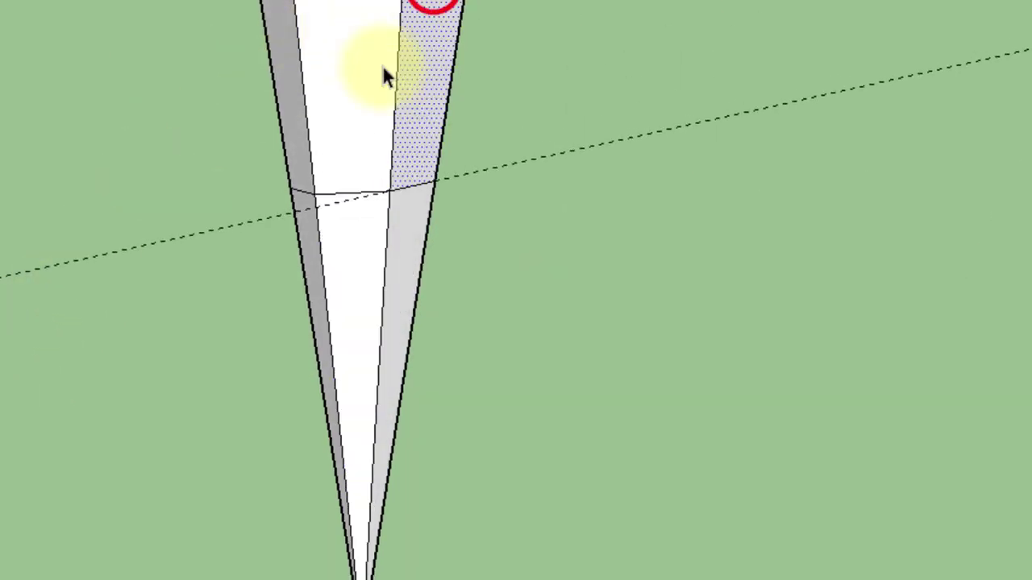
{"action": "left_click", "coordinate": [422, 292]}
{"action": "middle_click_drag", "start_coordinate": [712, 207], "coordinate": [142, 238]}
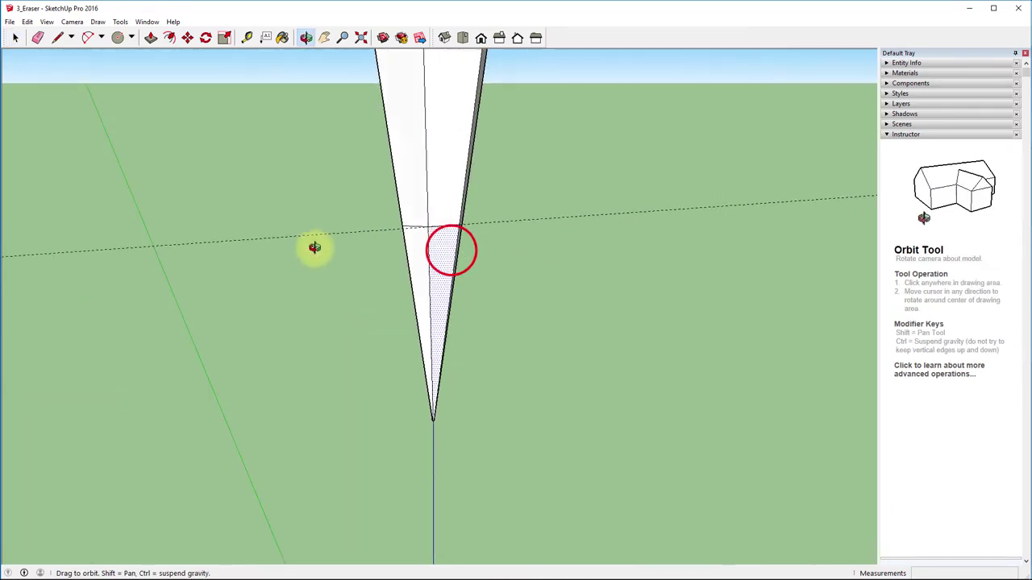
{"action": "middle_click_drag", "start_coordinate": [314, 247], "coordinate": [203, 260]}
{"action": "left_click", "coordinate": [461, 174]}
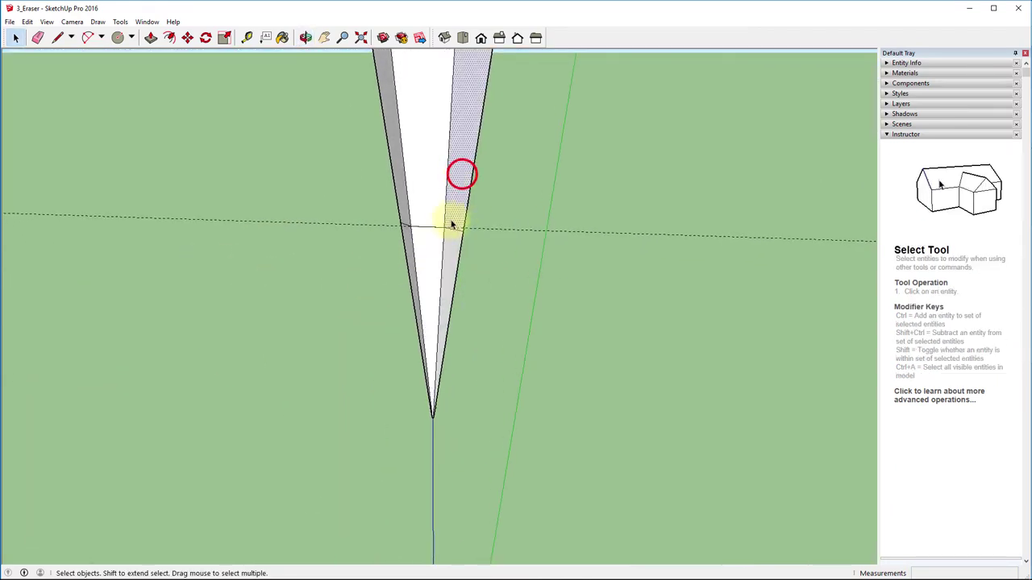
{"action": "left_click", "coordinate": [453, 241]}
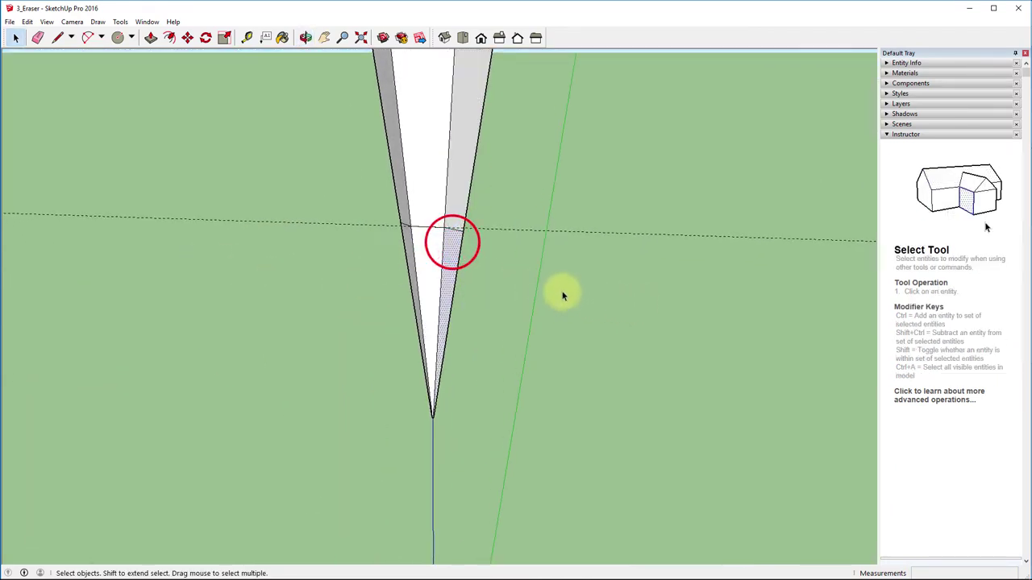
{"action": "middle_click_drag", "start_coordinate": [562, 295], "coordinate": [201, 250]}
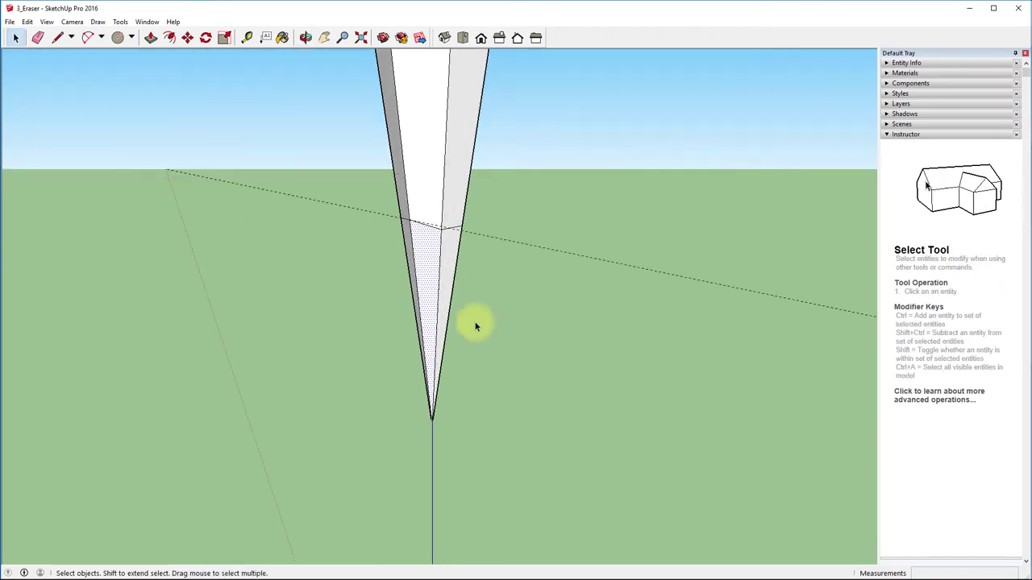
{"action": "middle_click_drag", "start_coordinate": [617, 330], "coordinate": [363, 301]}
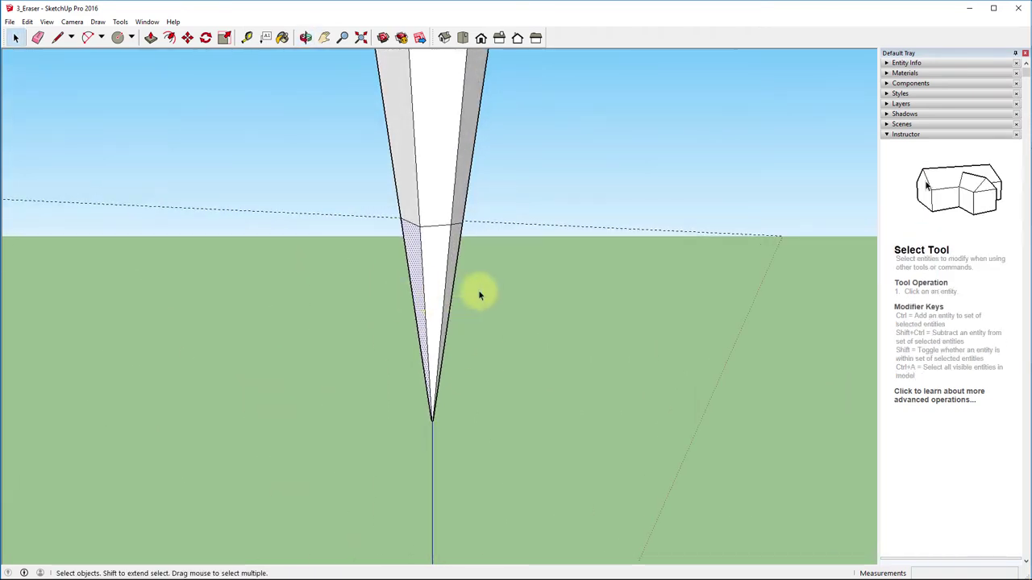
{"action": "middle_click_drag", "start_coordinate": [636, 278], "coordinate": [495, 243]}
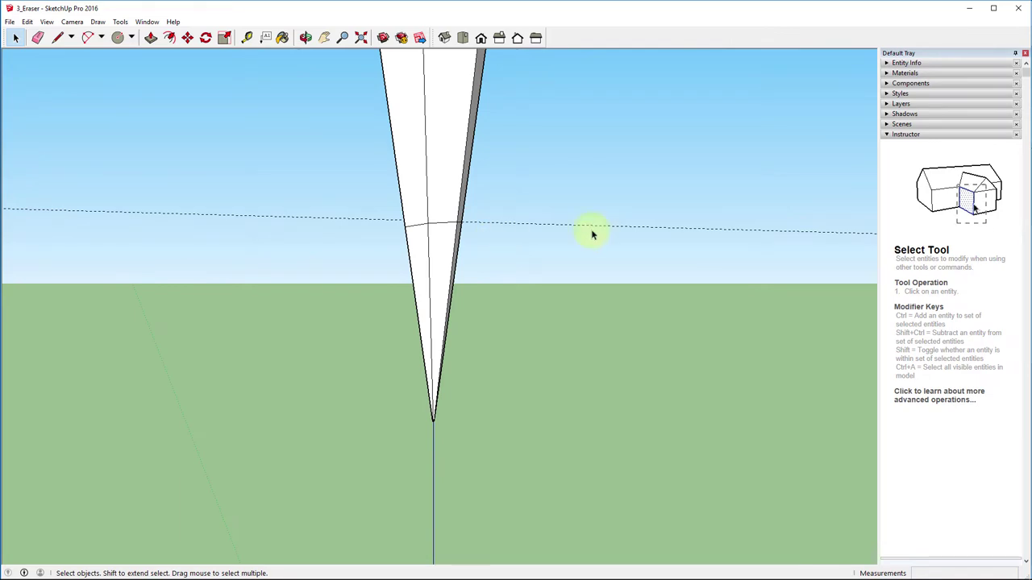
{"action": "middle_click_drag", "start_coordinate": [570, 142], "coordinate": [723, 322]}
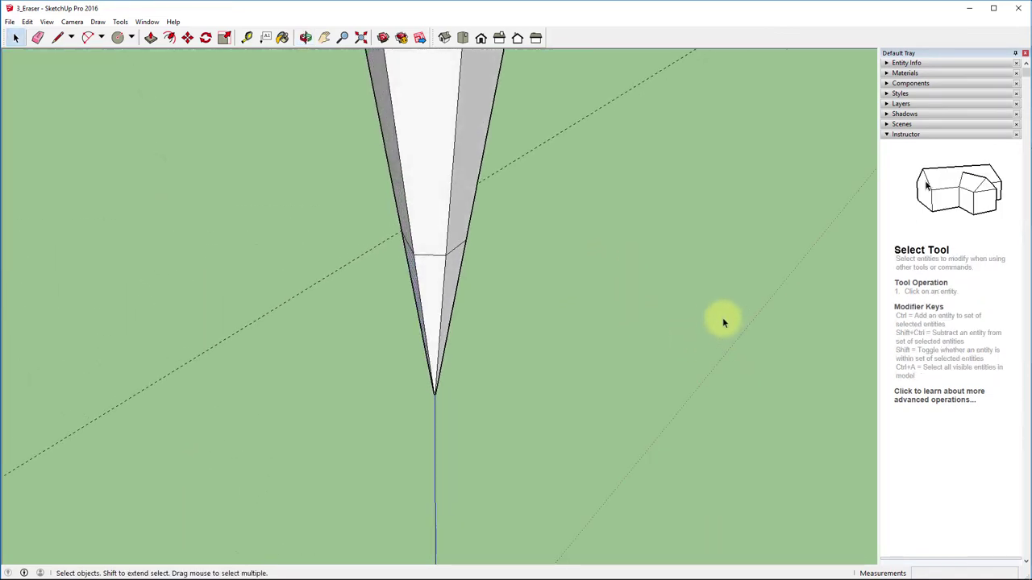
{"action": "scroll", "coordinate": [524, 103], "scroll_direction": "down", "scroll_amount": 4}
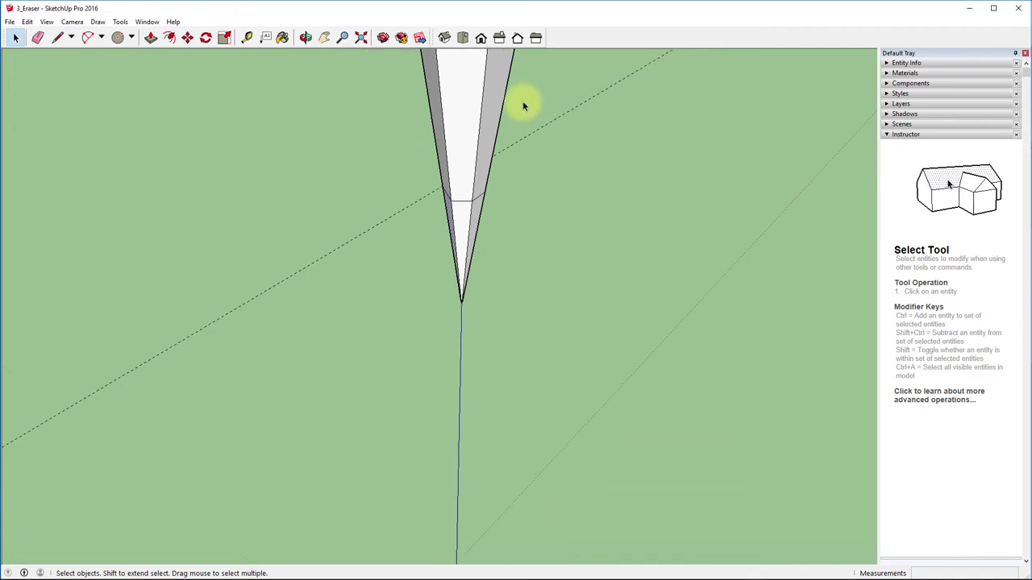
{"action": "left_click", "coordinate": [363, 39]}
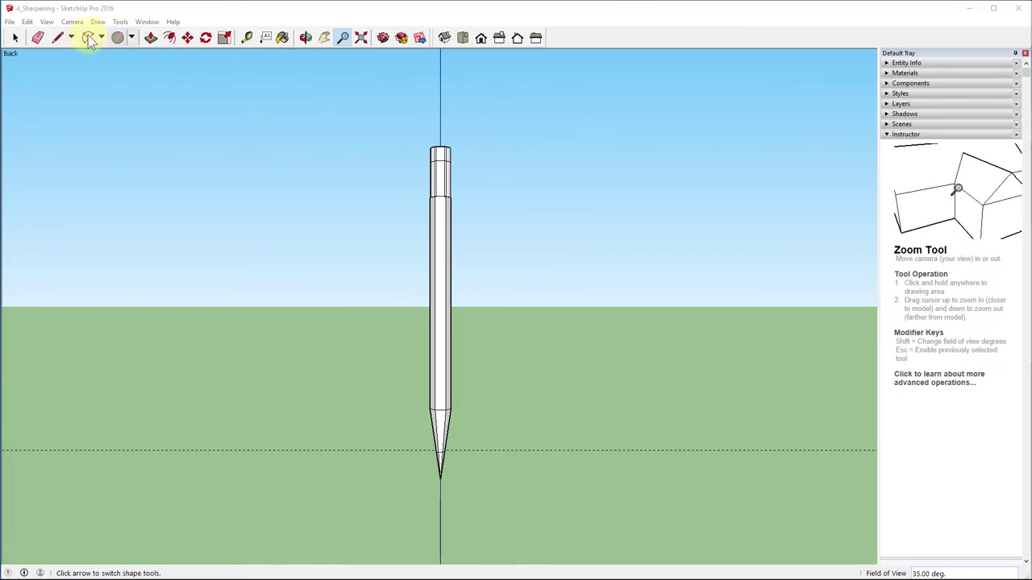
- Select the whole pencil and rotate it 90 degrees about its upper body so that it lies horizontally, tip facing right
{"action": "left_click", "coordinate": [16, 38]}
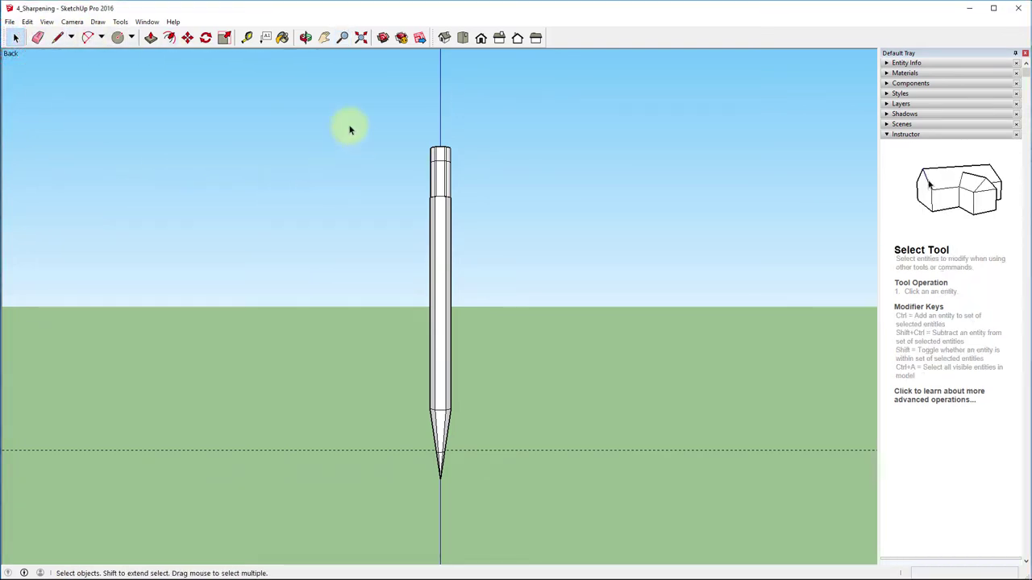
{"action": "left_click", "coordinate": [301, 120]}
{"action": "mouse_move", "coordinate": [338, 111]}
{"action": "left_mouse_down"}
{"action": "mouse_move", "coordinate": [520, 499]}
{"action": "mouse_move", "coordinate": [570, 528]}
{"action": "left_mouse_up"}
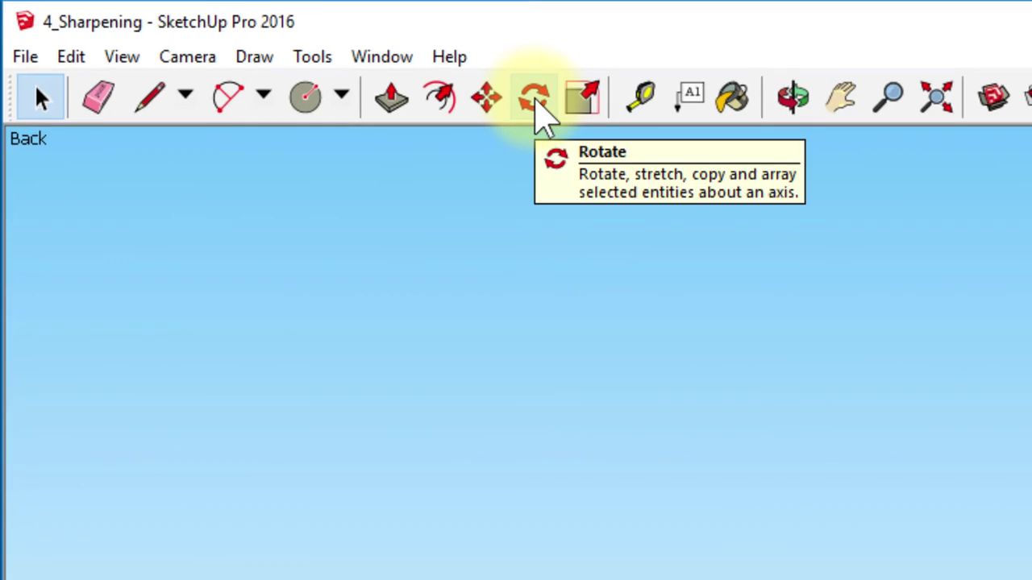
{"action": "left_click", "coordinate": [540, 109]}
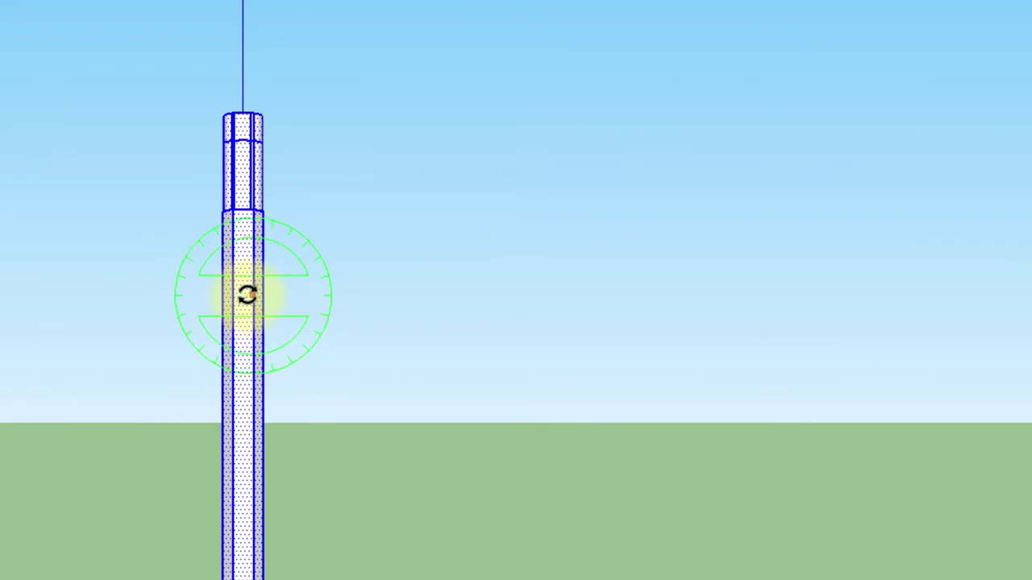
{"action": "left_click", "coordinate": [245, 296]}
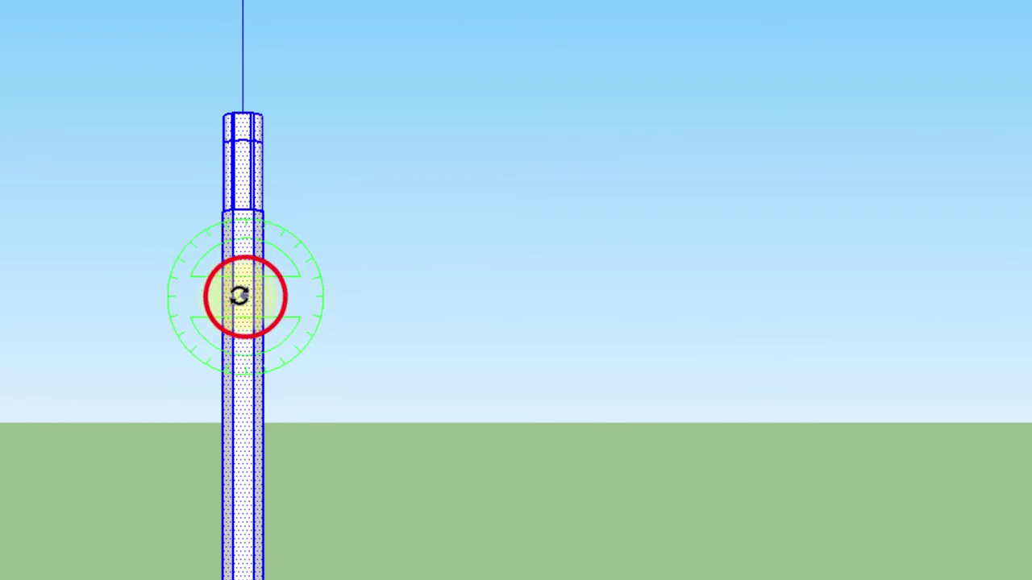
{"action": "scroll", "coordinate": [266, 291], "scroll_direction": "up", "scroll_amount": 3}
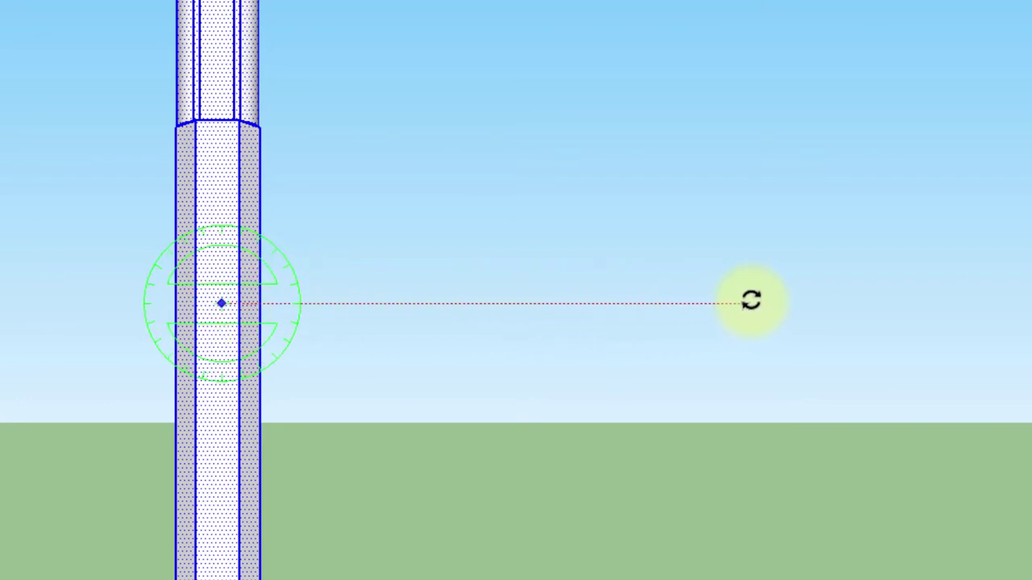
{"action": "left_click", "coordinate": [750, 301]}
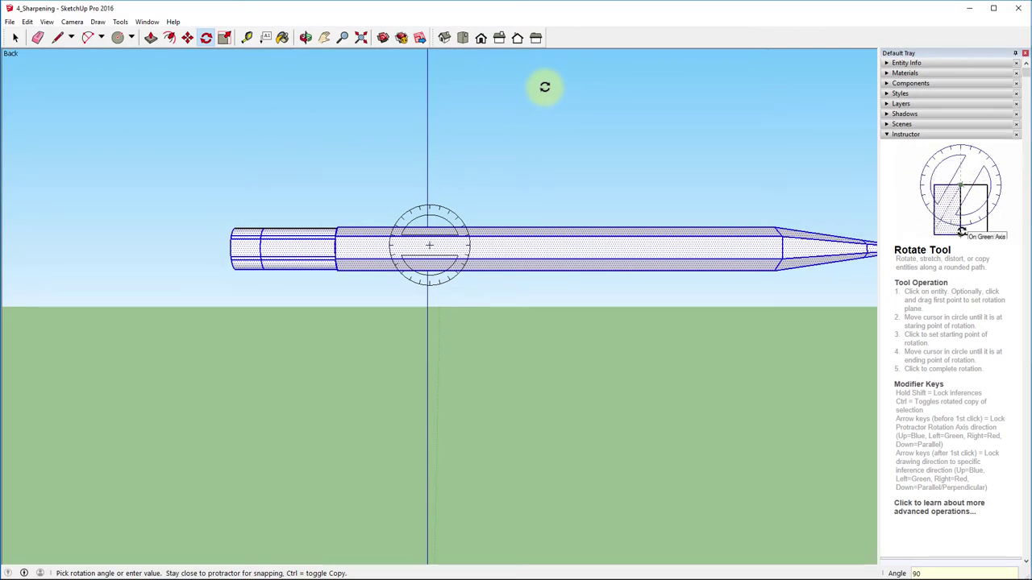
{"action": "left_click", "coordinate": [532, 108]}
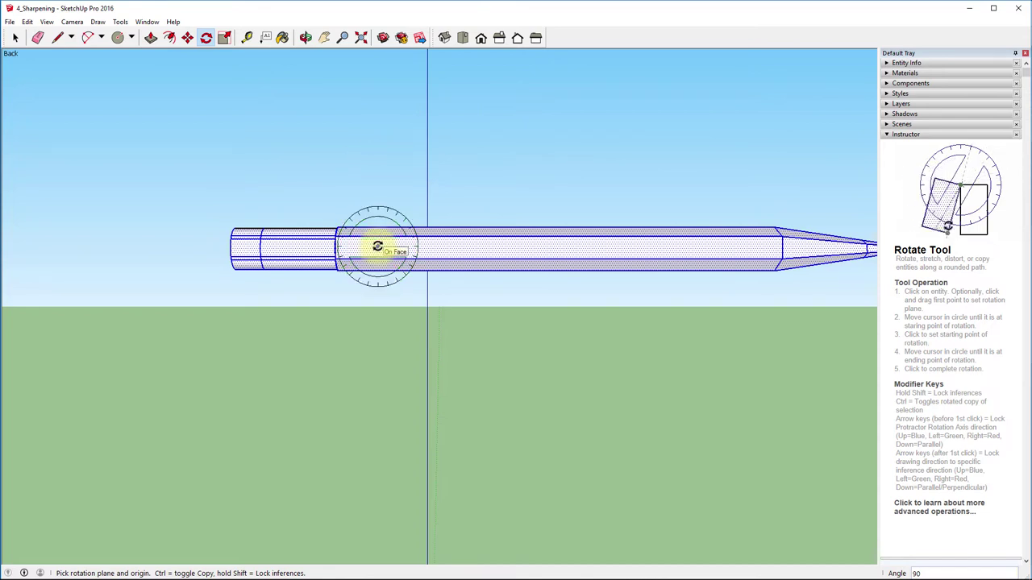
{"action": "left_click", "coordinate": [16, 38]}
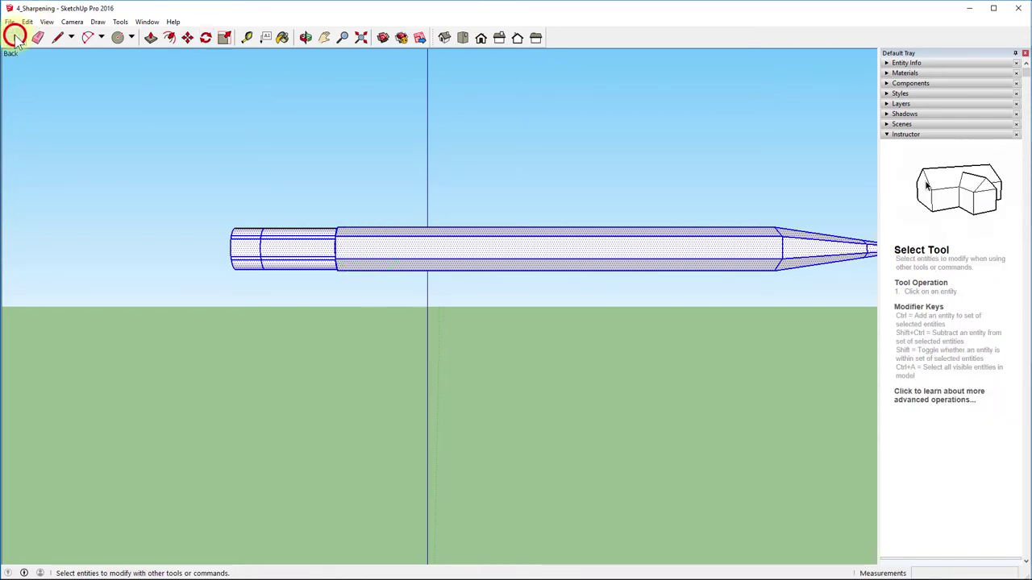
{"action": "left_click", "coordinate": [334, 133]}
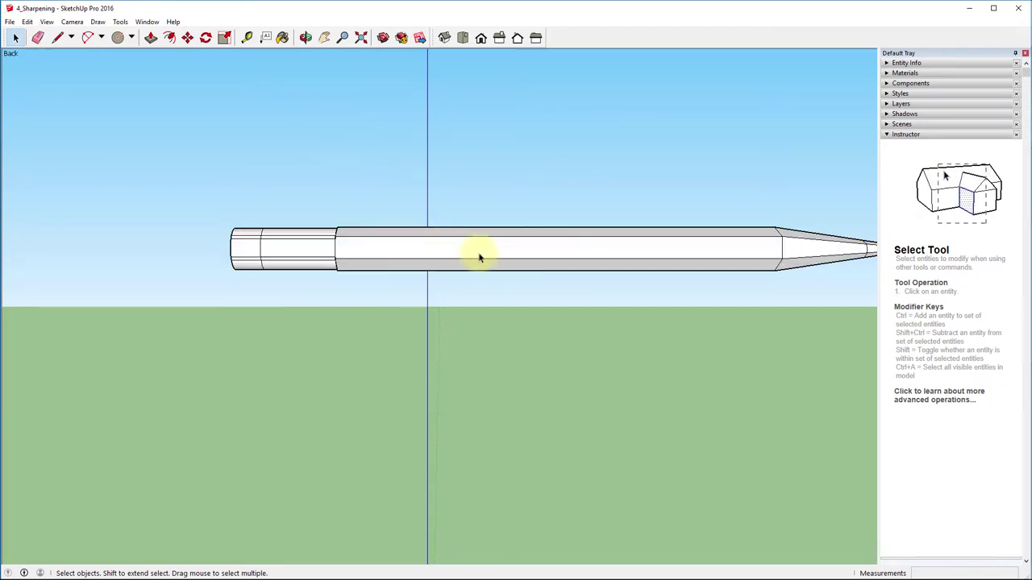
- Measure the width of the pencil body's front face between its two long edges
{"action": "scroll", "coordinate": [480, 256], "scroll_direction": "up", "scroll_amount": 1}
{"action": "scroll", "coordinate": [479, 255], "scroll_direction": "up", "scroll_amount": 2}
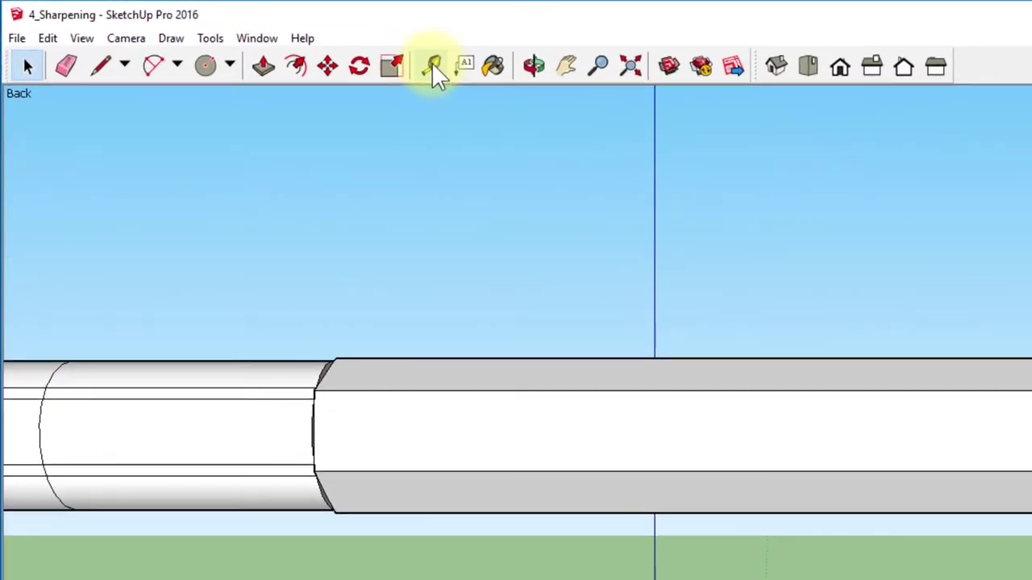
{"action": "left_click", "coordinate": [247, 38]}
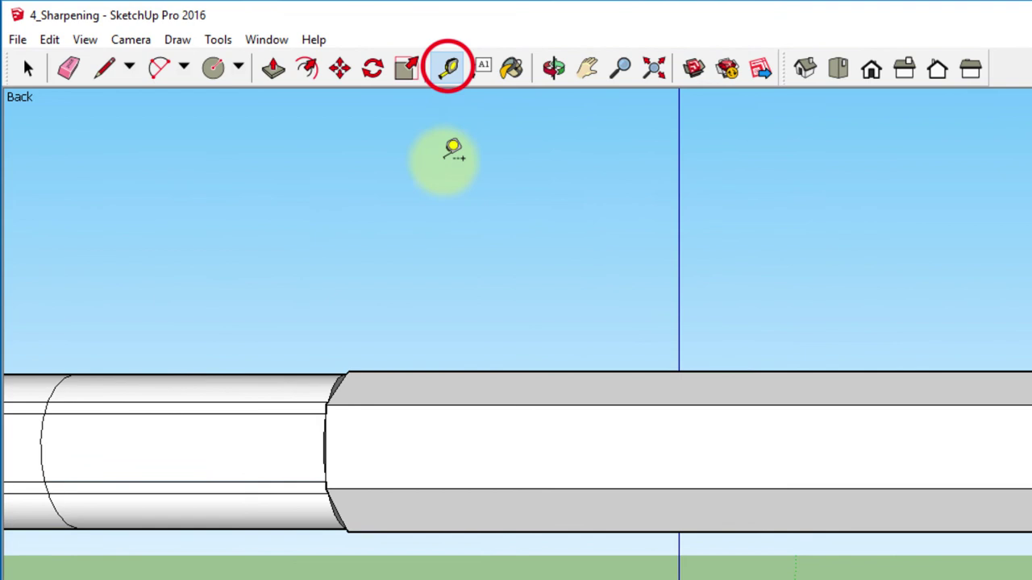
{"action": "left_click", "coordinate": [480, 404]}
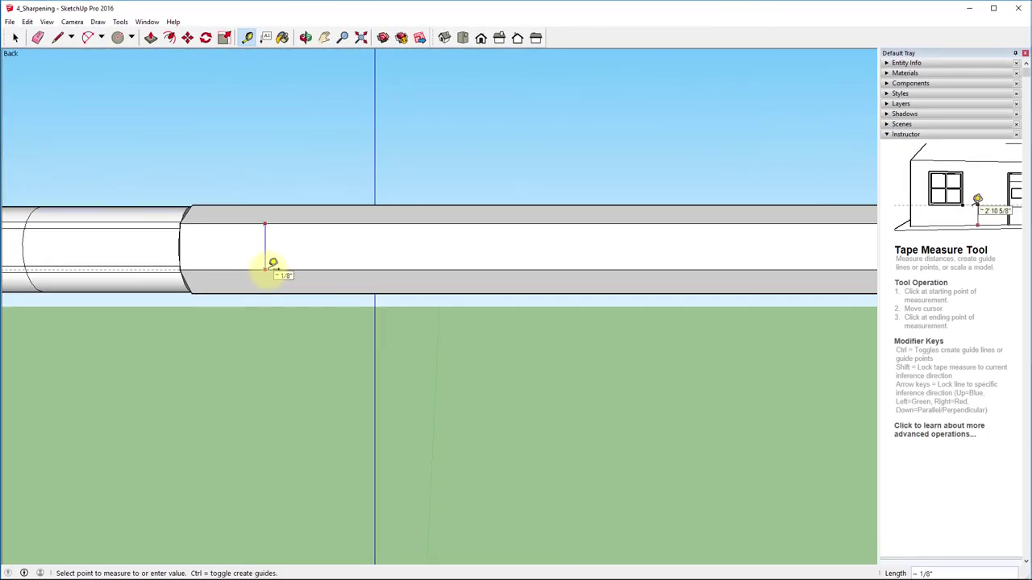
{"action": "left_click", "coordinate": [265, 236]}
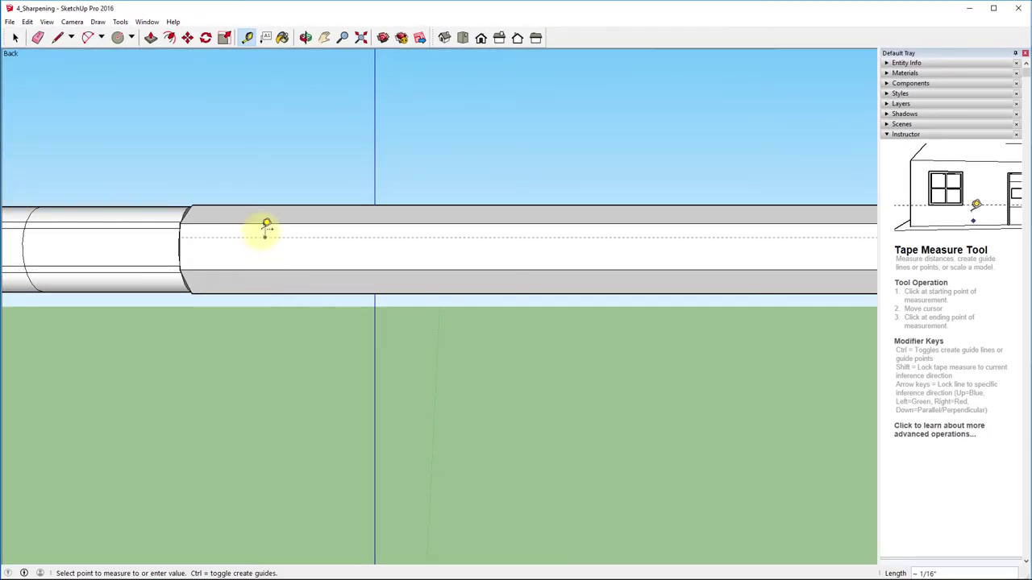
{"action": "left_click", "coordinate": [270, 218]}
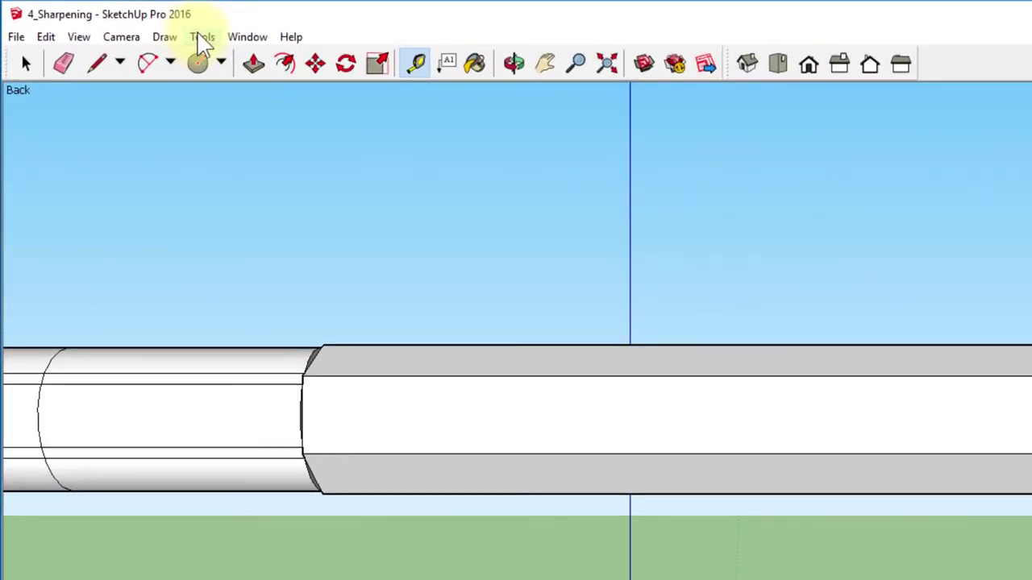
- Start a 3D text object reading "Mr. W Pencil Company"
{"action": "left_click", "coordinate": [202, 38]}
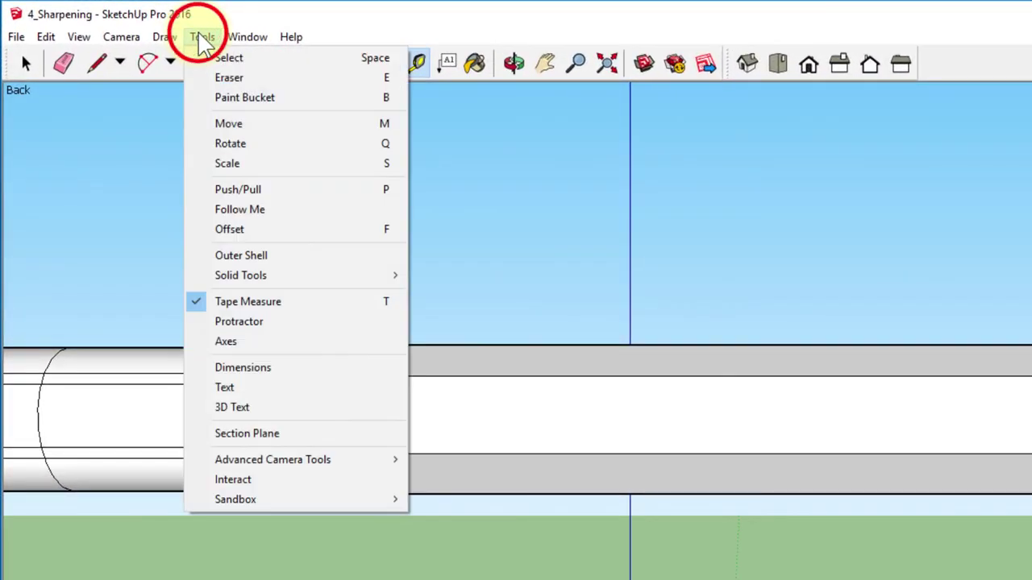
{"action": "left_click", "coordinate": [241, 408]}
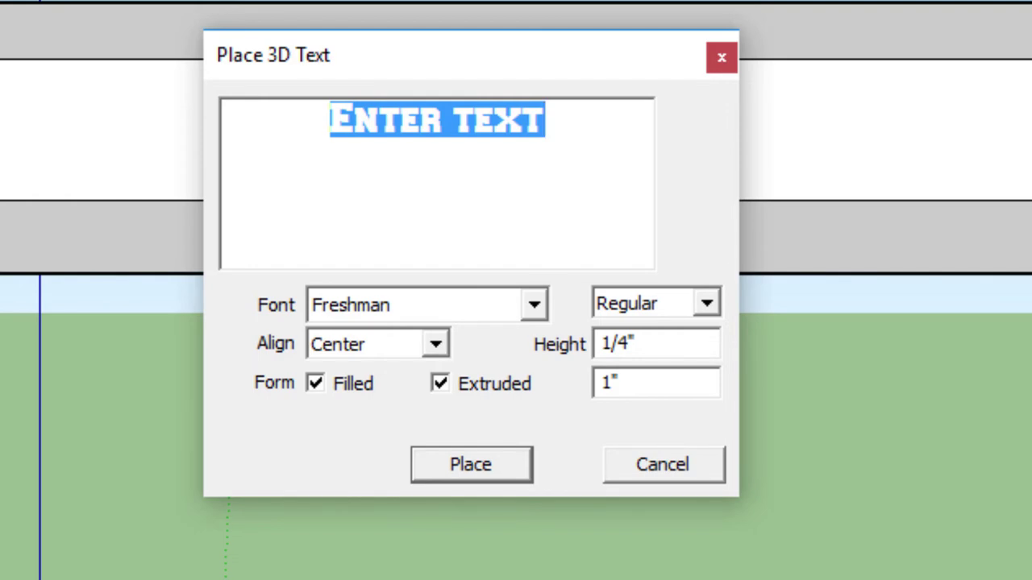
{"action": "type", "text": "Mr. "}
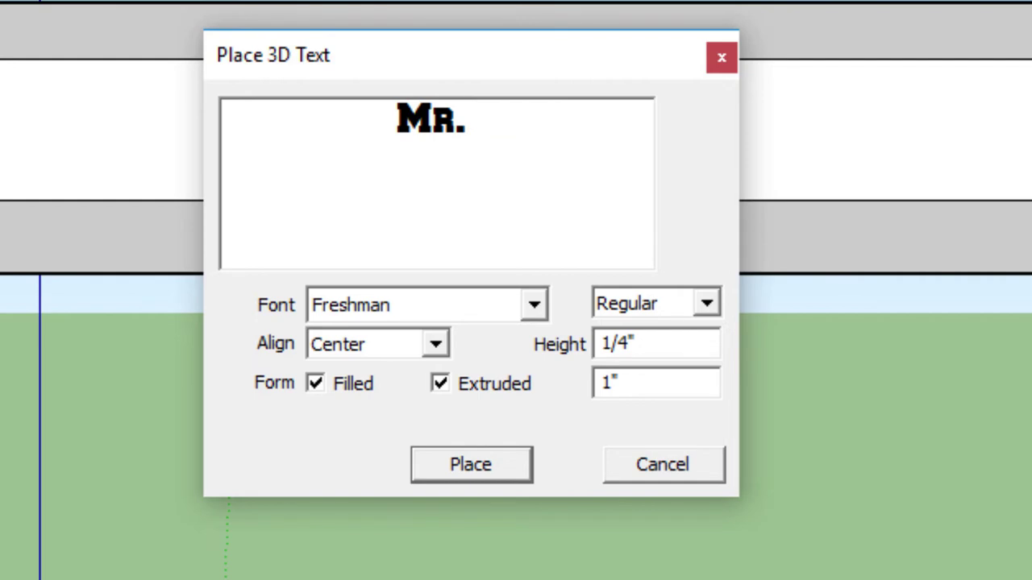
{"action": "type", "text": "W"}
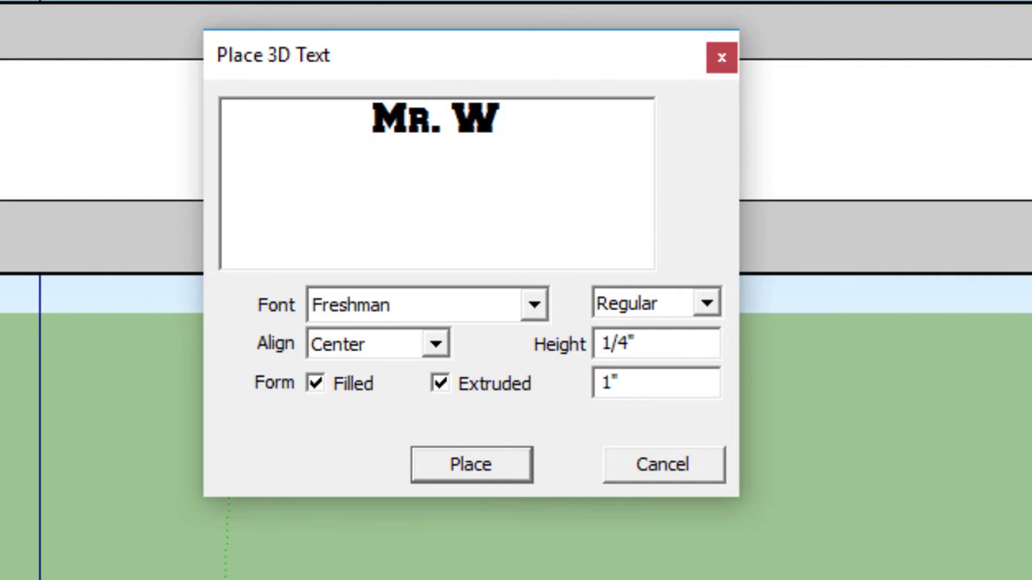
{"action": "type", "text": " Pen"}
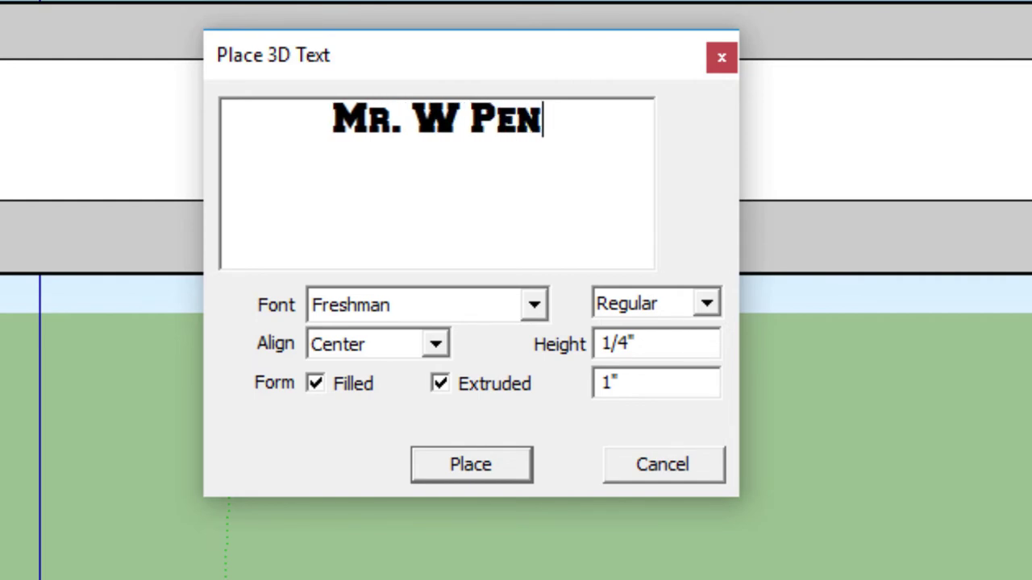
{"action": "type", "text": "cil Com"}
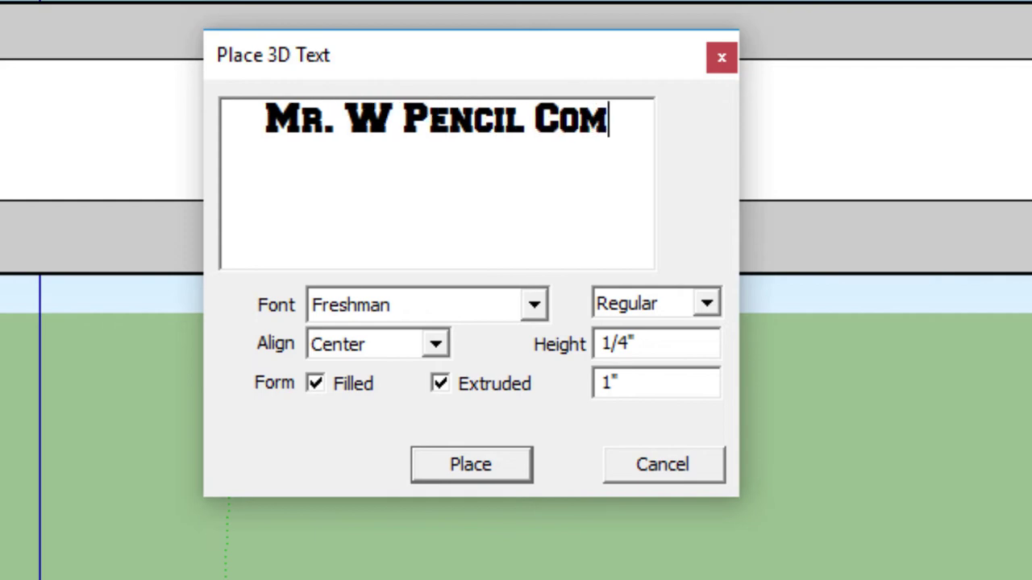
{"action": "type", "text": "pany"}
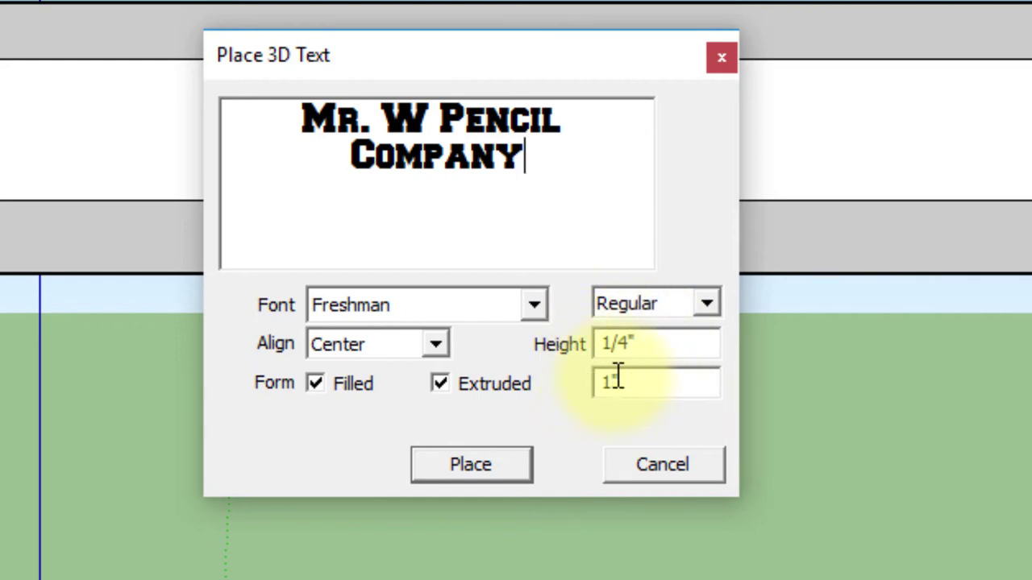
- Set the 3D text's extrusion to .25 and its font to Garamond
{"action": "left_click_drag", "start_coordinate": [621, 381], "coordinate": [594, 382]}
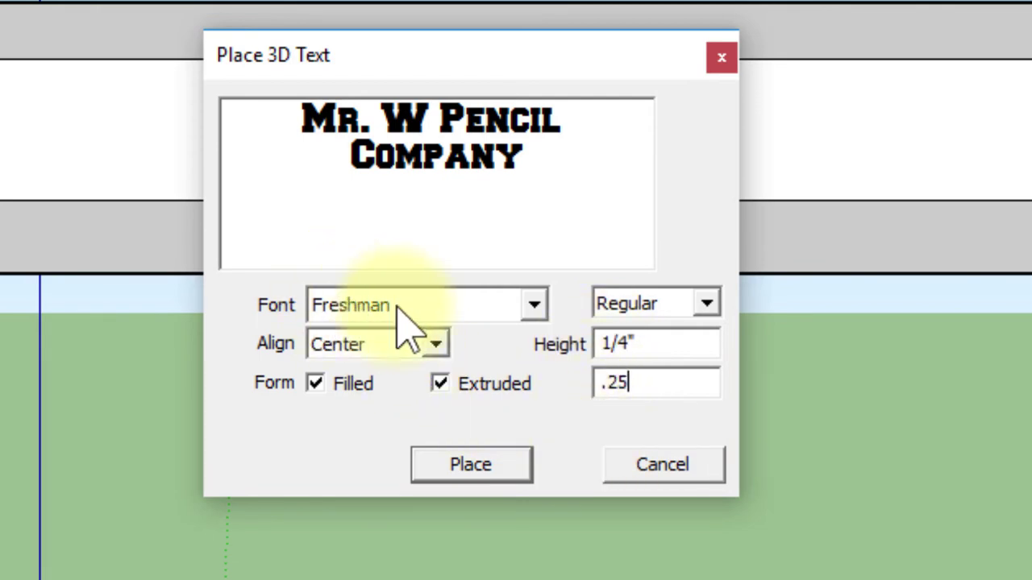
{"action": "left_click_drag", "start_coordinate": [527, 161], "coordinate": [290, 73]}
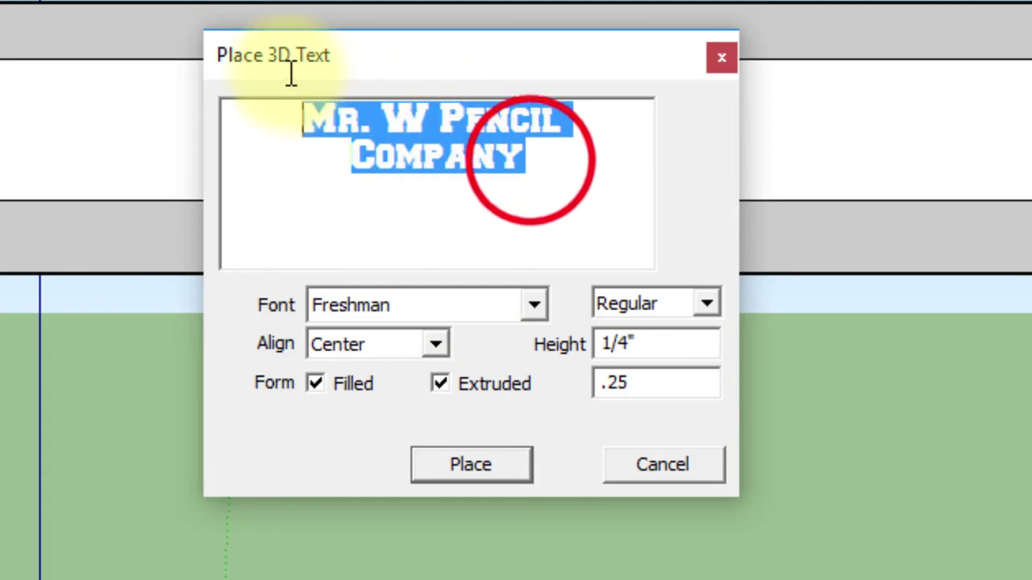
{"action": "left_click", "coordinate": [533, 304]}
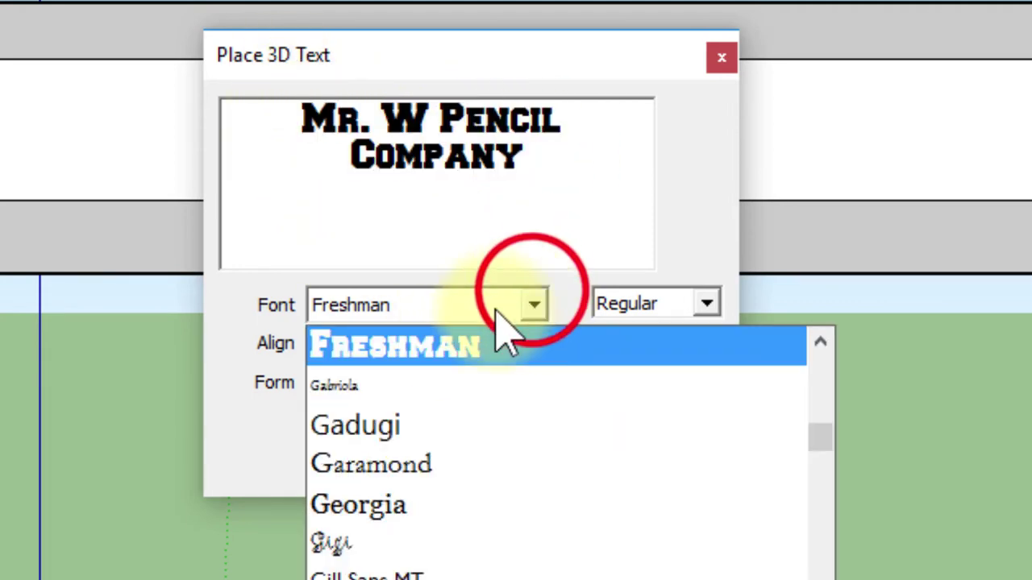
{"action": "left_click", "coordinate": [407, 464]}
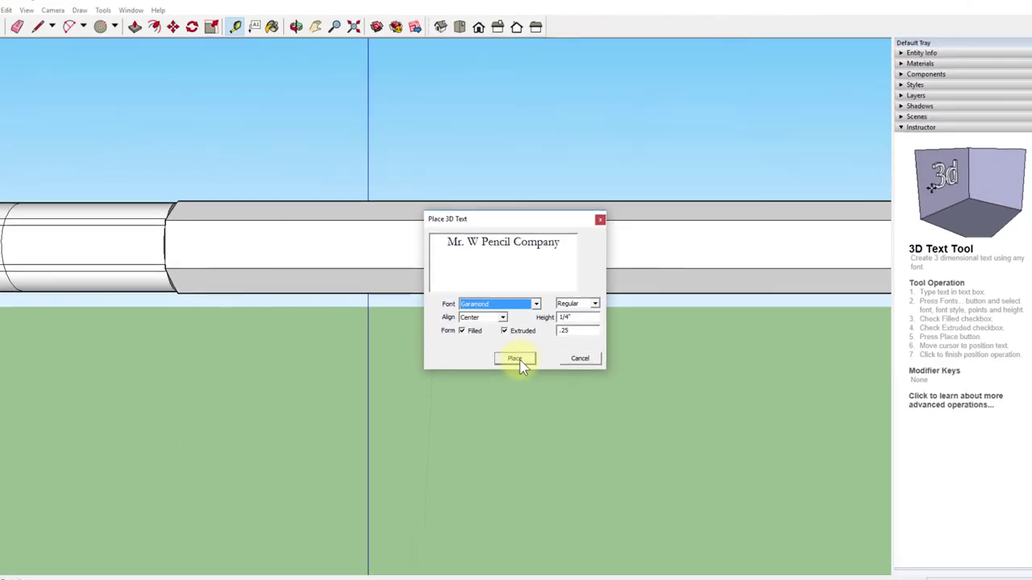
- Place the 3D text upright on the front face of the pencil body
{"action": "left_click", "coordinate": [486, 471]}
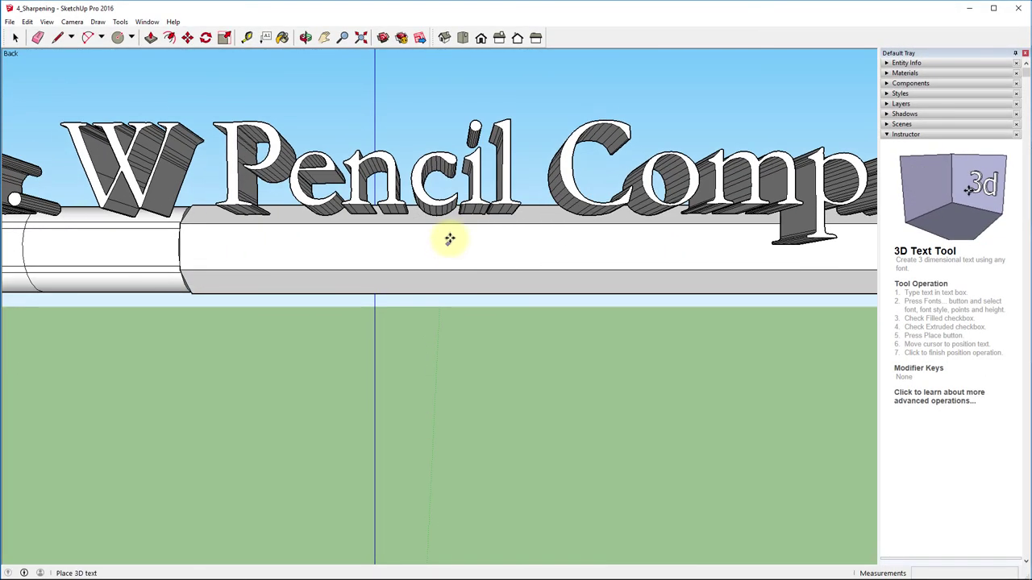
{"action": "scroll", "coordinate": [556, 267], "scroll_direction": "down", "scroll_amount": 2}
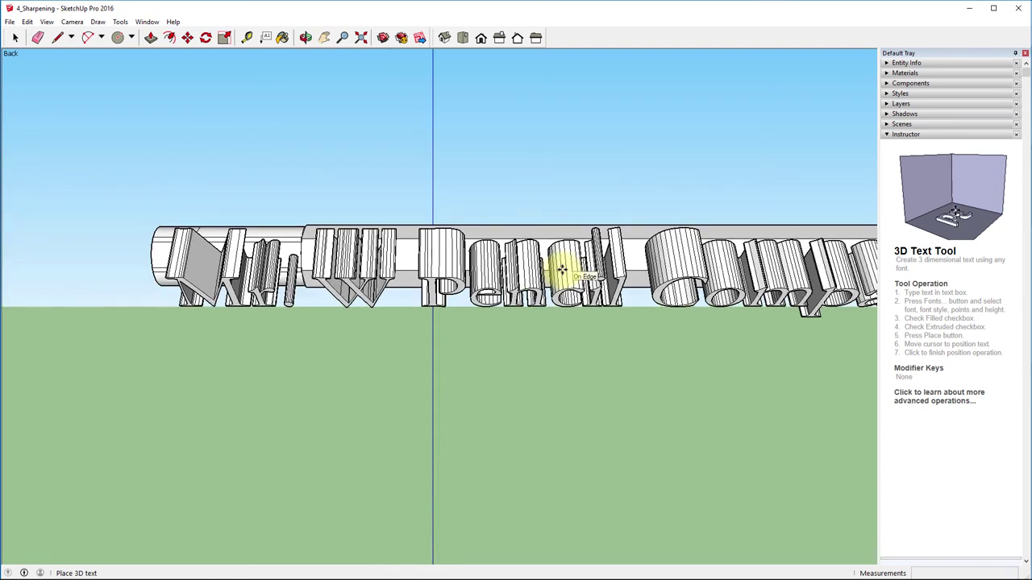
{"action": "scroll", "coordinate": [560, 268], "scroll_direction": "down", "scroll_amount": 3}
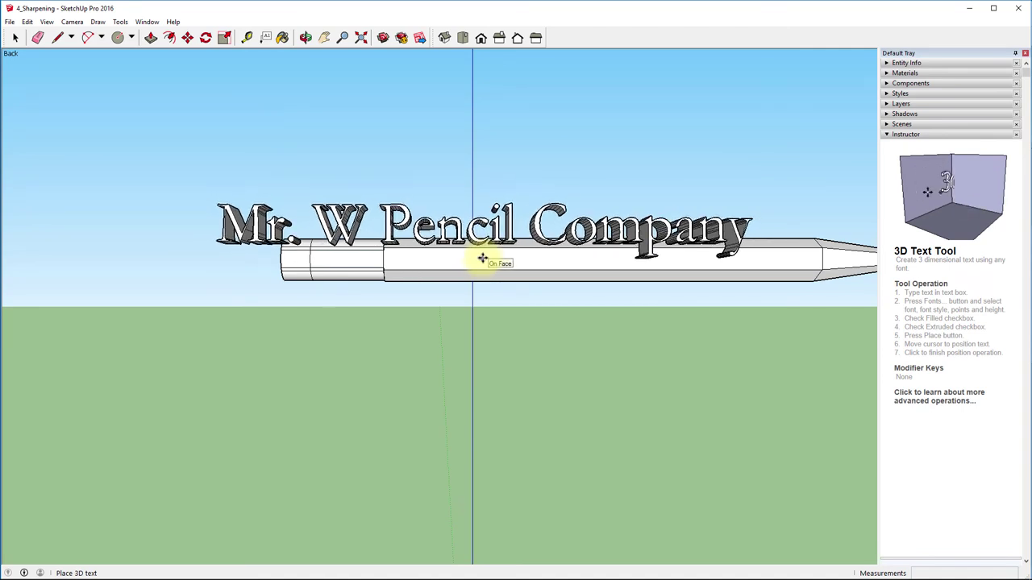
{"action": "left_click", "coordinate": [482, 257]}
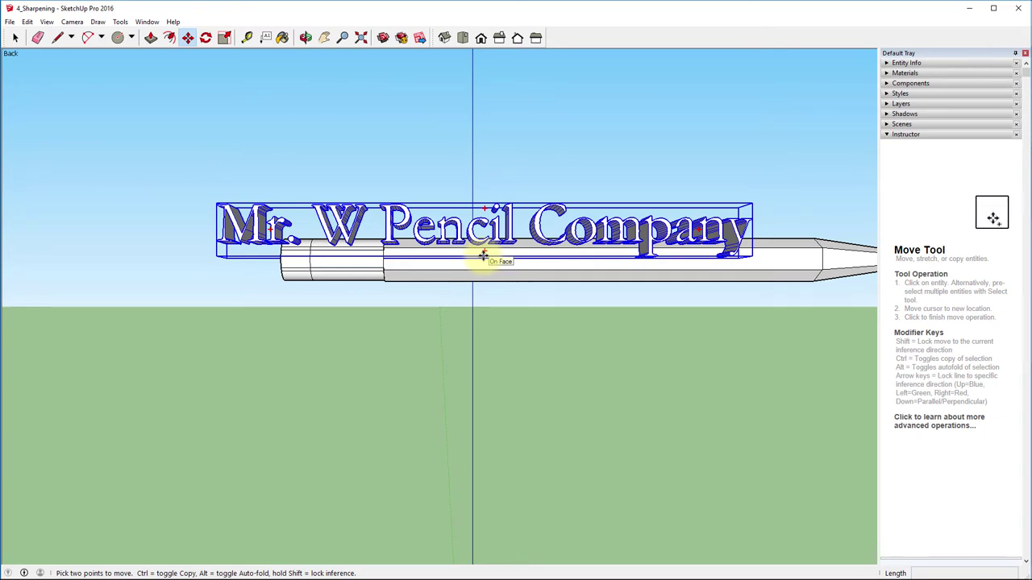
- Scale the 3D text down uniformly about its opposite corner until it fits within the pencil's face
{"action": "left_click", "coordinate": [224, 38]}
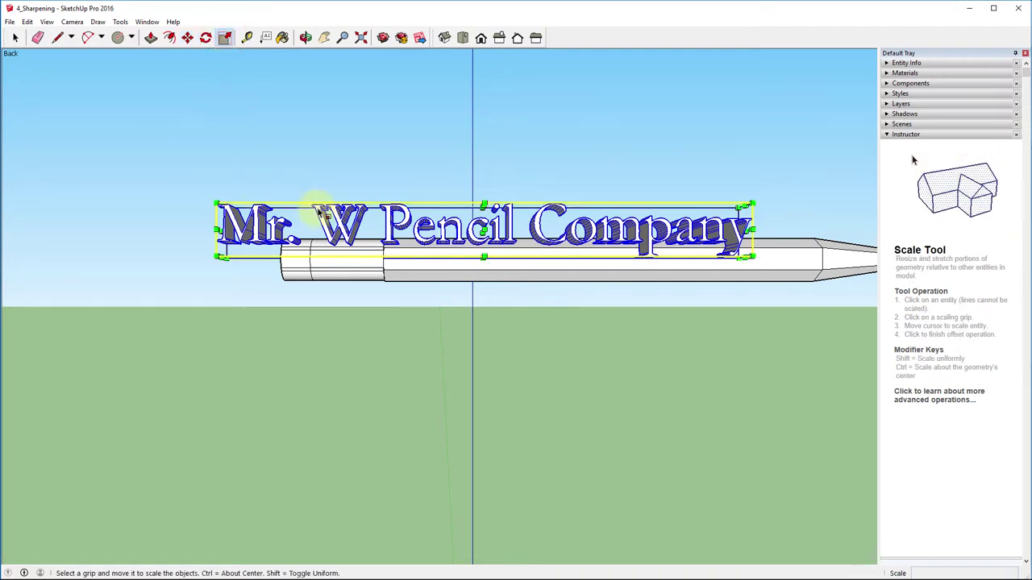
{"action": "mouse_move", "coordinate": [556, 345]}
{"action": "middle_mouse_down"}
{"action": "mouse_move", "coordinate": [456, 451]}
{"action": "mouse_move", "coordinate": [368, 392]}
{"action": "middle_mouse_up"}
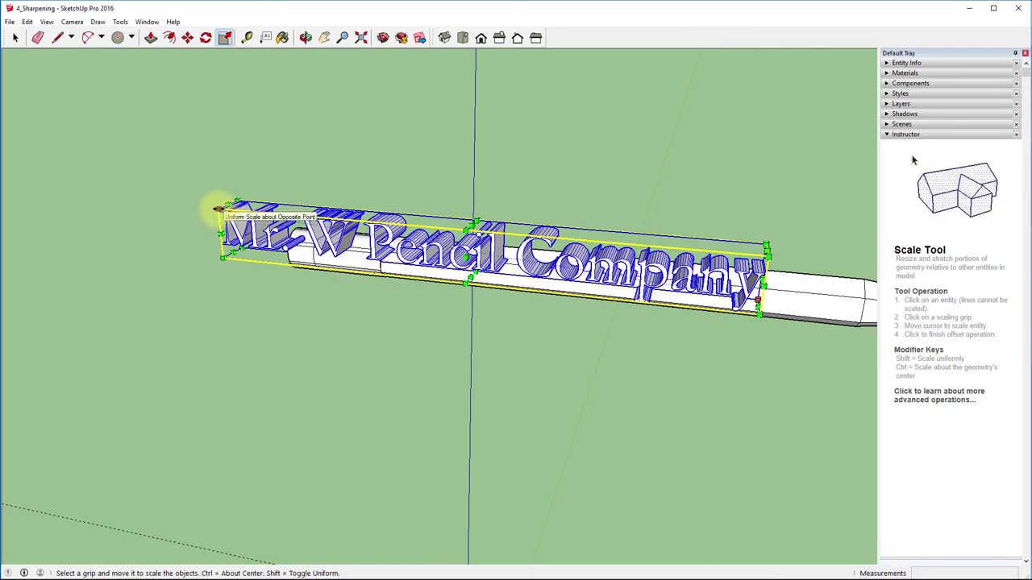
{"action": "left_click", "coordinate": [218, 208]}
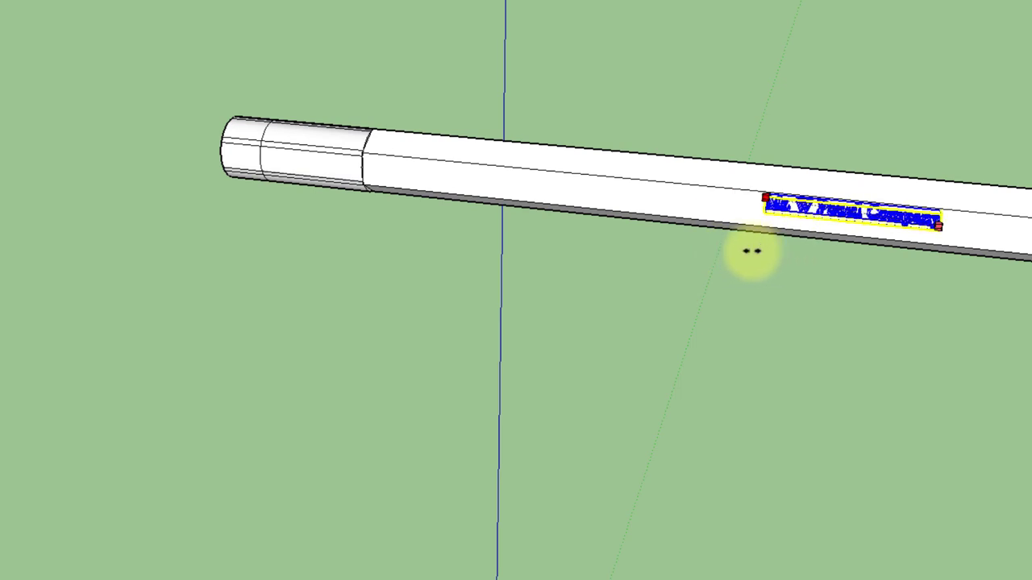
- Move the scaled text along the pencil's face to the body's eraser end, just past the ferrule
{"action": "middle_click_drag", "start_coordinate": [846, 286], "coordinate": [951, 200]}
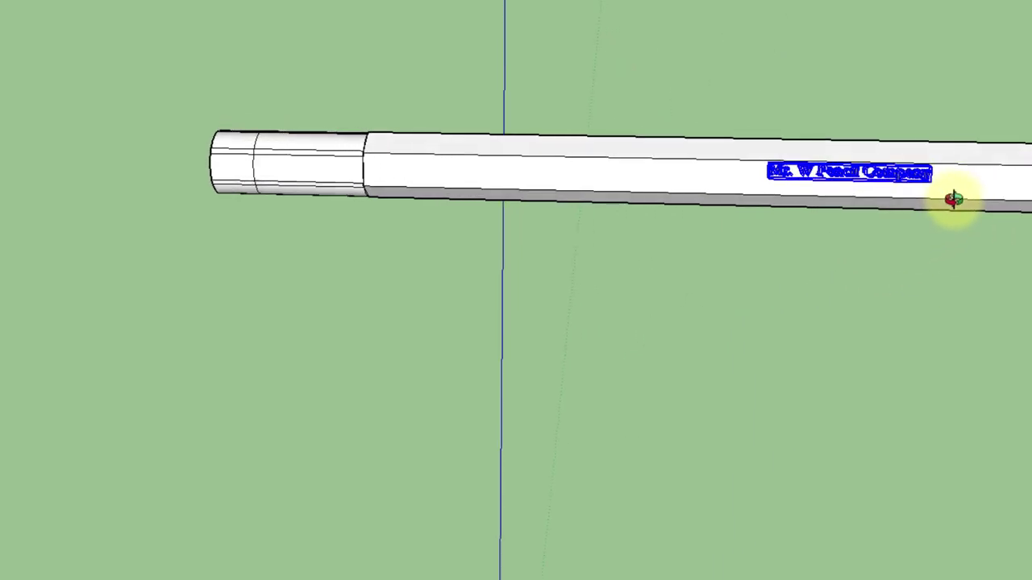
{"action": "left_click", "coordinate": [822, 179]}
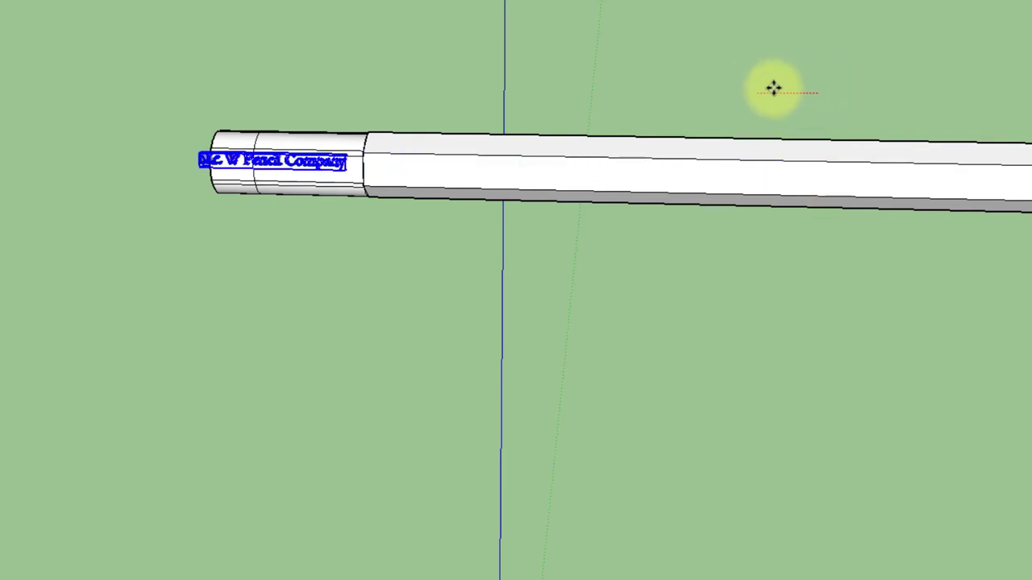
{"action": "left_click", "coordinate": [778, 95]}
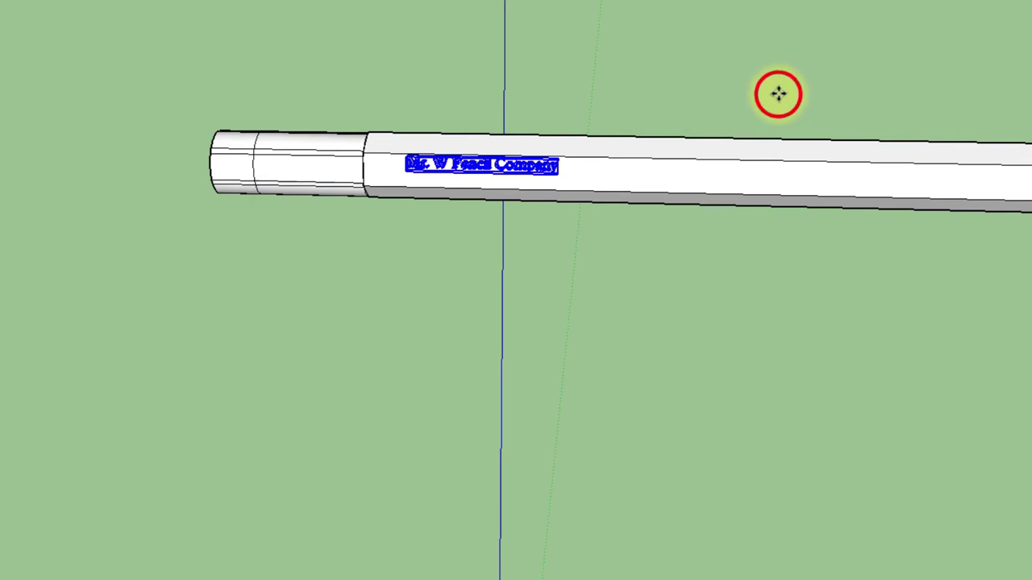
- Scale the 3D text's depth down along the blue axis about the opposite point, so the letters protrude less from the pencil's face
{"action": "mouse_move", "coordinate": [598, 152]}
{"action": "middle_mouse_down"}
{"action": "mouse_move", "coordinate": [449, 442]}
{"action": "mouse_move", "coordinate": [526, 275]}
{"action": "middle_mouse_up"}
{"action": "scroll", "coordinate": [526, 275], "scroll_direction": "up", "scroll_amount": 6}
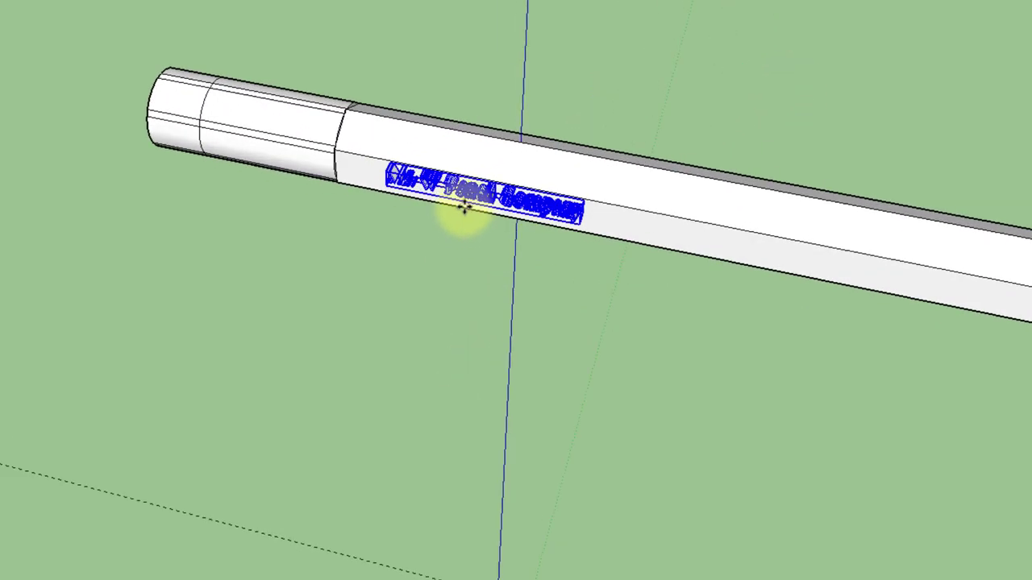
{"action": "scroll", "coordinate": [437, 81], "scroll_direction": "up", "scroll_amount": 2}
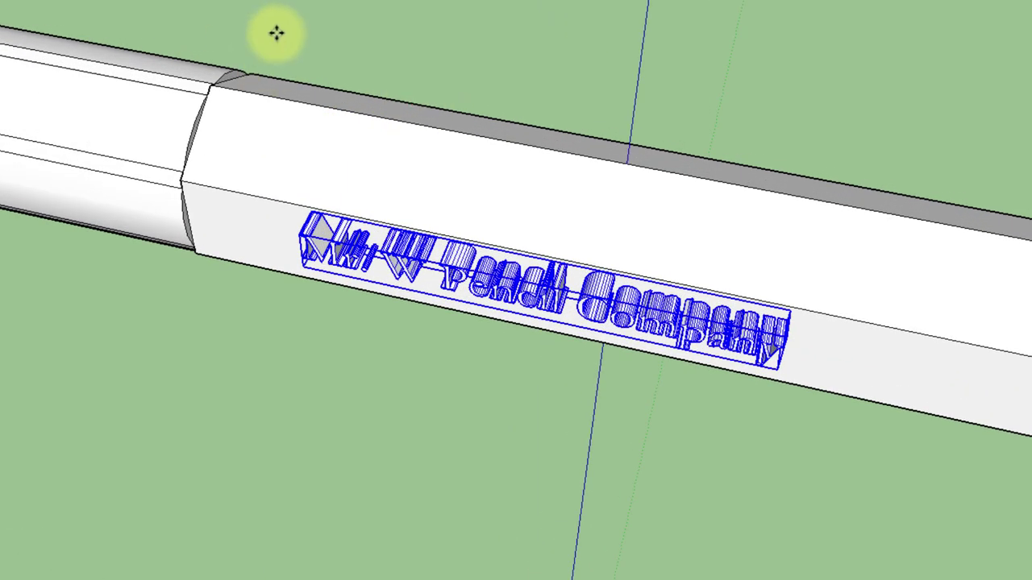
{"action": "key", "text": "s"}
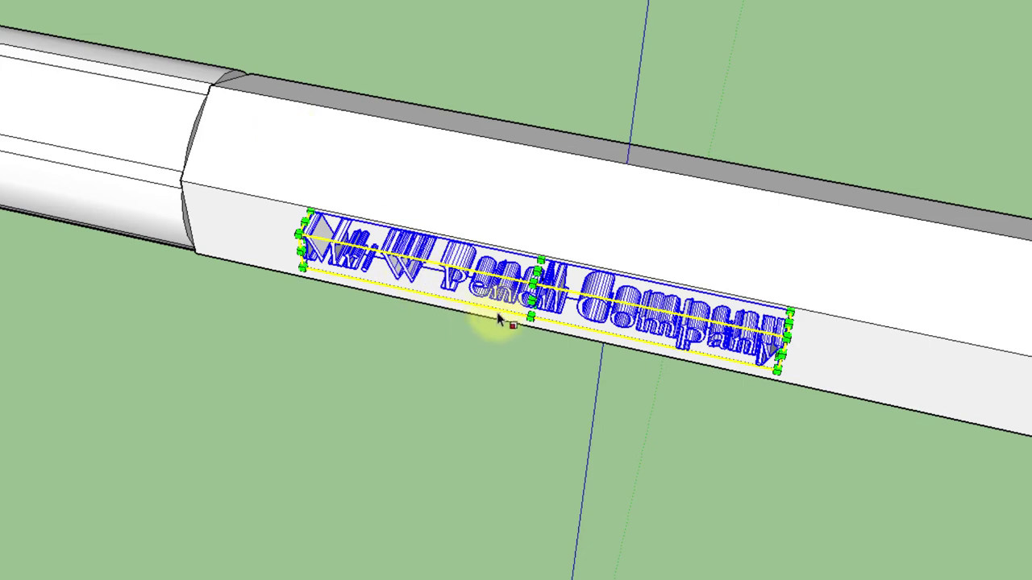
{"action": "scroll", "coordinate": [516, 317], "scroll_direction": "up", "scroll_amount": 3}
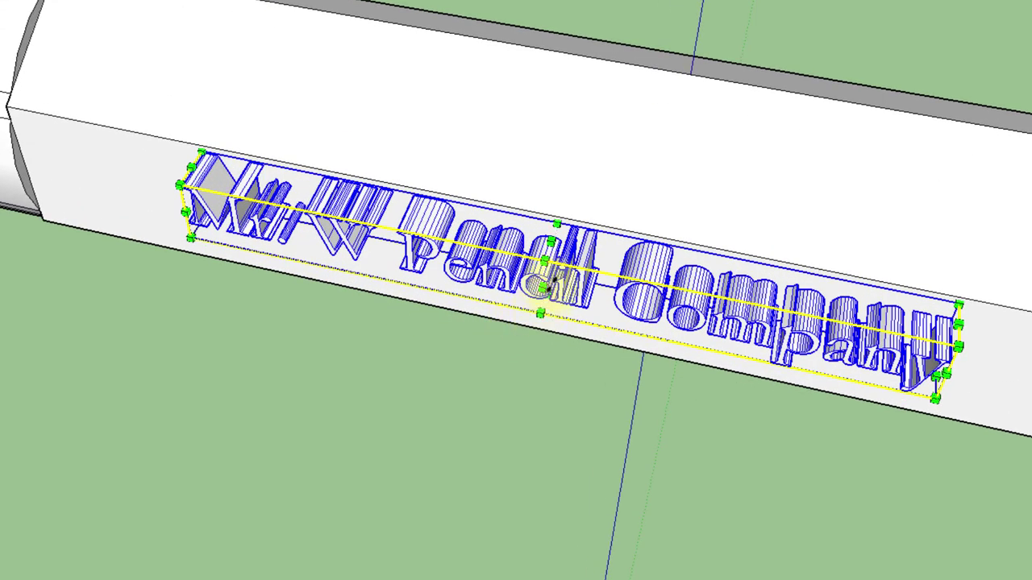
{"action": "left_click_drag", "start_coordinate": [541, 286], "coordinate": [557, 246]}
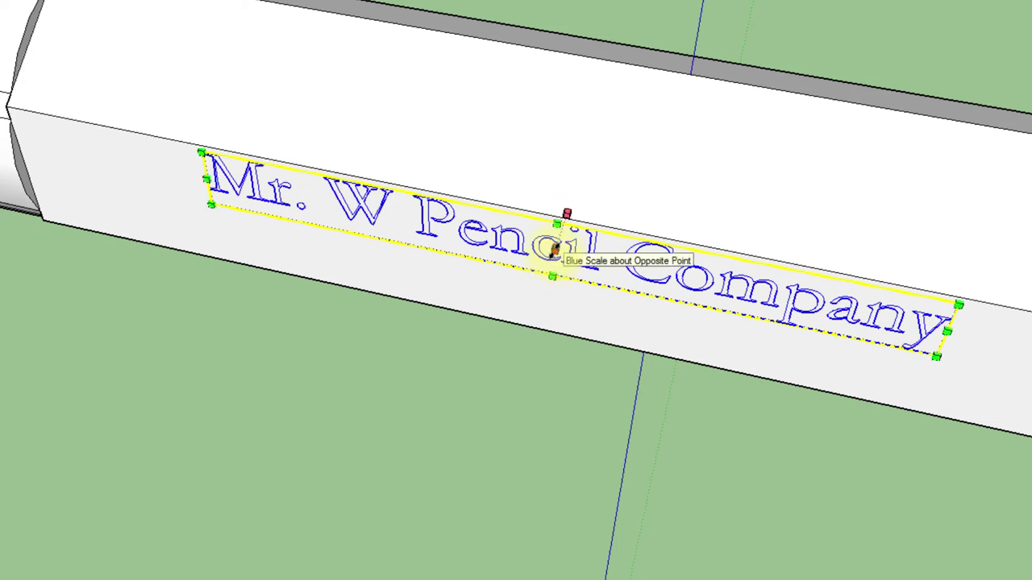
{"action": "left_click", "coordinate": [554, 250]}
{"action": "key", "text": "s"}
{"action": "left_click", "coordinate": [557, 250]}
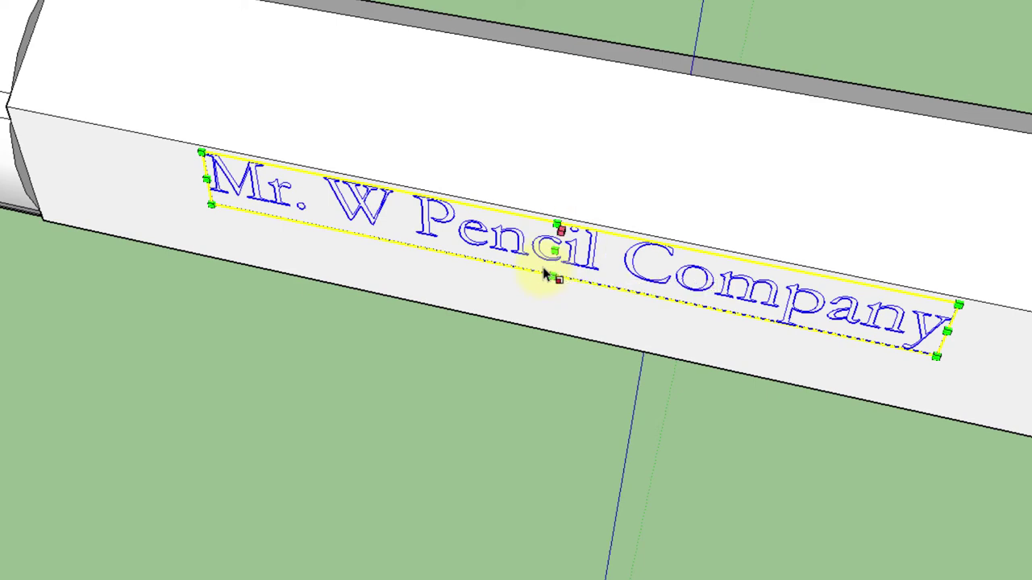
{"action": "left_click", "coordinate": [541, 280]}
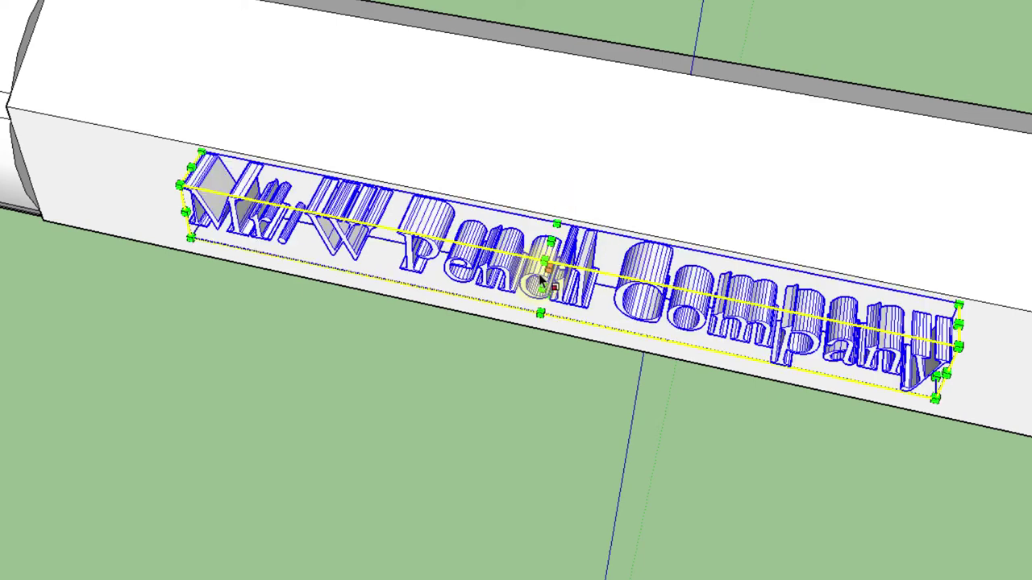
{"action": "left_click_drag", "start_coordinate": [538, 283], "coordinate": [553, 252]}
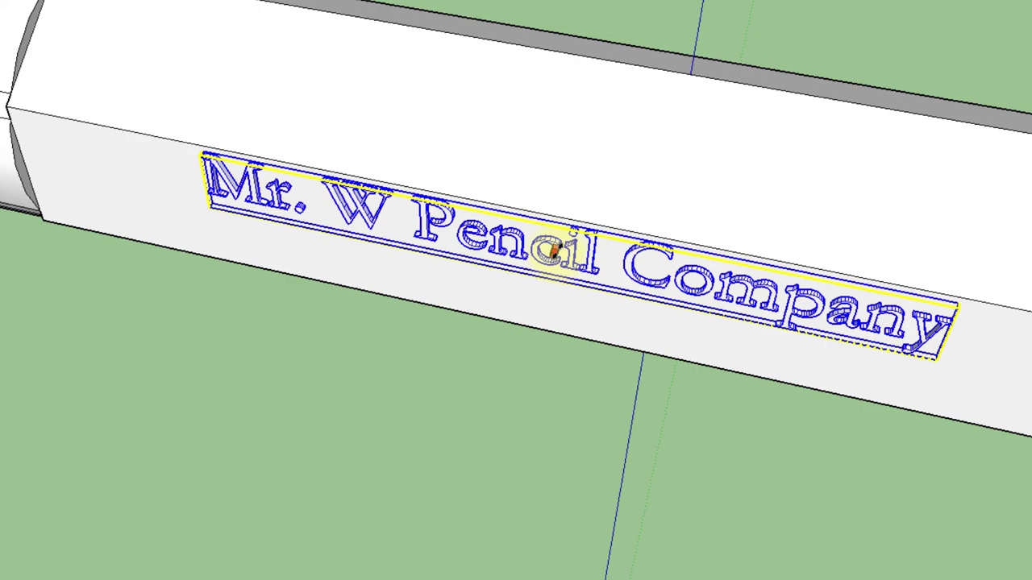
{"action": "key", "text": "Escape"}
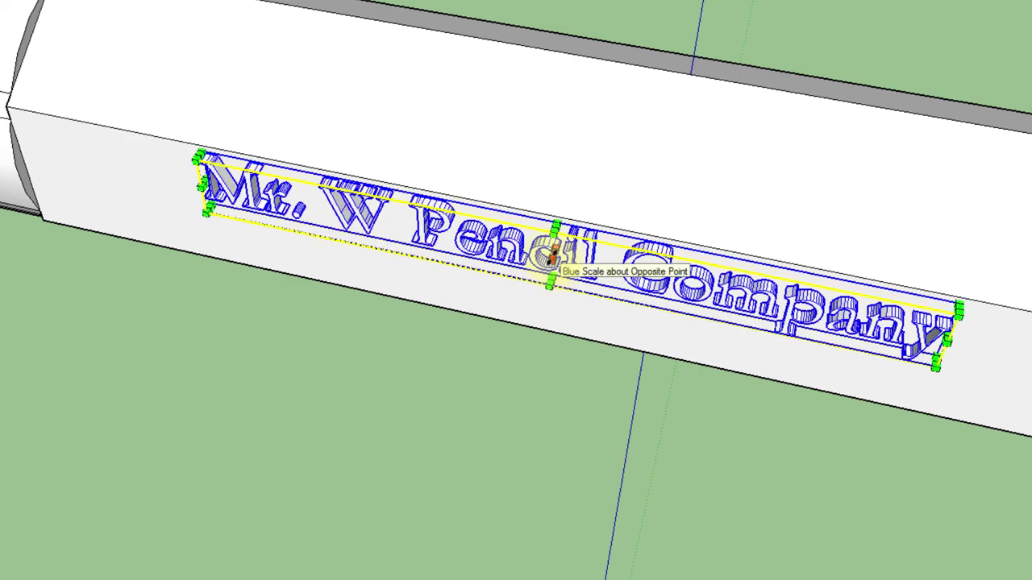
- Thin the 3D text further along the blue axis until the letters are barely raised above the pencil's face
{"action": "left_click", "coordinate": [551, 257]}
{"action": "scroll", "coordinate": [550, 257], "scroll_direction": "up", "scroll_amount": 5}
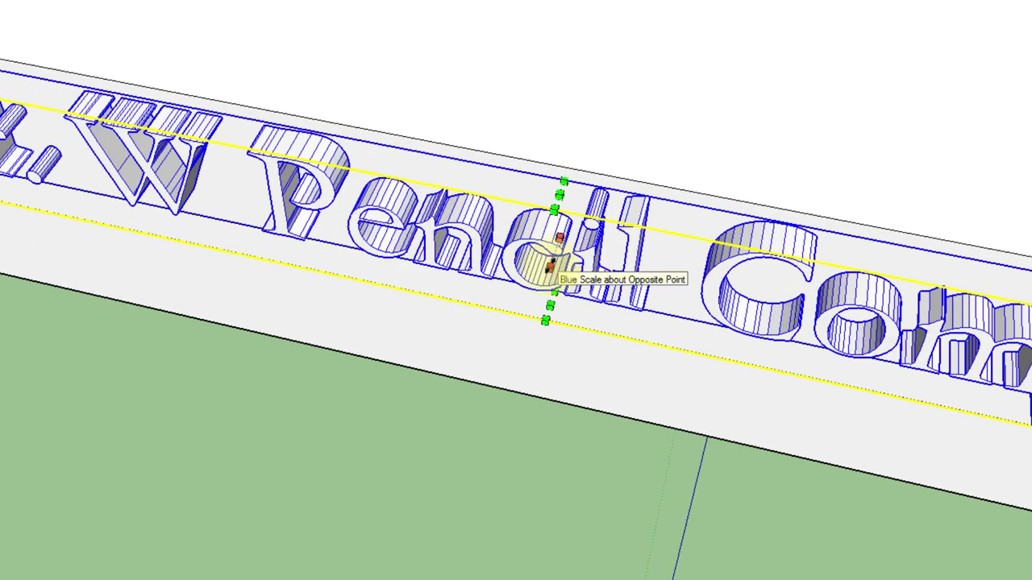
{"action": "left_click", "coordinate": [549, 265]}
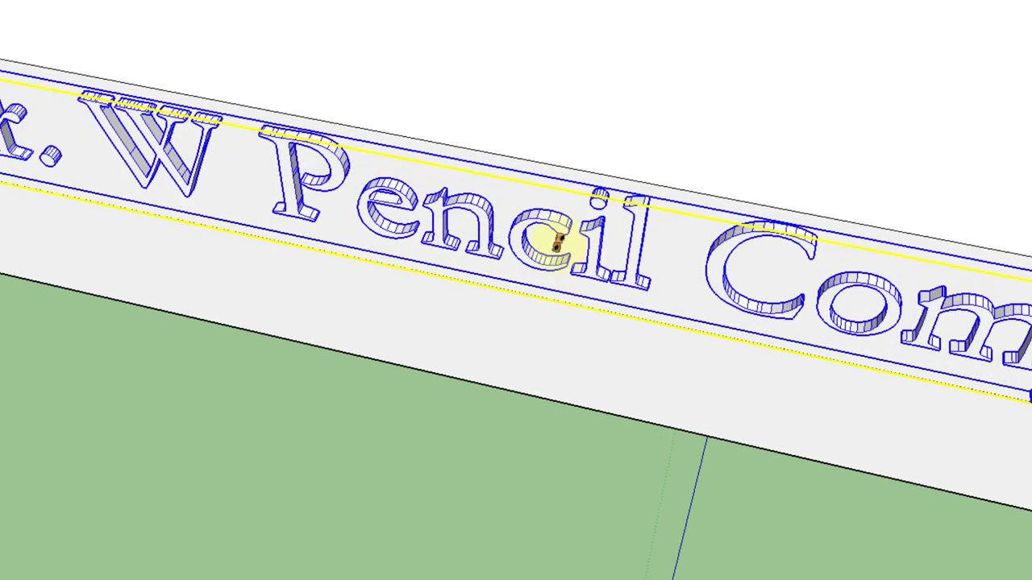
{"action": "scroll", "coordinate": [556, 242], "scroll_direction": "up", "scroll_amount": 4}
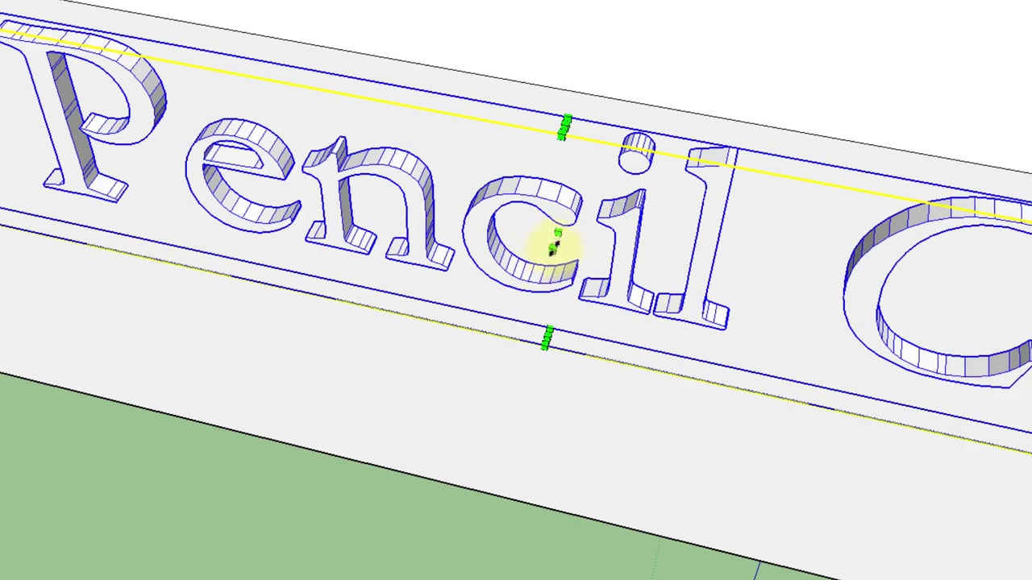
{"action": "left_click", "coordinate": [553, 245]}
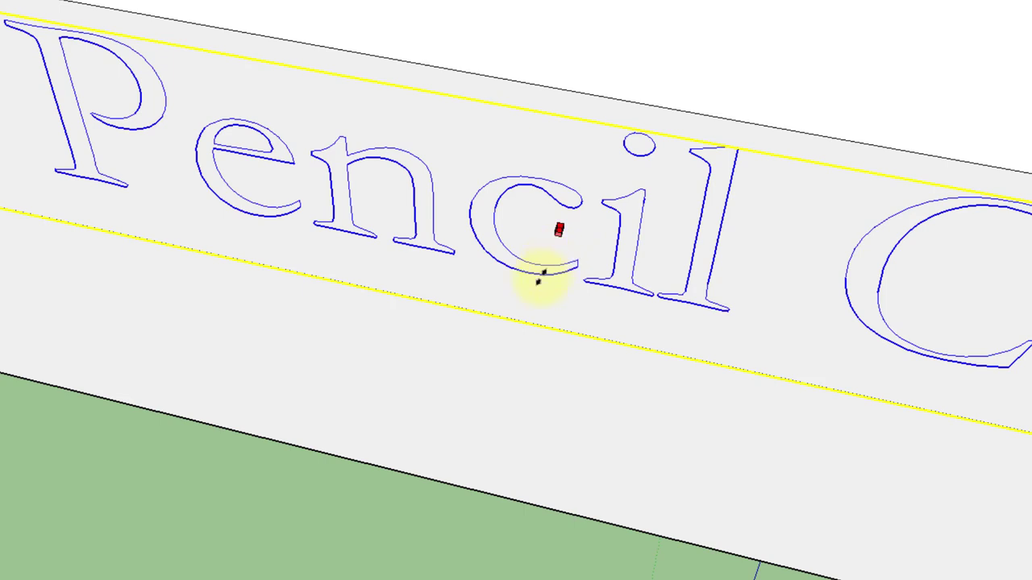
{"action": "key", "text": "Escape"}
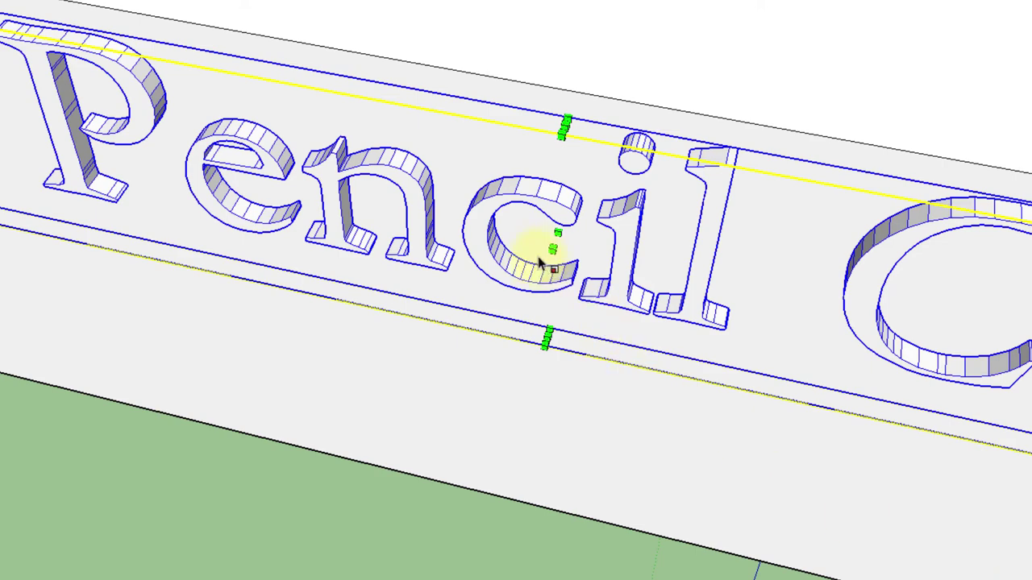
{"action": "left_click_drag", "start_coordinate": [553, 241], "coordinate": [557, 235]}
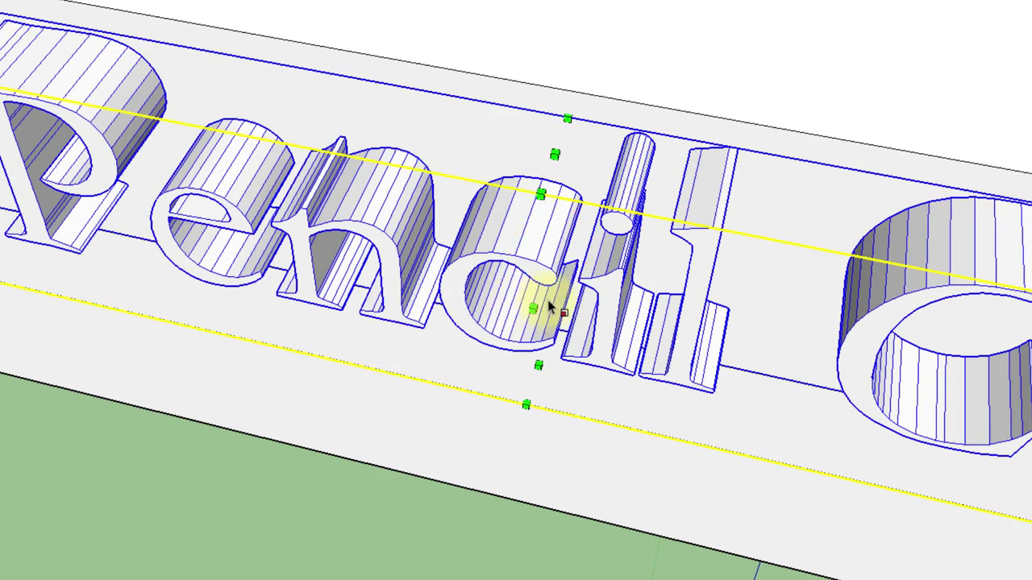
{"action": "key", "text": "ctrl+z"}
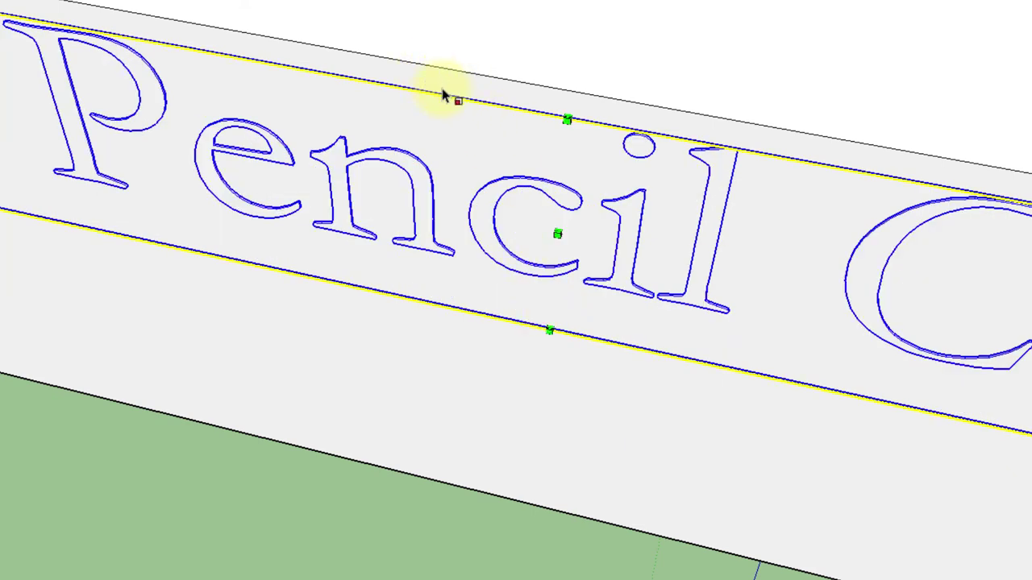
- In the back view of the pencil, move the text about 1/16" to centre it across the face's width and nearer the ferrule
{"action": "scroll", "coordinate": [444, 96], "scroll_direction": "down", "scroll_amount": 2}
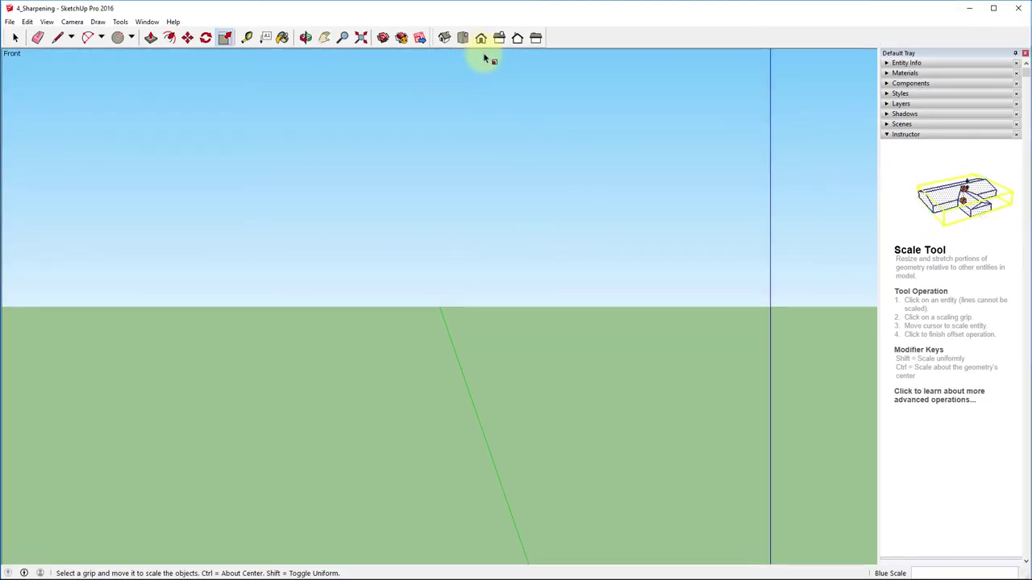
{"action": "scroll", "coordinate": [484, 58], "scroll_direction": "down", "scroll_amount": 5}
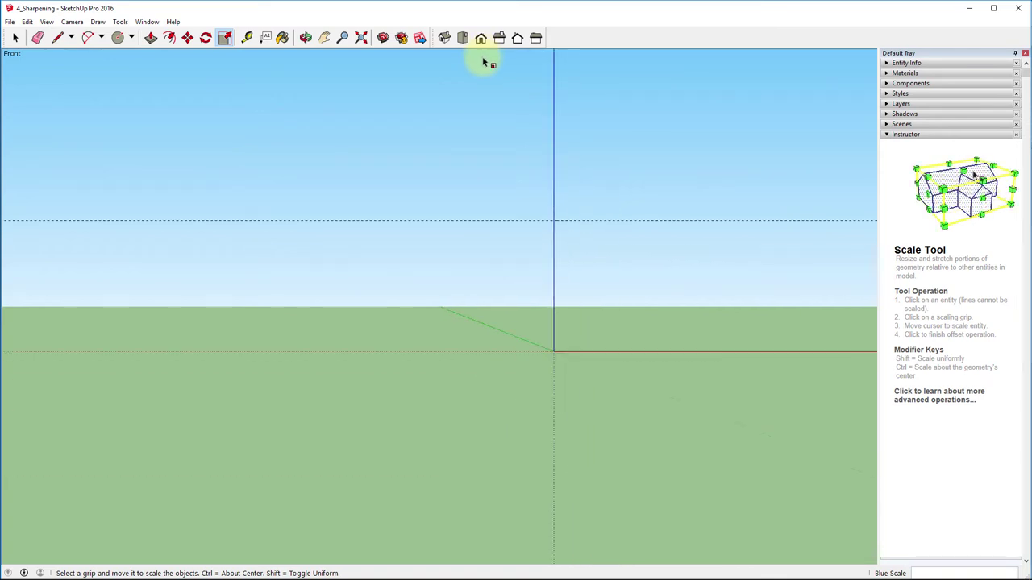
{"action": "left_click", "coordinate": [359, 39]}
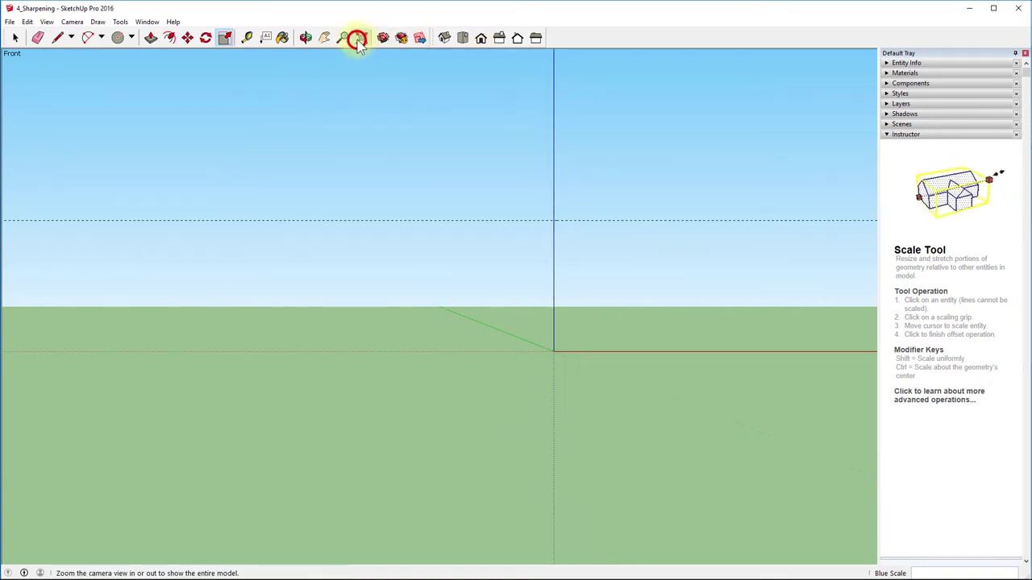
{"action": "left_click", "coordinate": [480, 38]}
{"action": "left_click", "coordinate": [499, 38]}
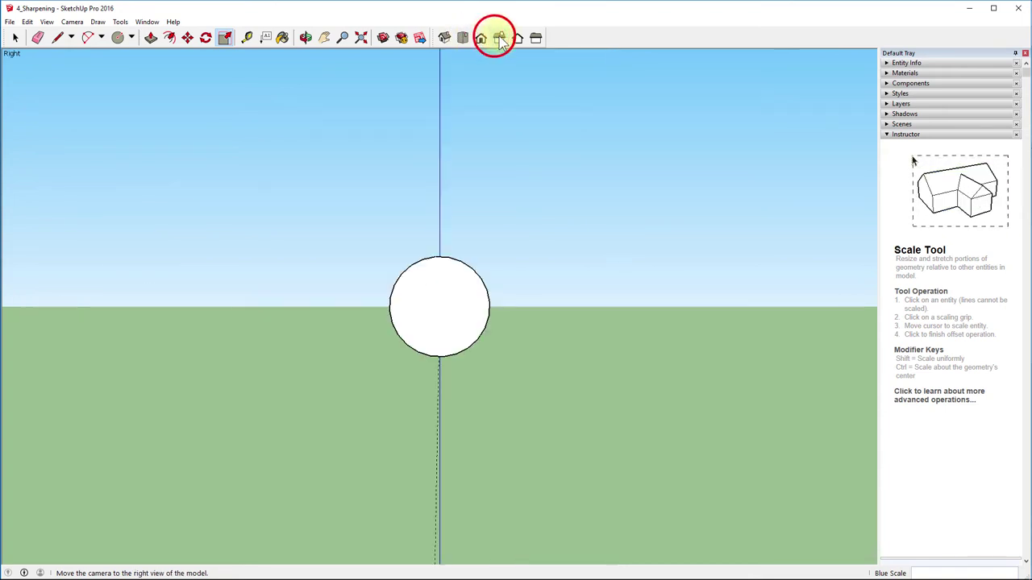
{"action": "left_click", "coordinate": [516, 38]}
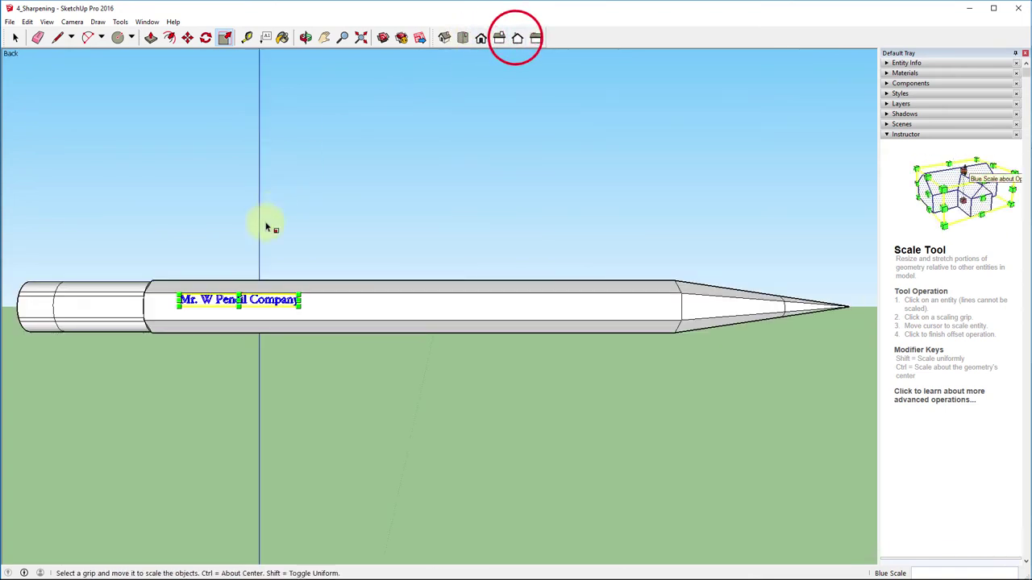
{"action": "scroll", "coordinate": [197, 302], "scroll_direction": "up", "scroll_amount": 5}
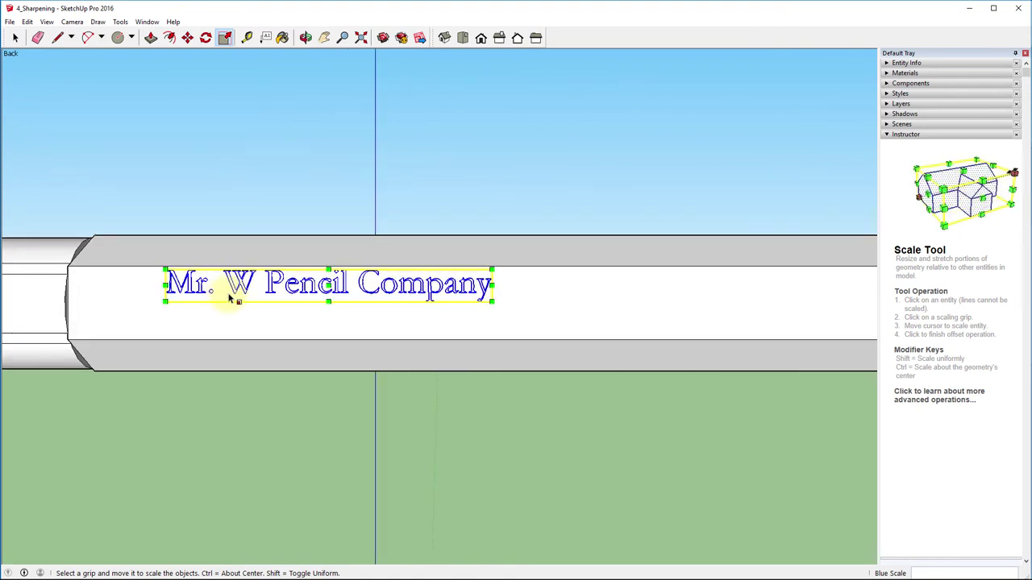
{"action": "key", "text": "m"}
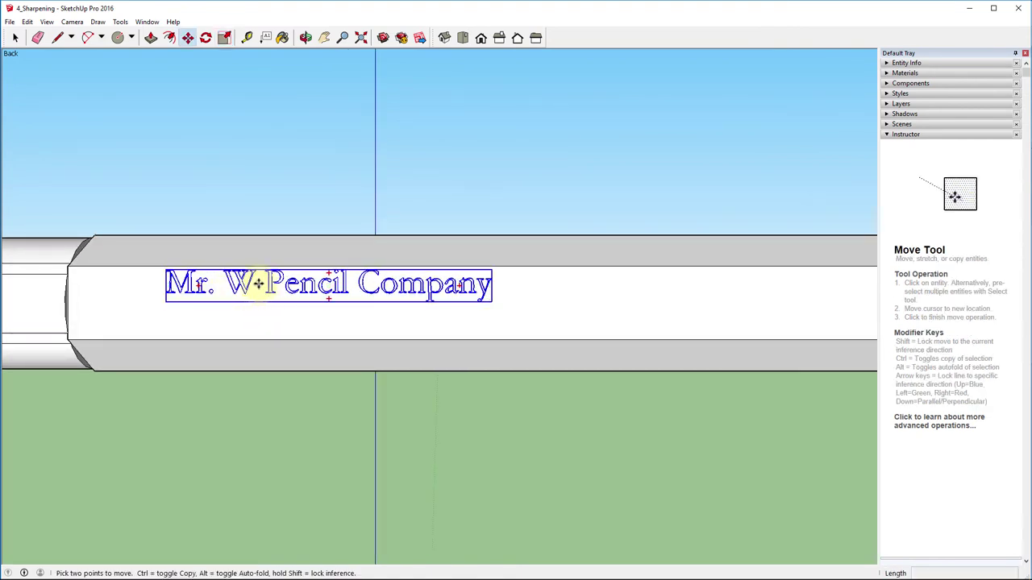
{"action": "left_click", "coordinate": [258, 281]}
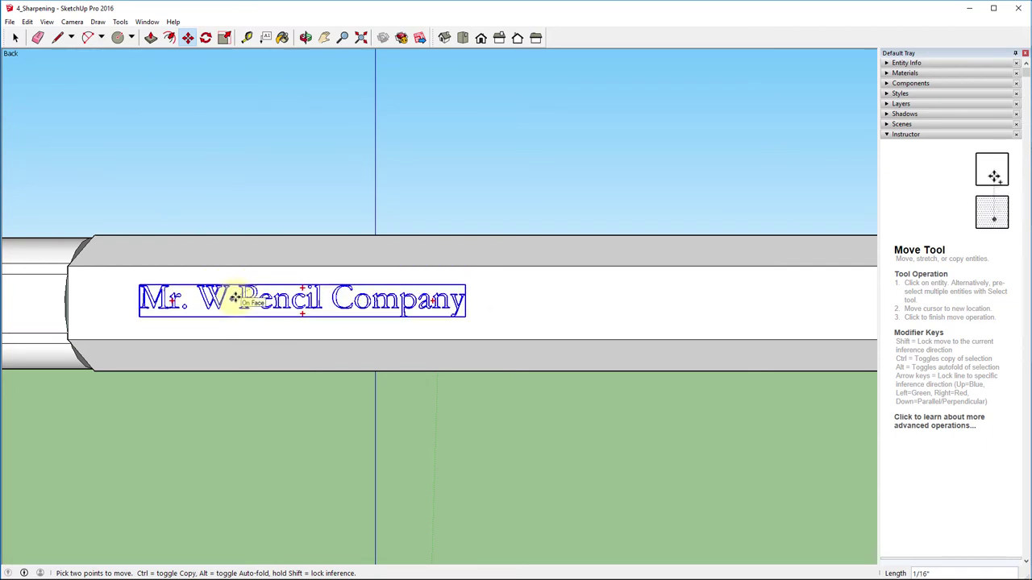
{"action": "left_click", "coordinate": [233, 298]}
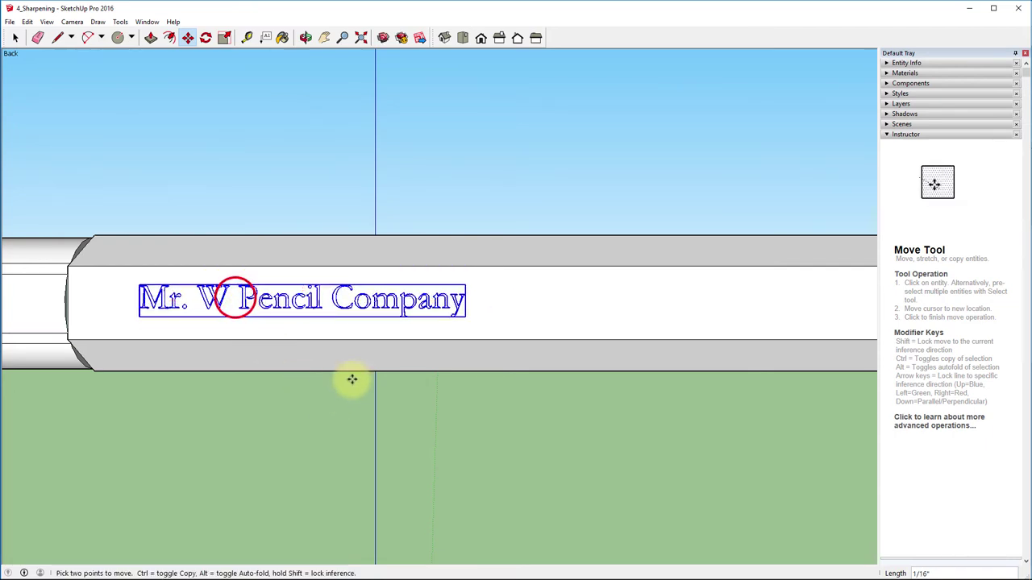
- Deselect the text and examine the raised lettering on the pencil body from an angle
{"action": "key", "text": "o"}
{"action": "left_click_drag", "start_coordinate": [504, 364], "coordinate": [288, 481]}
{"action": "key", "text": "m"}
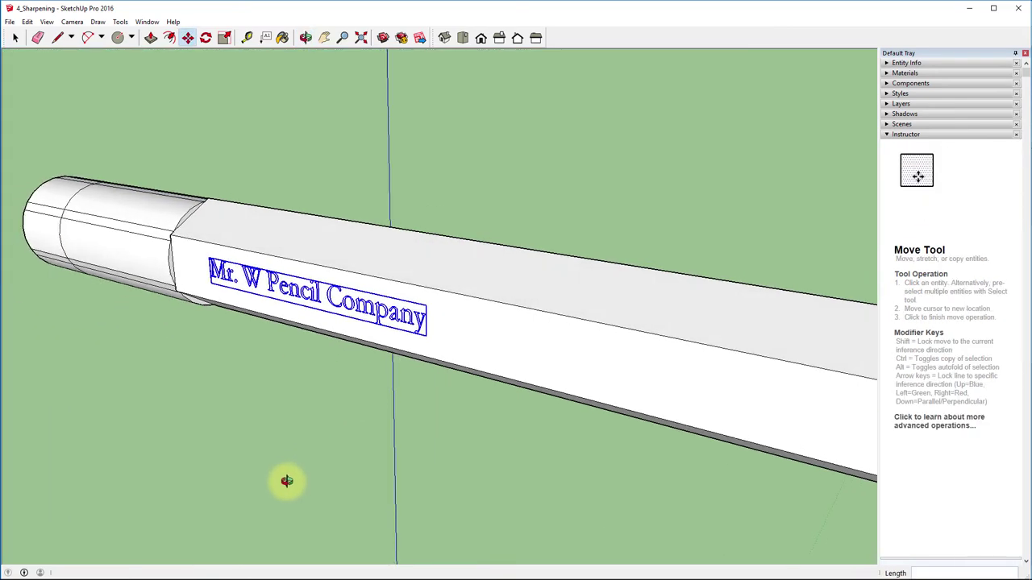
{"action": "left_click", "coordinate": [14, 37]}
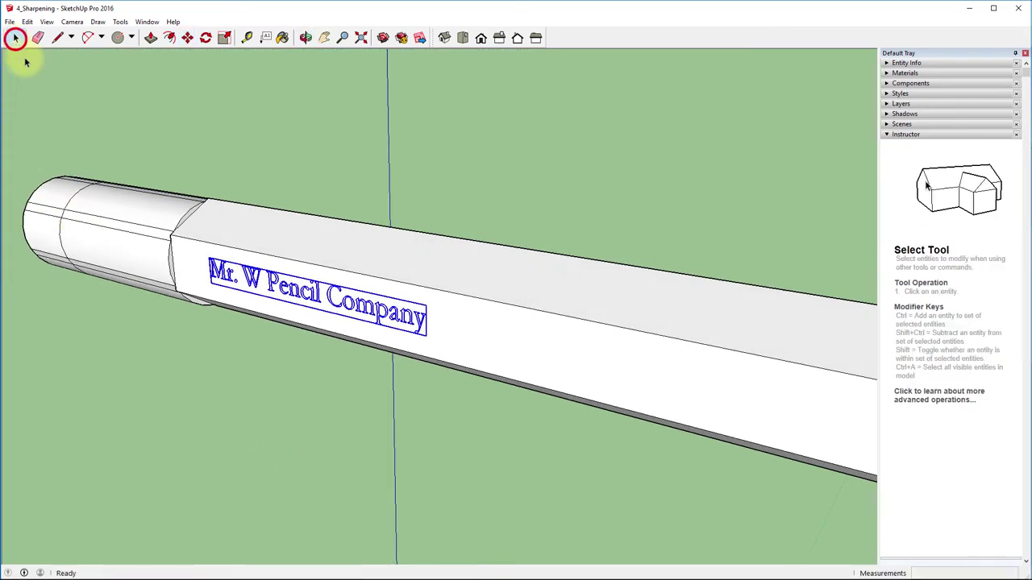
{"action": "left_click", "coordinate": [236, 142]}
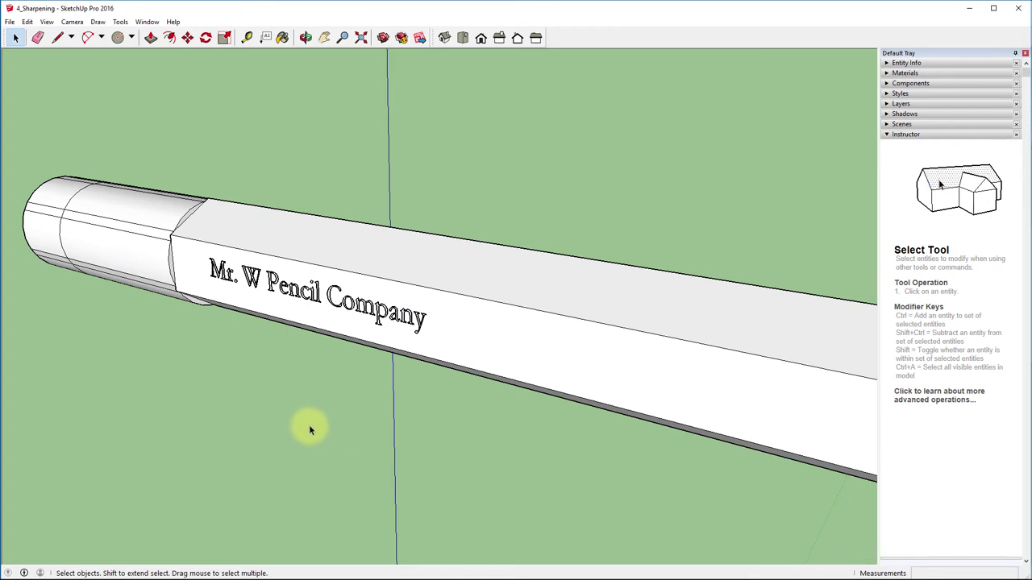
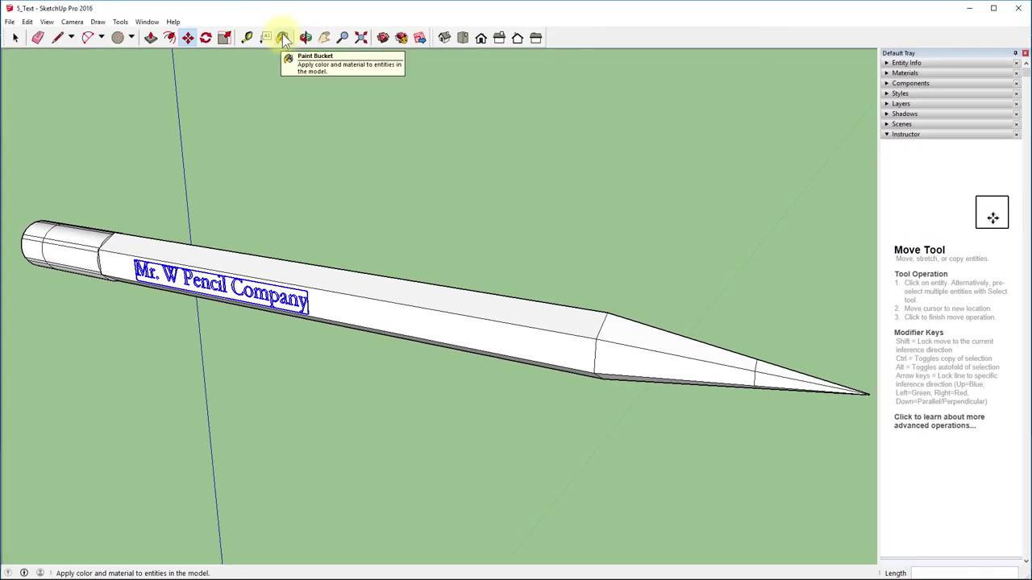
- Start the Paint Bucket, show the material collections as Extra Large Thumbnails and open the Colors collection
{"action": "left_click", "coordinate": [283, 39]}
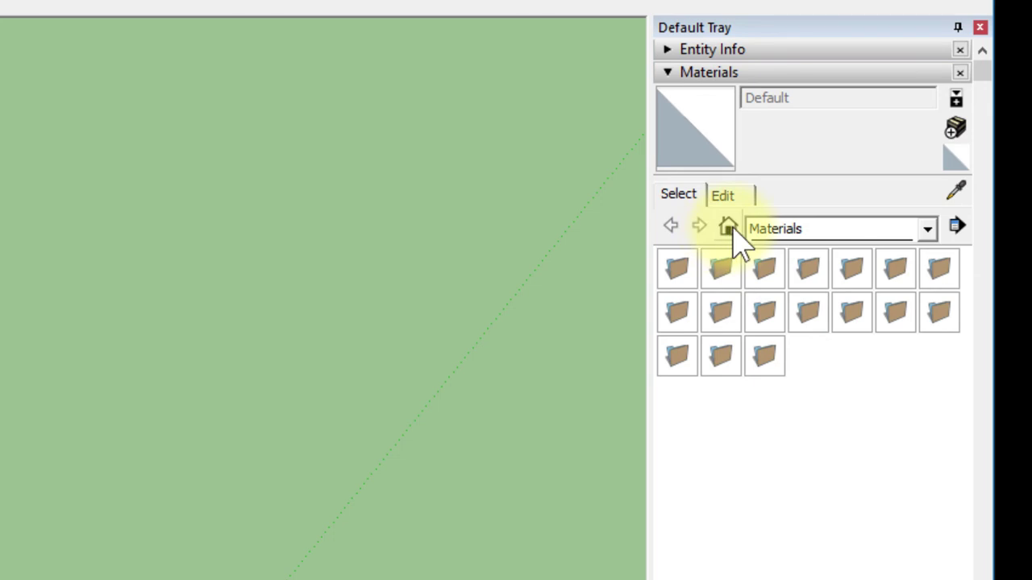
{"action": "left_click", "coordinate": [957, 226]}
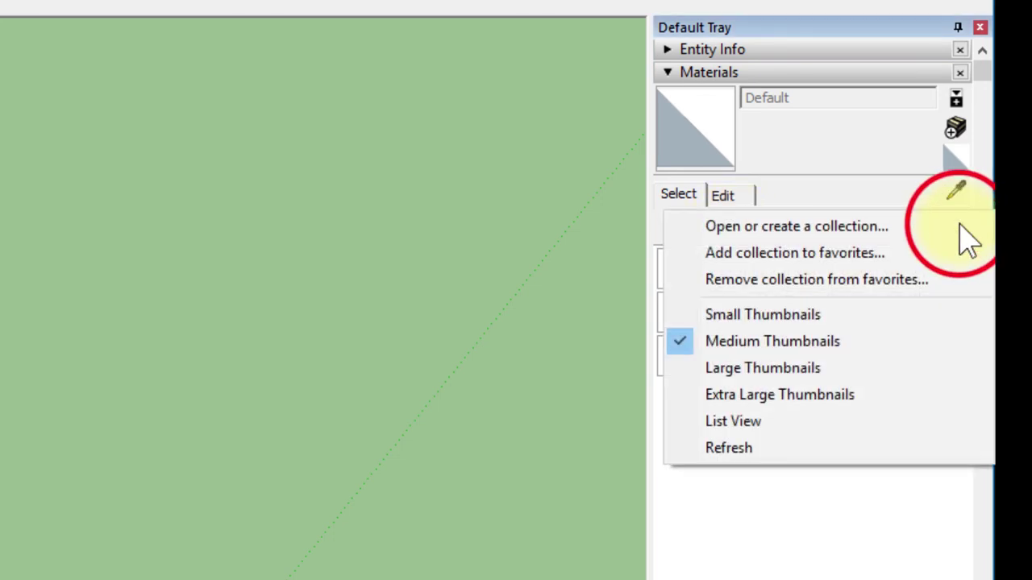
{"action": "left_click", "coordinate": [804, 371]}
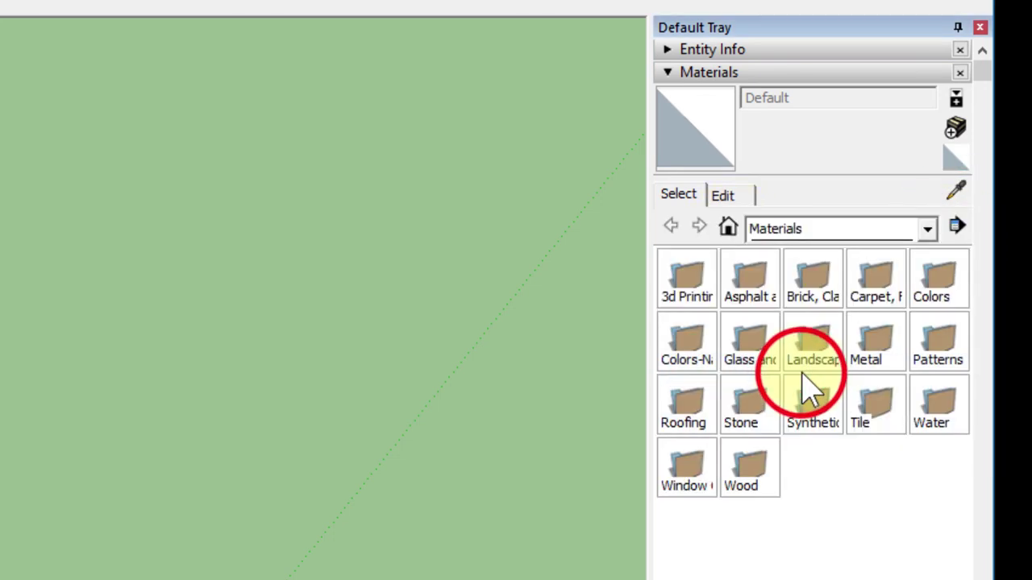
{"action": "left_click", "coordinate": [953, 229]}
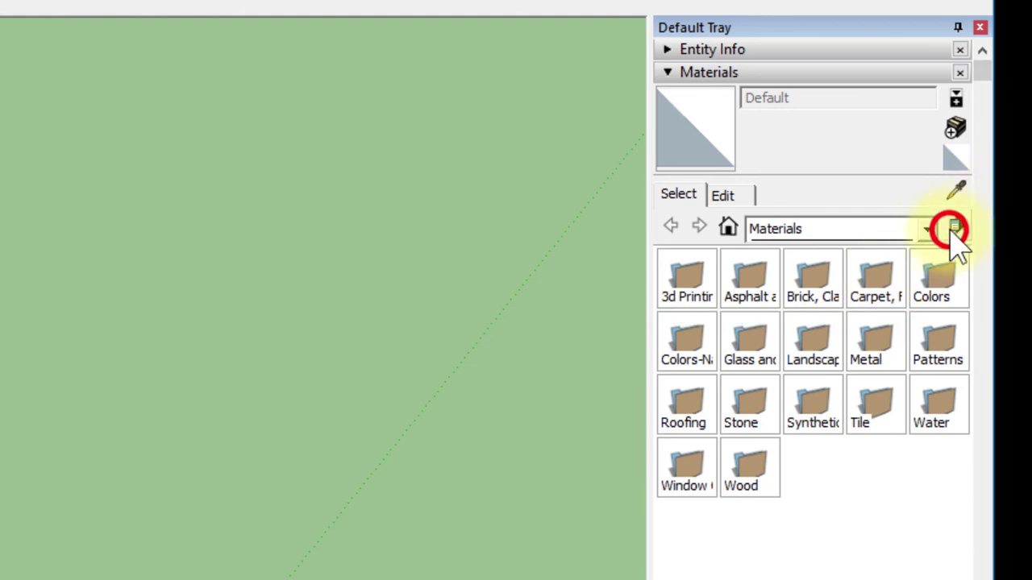
{"action": "left_click", "coordinate": [799, 395]}
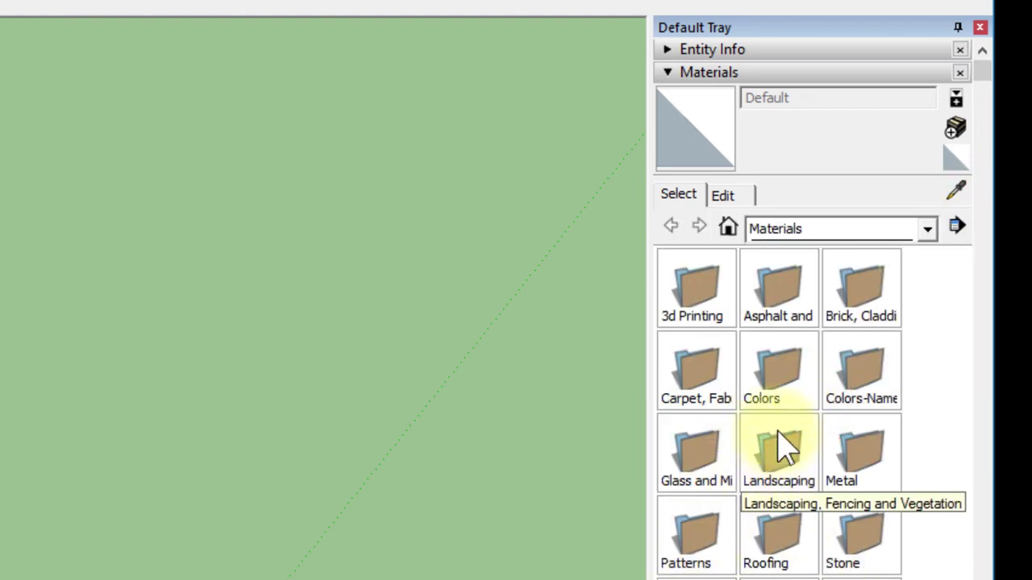
{"action": "double_click", "coordinate": [780, 371]}
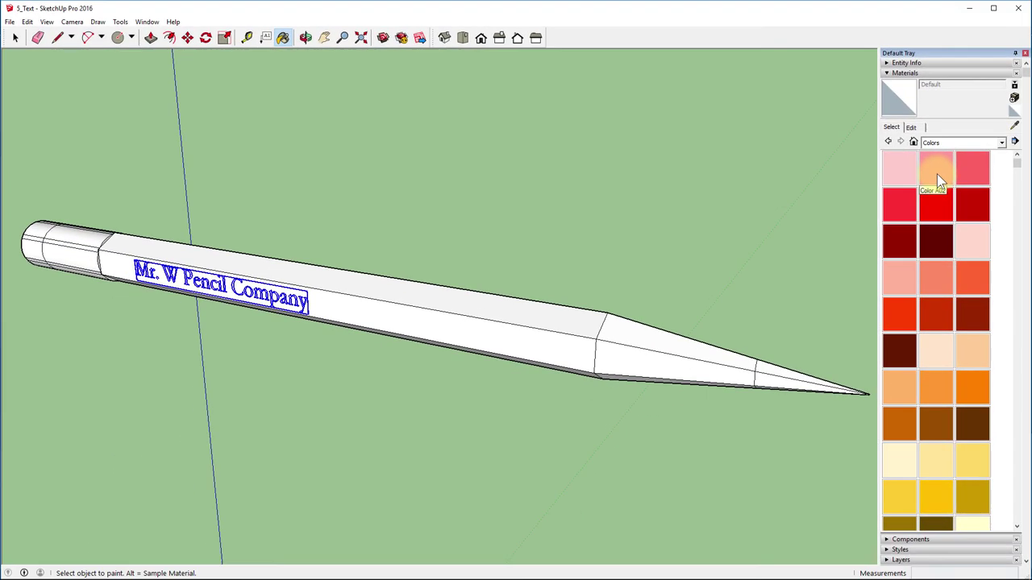
- Show the color swatches as Medium Thumbnails and paint three faces of the pencil body, including the lettered one, yellow with Color E04
{"action": "left_click", "coordinate": [1016, 142]}
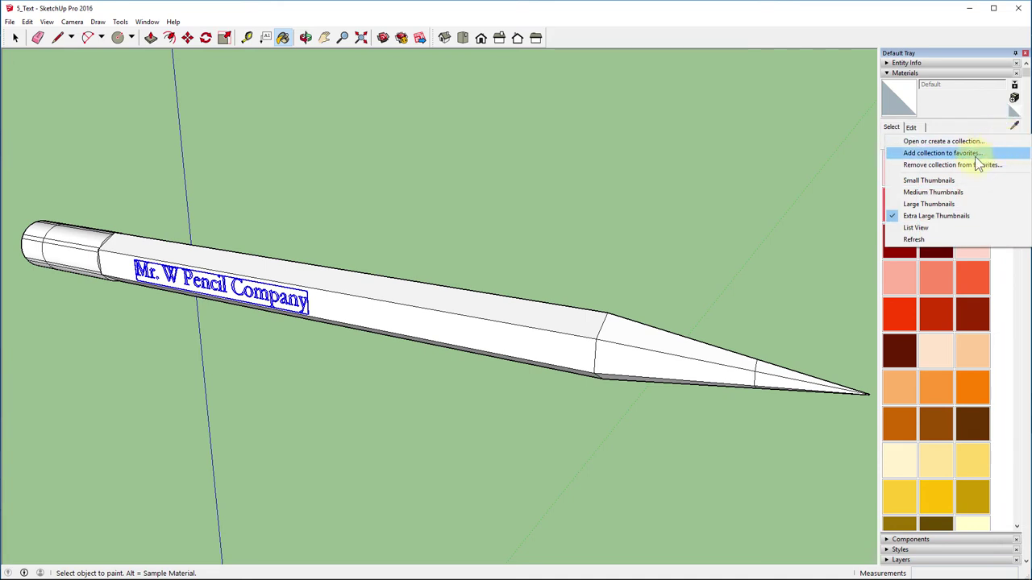
{"action": "left_click", "coordinate": [951, 193]}
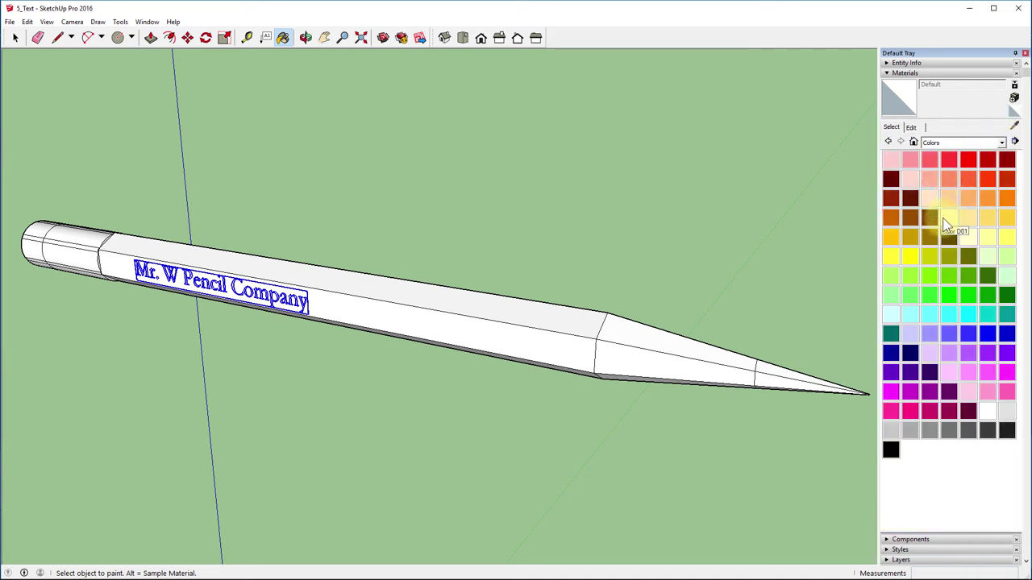
{"action": "left_click", "coordinate": [890, 253]}
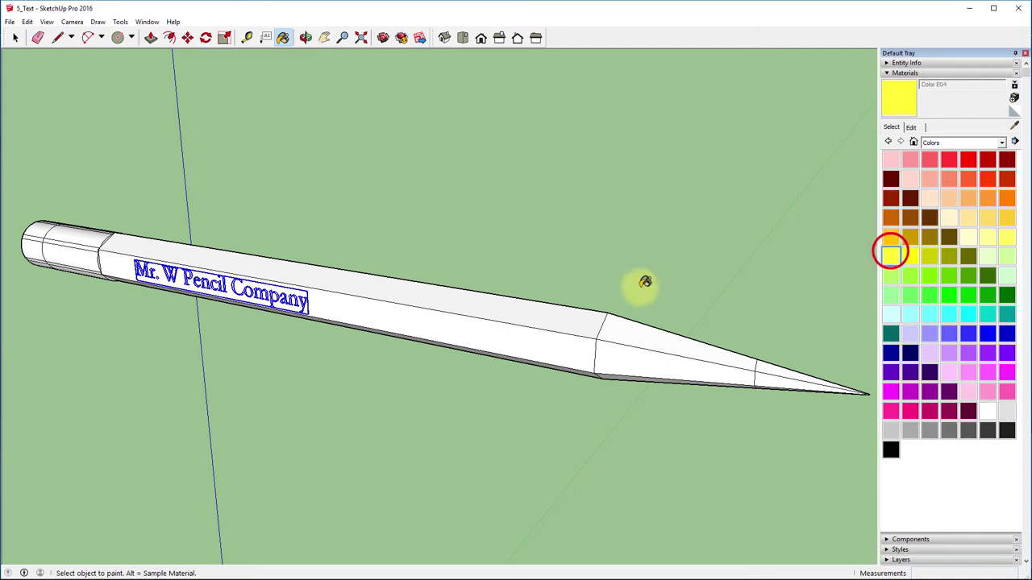
{"action": "left_click", "coordinate": [482, 306]}
{"action": "left_click", "coordinate": [475, 331]}
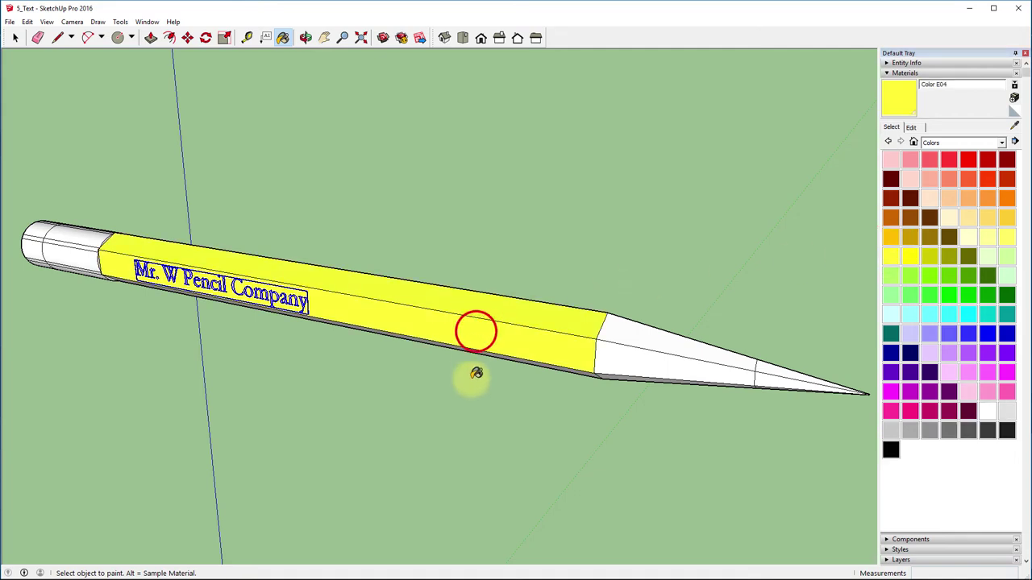
{"action": "middle_click_drag", "start_coordinate": [470, 384], "coordinate": [486, 242]}
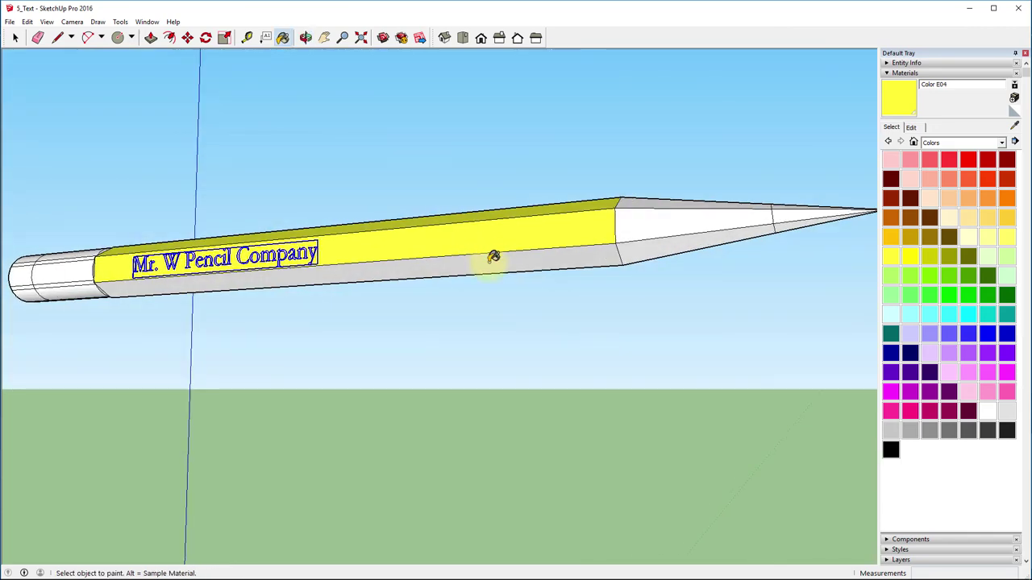
{"action": "left_click", "coordinate": [489, 261]}
- Paint the three remaining faces on the far side of the pencil body with the same yellow
{"action": "mouse_move", "coordinate": [580, 271]}
{"action": "middle_mouse_down"}
{"action": "mouse_move", "coordinate": [368, 258]}
{"action": "mouse_move", "coordinate": [89, 284]}
{"action": "mouse_move", "coordinate": [193, 274]}
{"action": "middle_mouse_up"}
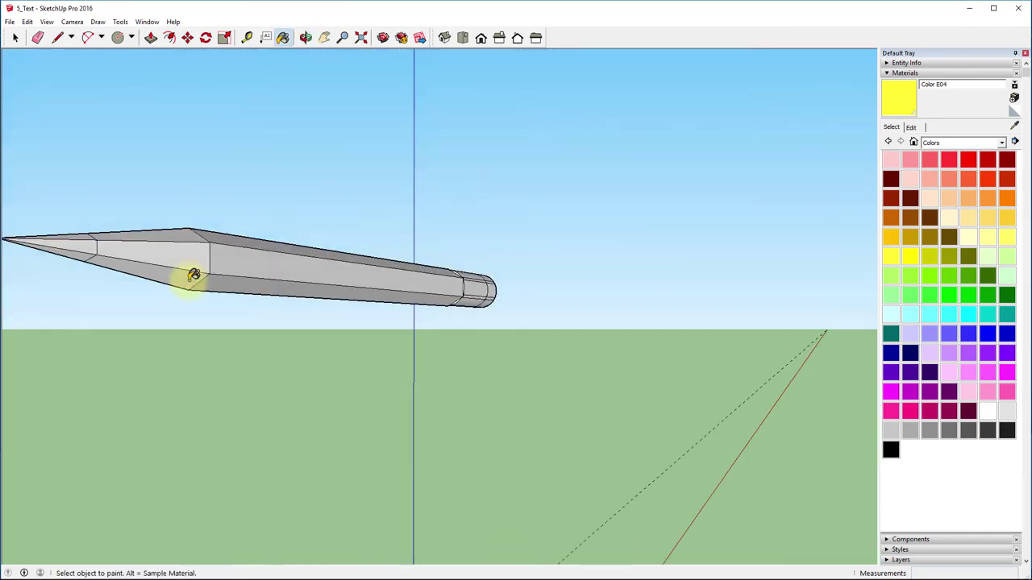
{"action": "left_click", "coordinate": [276, 247]}
{"action": "left_click", "coordinate": [276, 268]}
{"action": "left_click", "coordinate": [277, 291]}
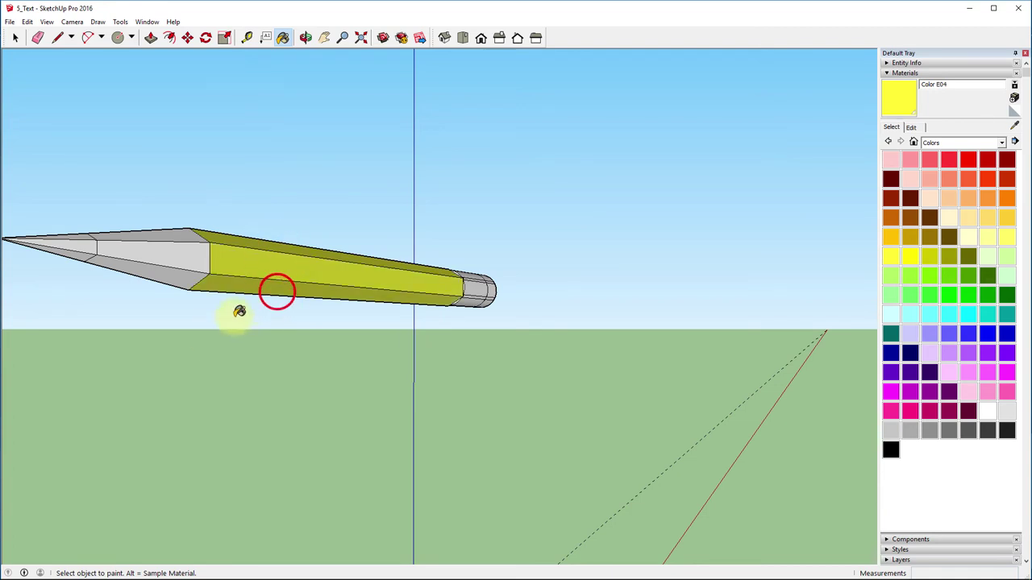
{"action": "mouse_move", "coordinate": [239, 336]}
{"action": "middle_mouse_down"}
{"action": "mouse_move", "coordinate": [611, 387]}
{"action": "mouse_move", "coordinate": [608, 472]}
{"action": "mouse_move", "coordinate": [648, 421]}
{"action": "mouse_move", "coordinate": [669, 415]}
{"action": "middle_mouse_up"}
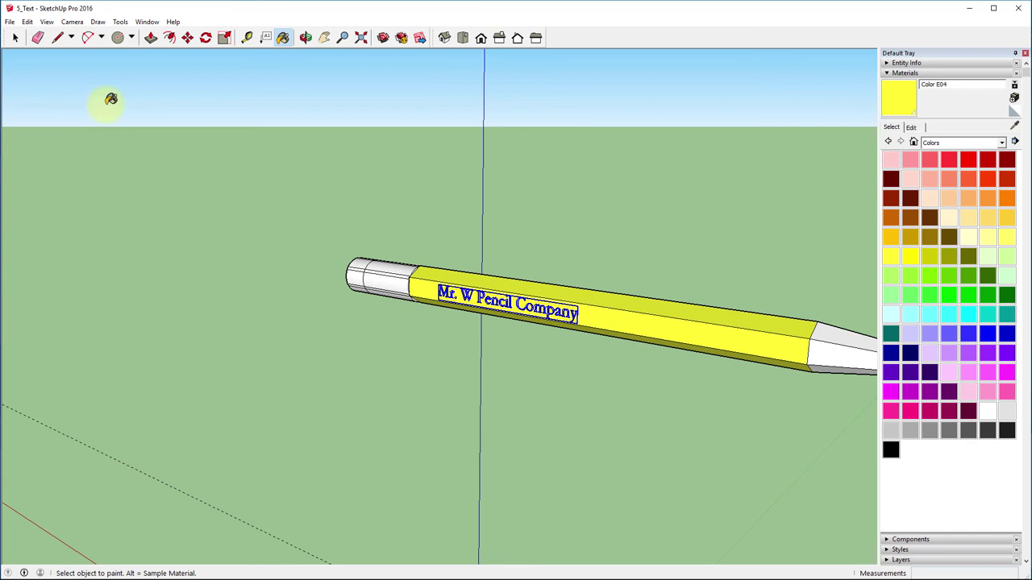
- Deselect the company-name text and paint its letters black with Color M09
{"action": "left_click", "coordinate": [15, 38]}
{"action": "left_click", "coordinate": [393, 385]}
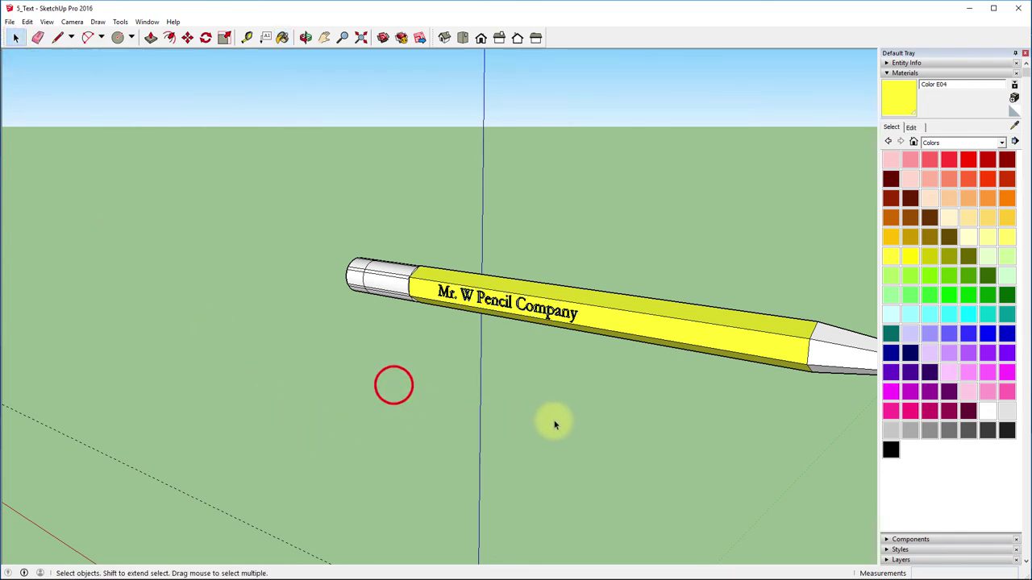
{"action": "scroll", "coordinate": [556, 299], "scroll_direction": "up", "scroll_amount": 5}
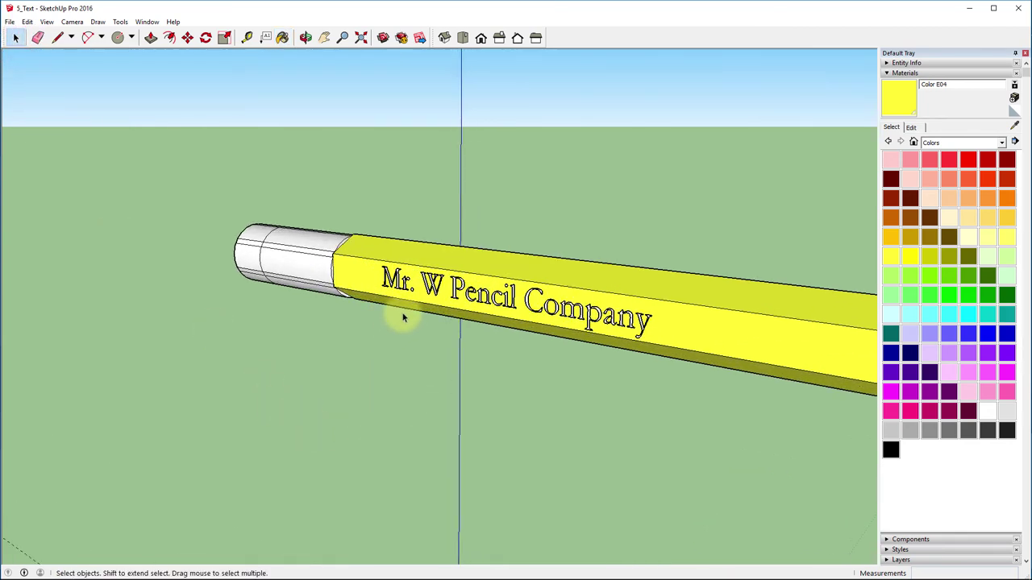
{"action": "scroll", "coordinate": [580, 257], "scroll_direction": "up", "scroll_amount": 6}
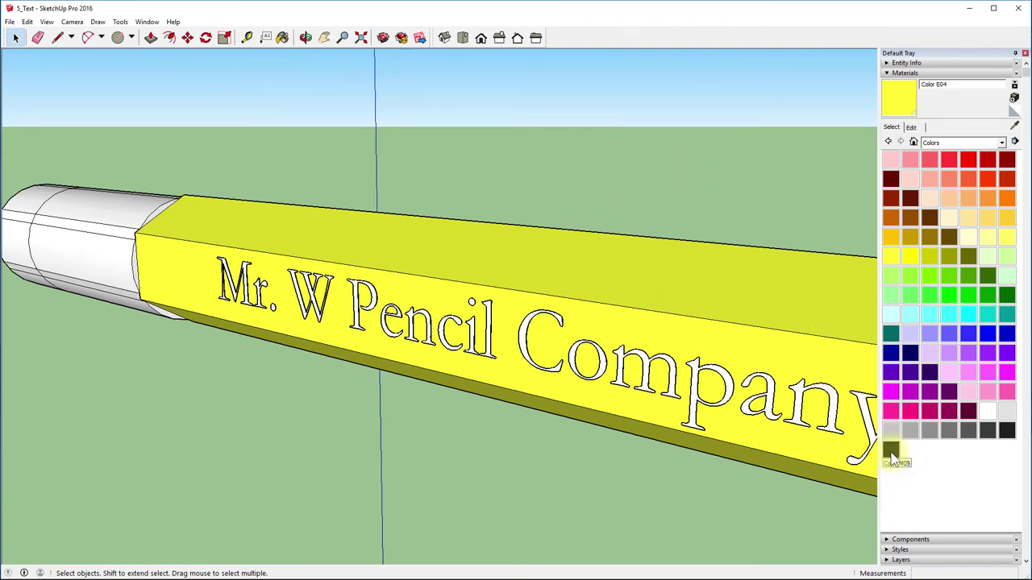
{"action": "left_click", "coordinate": [891, 451]}
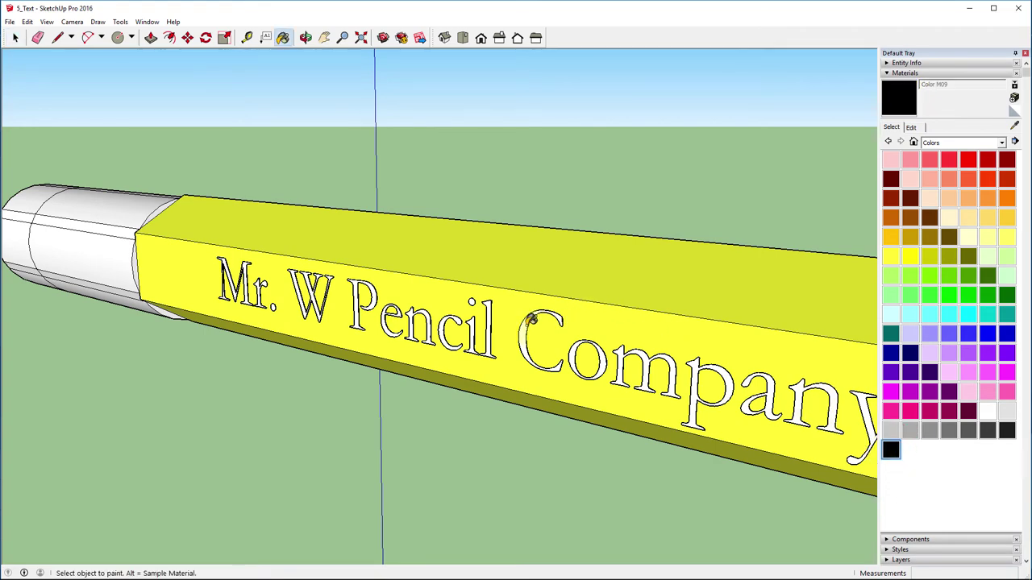
{"action": "scroll", "coordinate": [531, 319], "scroll_direction": "up", "scroll_amount": 2}
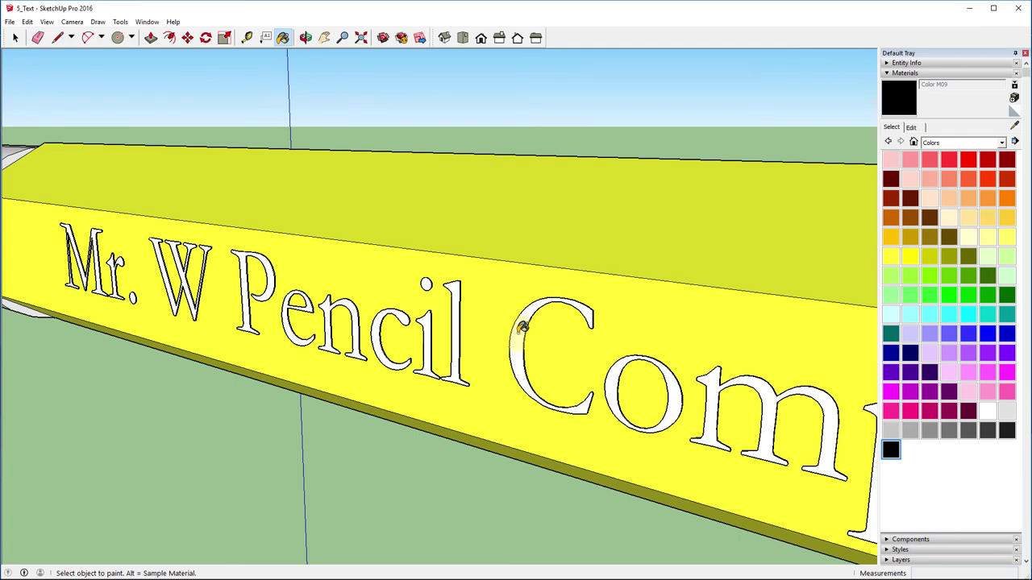
{"action": "left_click", "coordinate": [521, 327]}
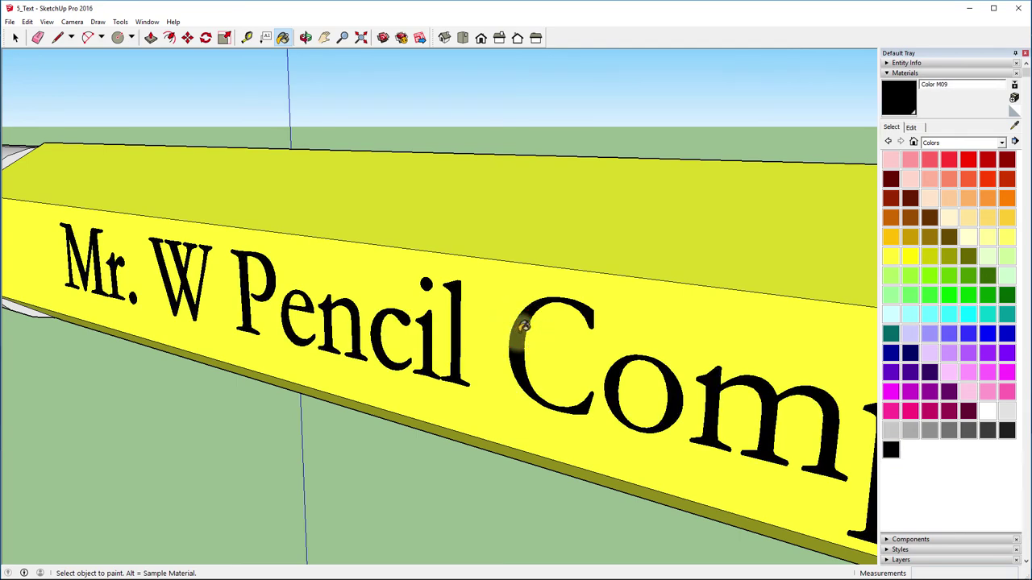
{"action": "scroll", "coordinate": [522, 326], "scroll_direction": "down", "scroll_amount": 8}
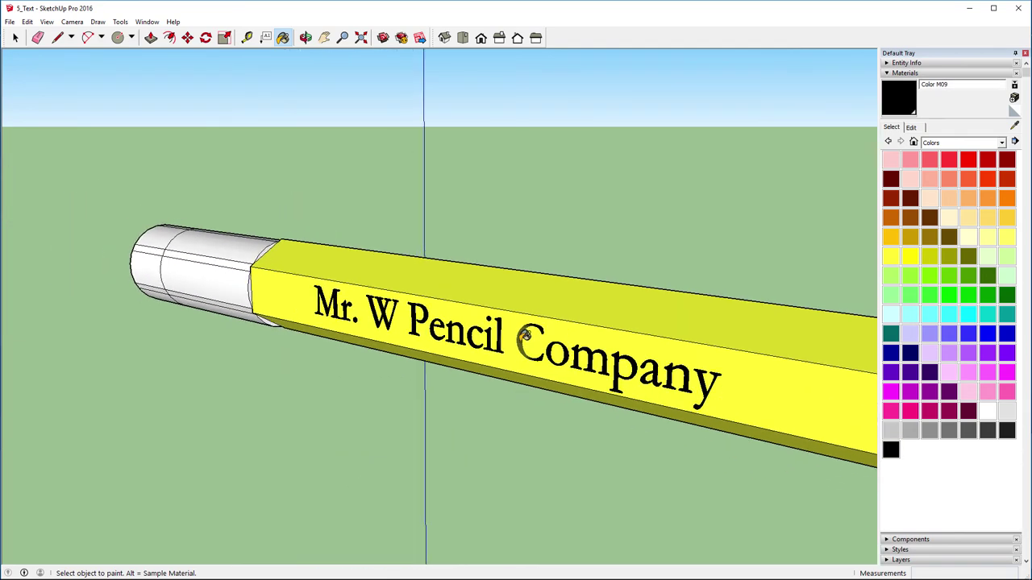
- From the Metal collection, apply Metal Steel Textured White to the front faces and narrow strips of the ferrule
{"action": "mouse_move", "coordinate": [690, 430]}
{"action": "middle_mouse_down"}
{"action": "mouse_move", "coordinate": [491, 444]}
{"action": "mouse_move", "coordinate": [618, 433]}
{"action": "mouse_move", "coordinate": [737, 451]}
{"action": "mouse_move", "coordinate": [744, 467]}
{"action": "mouse_move", "coordinate": [456, 373]}
{"action": "mouse_move", "coordinate": [734, 463]}
{"action": "mouse_move", "coordinate": [900, 481]}
{"action": "mouse_move", "coordinate": [778, 433]}
{"action": "middle_mouse_up"}
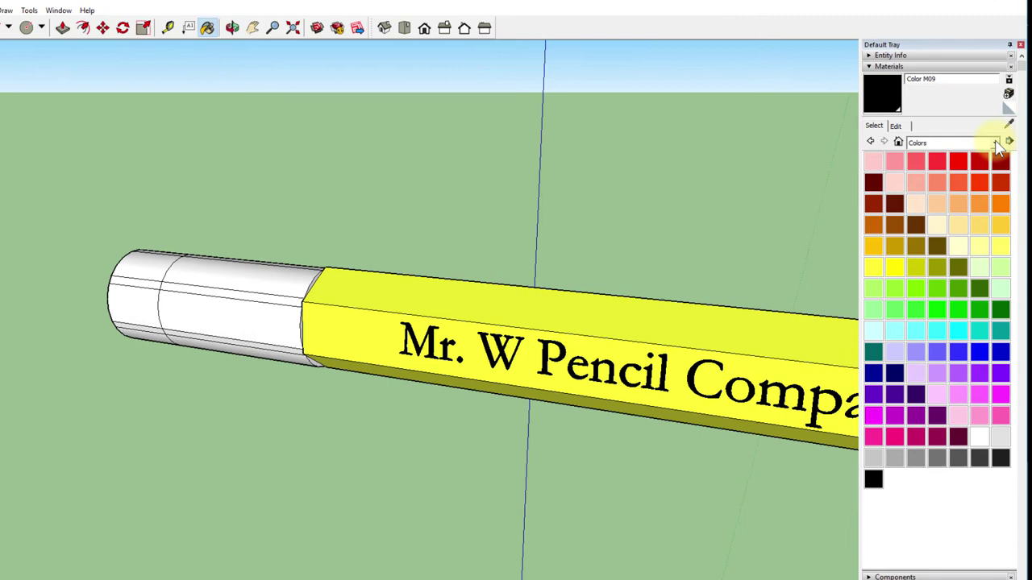
{"action": "left_click", "coordinate": [1003, 143]}
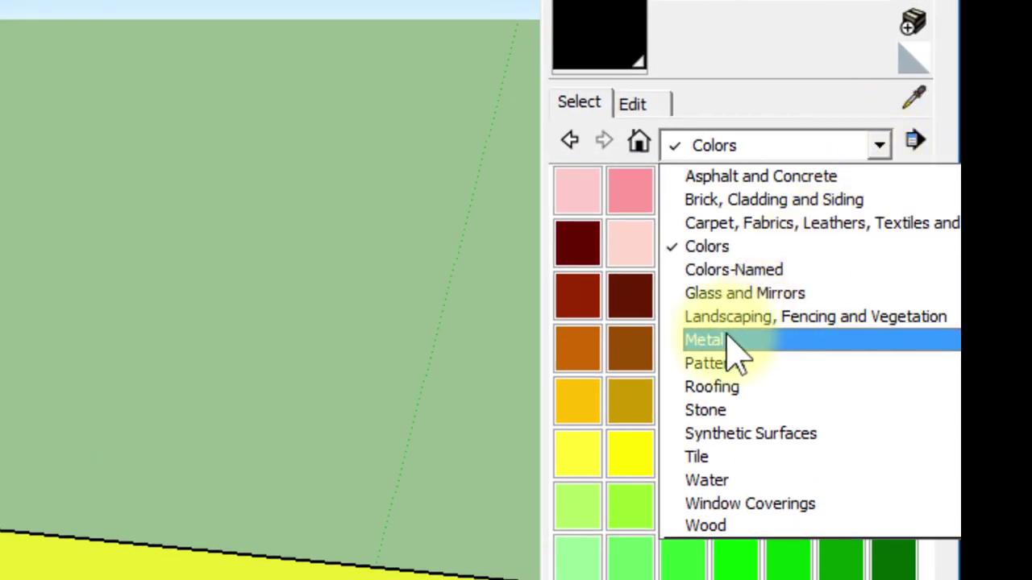
{"action": "left_click", "coordinate": [710, 340]}
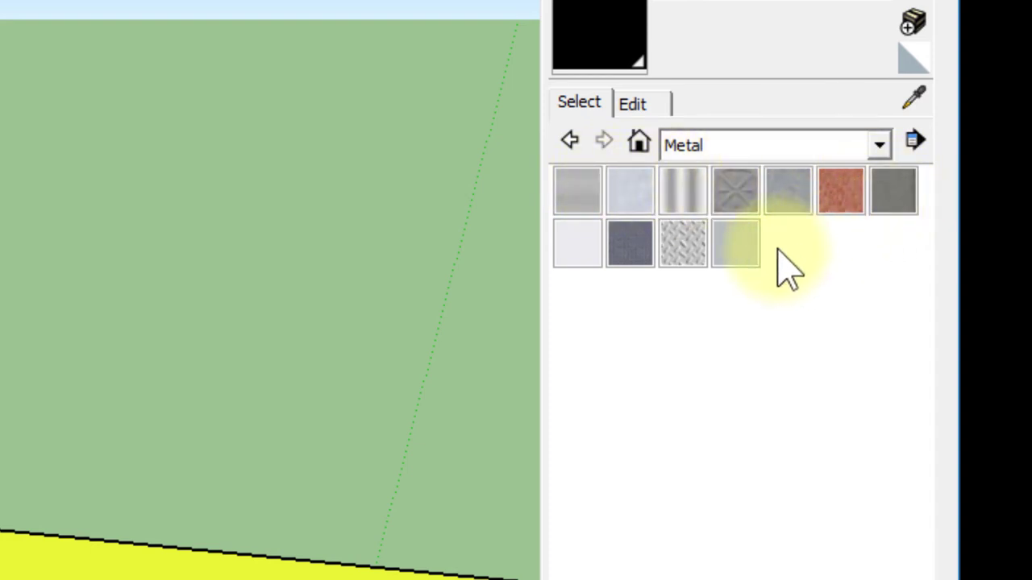
{"action": "left_click", "coordinate": [682, 245]}
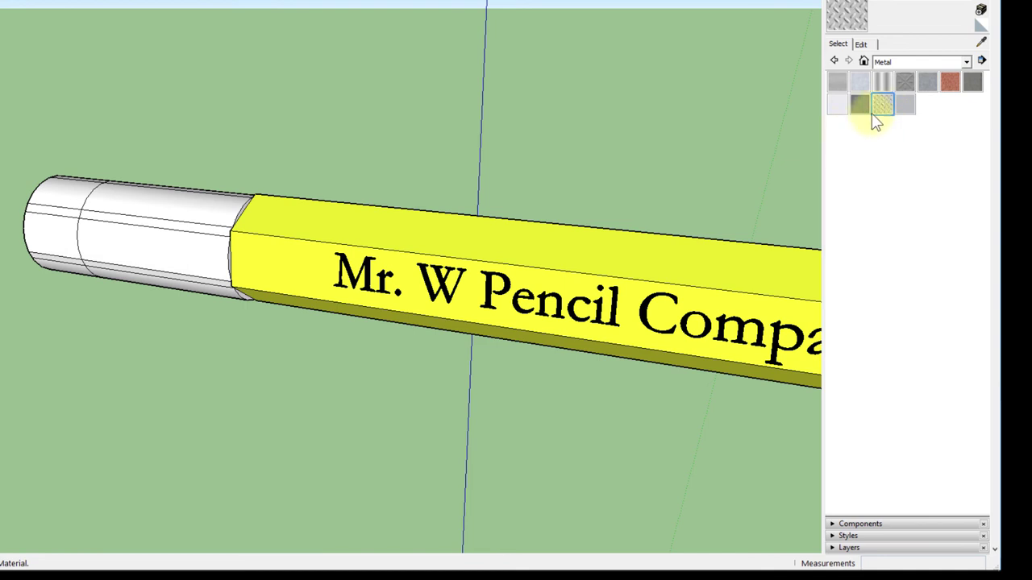
{"action": "left_click", "coordinate": [173, 254]}
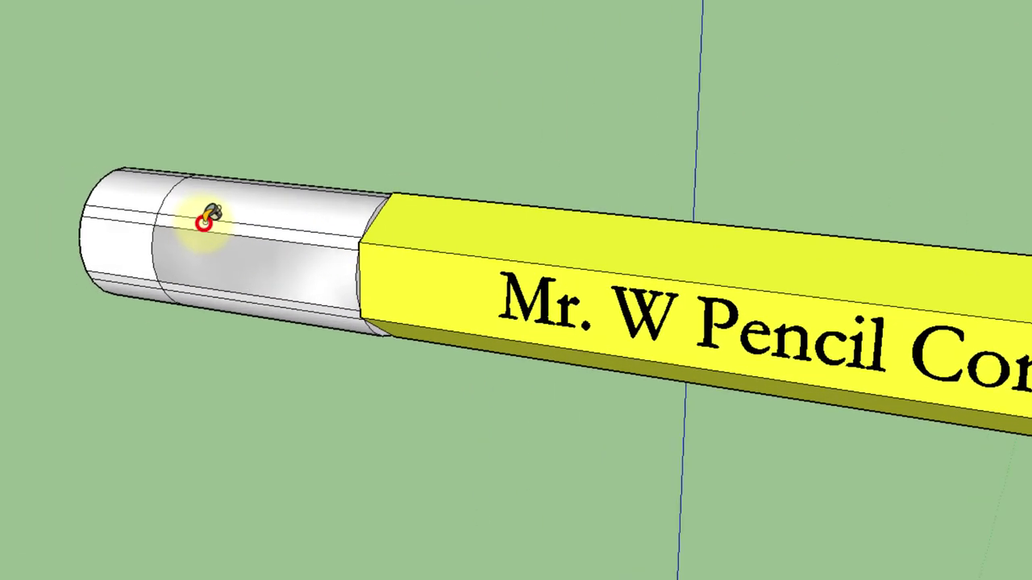
{"action": "left_click", "coordinate": [122, 208]}
{"action": "left_click", "coordinate": [513, 365]}
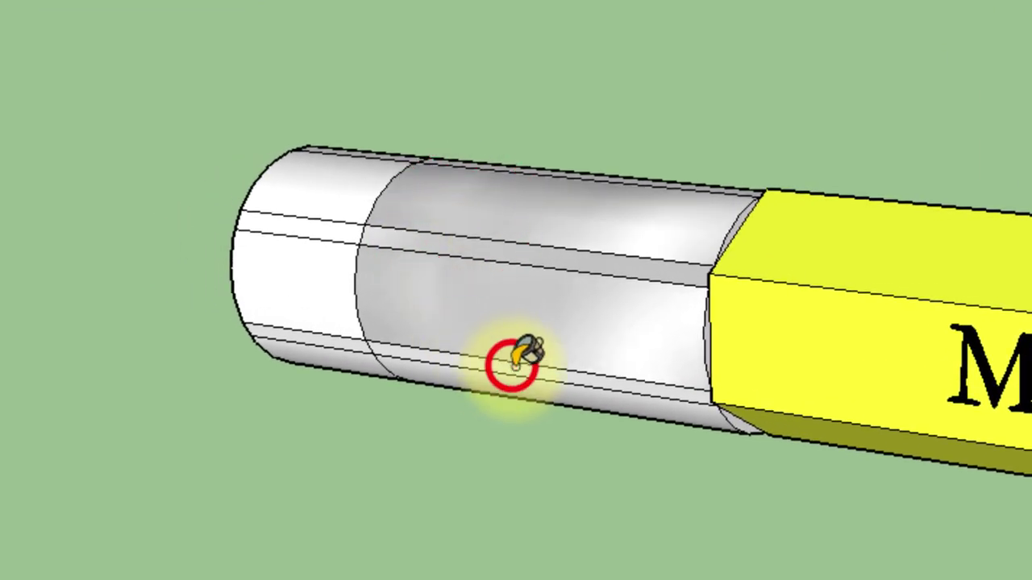
{"action": "left_click", "coordinate": [519, 375]}
- Paint the remaining faces and narrow strips around the underside and back of the ferrule with Metal Steel Textured White
{"action": "mouse_move", "coordinate": [501, 434]}
{"action": "middle_mouse_down"}
{"action": "mouse_move", "coordinate": [507, 269]}
{"action": "mouse_move", "coordinate": [548, 8]}
{"action": "mouse_move", "coordinate": [613, 4]}
{"action": "middle_mouse_up"}
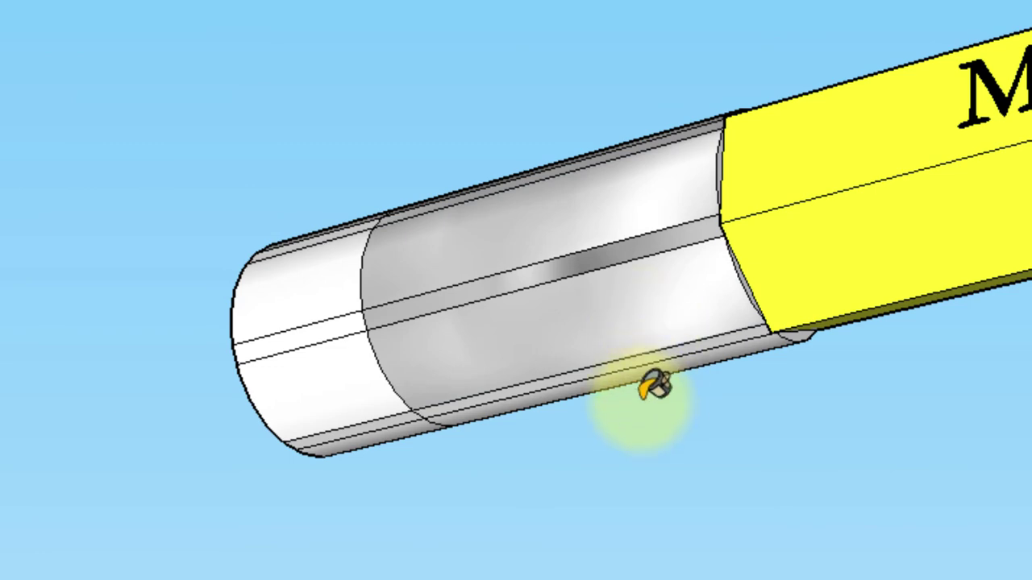
{"action": "mouse_move", "coordinate": [656, 392]}
{"action": "middle_mouse_down"}
{"action": "mouse_move", "coordinate": [507, 24]}
{"action": "mouse_move", "coordinate": [564, 2]}
{"action": "middle_mouse_up"}
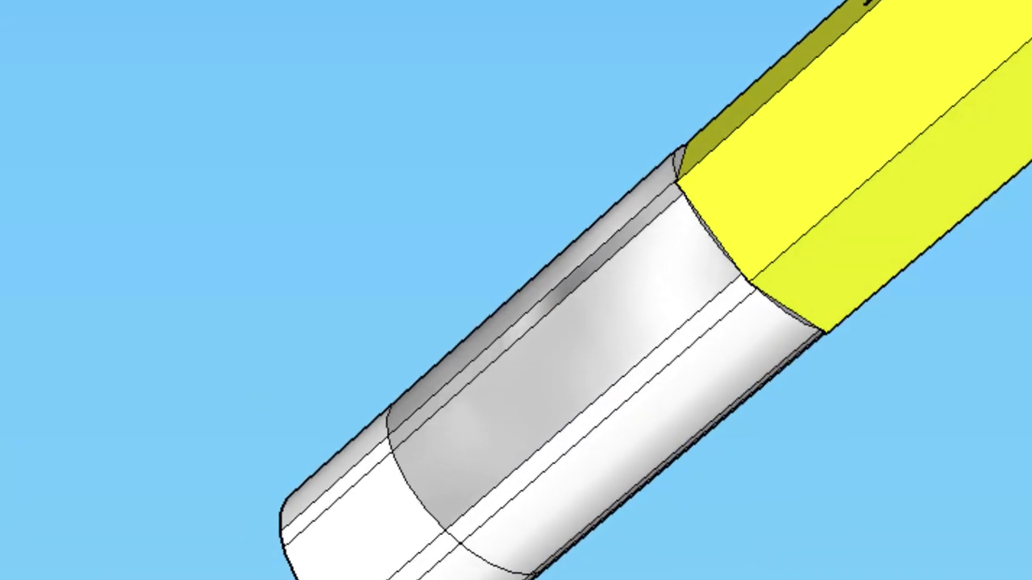
{"action": "left_click", "coordinate": [706, 326]}
{"action": "left_click", "coordinate": [721, 355]}
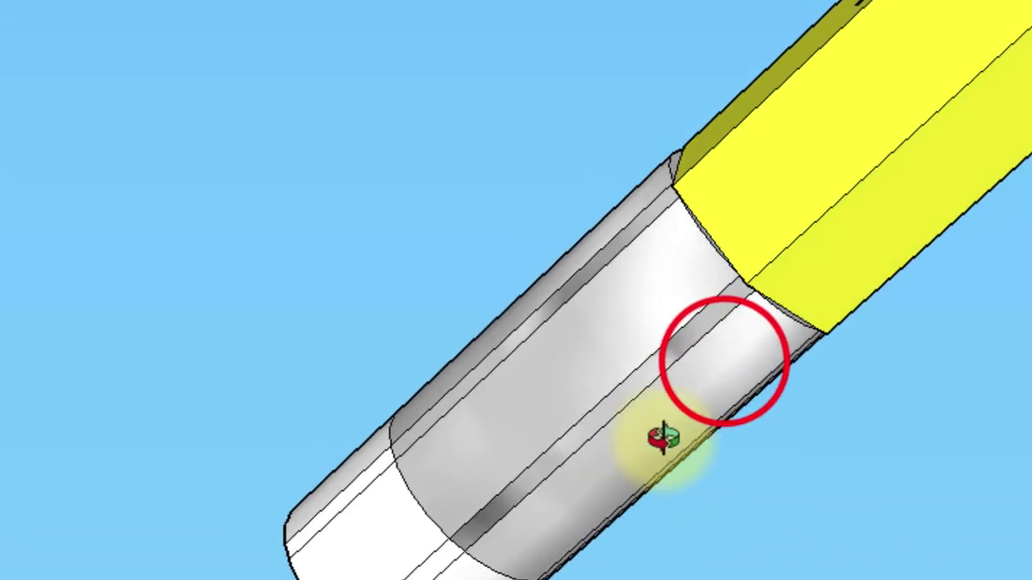
{"action": "mouse_move", "coordinate": [664, 437]}
{"action": "middle_mouse_down"}
{"action": "mouse_move", "coordinate": [119, 254]}
{"action": "mouse_move", "coordinate": [1030, 270]}
{"action": "middle_mouse_up"}
{"action": "mouse_move", "coordinate": [870, 241]}
{"action": "middle_mouse_down"}
{"action": "mouse_move", "coordinate": [605, 207]}
{"action": "mouse_move", "coordinate": [379, 579]}
{"action": "middle_mouse_up"}
{"action": "mouse_move", "coordinate": [862, 306]}
{"action": "middle_mouse_down"}
{"action": "mouse_move", "coordinate": [545, 572]}
{"action": "mouse_move", "coordinate": [516, 579]}
{"action": "middle_mouse_up"}
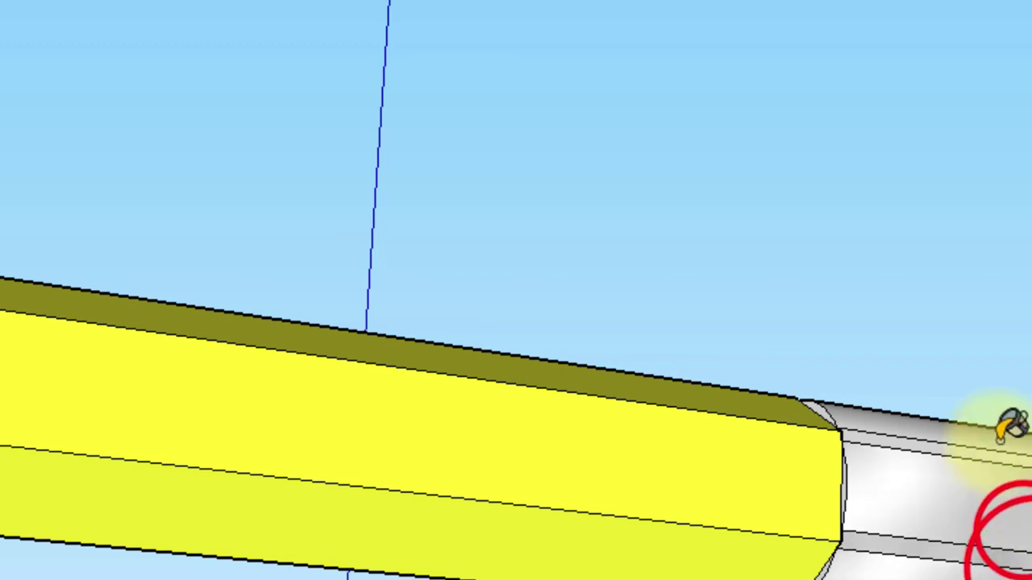
{"action": "mouse_move", "coordinate": [1002, 518]}
{"action": "middle_mouse_down"}
{"action": "mouse_move", "coordinate": [909, 574]}
{"action": "mouse_move", "coordinate": [919, 532]}
{"action": "middle_mouse_up"}
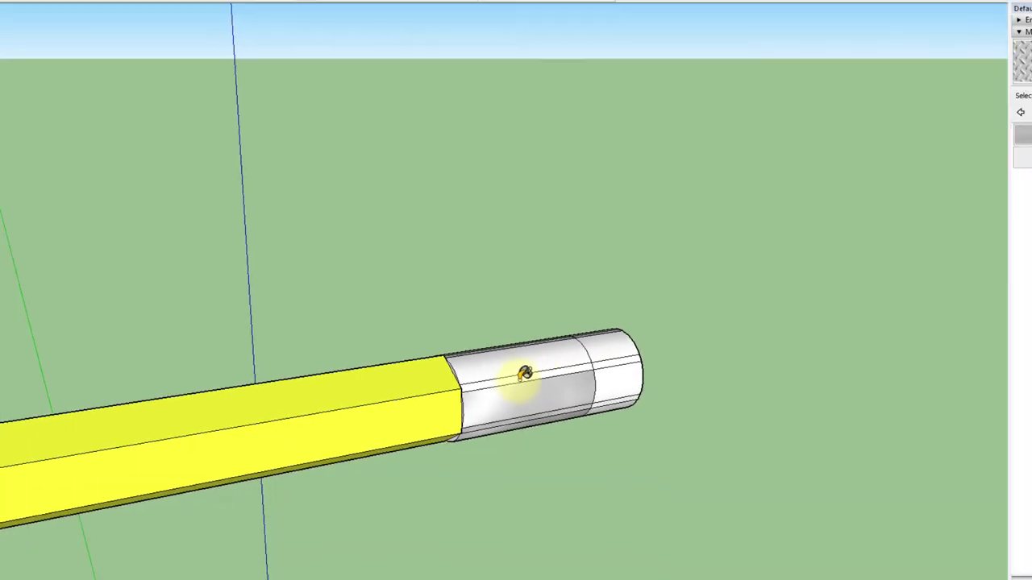
{"action": "left_click", "coordinate": [466, 363]}
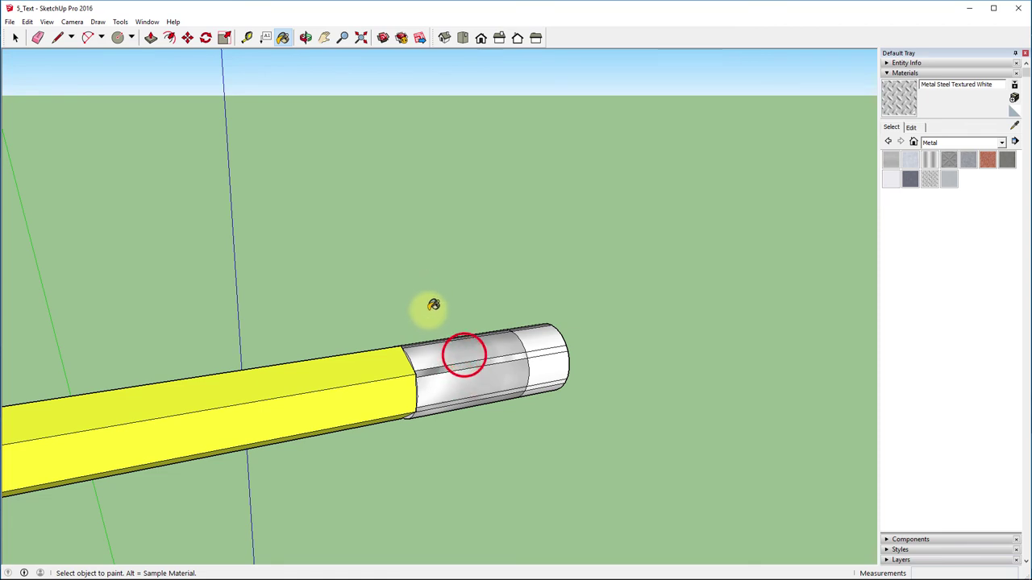
- Erase the upper lengthwise edge of a narrow strip on the ferrule, try erasing its other edge and undo that second erasure
{"action": "mouse_move", "coordinate": [431, 306]}
{"action": "middle_mouse_down"}
{"action": "mouse_move", "coordinate": [458, 454]}
{"action": "mouse_move", "coordinate": [462, 355]}
{"action": "middle_mouse_up"}
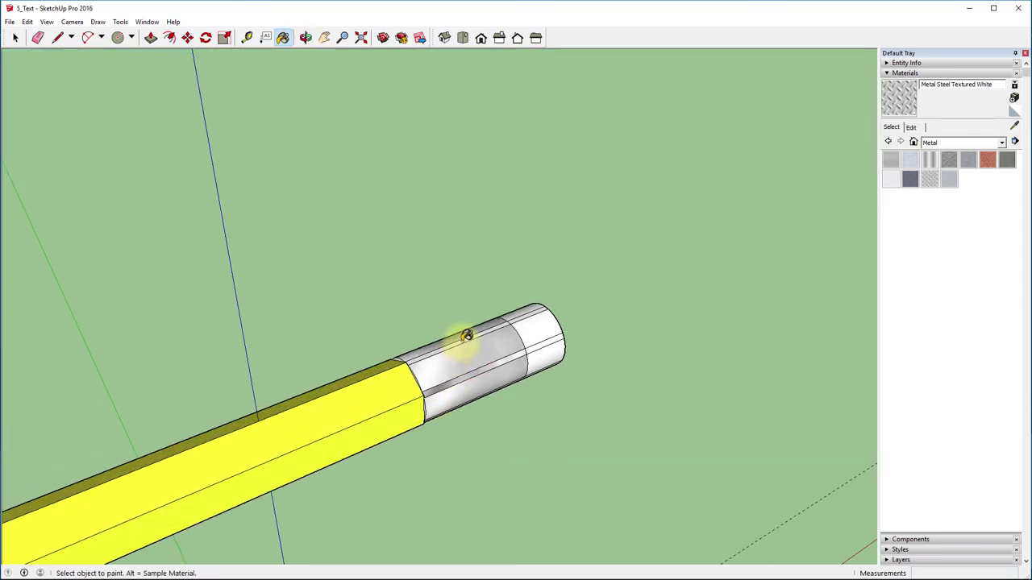
{"action": "mouse_move", "coordinate": [424, 308]}
{"action": "middle_mouse_down"}
{"action": "mouse_move", "coordinate": [500, 493]}
{"action": "mouse_move", "coordinate": [592, 541]}
{"action": "mouse_move", "coordinate": [465, 421]}
{"action": "mouse_move", "coordinate": [350, 384]}
{"action": "mouse_move", "coordinate": [210, 390]}
{"action": "middle_mouse_up"}
{"action": "middle_click_drag", "start_coordinate": [470, 451], "coordinate": [220, 347]}
{"action": "scroll", "coordinate": [446, 397], "scroll_direction": "up", "scroll_amount": 4}
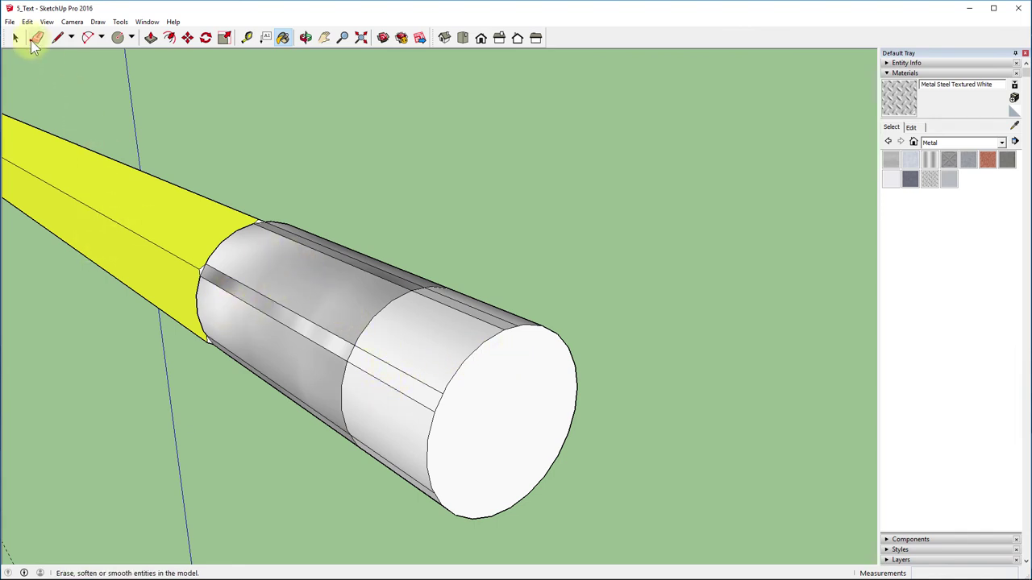
{"action": "left_click", "coordinate": [32, 41]}
{"action": "left_click", "coordinate": [269, 299]}
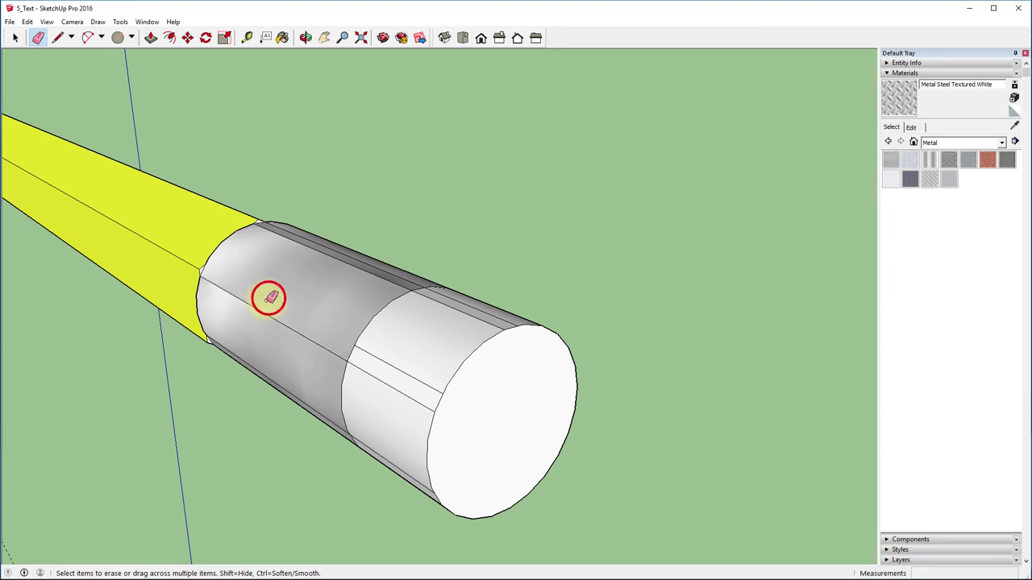
{"action": "left_click", "coordinate": [265, 309]}
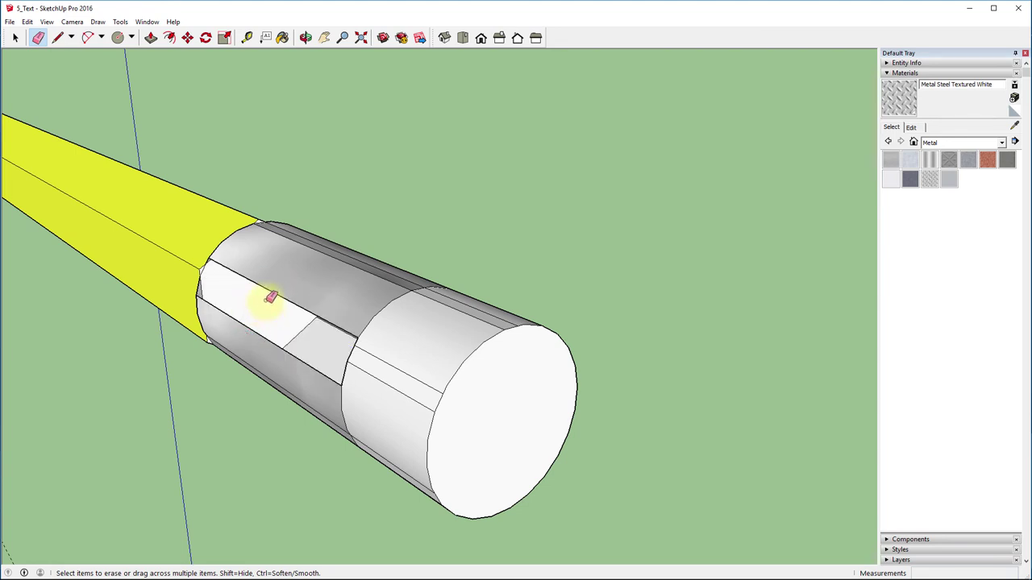
{"action": "left_click", "coordinate": [271, 296], "text": "ctrl"}
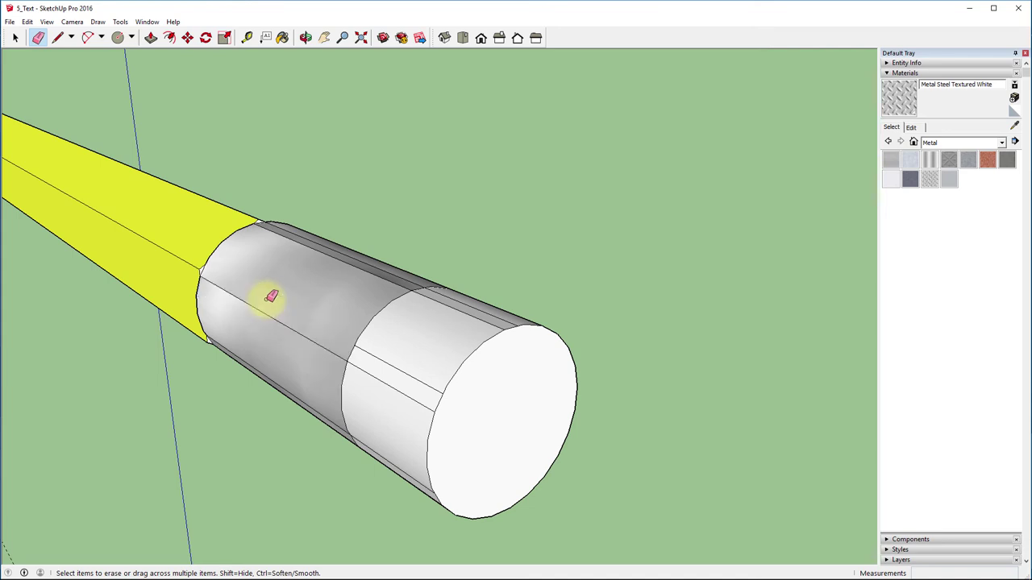
- Soften the lengthwise edges of the narrow strips on the ferrule and eraser end
{"action": "middle_click_drag", "start_coordinate": [287, 272], "coordinate": [234, 353]}
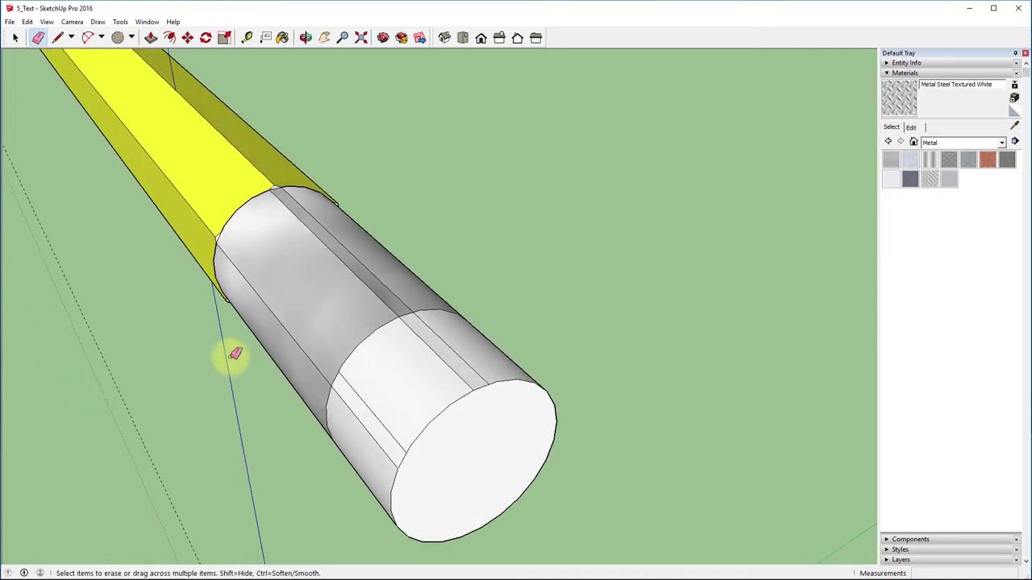
{"action": "left_click", "coordinate": [320, 224], "text": "ctrl"}
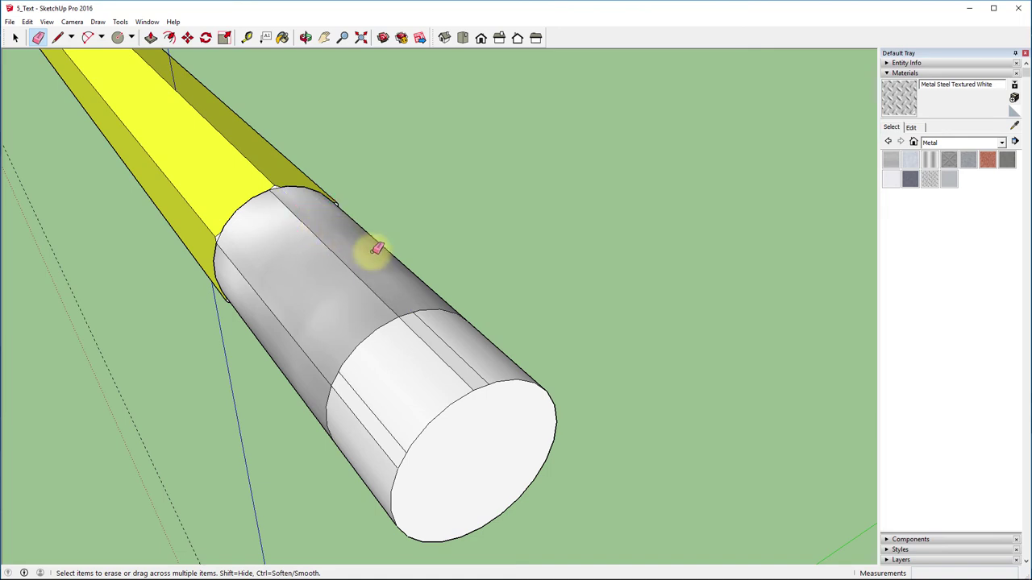
{"action": "left_click", "coordinate": [326, 244], "text": "ctrl+shift"}
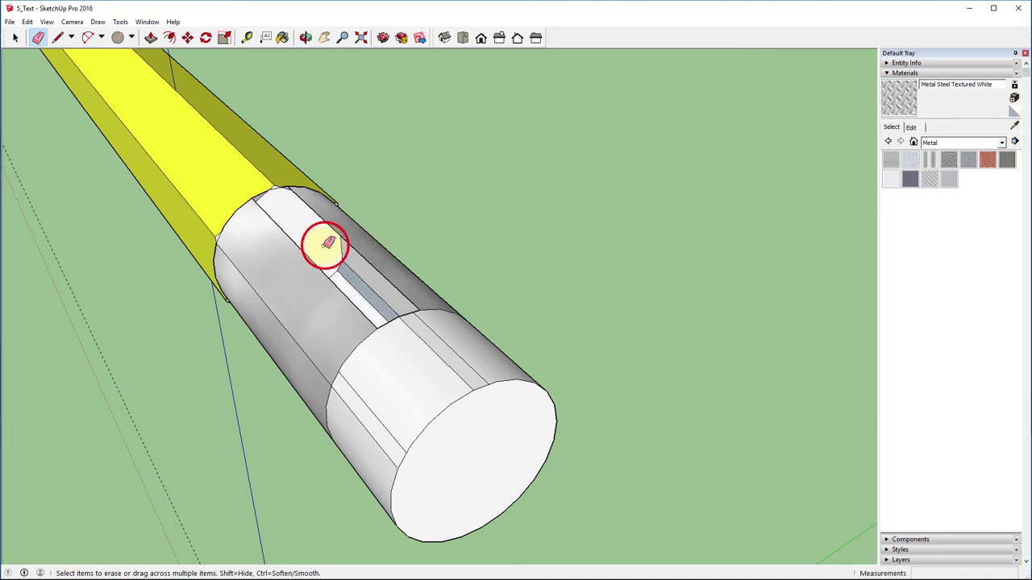
{"action": "left_click", "coordinate": [331, 233], "text": "ctrl"}
{"action": "middle_click_drag", "start_coordinate": [351, 219], "coordinate": [161, 293]}
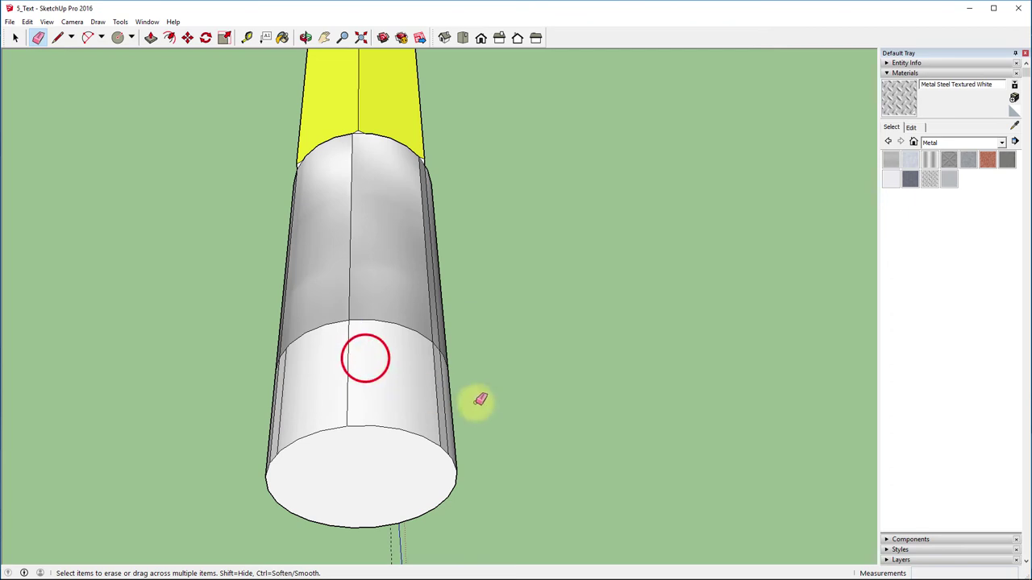
{"action": "mouse_move", "coordinate": [480, 399]}
{"action": "middle_mouse_down"}
{"action": "mouse_move", "coordinate": [325, 306]}
{"action": "mouse_move", "coordinate": [246, 292]}
{"action": "mouse_move", "coordinate": [307, 262]}
{"action": "middle_mouse_up"}
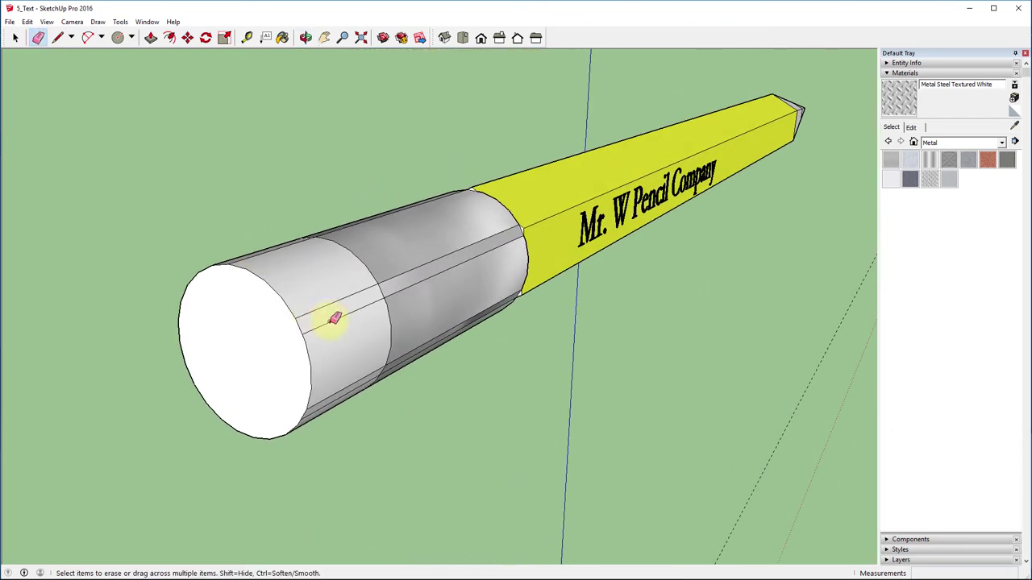
{"action": "middle_click_drag", "start_coordinate": [368, 392], "coordinate": [348, 271]}
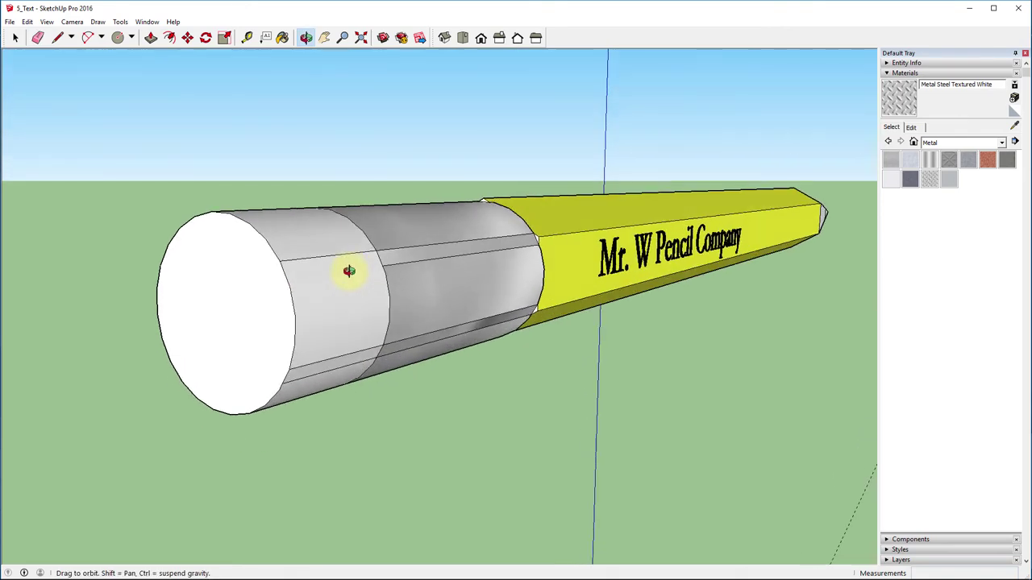
{"action": "key", "text": "e"}
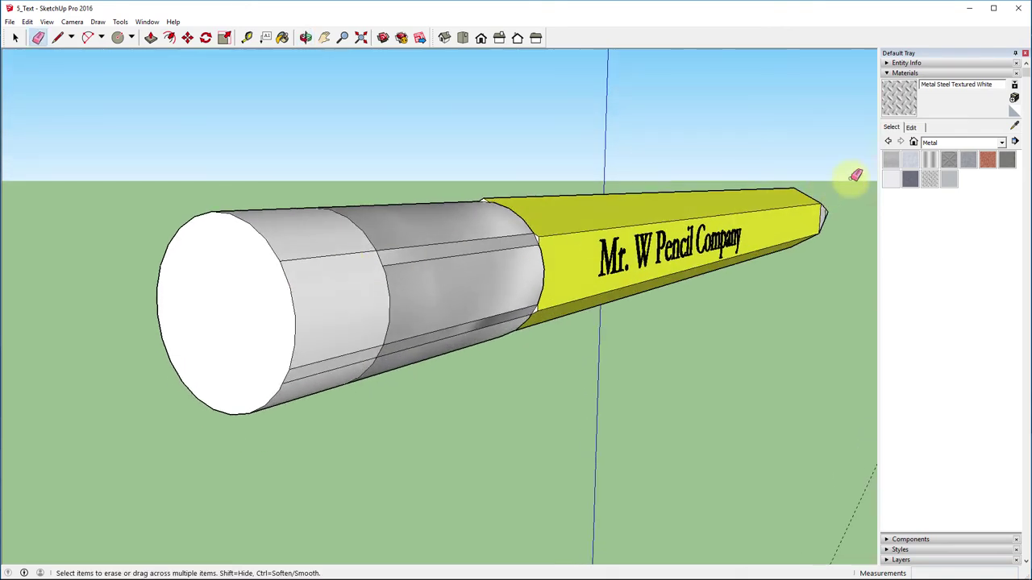
- From the Colors-Named collection, apply 0006_Pink to the eraser's end face, two side faces and a narrow strip
{"action": "left_click", "coordinate": [939, 142]}
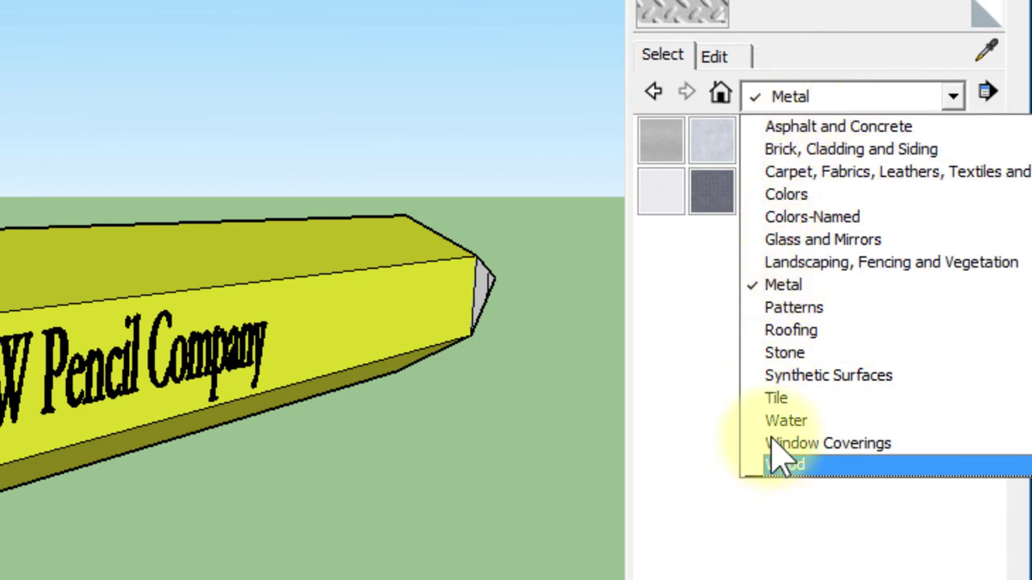
{"action": "left_click", "coordinate": [794, 195]}
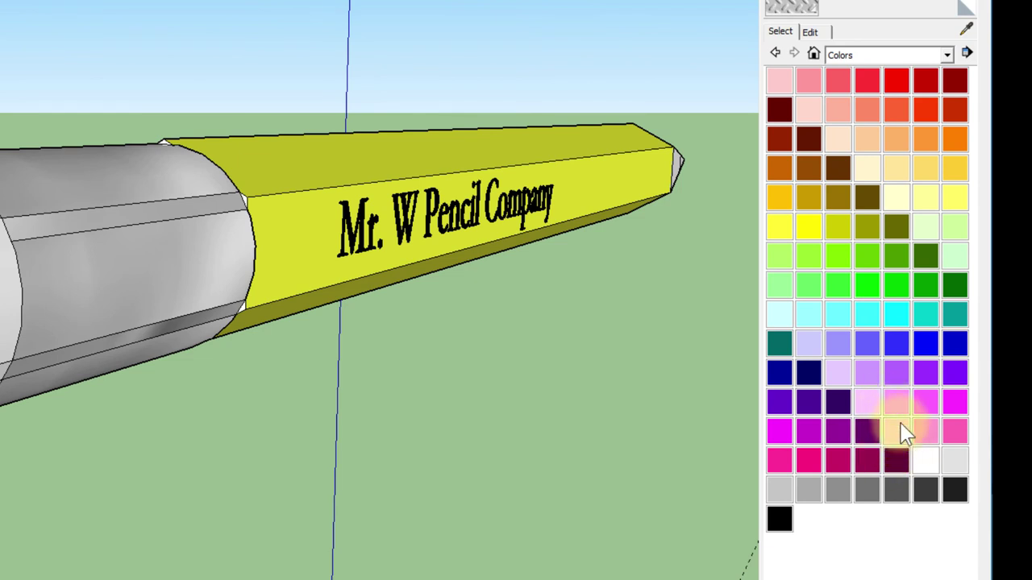
{"action": "left_click", "coordinate": [948, 55]}
{"action": "left_click", "coordinate": [923, 132]}
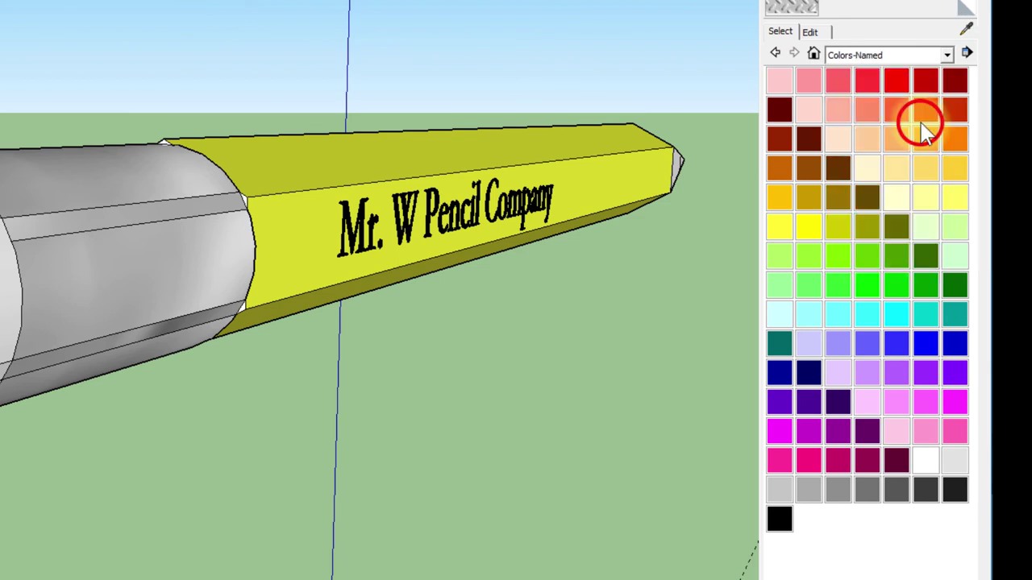
{"action": "scroll", "coordinate": [846, 230], "scroll_direction": "down", "scroll_amount": 5}
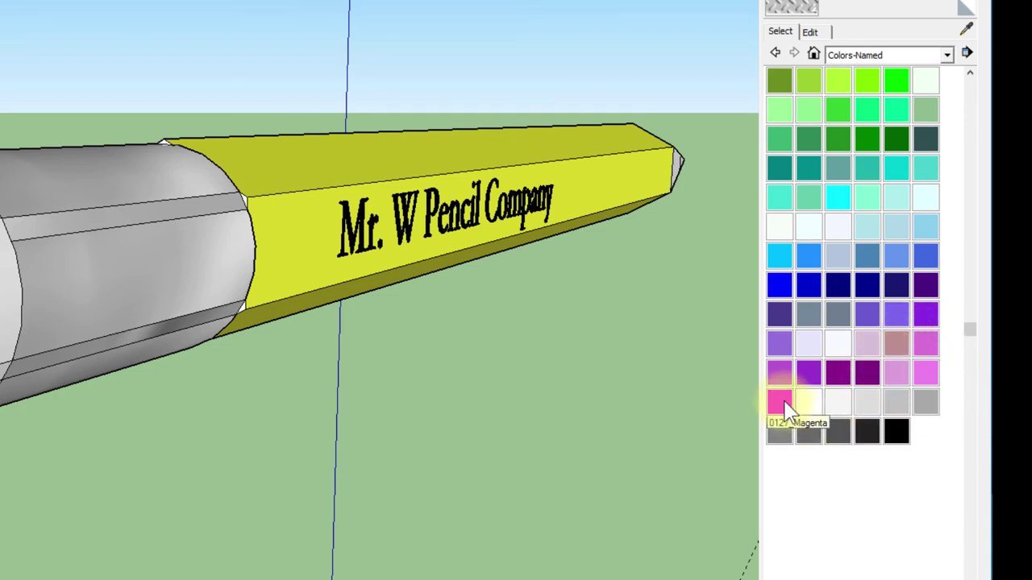
{"action": "scroll", "coordinate": [852, 262], "scroll_direction": "up", "scroll_amount": 3}
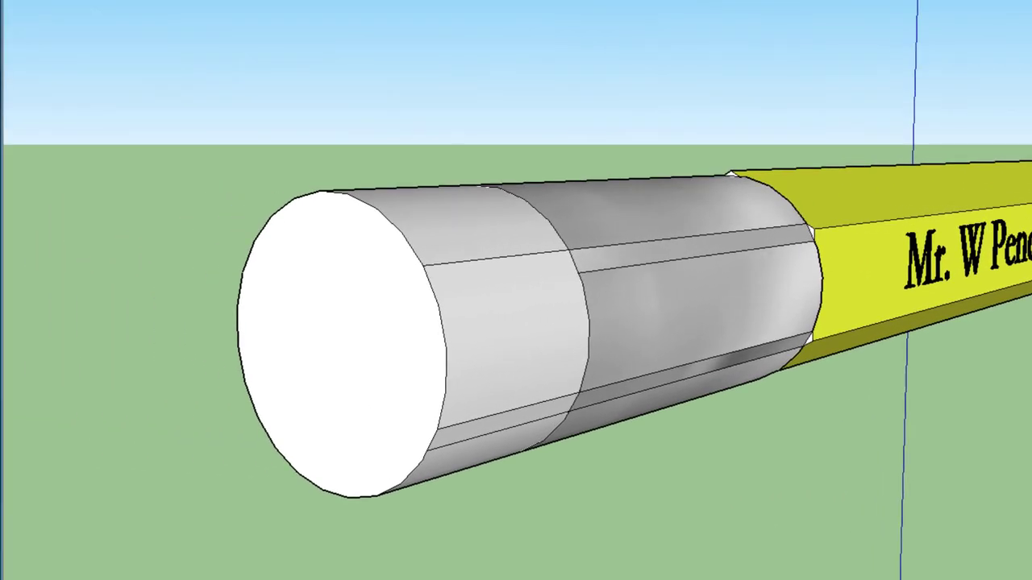
{"action": "left_click", "coordinate": [493, 312]}
{"action": "left_click", "coordinate": [474, 231]}
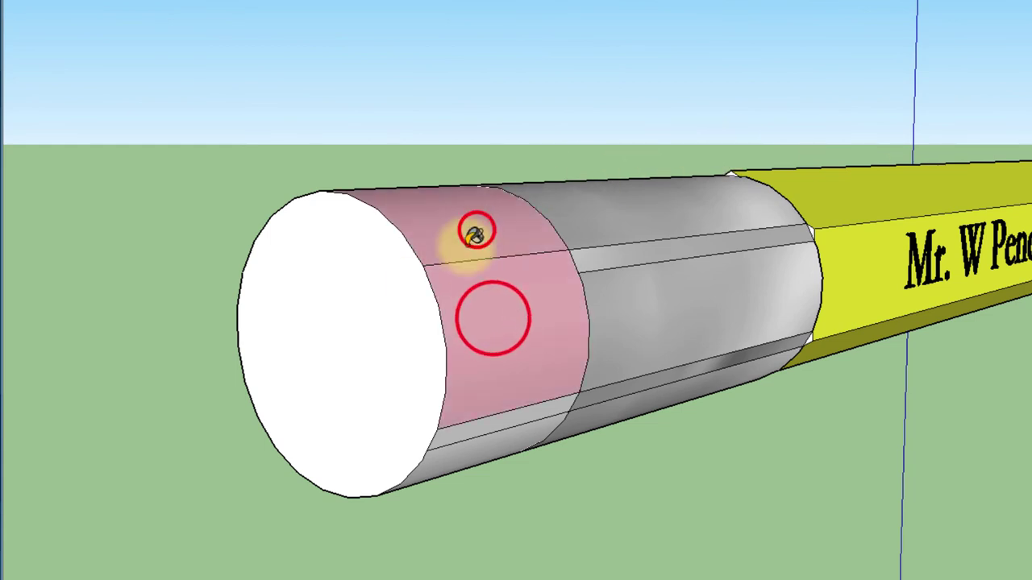
{"action": "left_click", "coordinate": [400, 303]}
{"action": "left_click", "coordinate": [465, 431]}
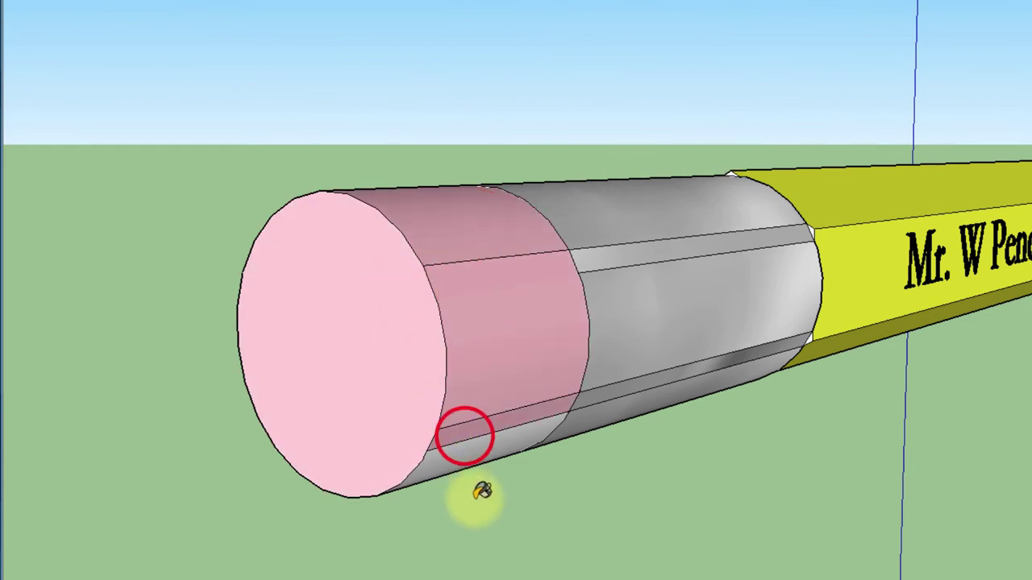
- Paint the remaining faces and narrow strips around the underside and back of the eraser with 0006_Pink
{"action": "mouse_move", "coordinate": [481, 489]}
{"action": "middle_mouse_down"}
{"action": "mouse_move", "coordinate": [514, 290]}
{"action": "mouse_move", "coordinate": [698, 74]}
{"action": "mouse_move", "coordinate": [930, 75]}
{"action": "middle_mouse_up"}
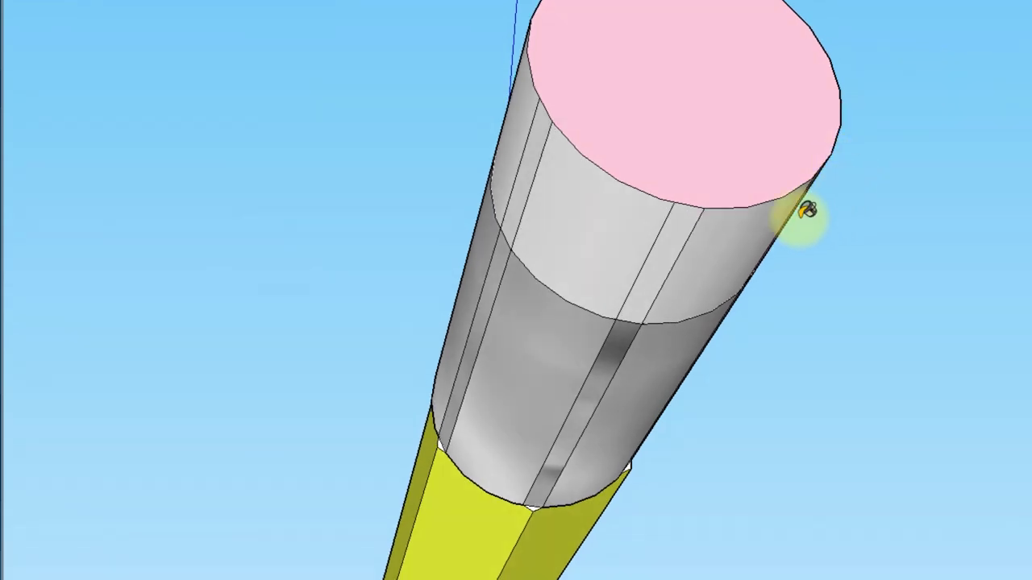
{"action": "left_click", "coordinate": [742, 252]}
{"action": "left_click", "coordinate": [667, 244]}
{"action": "left_click", "coordinate": [589, 228]}
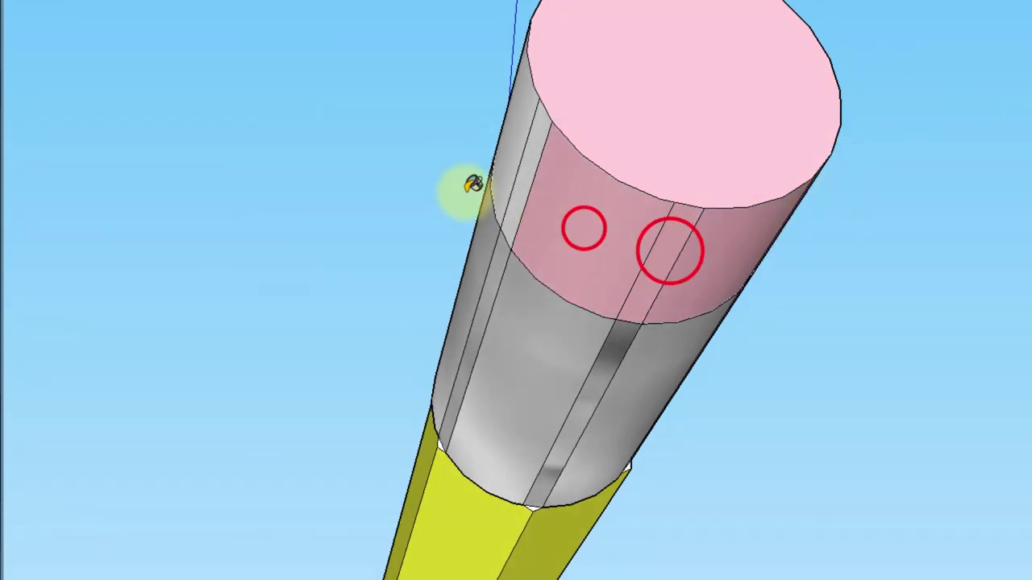
{"action": "mouse_move", "coordinate": [527, 223]}
{"action": "middle_mouse_down"}
{"action": "mouse_move", "coordinate": [817, 407]}
{"action": "mouse_move", "coordinate": [811, 463]}
{"action": "middle_mouse_up"}
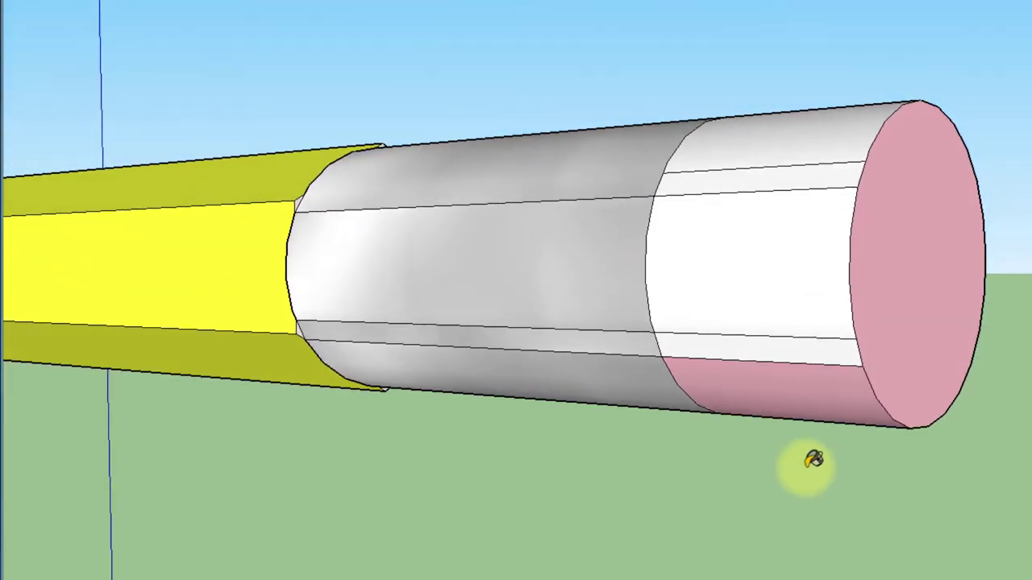
{"action": "left_click", "coordinate": [796, 356]}
{"action": "left_click", "coordinate": [774, 272]}
{"action": "left_click", "coordinate": [785, 182]}
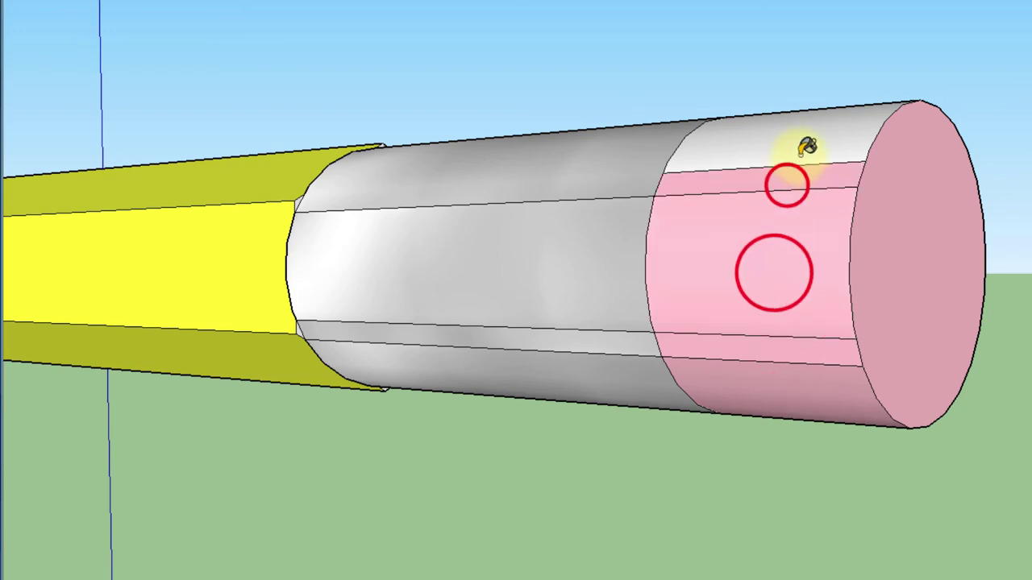
{"action": "left_click", "coordinate": [798, 154]}
- Pick 0136_Charcoal from the Colors-Named collection and paint the first face of the pencil's lead tip
{"action": "mouse_move", "coordinate": [981, 203]}
{"action": "middle_mouse_down"}
{"action": "mouse_move", "coordinate": [910, 329]}
{"action": "mouse_move", "coordinate": [421, 507]}
{"action": "mouse_move", "coordinate": [219, 226]}
{"action": "mouse_move", "coordinate": [686, 81]}
{"action": "mouse_move", "coordinate": [882, 198]}
{"action": "mouse_move", "coordinate": [926, 336]}
{"action": "mouse_move", "coordinate": [718, 435]}
{"action": "mouse_move", "coordinate": [672, 407]}
{"action": "middle_mouse_up"}
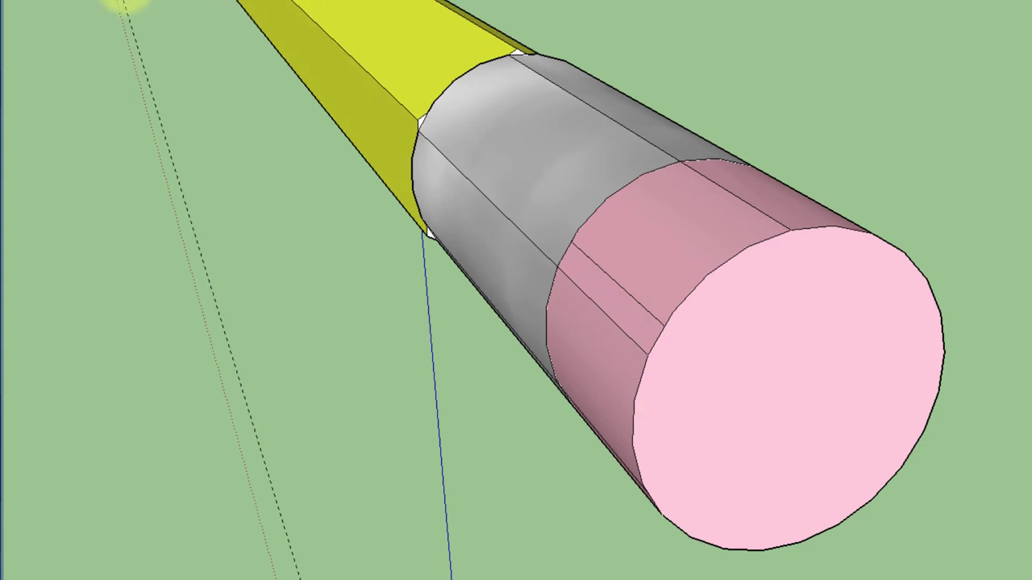
{"action": "mouse_move", "coordinate": [137, 7]}
{"action": "middle_mouse_down"}
{"action": "mouse_move", "coordinate": [468, 452]}
{"action": "mouse_move", "coordinate": [289, 327]}
{"action": "middle_mouse_up"}
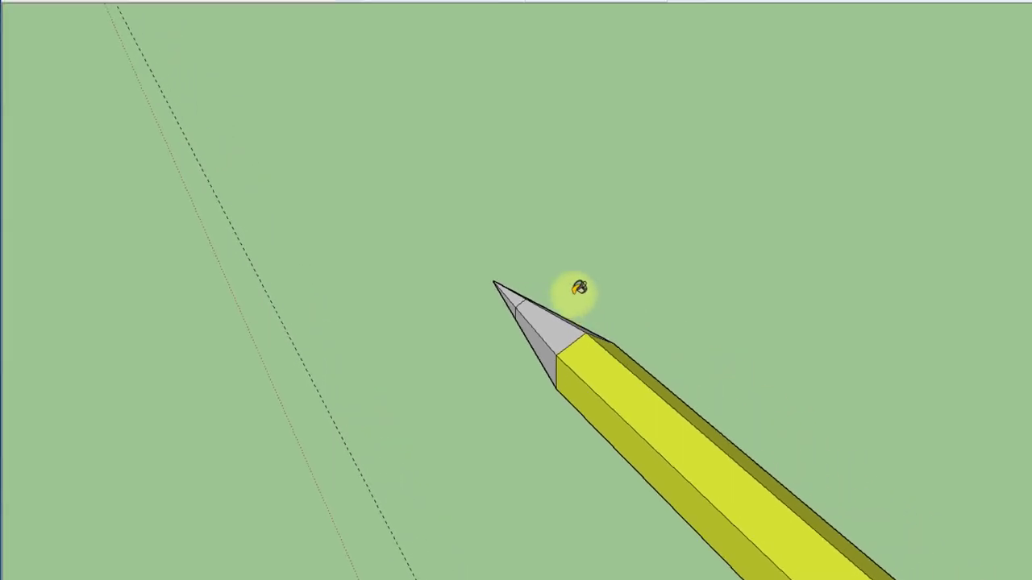
{"action": "scroll", "coordinate": [620, 282], "scroll_direction": "up", "scroll_amount": 3}
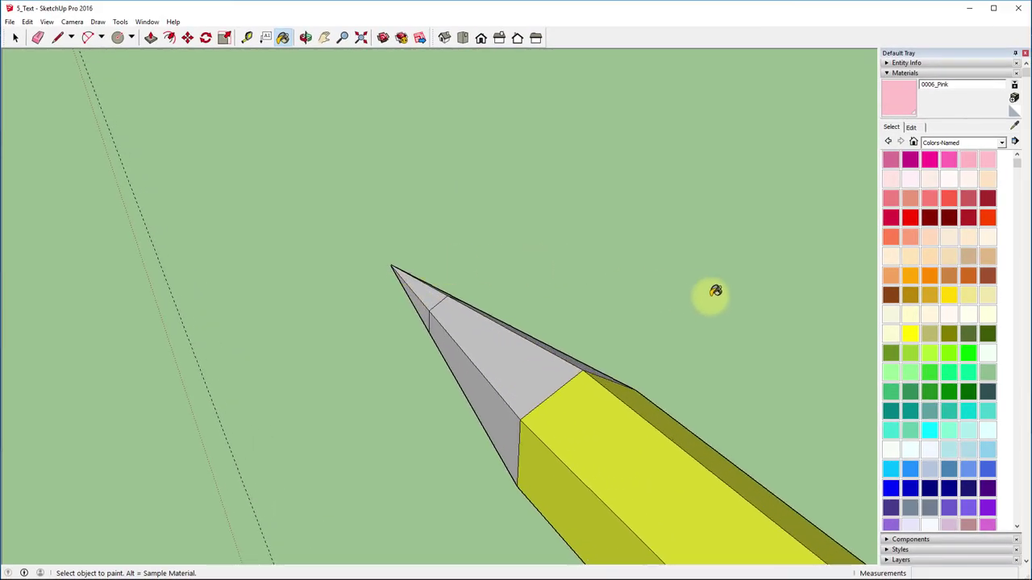
{"action": "scroll", "coordinate": [943, 326], "scroll_direction": "down", "scroll_amount": 5}
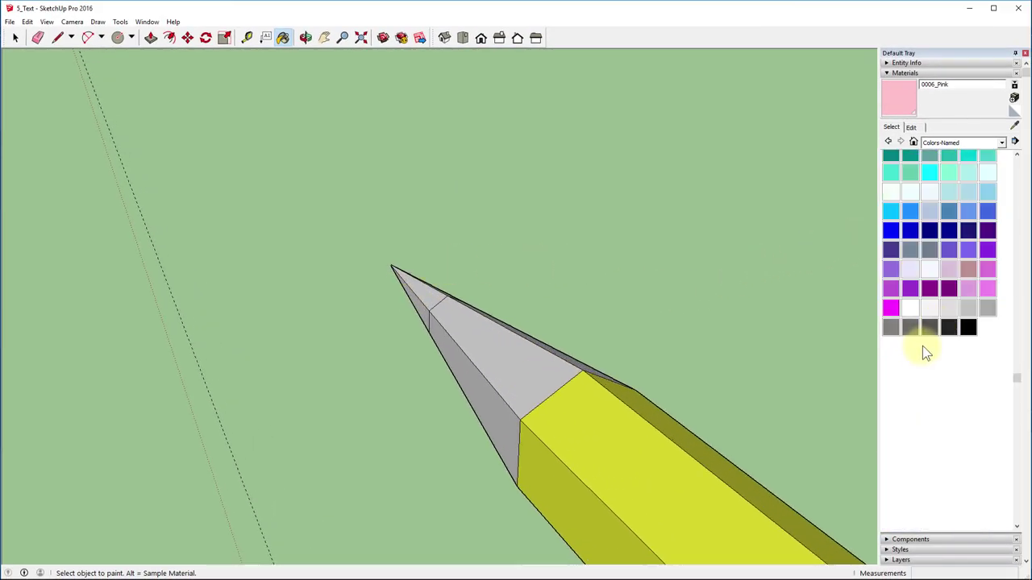
{"action": "left_click", "coordinate": [948, 326]}
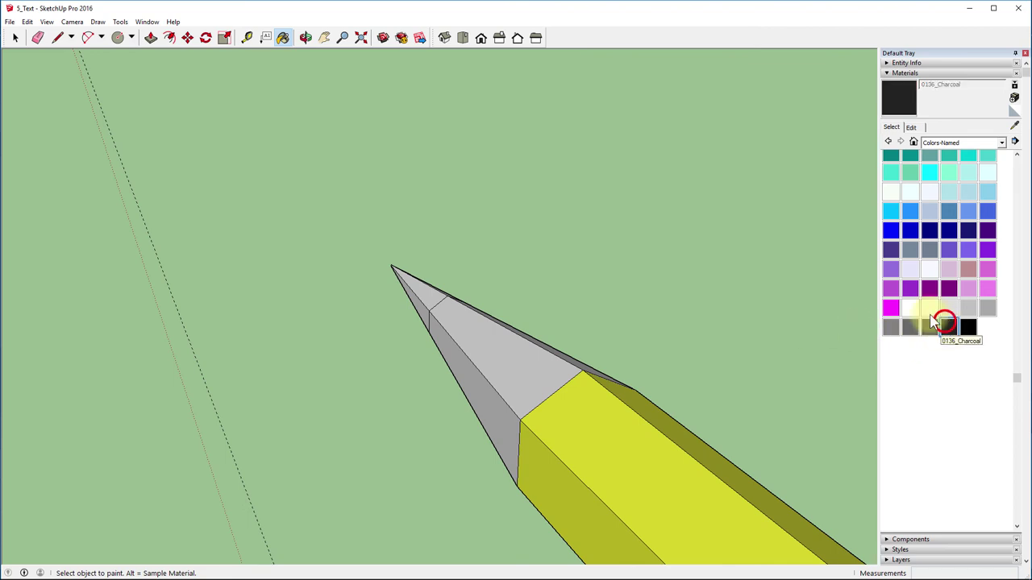
{"action": "left_click", "coordinate": [423, 298]}
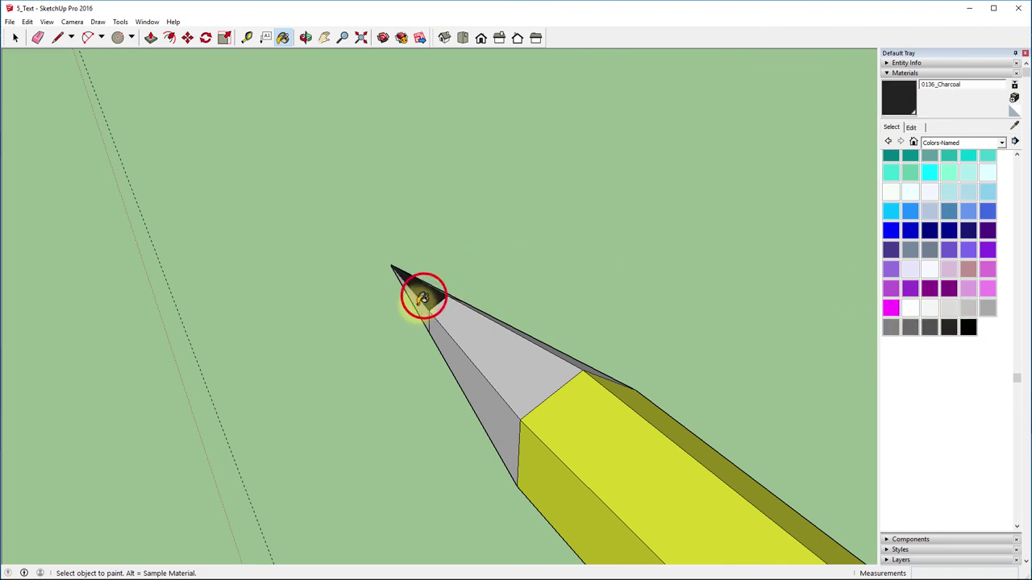
- Paint the remaining faces all around the lead tip with 0136_Charcoal
{"action": "mouse_move", "coordinate": [449, 284]}
{"action": "middle_mouse_down"}
{"action": "mouse_move", "coordinate": [403, 311]}
{"action": "mouse_move", "coordinate": [202, 380]}
{"action": "mouse_move", "coordinate": [491, 318]}
{"action": "mouse_move", "coordinate": [223, 185]}
{"action": "mouse_move", "coordinate": [277, 124]}
{"action": "middle_mouse_up"}
{"action": "left_click", "coordinate": [470, 294]}
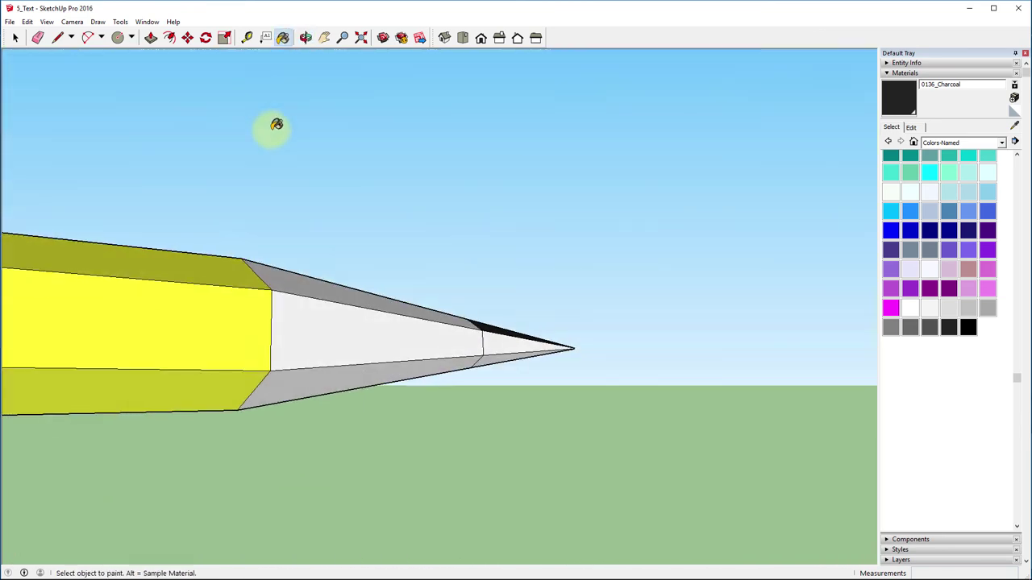
{"action": "left_click", "coordinate": [493, 339]}
{"action": "mouse_move", "coordinate": [481, 283]}
{"action": "middle_mouse_down"}
{"action": "mouse_move", "coordinate": [497, 162]}
{"action": "mouse_move", "coordinate": [508, 347]}
{"action": "mouse_move", "coordinate": [580, 220]}
{"action": "mouse_move", "coordinate": [694, 150]}
{"action": "mouse_move", "coordinate": [530, 334]}
{"action": "middle_mouse_up"}
{"action": "left_click", "coordinate": [496, 377]}
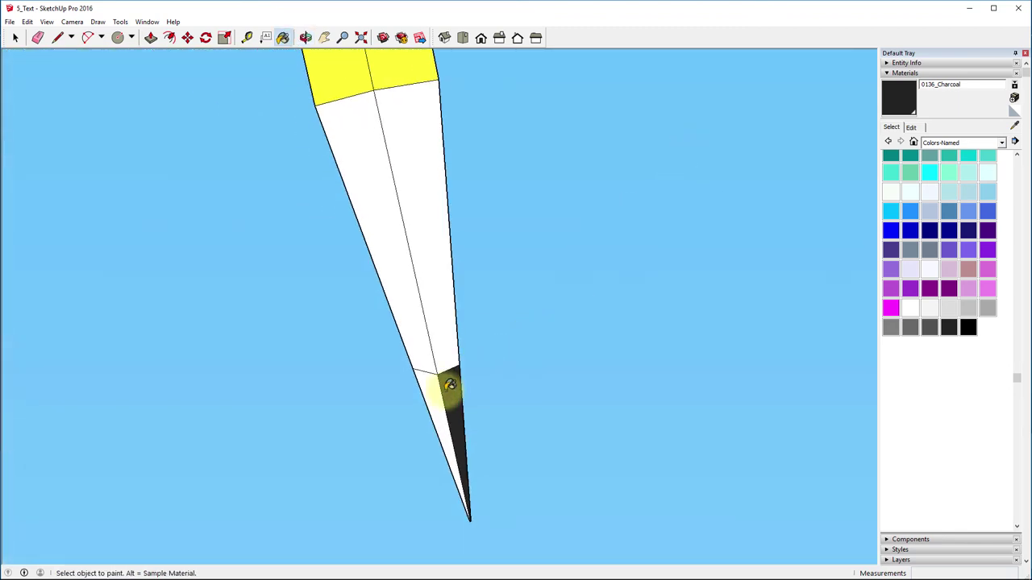
{"action": "left_click", "coordinate": [435, 394]}
{"action": "mouse_move", "coordinate": [411, 363]}
{"action": "middle_mouse_down"}
{"action": "mouse_move", "coordinate": [562, 360]}
{"action": "mouse_move", "coordinate": [709, 514]}
{"action": "mouse_move", "coordinate": [501, 391]}
{"action": "middle_mouse_up"}
{"action": "mouse_move", "coordinate": [388, 269]}
{"action": "middle_mouse_down"}
{"action": "mouse_move", "coordinate": [530, 524]}
{"action": "mouse_move", "coordinate": [570, 361]}
{"action": "middle_mouse_up"}
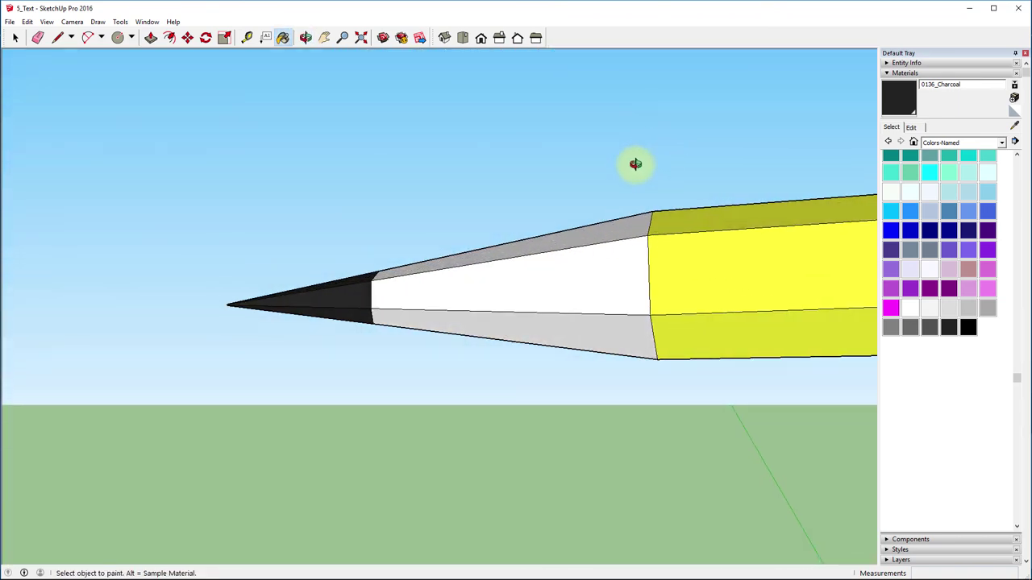
- From the Wood collection, apply a light tan wood material to the upper faces of the sharpened cone behind the lead
{"action": "mouse_move", "coordinate": [635, 164]}
{"action": "middle_mouse_down"}
{"action": "mouse_move", "coordinate": [398, 285]}
{"action": "mouse_move", "coordinate": [382, 343]}
{"action": "mouse_move", "coordinate": [614, 401]}
{"action": "middle_mouse_up"}
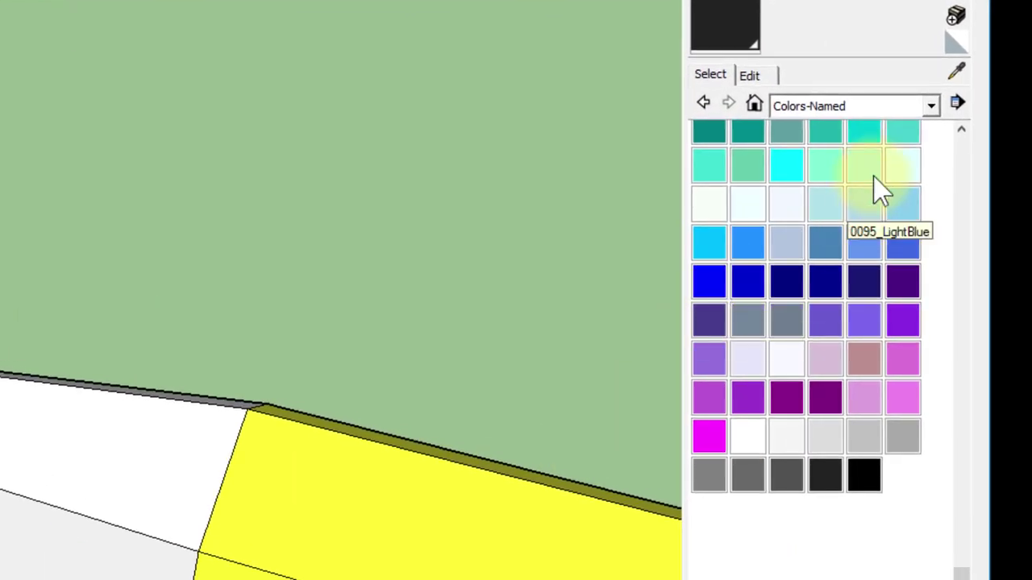
{"action": "left_click", "coordinate": [873, 106]}
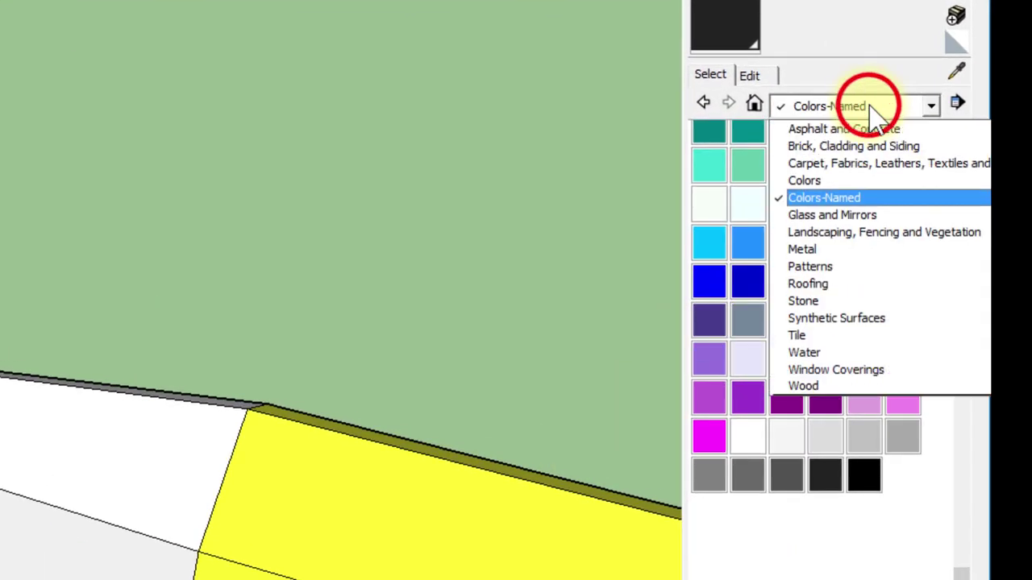
{"action": "left_click", "coordinate": [810, 386]}
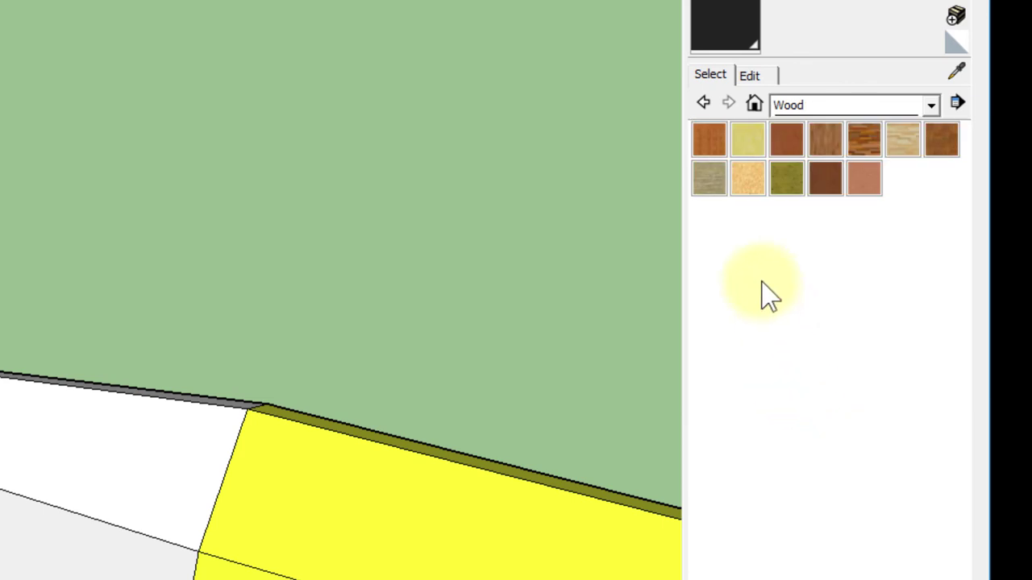
{"action": "left_click", "coordinate": [749, 173]}
{"action": "left_click", "coordinate": [70, 438]}
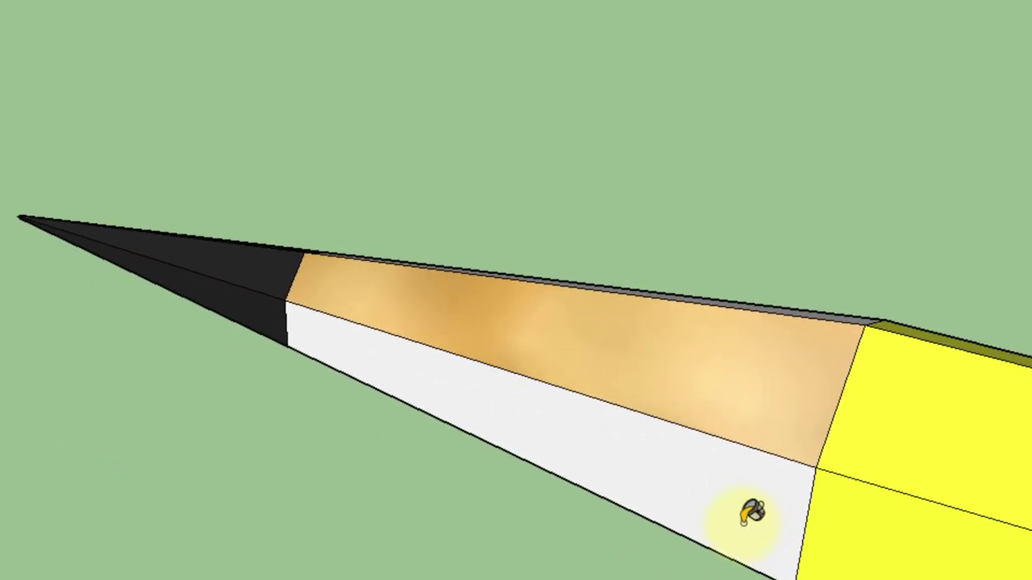
{"action": "left_click", "coordinate": [743, 522]}
- Paint the remaining faces all around the sharpened cone behind the lead with Wood OSB
{"action": "middle_click_drag", "start_coordinate": [742, 525], "coordinate": [698, 304]}
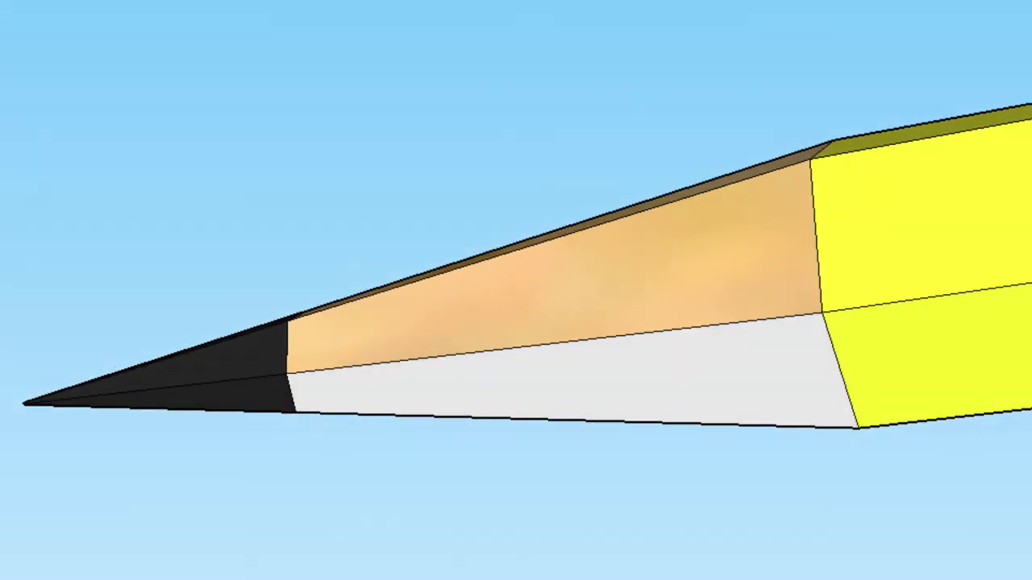
{"action": "left_click", "coordinate": [723, 354]}
{"action": "middle_click_drag", "start_coordinate": [613, 242], "coordinate": [534, 53]}
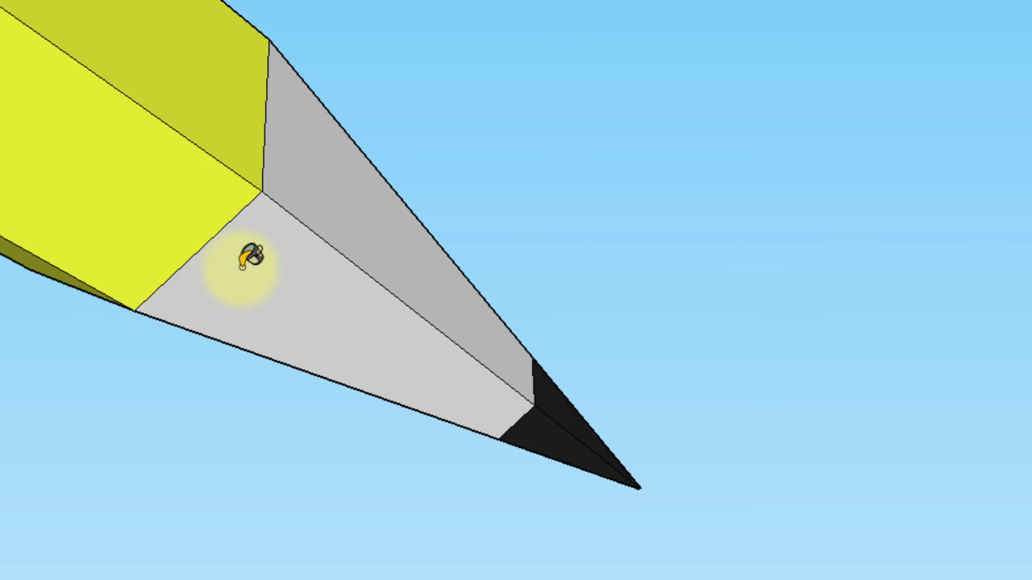
{"action": "left_click", "coordinate": [252, 259]}
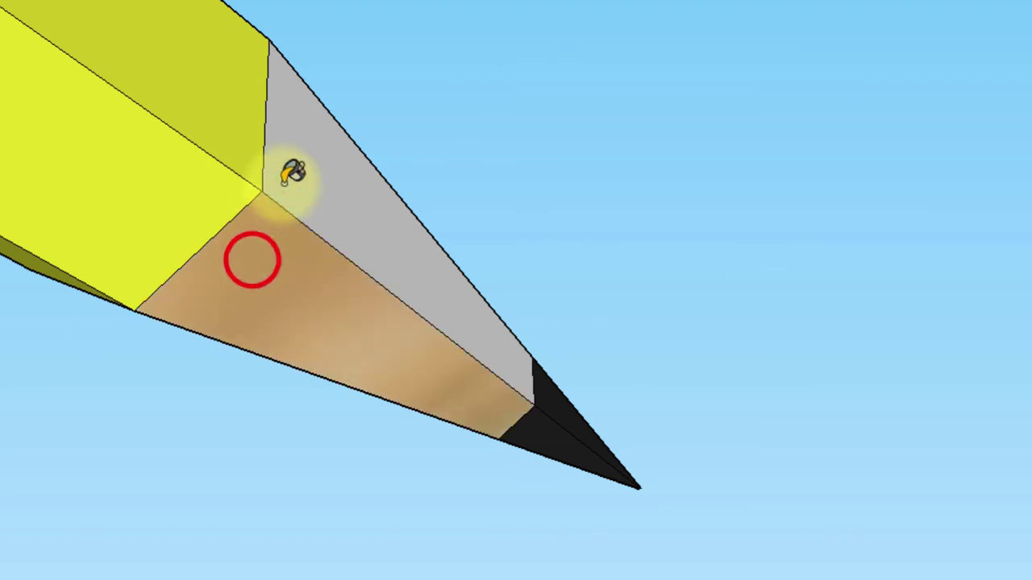
{"action": "left_click", "coordinate": [285, 180]}
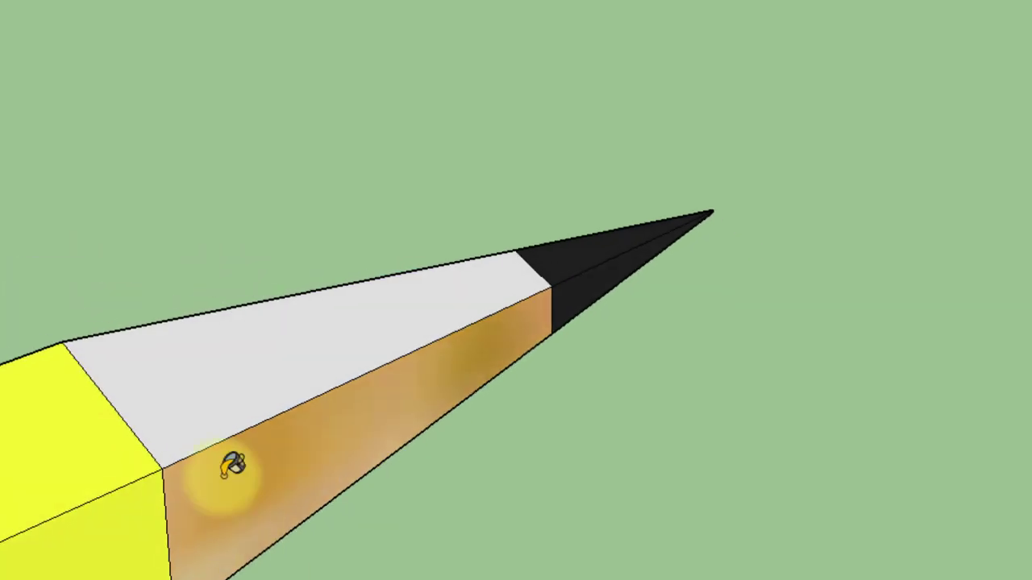
{"action": "left_click", "coordinate": [233, 408]}
{"action": "middle_click_drag", "start_coordinate": [104, 338], "coordinate": [722, 528]}
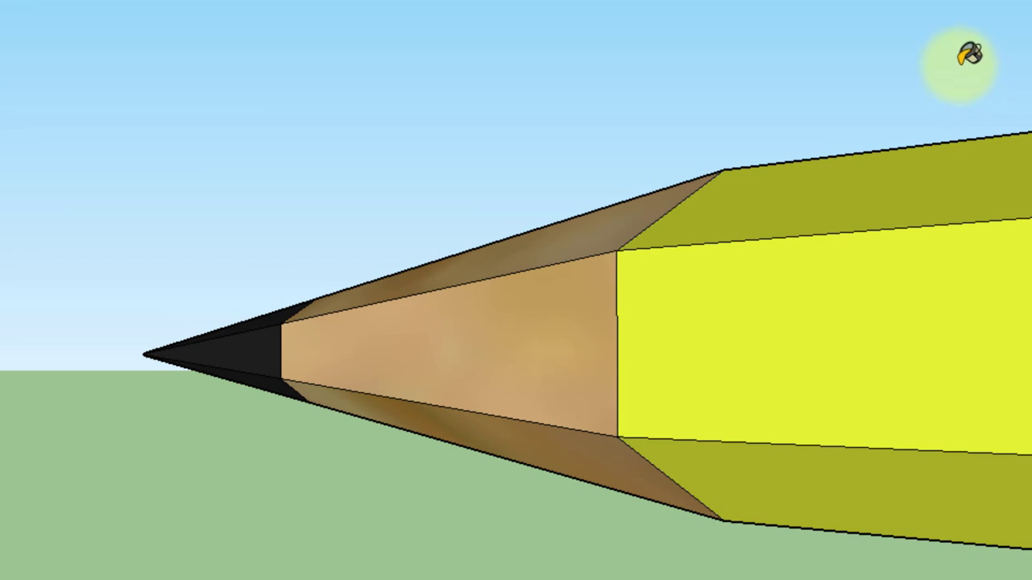
{"action": "mouse_move", "coordinate": [963, 50]}
{"action": "middle_mouse_down"}
{"action": "mouse_move", "coordinate": [991, 99]}
{"action": "mouse_move", "coordinate": [880, 113]}
{"action": "middle_mouse_up"}
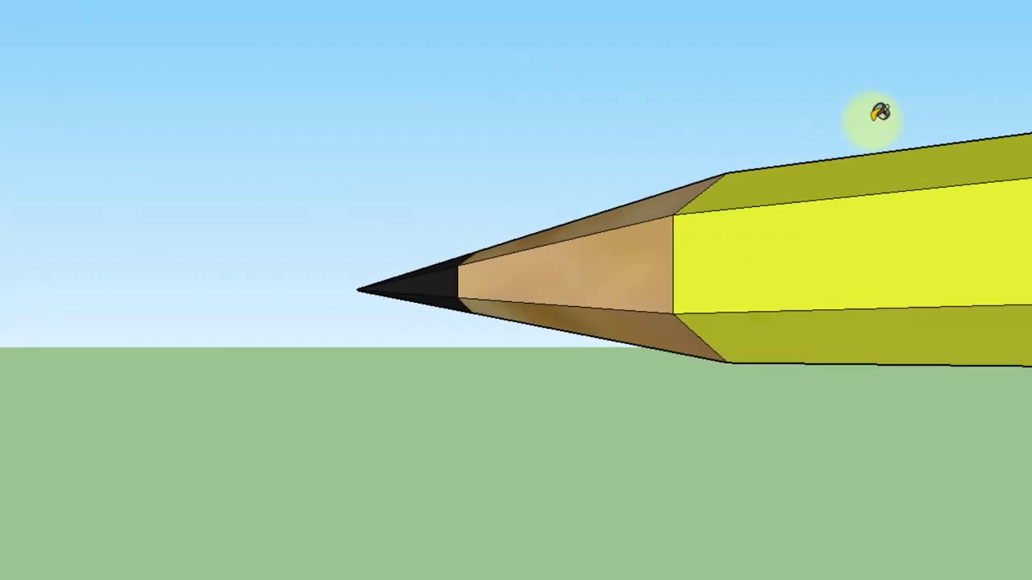
- Sample Metal Steel Textured White from the ferrule and paint the two upper white slivers where the ferrule meets the yellow body
{"action": "left_click", "coordinate": [361, 38]}
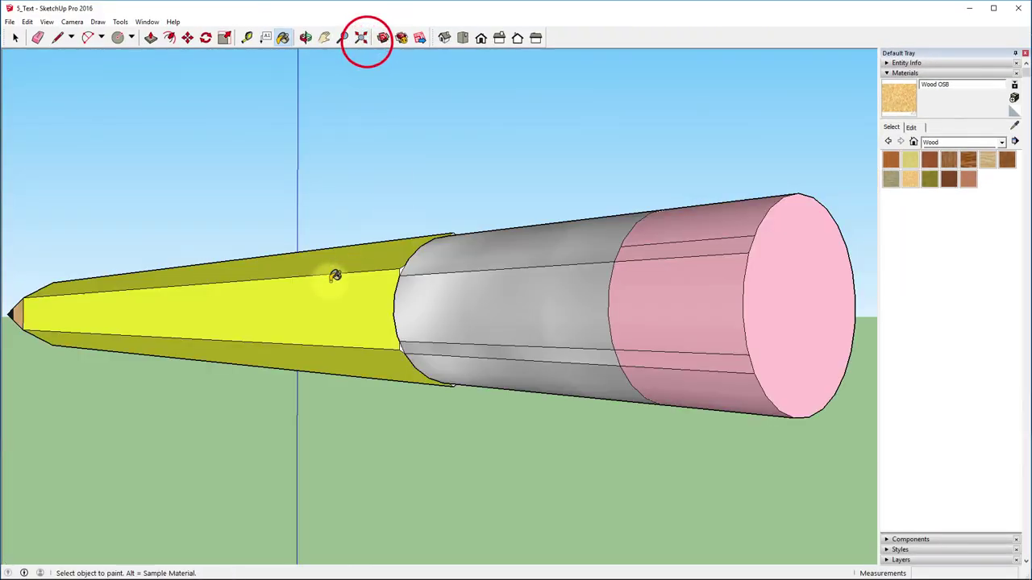
{"action": "scroll", "coordinate": [331, 300], "scroll_direction": "down", "scroll_amount": 5}
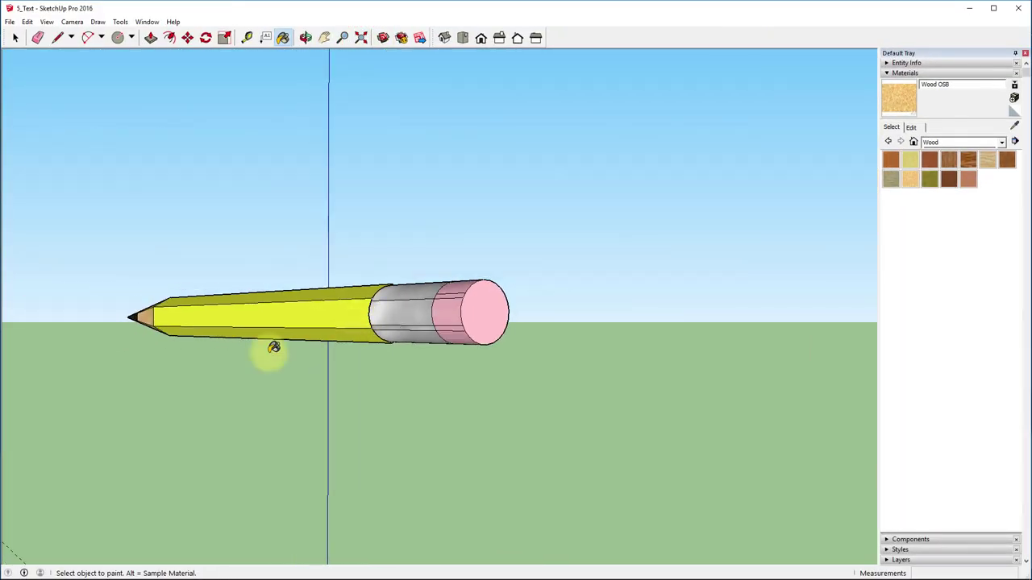
{"action": "mouse_move", "coordinate": [291, 364]}
{"action": "middle_mouse_down"}
{"action": "mouse_move", "coordinate": [451, 390]}
{"action": "mouse_move", "coordinate": [647, 295]}
{"action": "mouse_move", "coordinate": [801, 265]}
{"action": "mouse_move", "coordinate": [902, 421]}
{"action": "mouse_move", "coordinate": [479, 330]}
{"action": "middle_mouse_up"}
{"action": "middle_click_drag", "start_coordinate": [290, 314], "coordinate": [331, 359]}
{"action": "scroll", "coordinate": [461, 306], "scroll_direction": "up", "scroll_amount": 5}
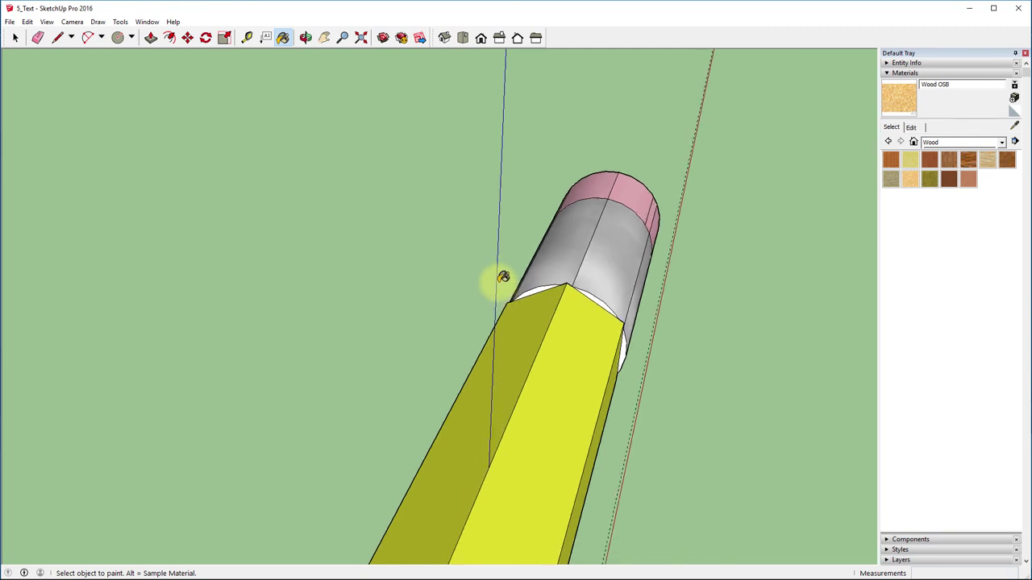
{"action": "scroll", "coordinate": [474, 246], "scroll_direction": "up", "scroll_amount": 1}
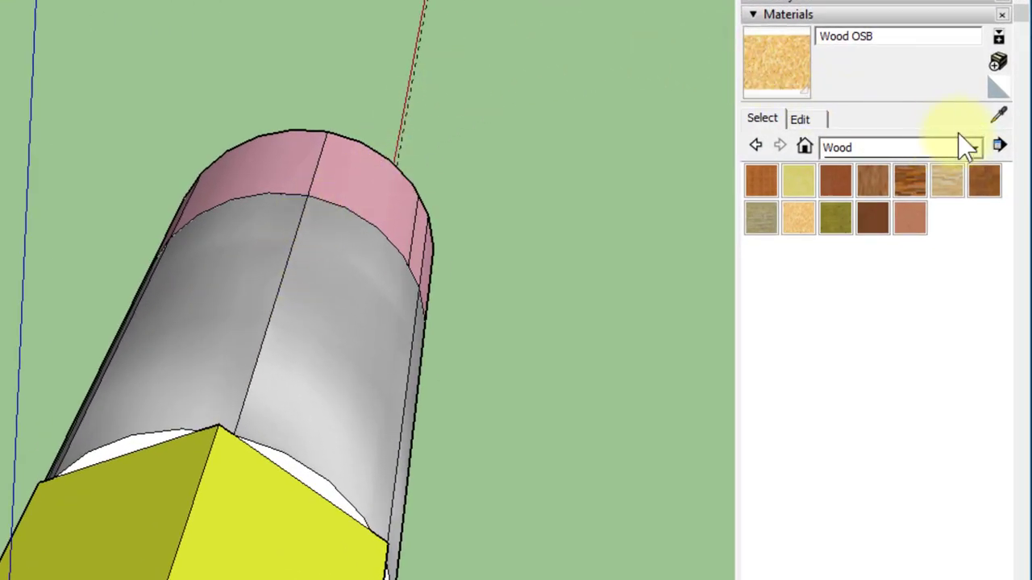
{"action": "left_click", "coordinate": [997, 115]}
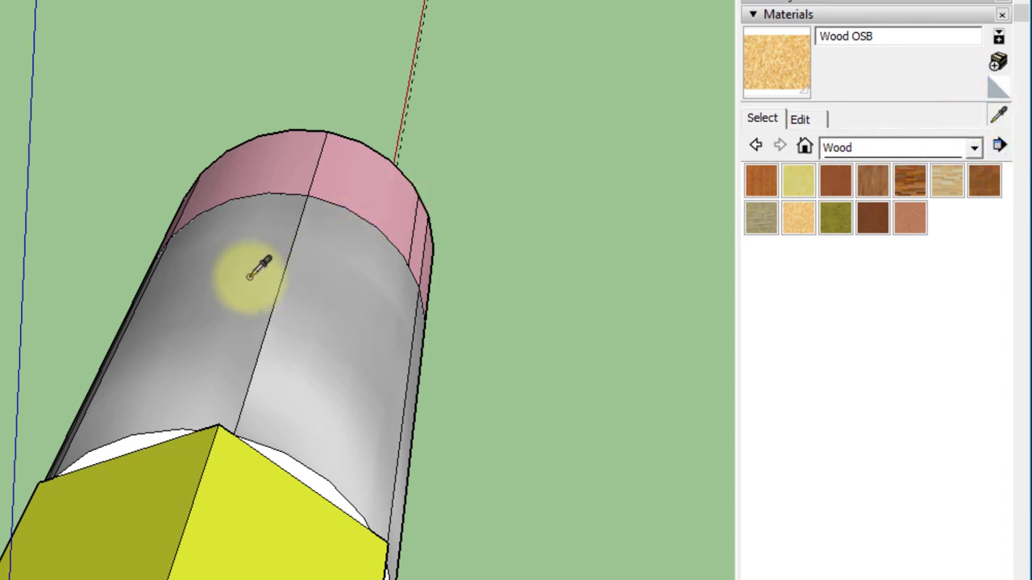
{"action": "left_click", "coordinate": [208, 337]}
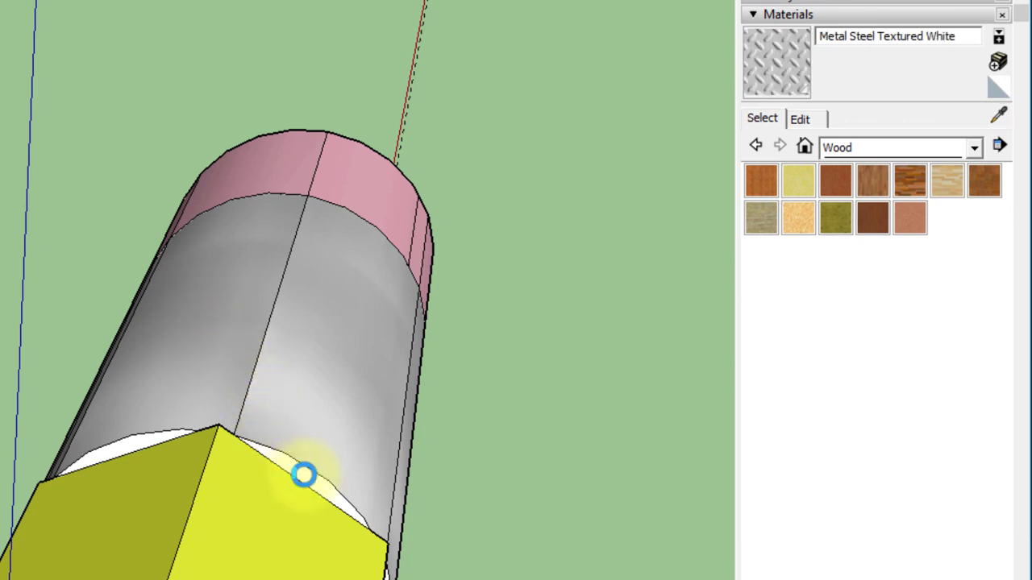
{"action": "left_click", "coordinate": [308, 469]}
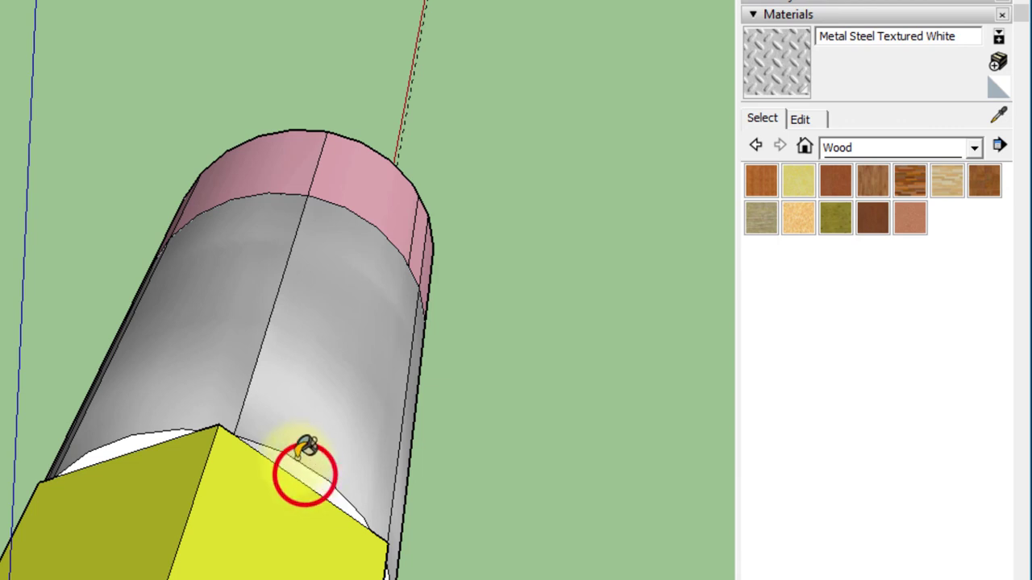
{"action": "left_click", "coordinate": [141, 442]}
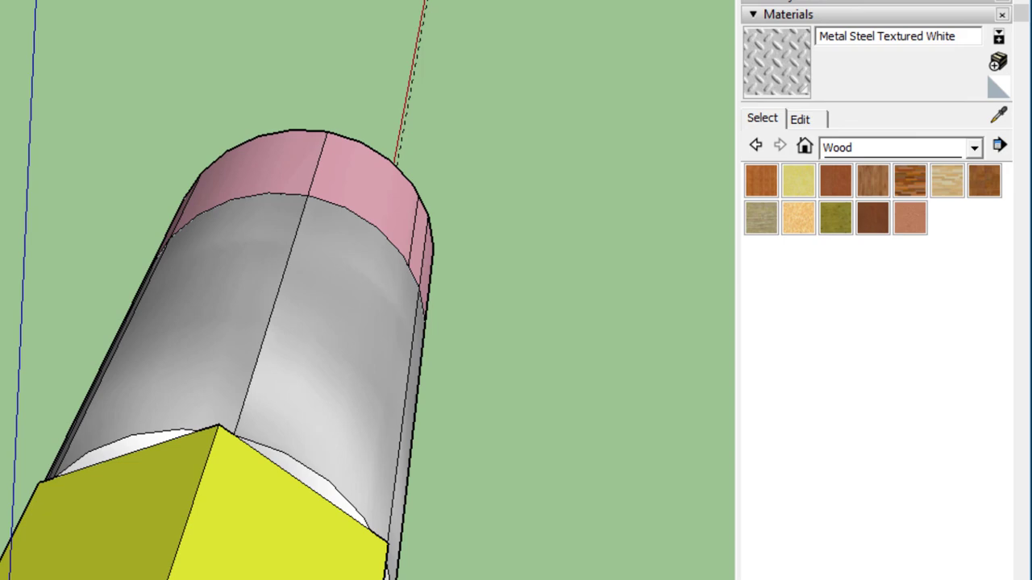
- Paint the remaining white slivers around the underside of the ferrule's front edge with Metal Steel Textured White
{"action": "mouse_move", "coordinate": [274, 492]}
{"action": "middle_mouse_down"}
{"action": "mouse_move", "coordinate": [247, 477]}
{"action": "mouse_move", "coordinate": [147, 261]}
{"action": "mouse_move", "coordinate": [299, 46]}
{"action": "middle_mouse_up"}
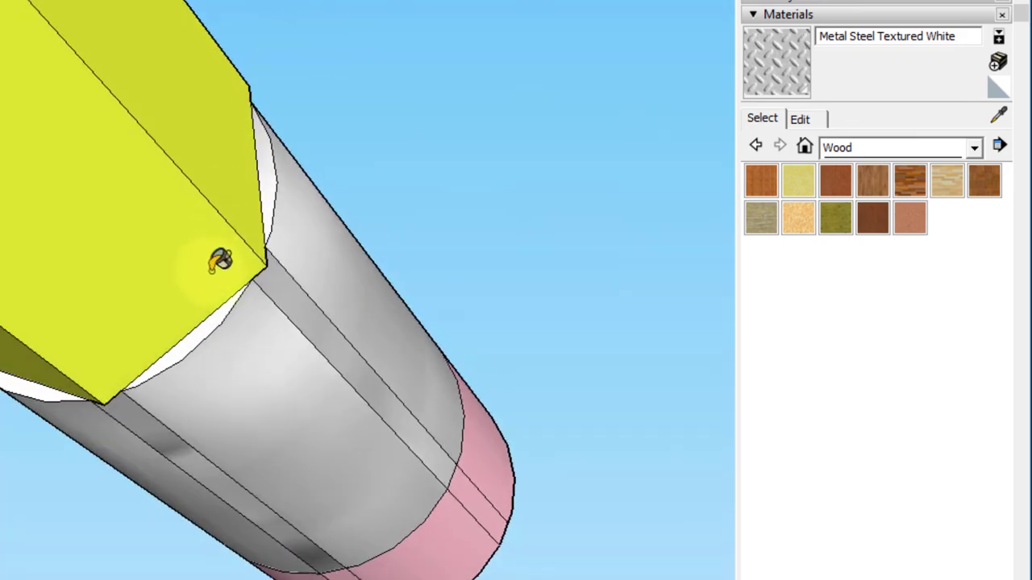
{"action": "mouse_move", "coordinate": [191, 346]}
{"action": "middle_mouse_down"}
{"action": "mouse_move", "coordinate": [194, 357]}
{"action": "mouse_move", "coordinate": [438, 398]}
{"action": "mouse_move", "coordinate": [244, 456]}
{"action": "middle_mouse_up"}
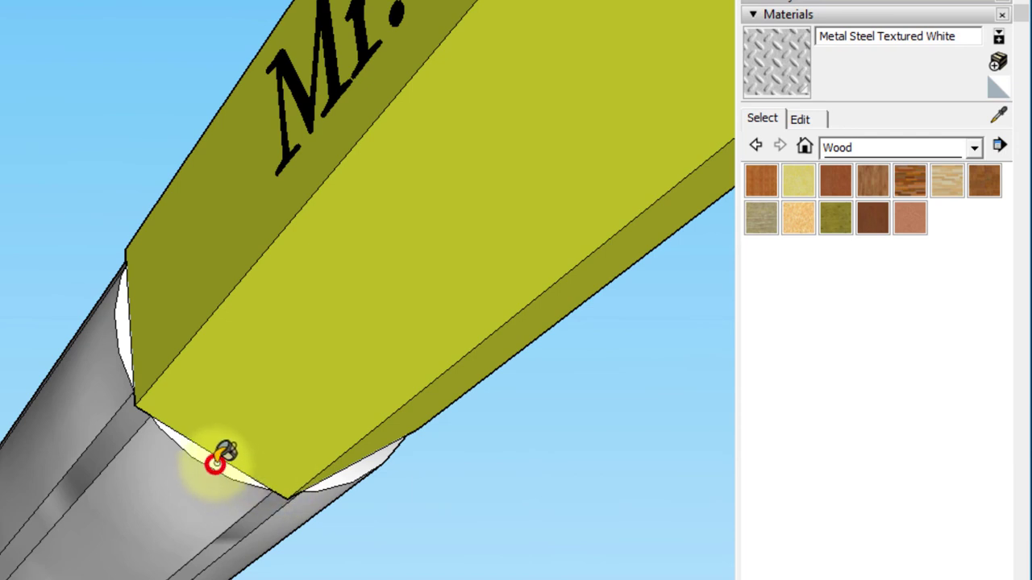
{"action": "left_click", "coordinate": [125, 322]}
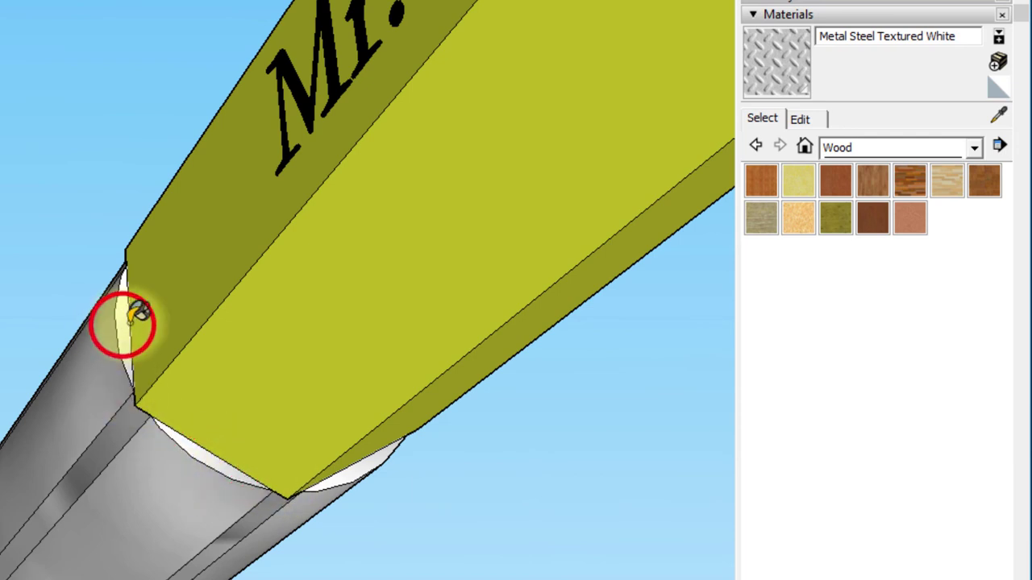
- Examine the painted pencil from several angles, from the eraser and lettering to the sharpened tip
{"action": "scroll", "coordinate": [516, 226], "scroll_direction": "down", "scroll_amount": 3}
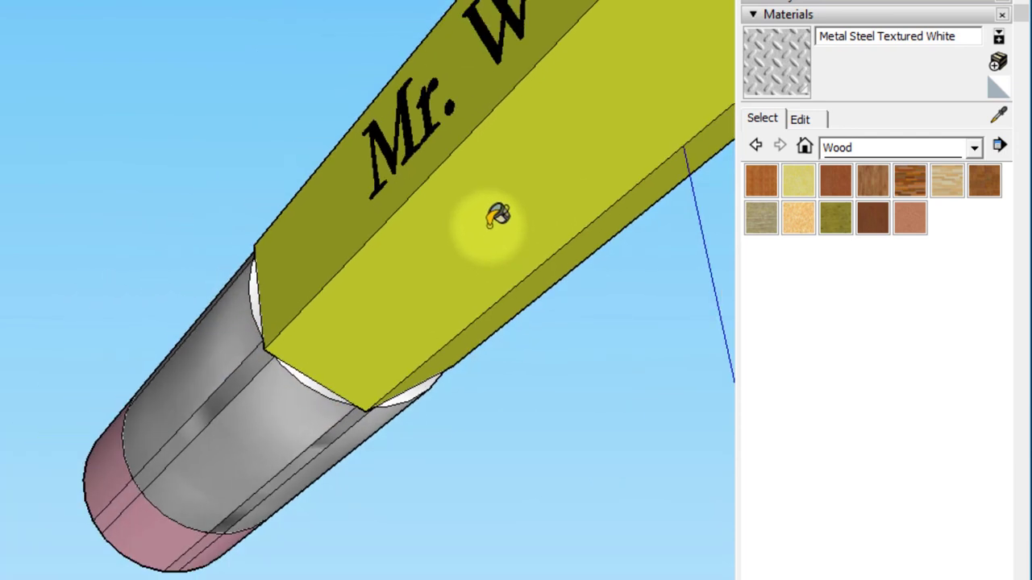
{"action": "scroll", "coordinate": [497, 216], "scroll_direction": "down", "scroll_amount": 3}
{"action": "key", "text": "o"}
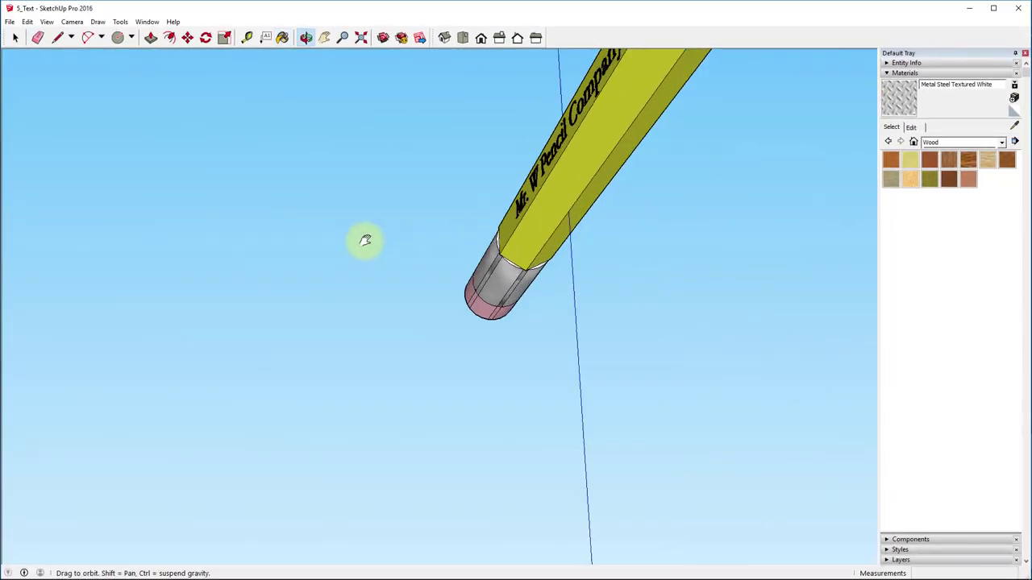
{"action": "mouse_move", "coordinate": [365, 240]}
{"action": "left_mouse_down"}
{"action": "mouse_move", "coordinate": [269, 398]}
{"action": "mouse_move", "coordinate": [323, 436]}
{"action": "left_mouse_up"}
{"action": "key", "text": "b"}
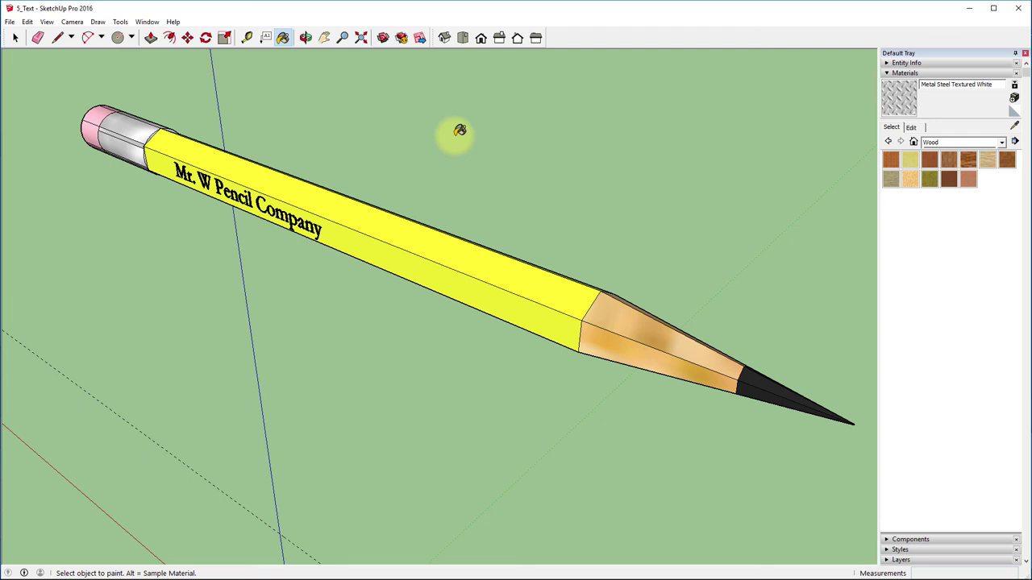
{"action": "key", "text": "o"}
{"action": "mouse_move", "coordinate": [686, 519]}
{"action": "left_mouse_down"}
{"action": "mouse_move", "coordinate": [756, 480]}
{"action": "mouse_move", "coordinate": [766, 408]}
{"action": "mouse_move", "coordinate": [690, 443]}
{"action": "mouse_move", "coordinate": [684, 492]}
{"action": "mouse_move", "coordinate": [698, 485]}
{"action": "left_mouse_up"}
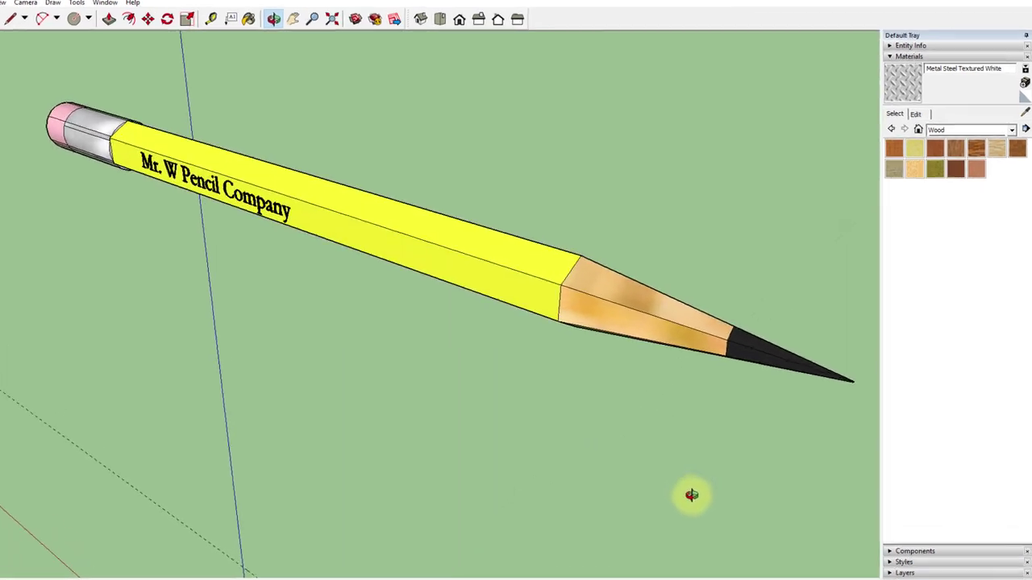
{"action": "middle_click_drag", "start_coordinate": [692, 495], "coordinate": [687, 488]}
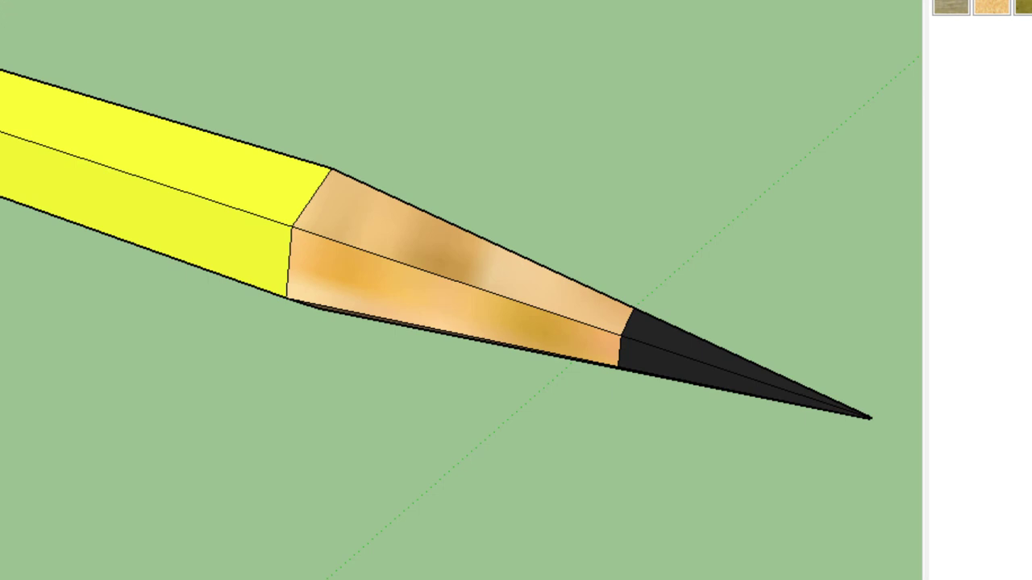
{"action": "mouse_move", "coordinate": [644, 403]}
{"action": "middle_mouse_down"}
{"action": "mouse_move", "coordinate": [741, 256]}
{"action": "mouse_move", "coordinate": [752, 202]}
{"action": "mouse_move", "coordinate": [708, 300]}
{"action": "mouse_move", "coordinate": [791, 280]}
{"action": "middle_mouse_up"}
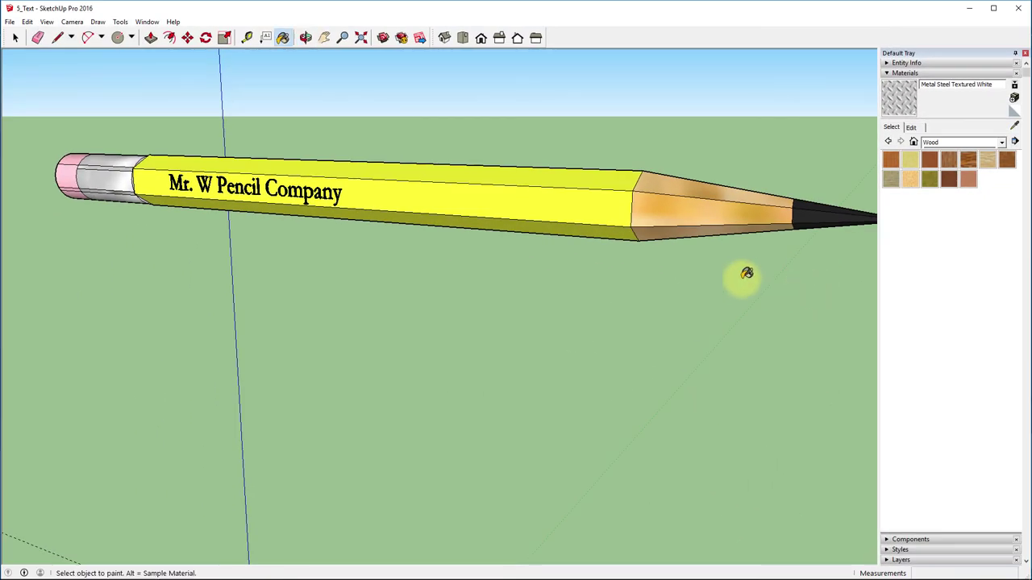
- Select the whole sharpened tip, wood and lead together, and shorten it along the red axis with Scale
{"action": "mouse_move", "coordinate": [691, 230]}
{"action": "middle_mouse_down"}
{"action": "mouse_move", "coordinate": [433, 299]}
{"action": "mouse_move", "coordinate": [476, 277]}
{"action": "middle_mouse_up"}
{"action": "scroll", "coordinate": [477, 276], "scroll_direction": "up", "scroll_amount": 2}
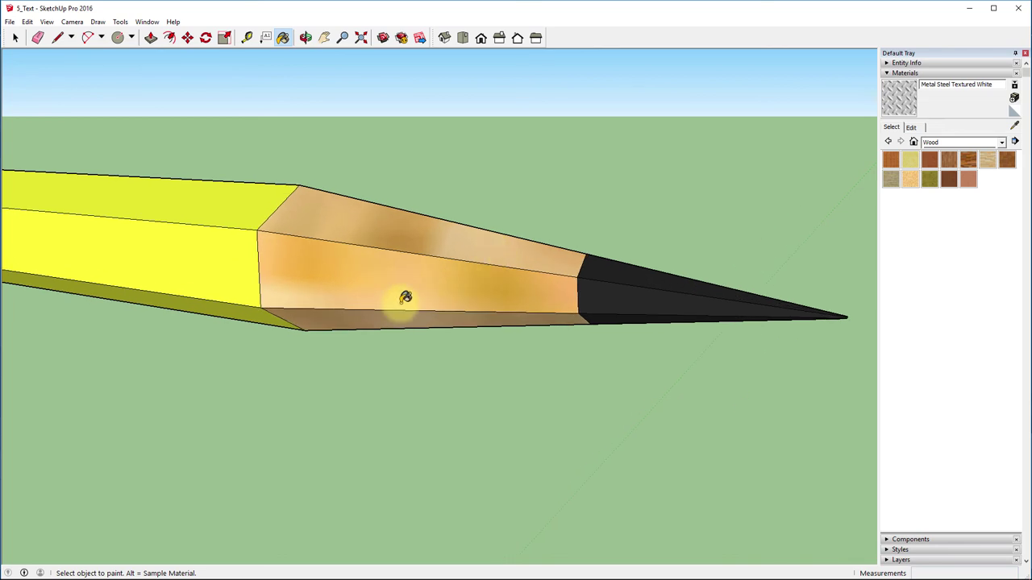
{"action": "middle_click_drag", "start_coordinate": [423, 297], "coordinate": [640, 281]}
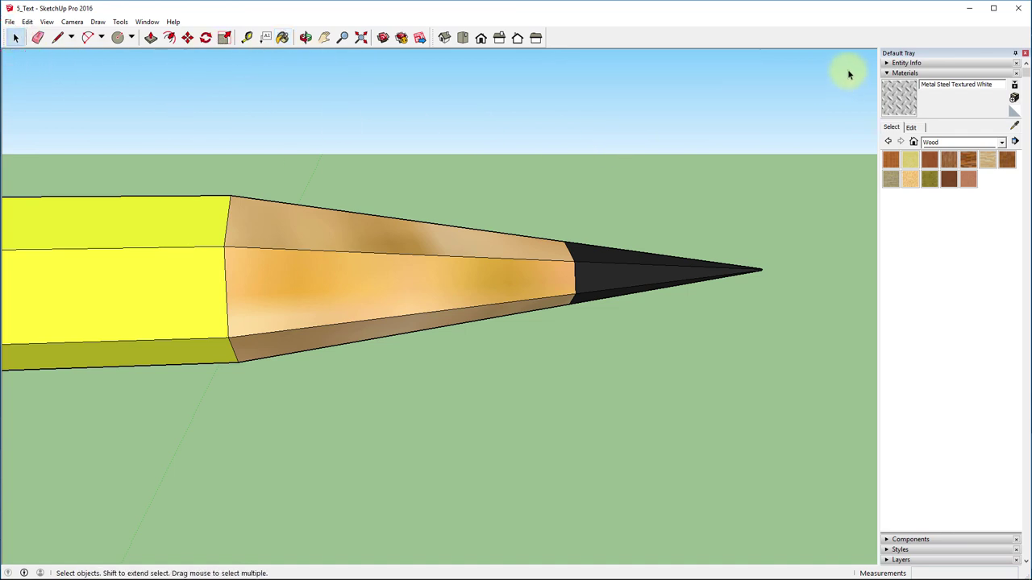
{"action": "mouse_move", "coordinate": [711, 193]}
{"action": "left_mouse_down"}
{"action": "mouse_move", "coordinate": [558, 316]}
{"action": "mouse_move", "coordinate": [294, 441]}
{"action": "left_mouse_up"}
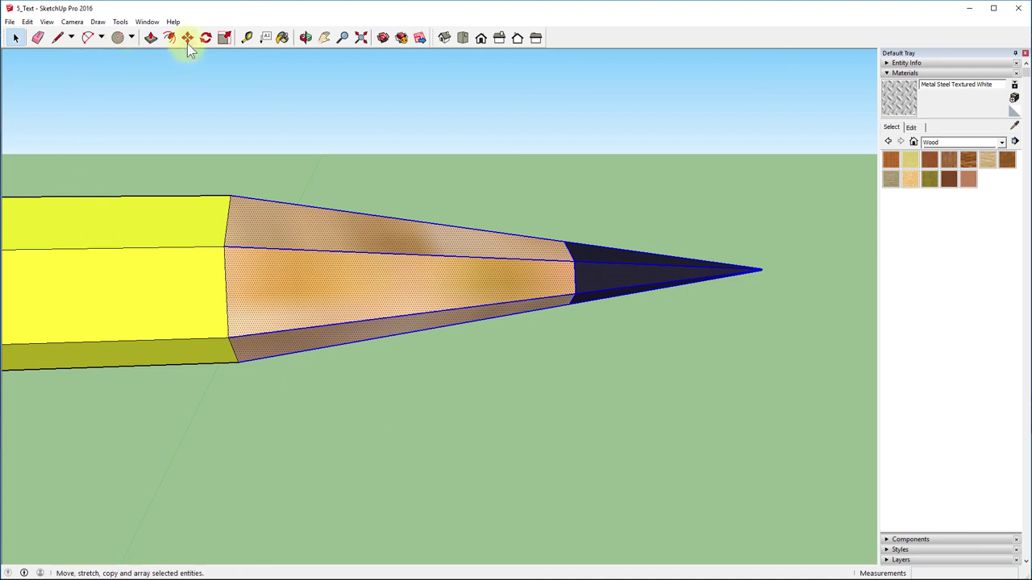
{"action": "left_click", "coordinate": [225, 39]}
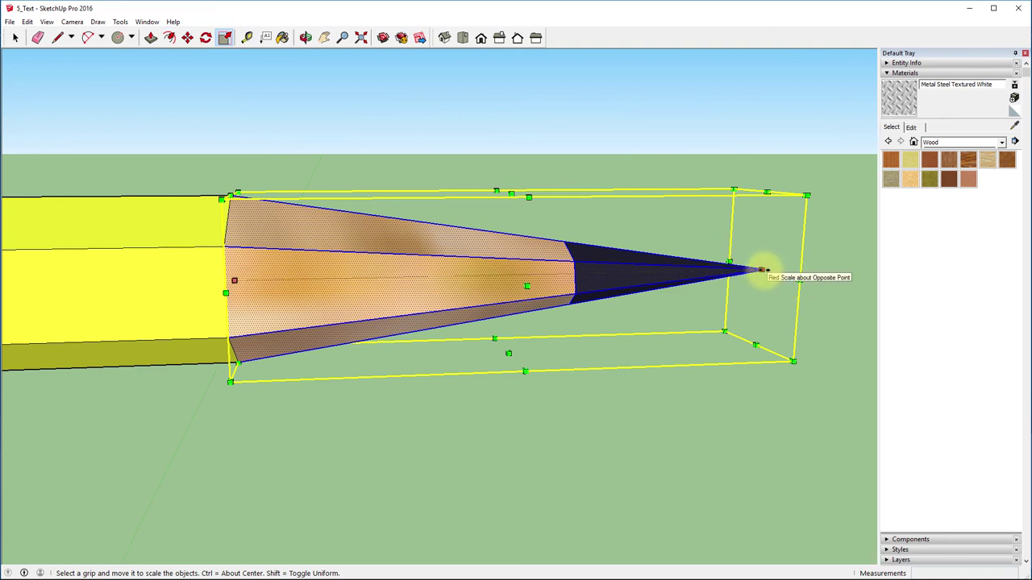
{"action": "mouse_move", "coordinate": [764, 270]}
{"action": "left_mouse_down"}
{"action": "mouse_move", "coordinate": [650, 274]}
{"action": "mouse_move", "coordinate": [586, 291]}
{"action": "left_mouse_up"}
{"action": "mouse_move", "coordinate": [720, 350]}
{"action": "middle_mouse_down"}
{"action": "mouse_move", "coordinate": [596, 438]}
{"action": "mouse_move", "coordinate": [385, 504]}
{"action": "mouse_move", "coordinate": [251, 493]}
{"action": "mouse_move", "coordinate": [292, 505]}
{"action": "mouse_move", "coordinate": [476, 481]}
{"action": "mouse_move", "coordinate": [649, 295]}
{"action": "mouse_move", "coordinate": [694, 276]}
{"action": "mouse_move", "coordinate": [629, 470]}
{"action": "mouse_move", "coordinate": [433, 527]}
{"action": "mouse_move", "coordinate": [327, 494]}
{"action": "middle_mouse_up"}
{"action": "scroll", "coordinate": [204, 101], "scroll_direction": "down", "scroll_amount": 3}
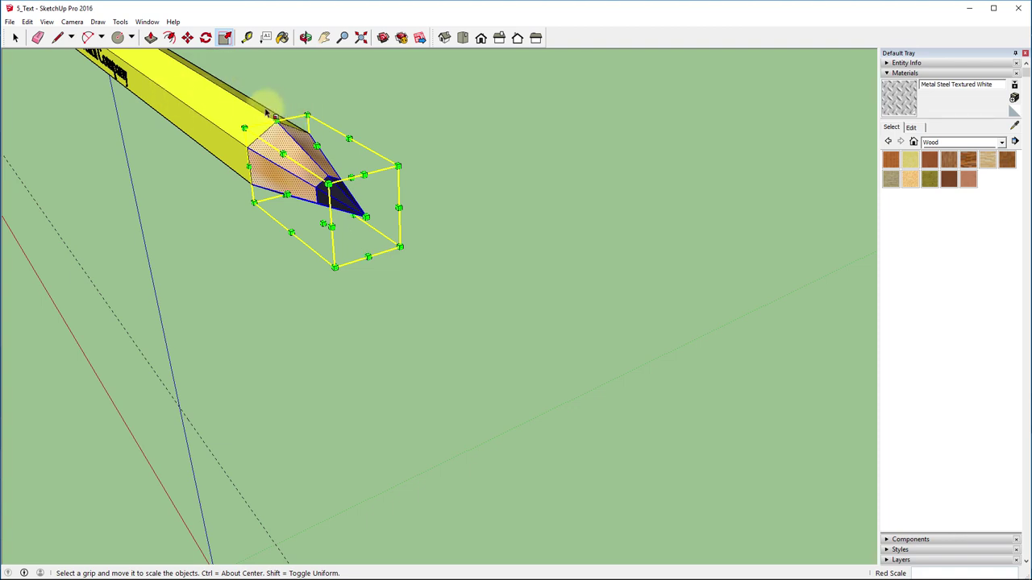
{"action": "mouse_move", "coordinate": [228, 95]}
{"action": "middle_mouse_down", "text": "shift"}
{"action": "mouse_move", "coordinate": [343, 230]}
{"action": "mouse_move", "coordinate": [452, 297]}
{"action": "middle_mouse_up", "text": "shift"}
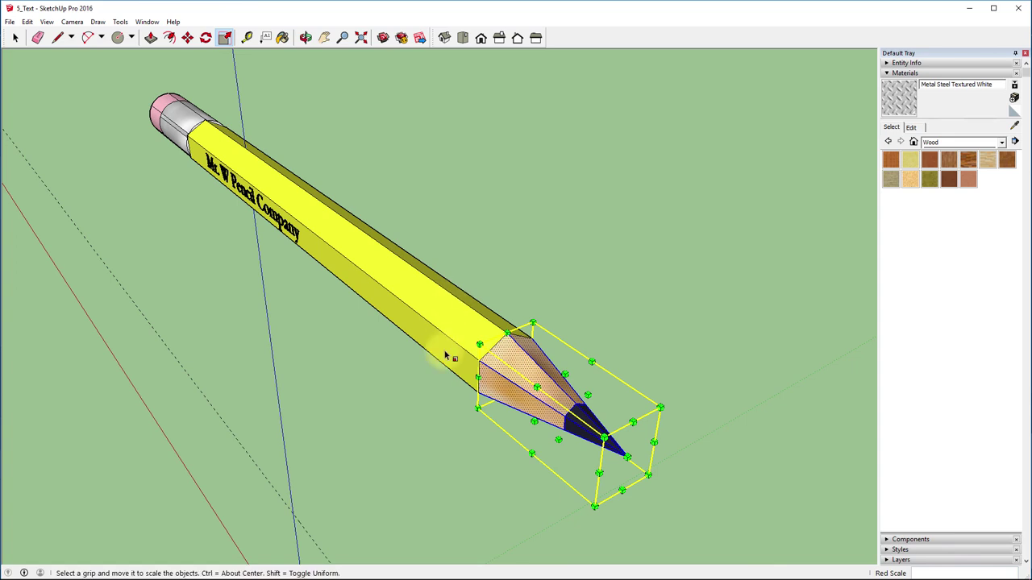
{"action": "mouse_move", "coordinate": [439, 357]}
{"action": "middle_mouse_down"}
{"action": "mouse_move", "coordinate": [502, 325]}
{"action": "mouse_move", "coordinate": [564, 325]}
{"action": "middle_mouse_up"}
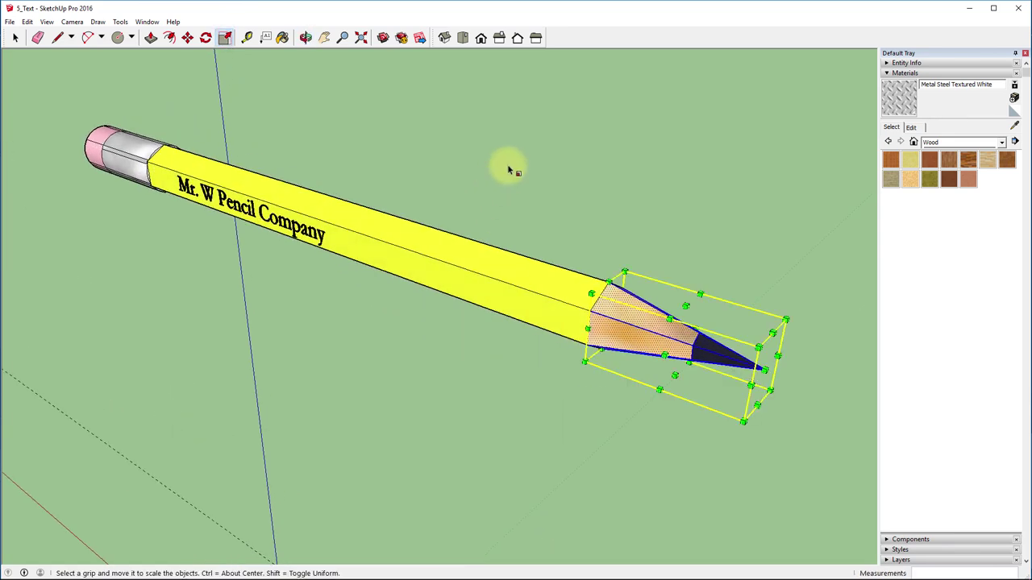